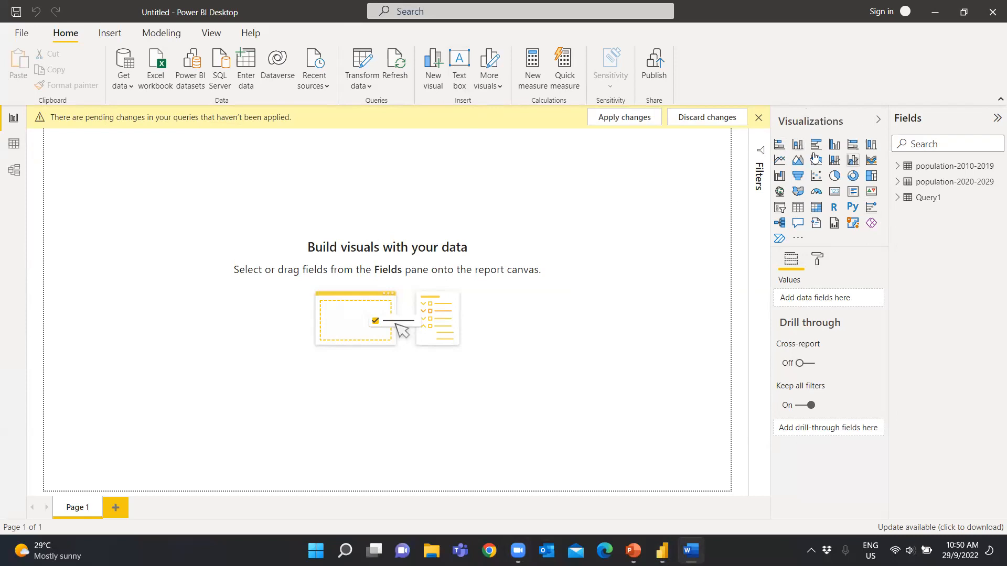
Dismiss the pending-changes notice and look through the report, data and model views of the loaded population tables
left_click(760, 117)
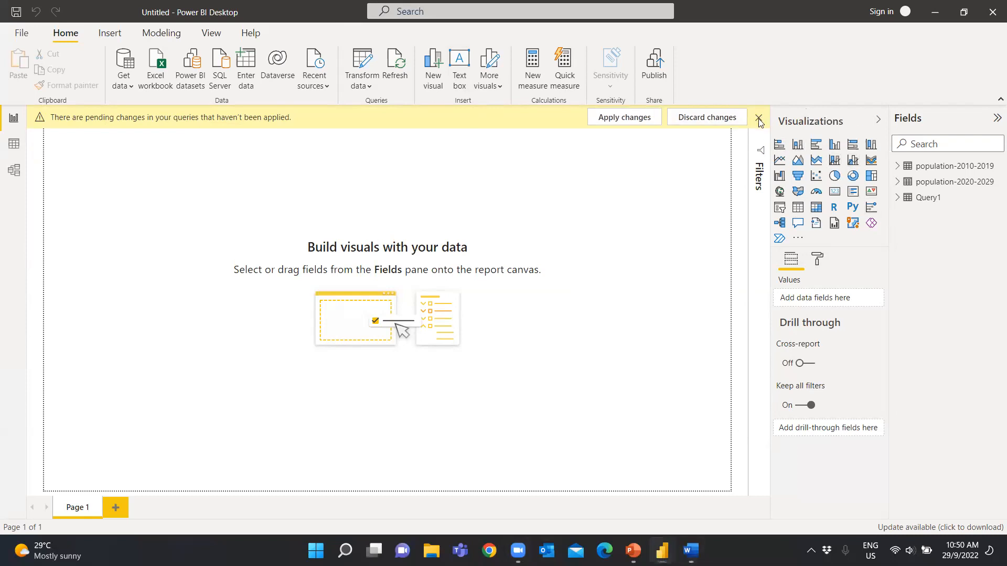
left_click(758, 119)
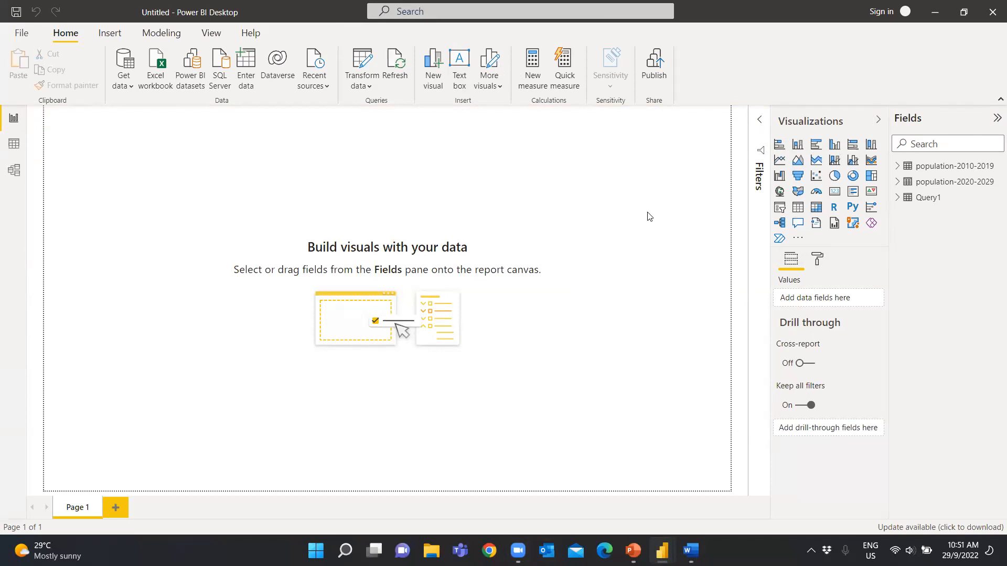
left_click(18, 124)
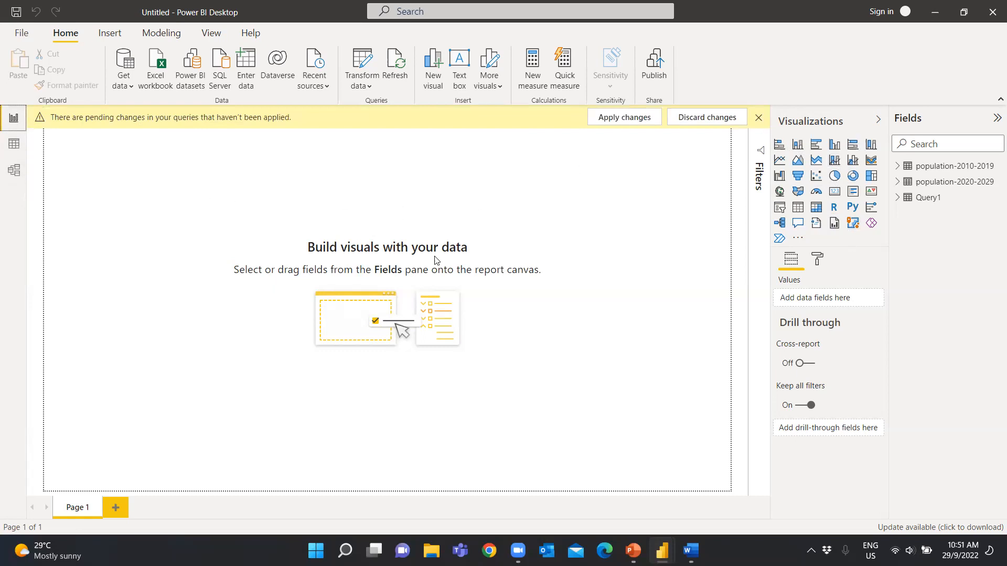
left_click(21, 147)
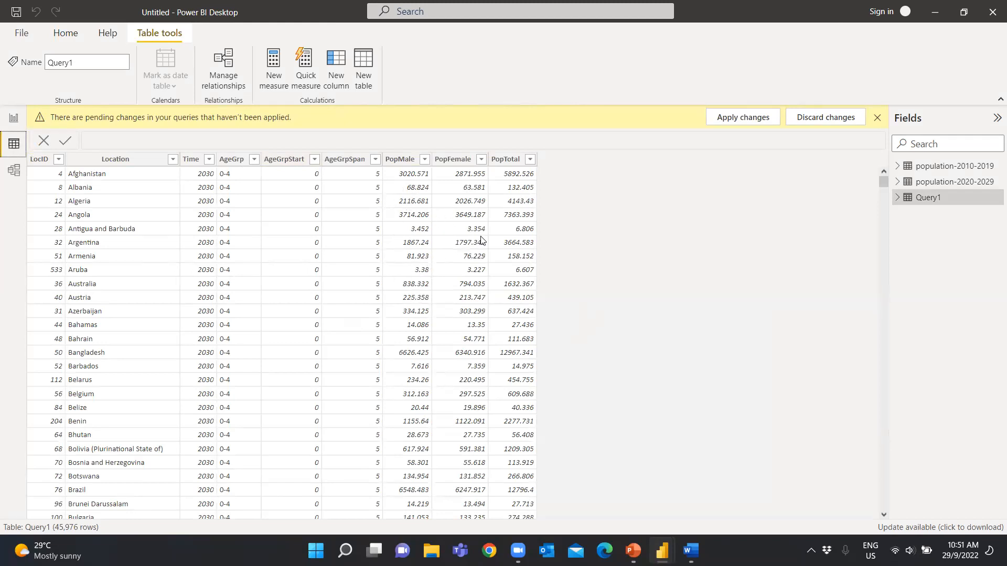
left_click(16, 173)
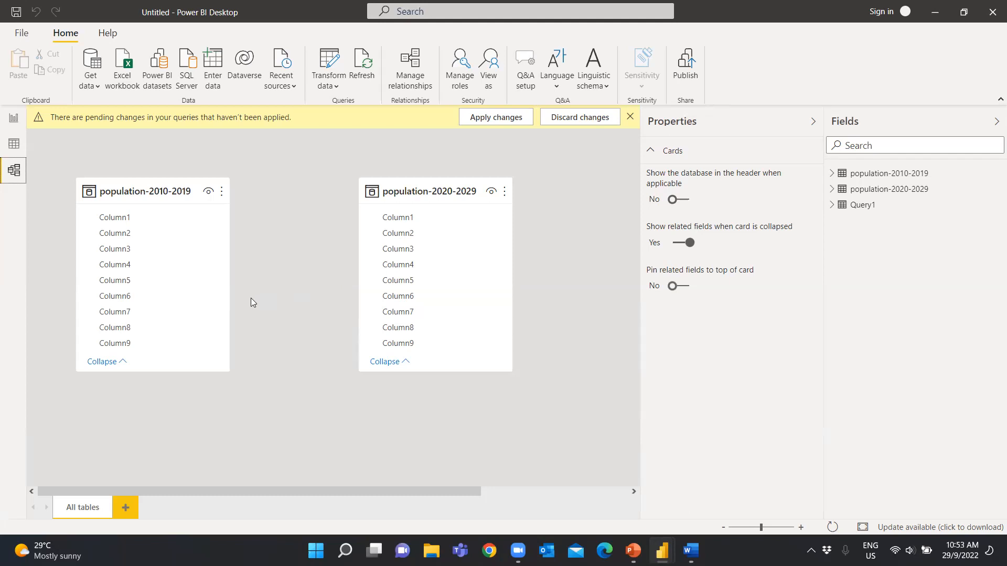
left_click(12, 121)
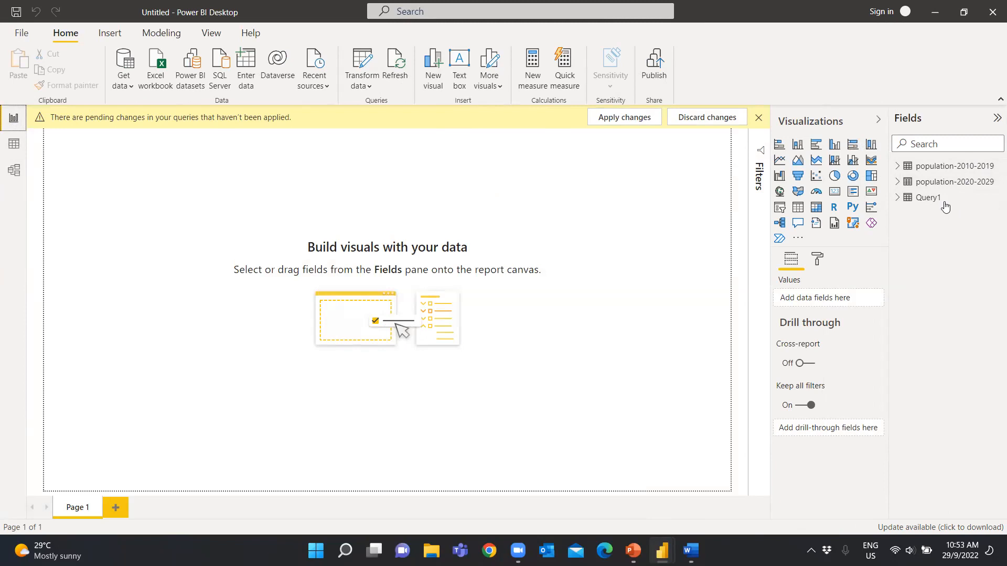
Open the loaded queries in the Power Query Editor for transformation
left_click(365, 90)
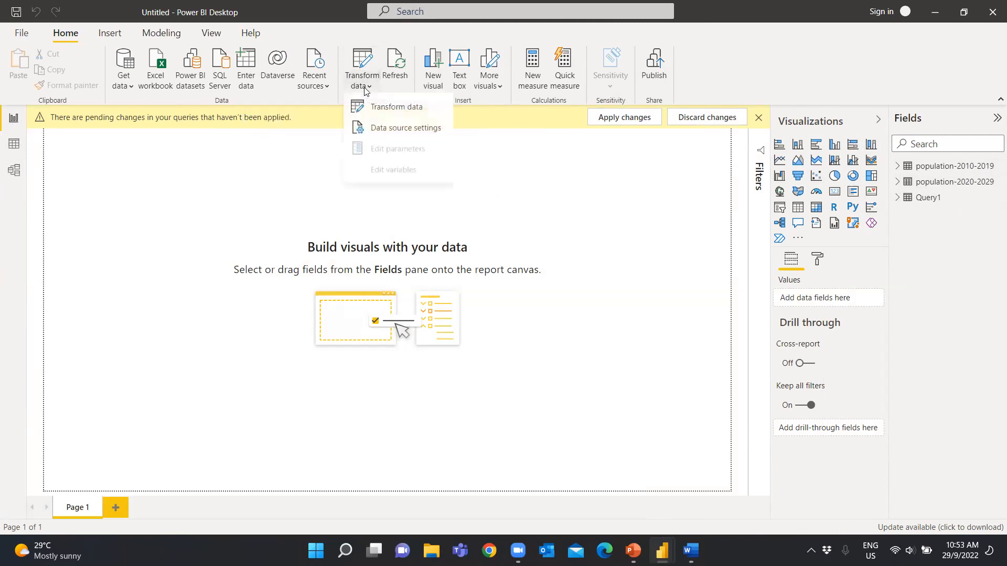
left_click(375, 108)
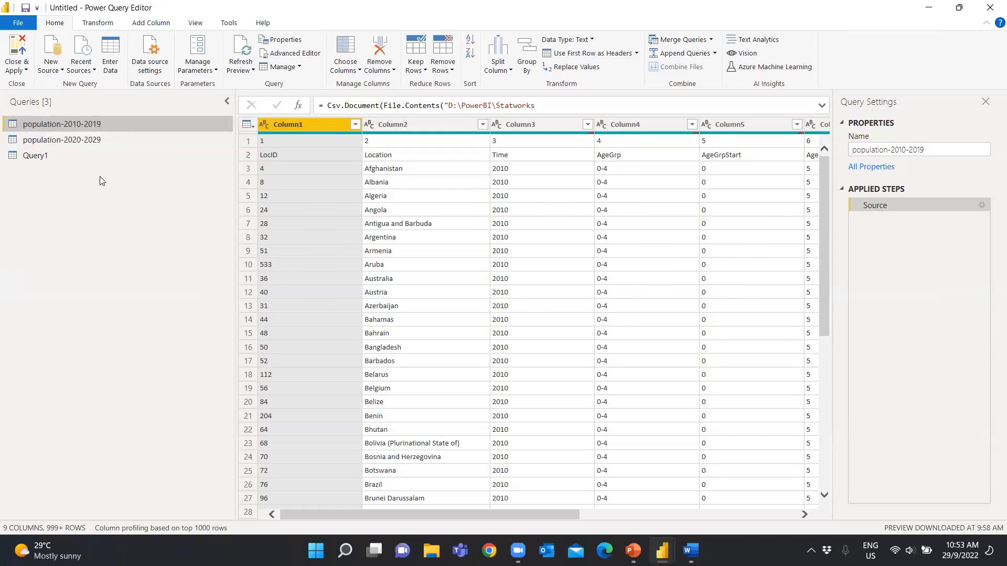
Rename the Query1 query as population-2030-2040
left_click(42, 159)
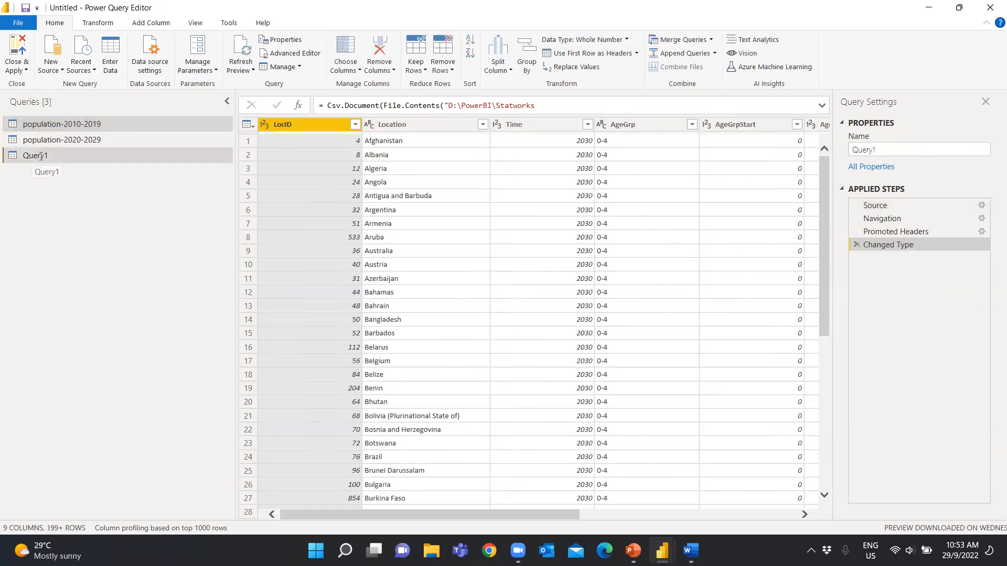
left_click(41, 157)
type("popula")
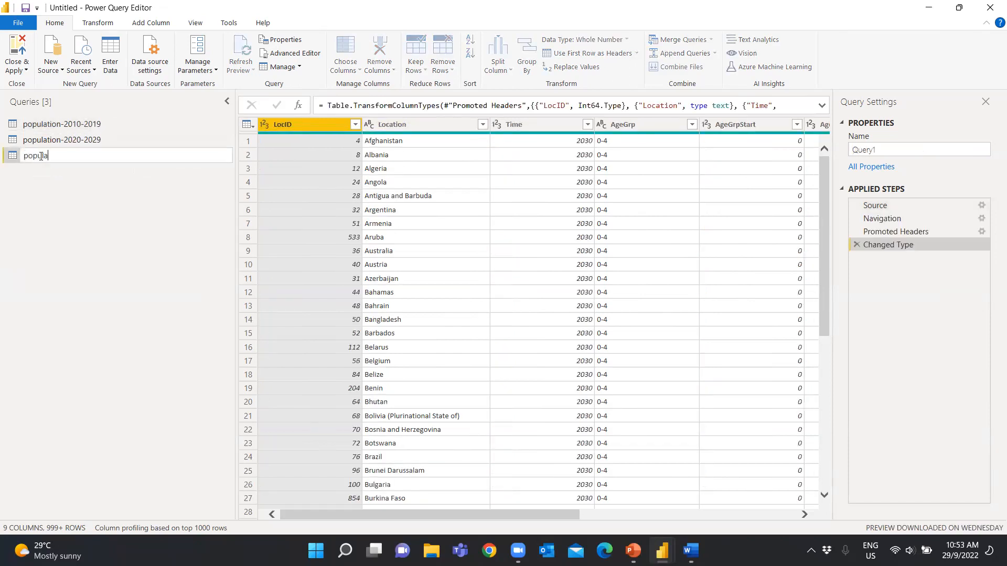
type("tion-2030-2040")
key("Return")
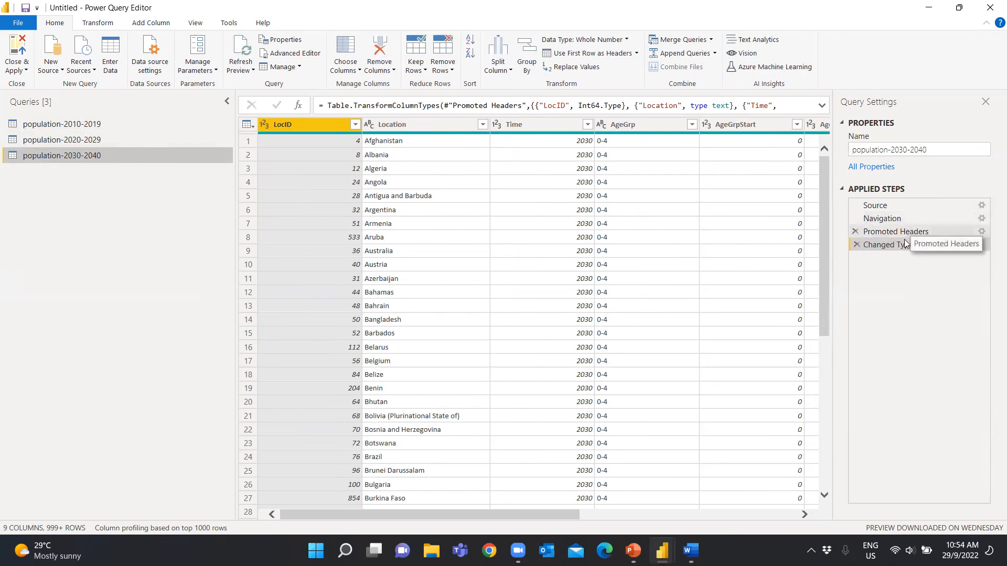
Remove the Changed Type, Promoted Headers and Navigation steps from the population-2030-2040 query
left_click(856, 244)
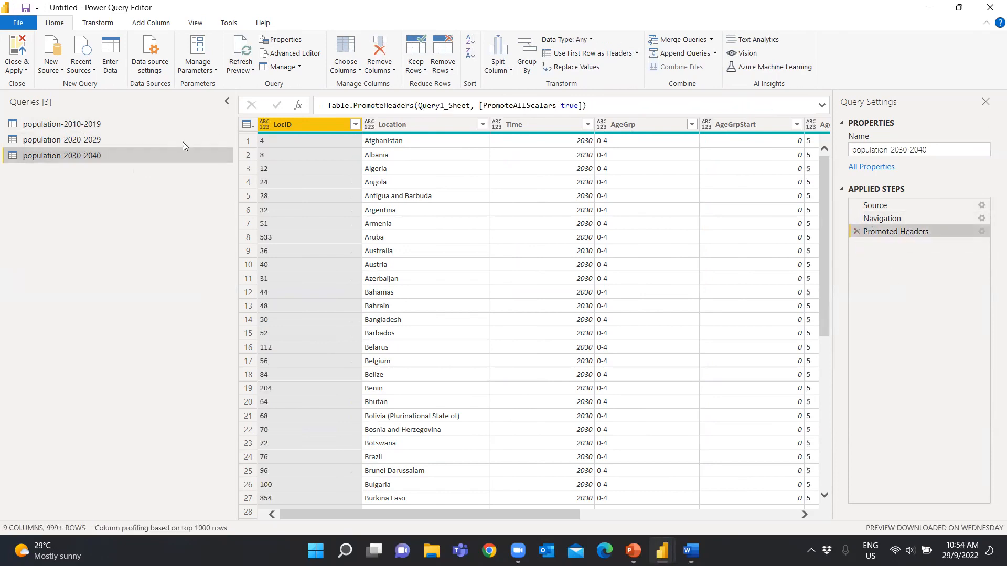
left_click(856, 231)
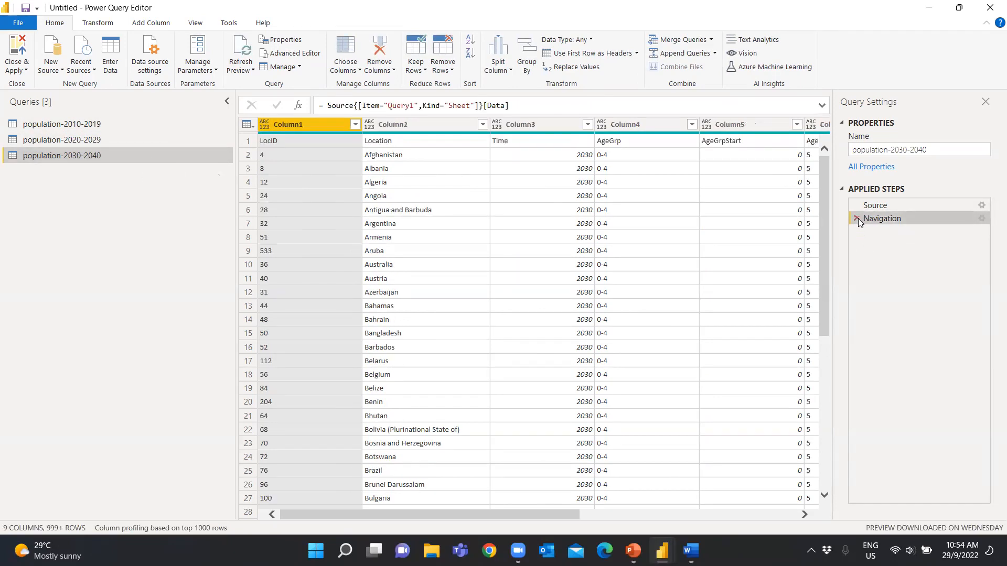
left_click(856, 218)
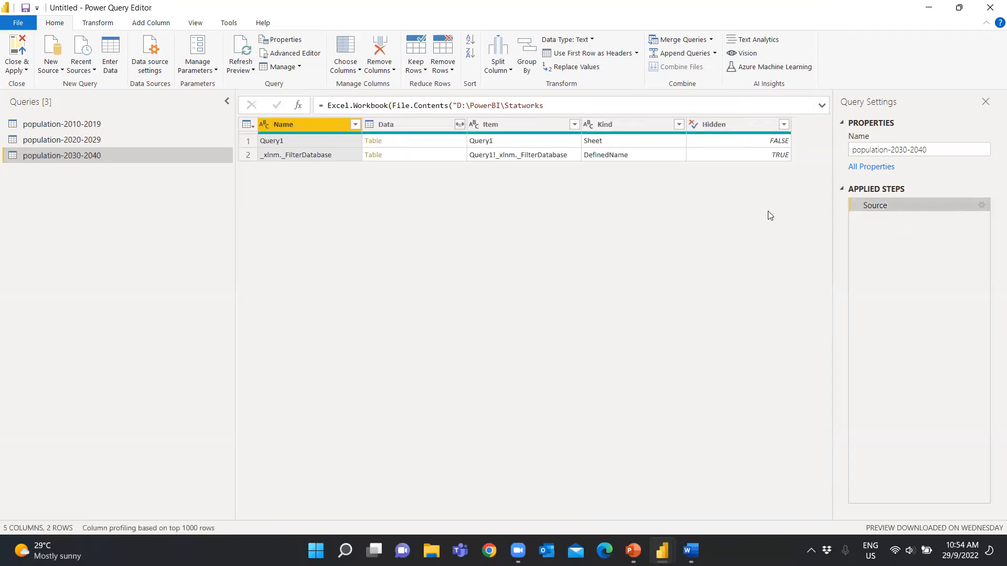
Delete the population-2030-2040 query and confirm the deletion
right_click(154, 156)
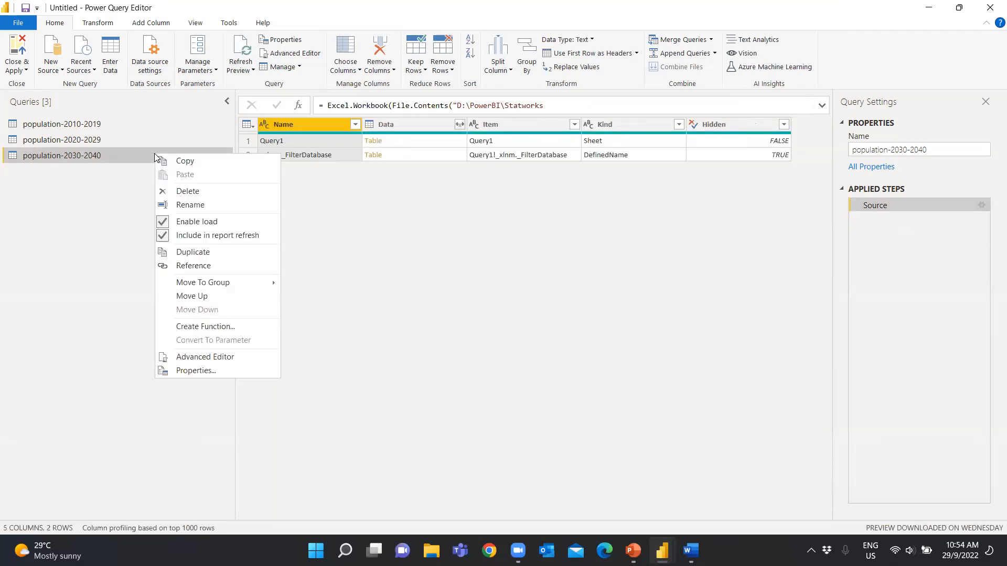
left_click(187, 192)
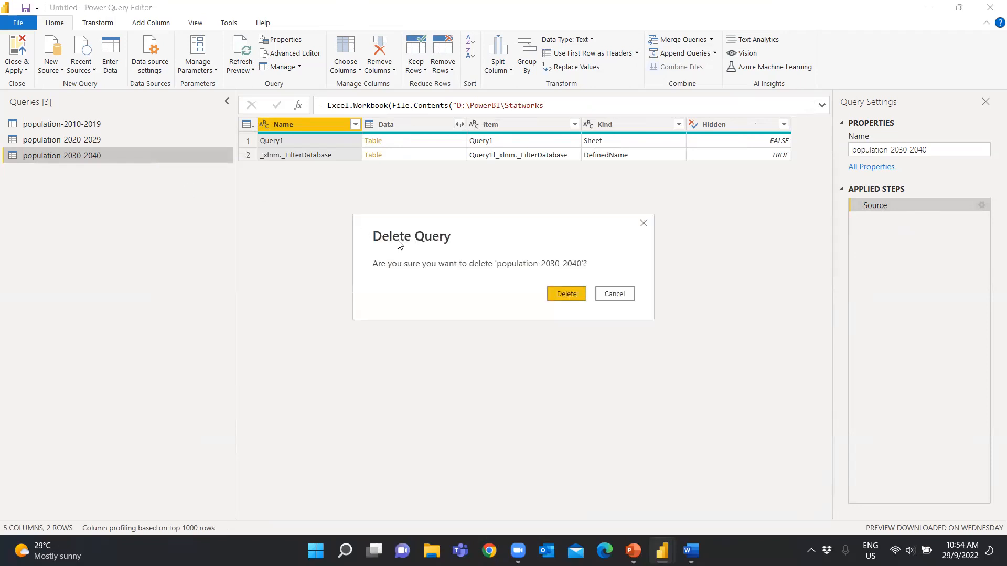
left_click(559, 292)
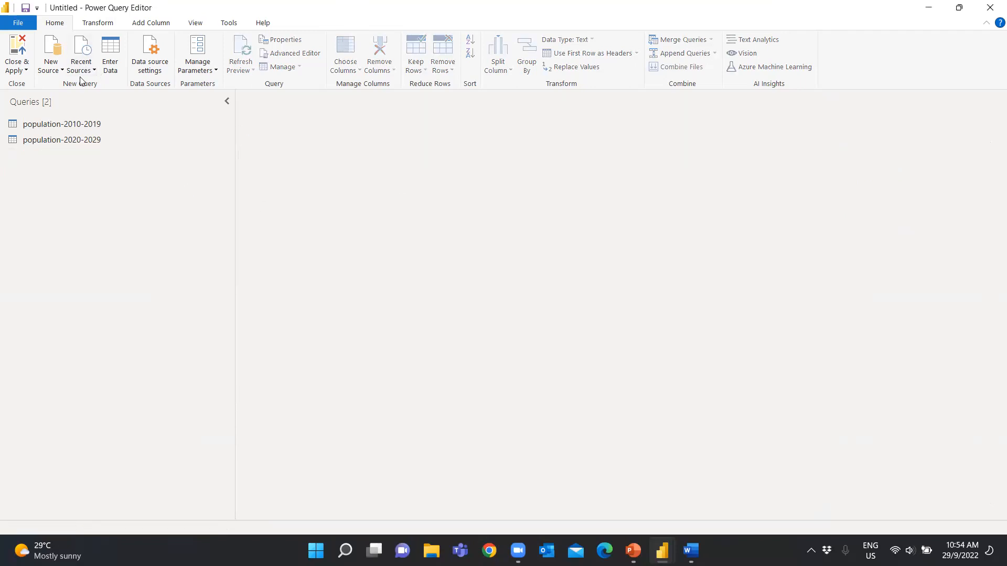
left_click(51, 67)
left_click(82, 112)
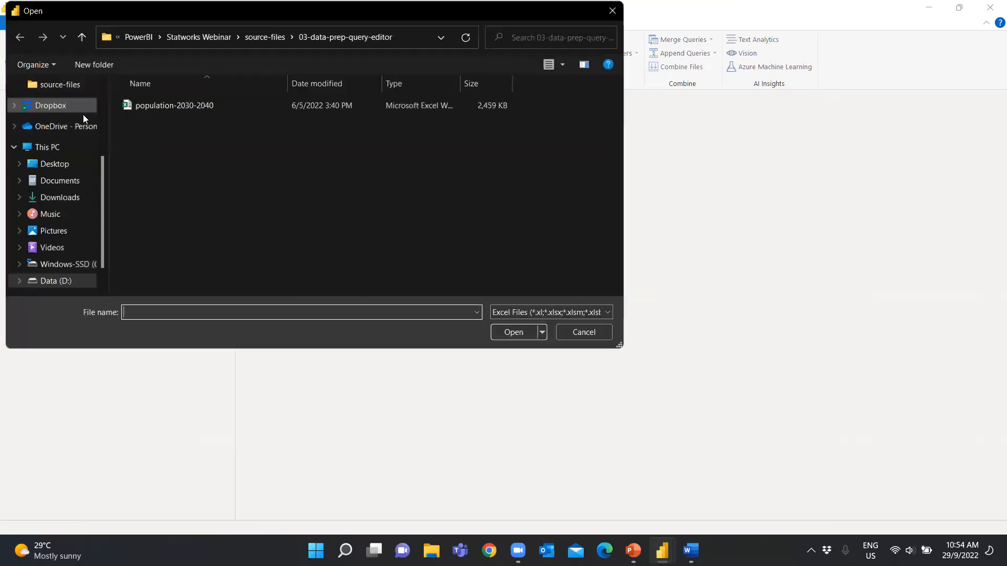
left_click(603, 332)
Import the Query1 sheet from the population-2030-2040 Excel workbook as a new query
left_click(51, 60)
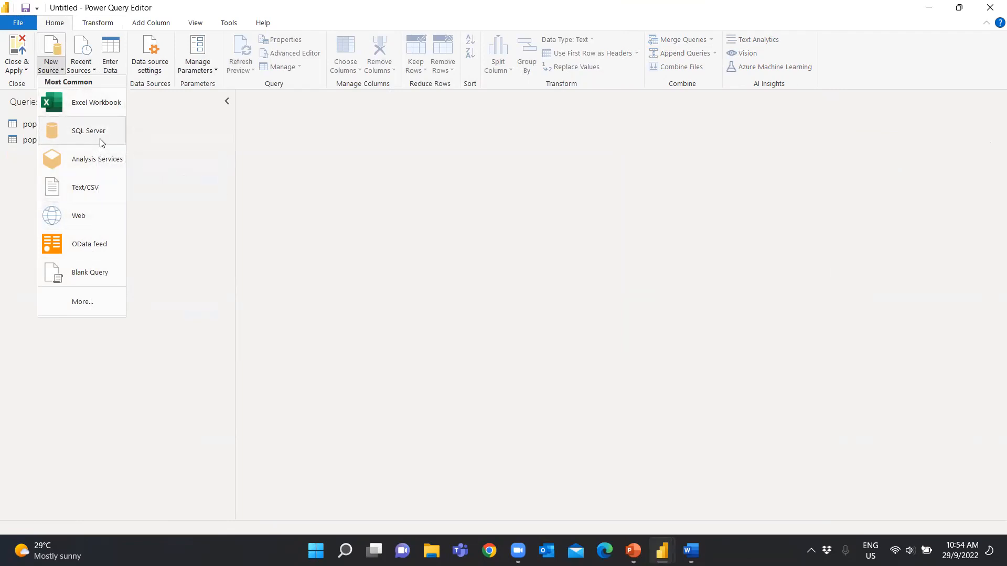
left_click(98, 109)
double_click(169, 107)
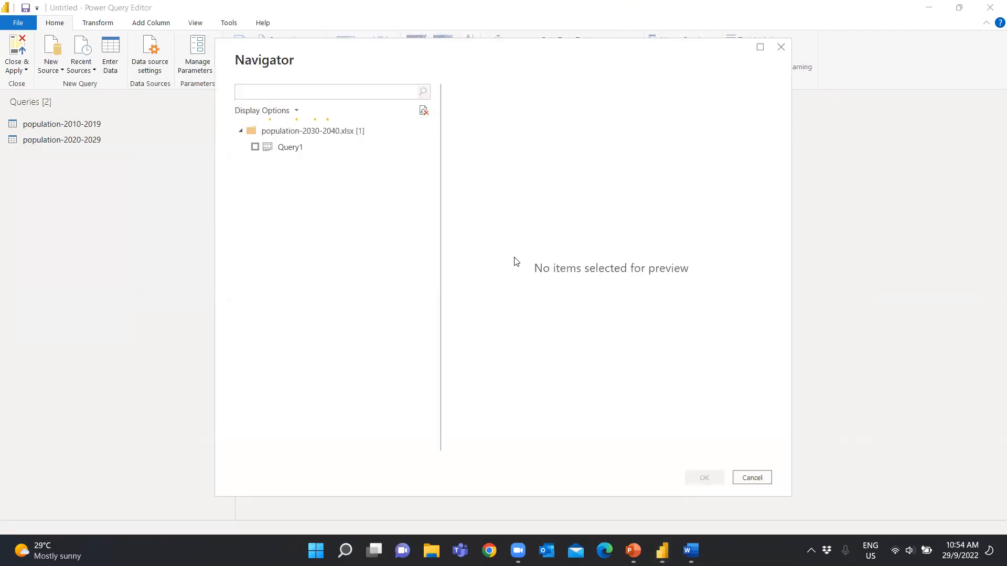
left_click(254, 147)
left_click(704, 478)
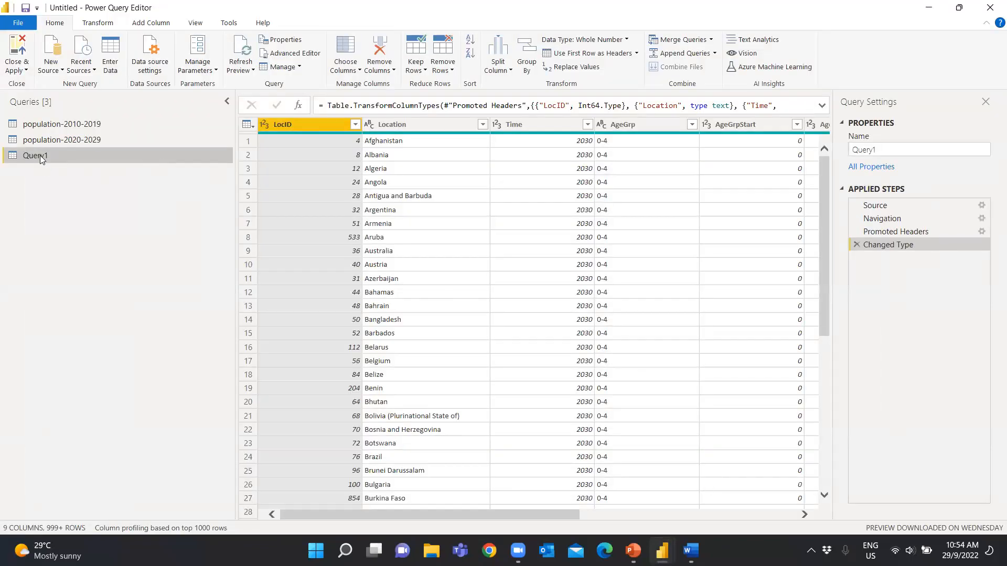
Rename the newly imported Query1 query as population-2030-2040
double_click(41, 157)
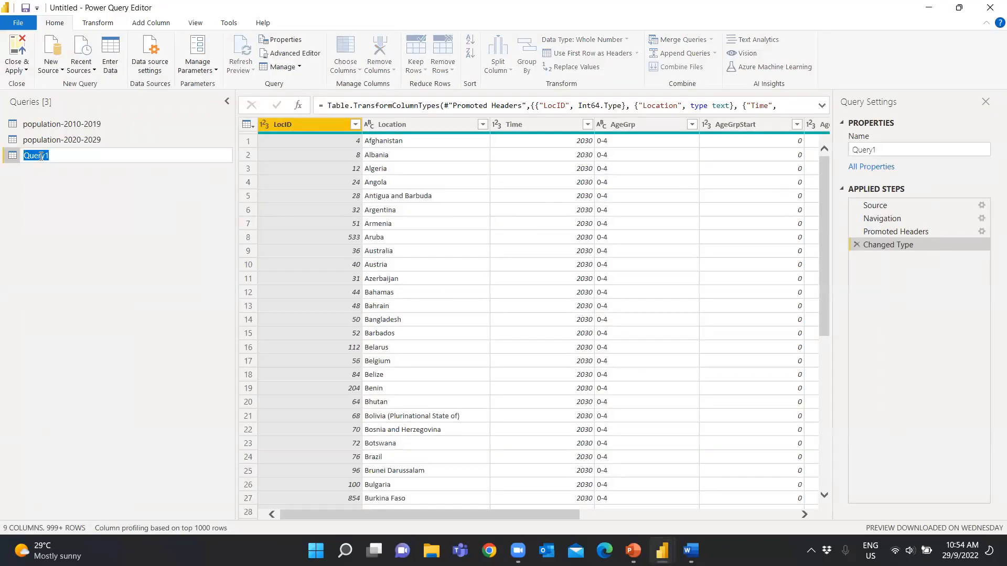
type("population-2030-2040")
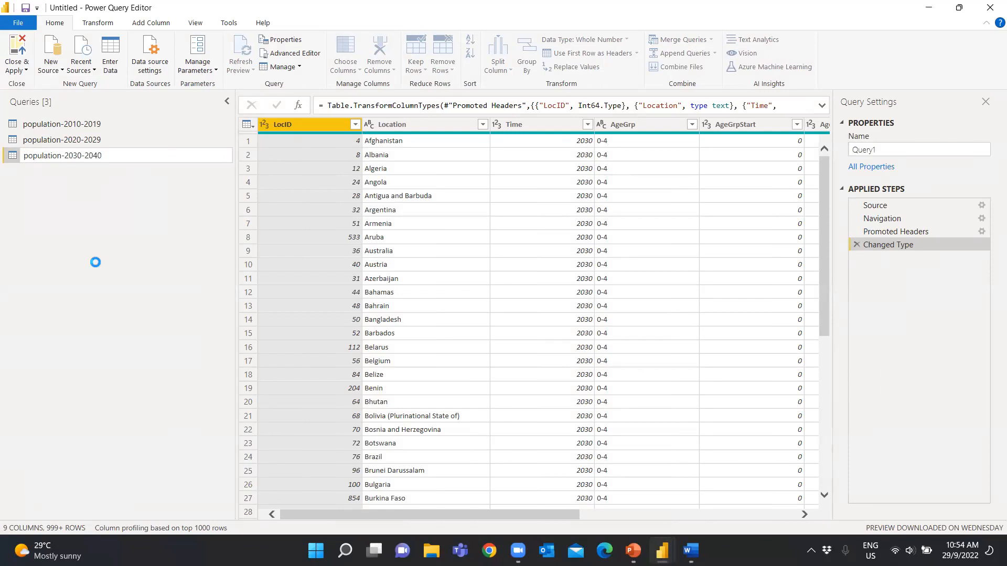
left_click(101, 266)
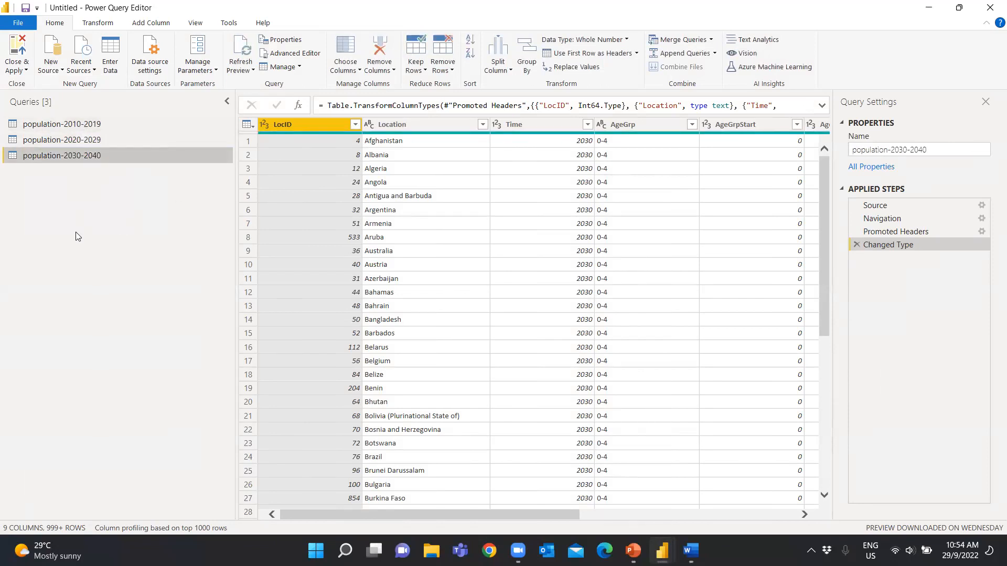
Check the column quality of the population-2010-2019 query for errors and empty values, and hide the quality indicators again
left_click(94, 127)
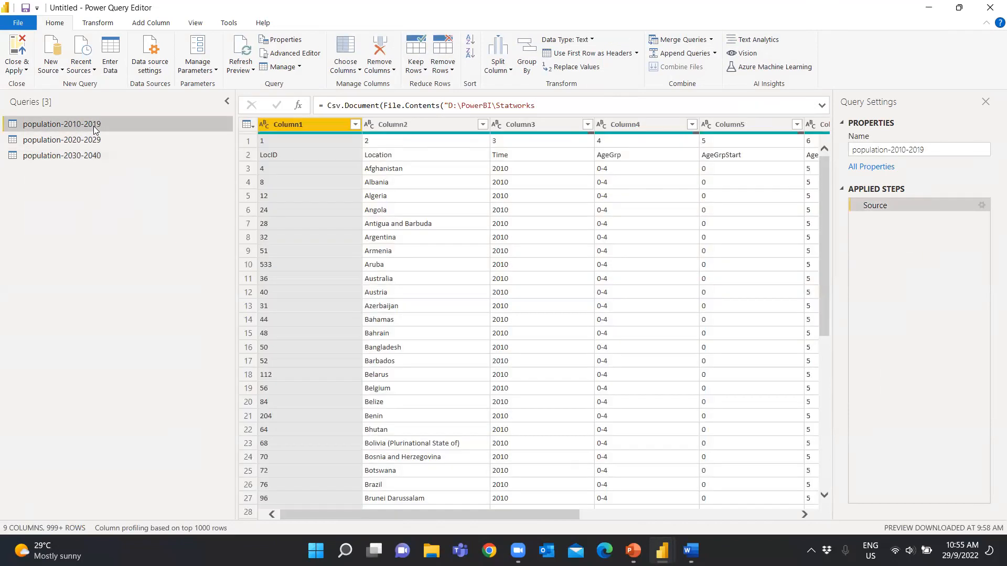
left_click_drag(93, 140, 125, 158)
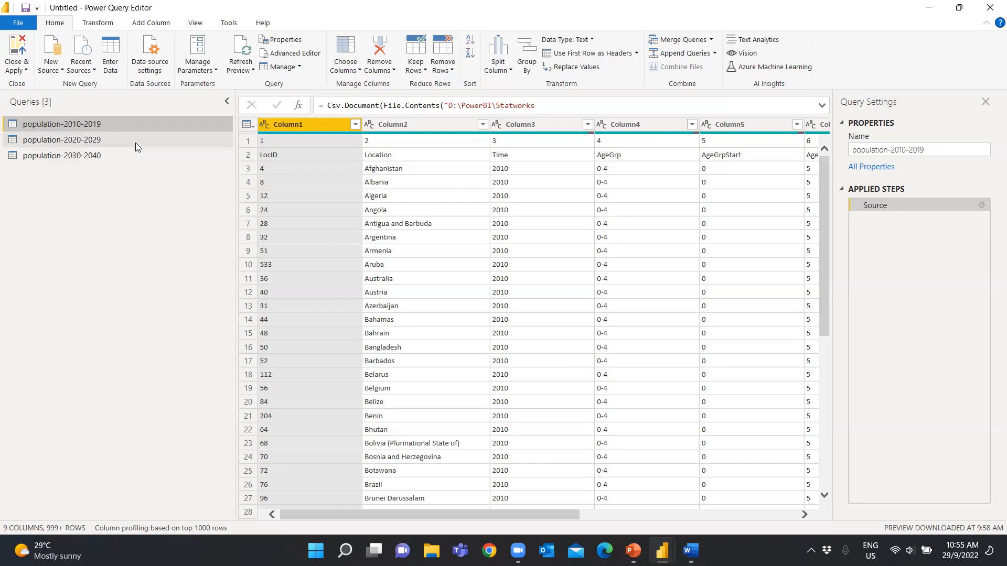
left_click(196, 25)
left_click(96, 69)
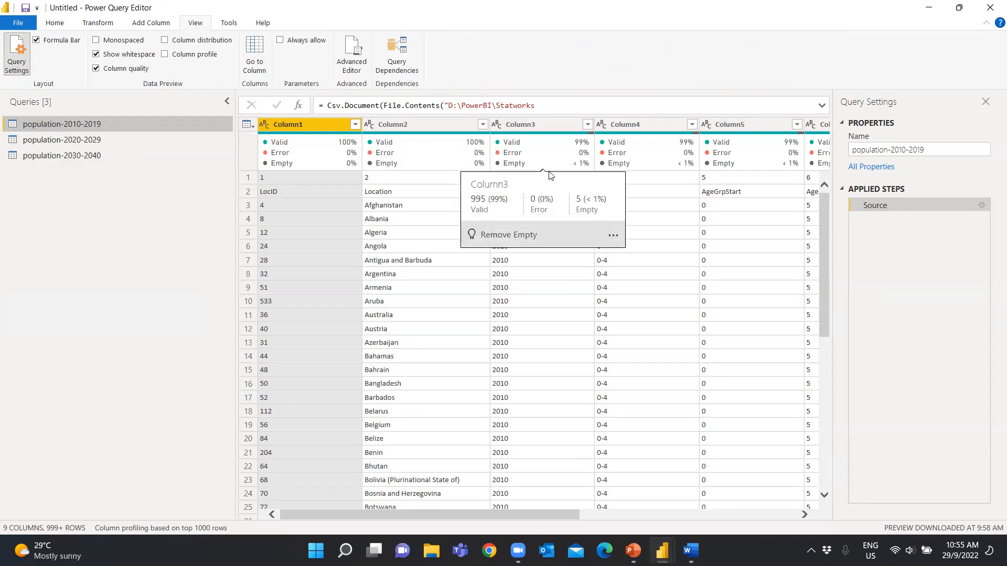
mouse_move(526, 148)
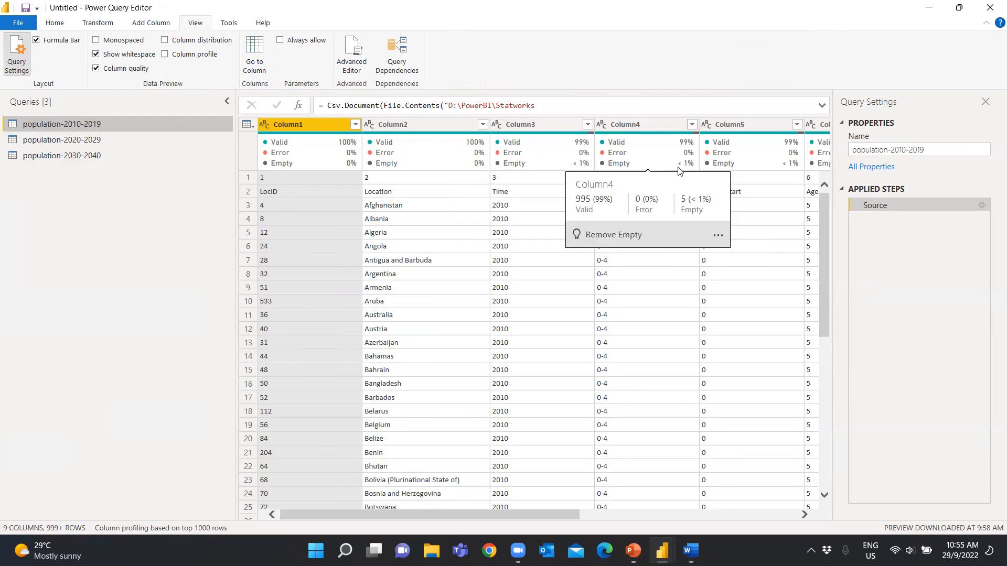
left_click(96, 69)
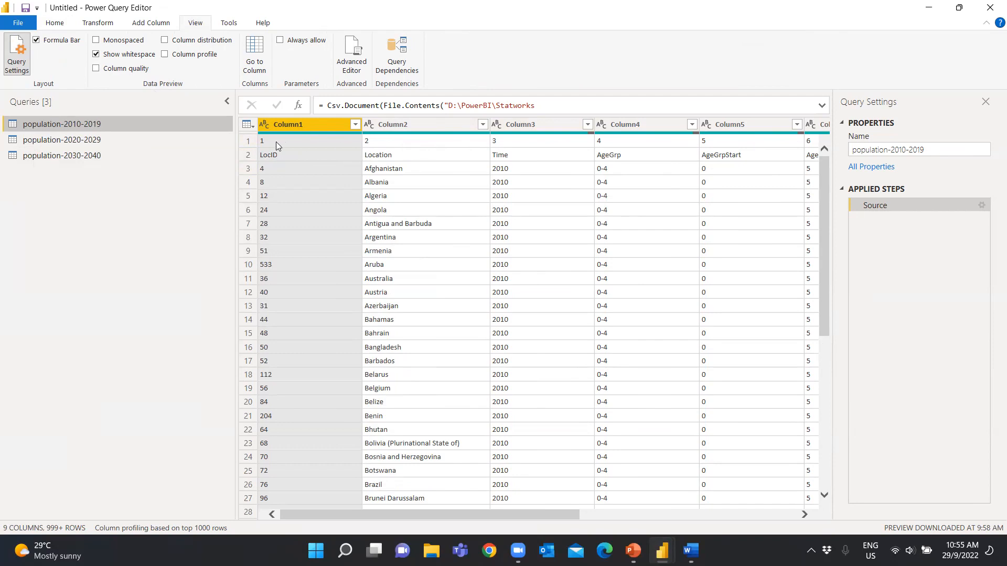
Remove the top 1 row from the population-2010-2019 query and use its new first row as column headers
left_click(53, 23)
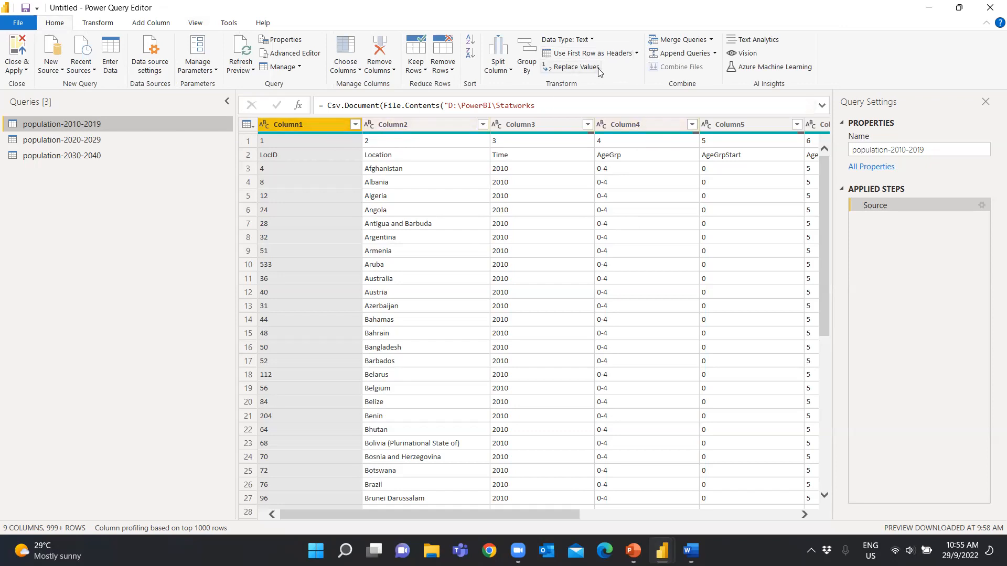
left_click(443, 65)
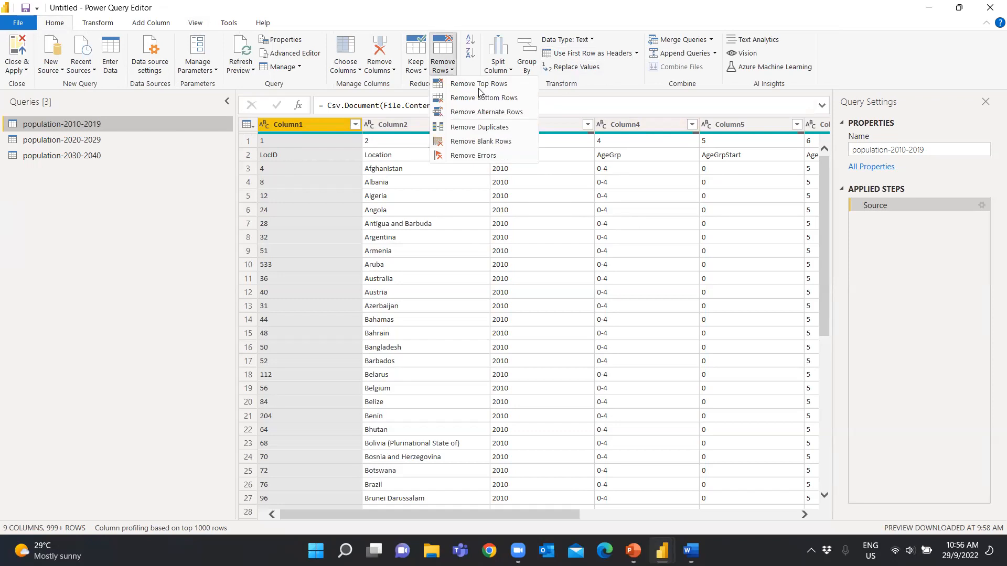
left_click(480, 85)
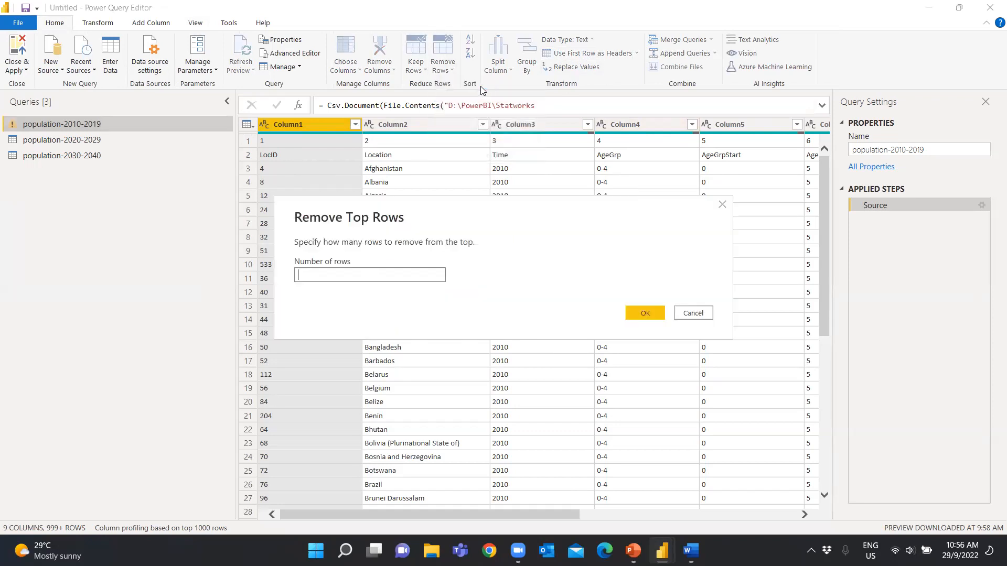
type("1")
left_click(636, 311)
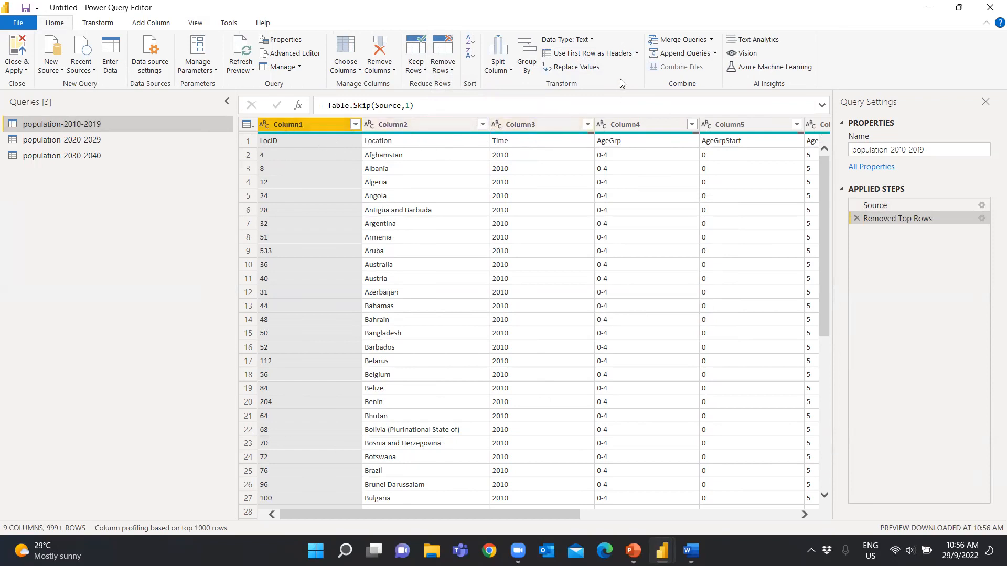
left_click(606, 54)
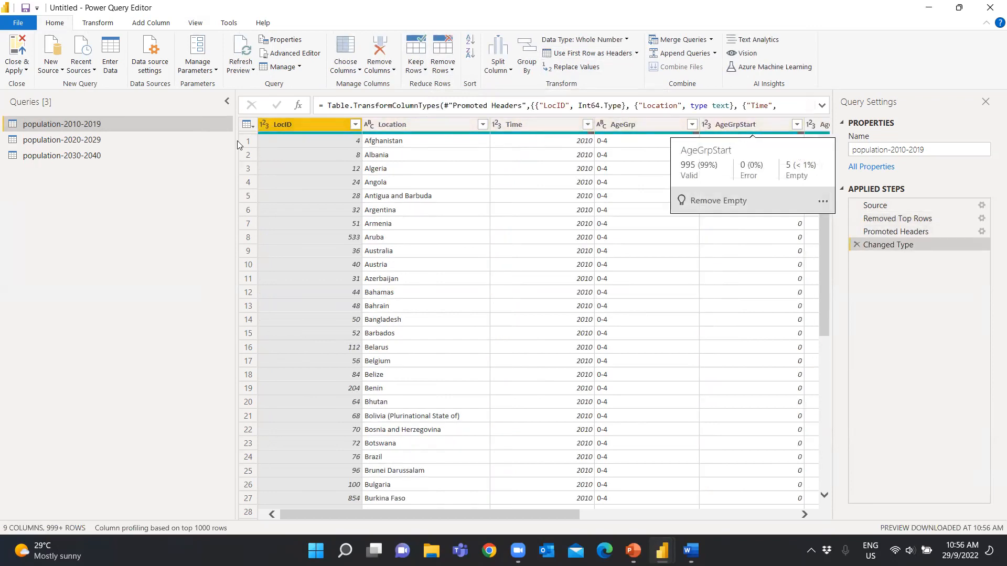
Use the first row of the population-2020-2029 query as column headers
left_click(97, 141)
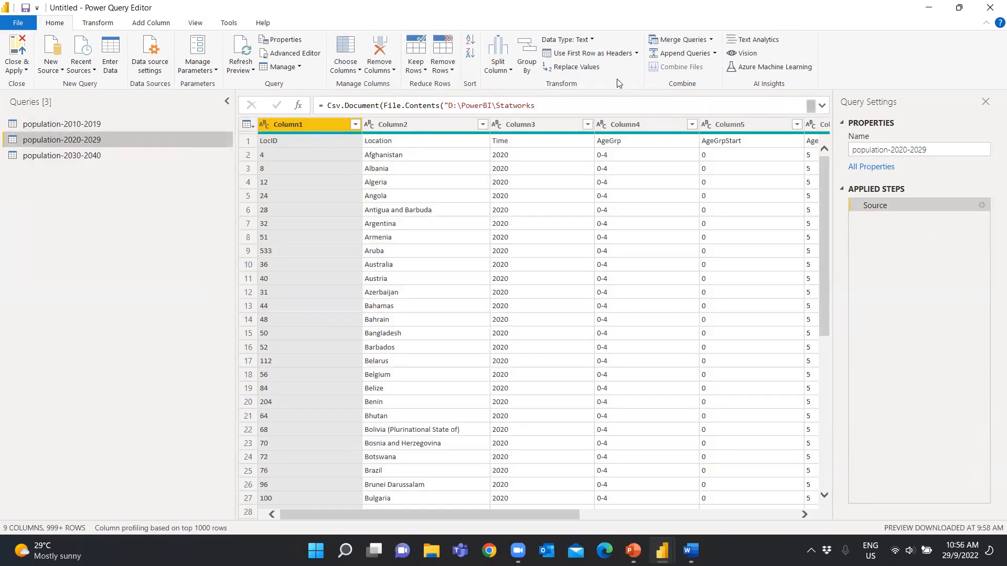
left_click(610, 54)
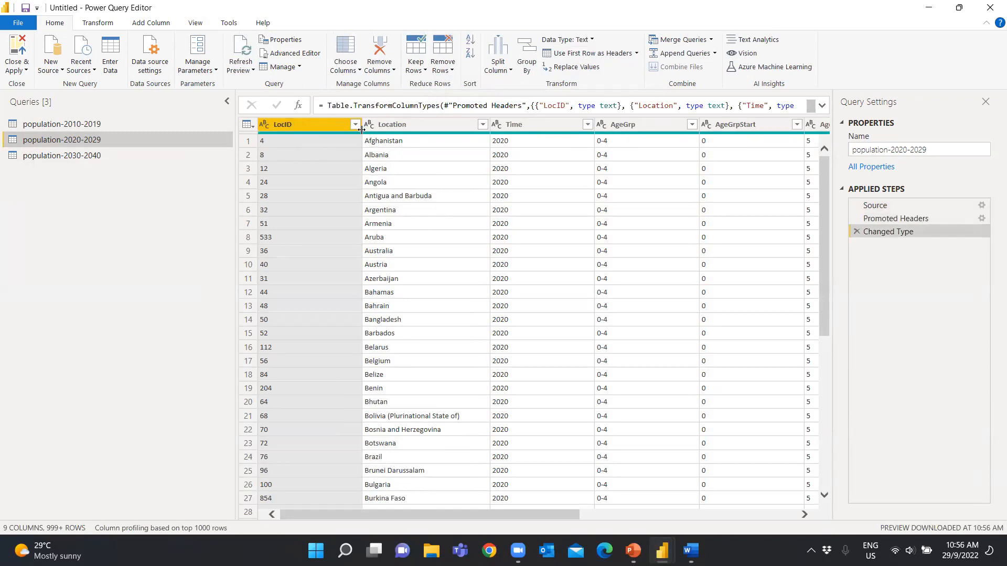
Show column quality for the population-2010-2019 query and check its Time and AgeGrp columns for empty values
left_click(173, 155)
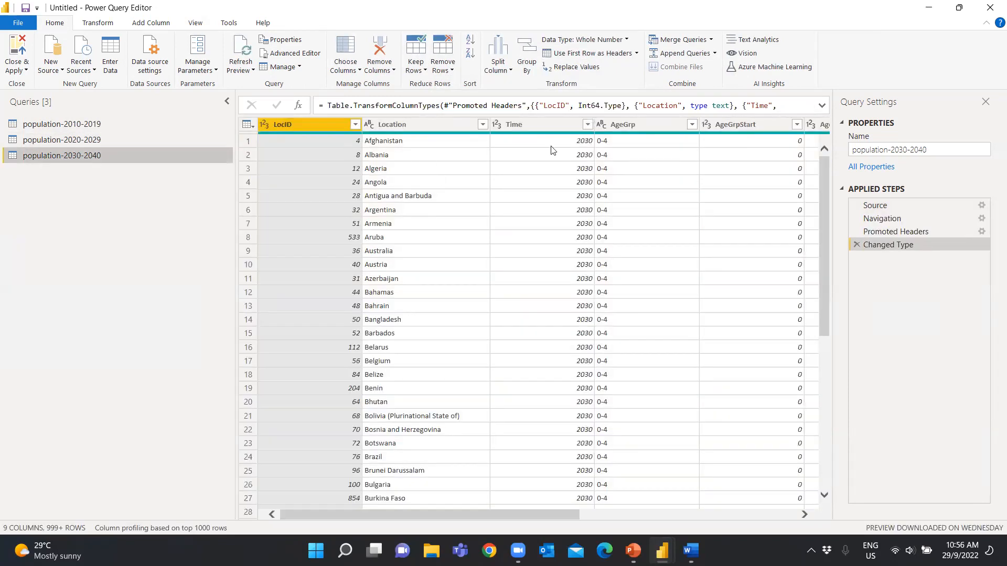
left_click(92, 124)
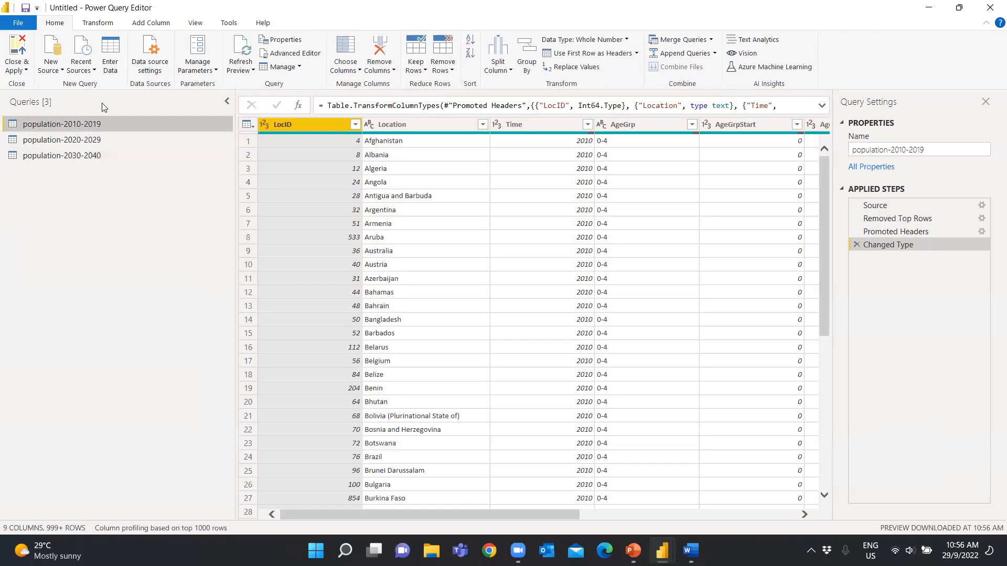
left_click(195, 23)
left_click(97, 69)
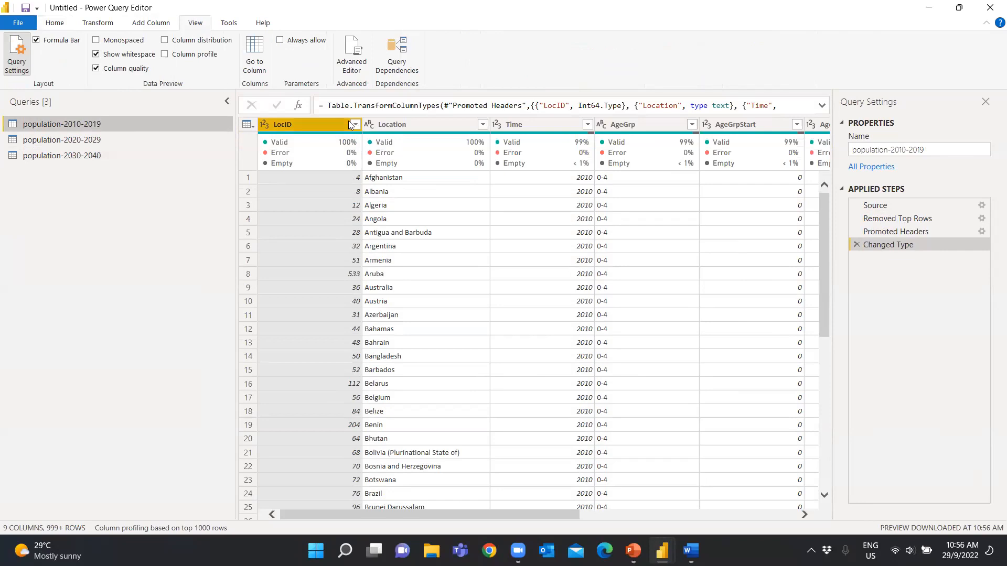
mouse_move(536, 166)
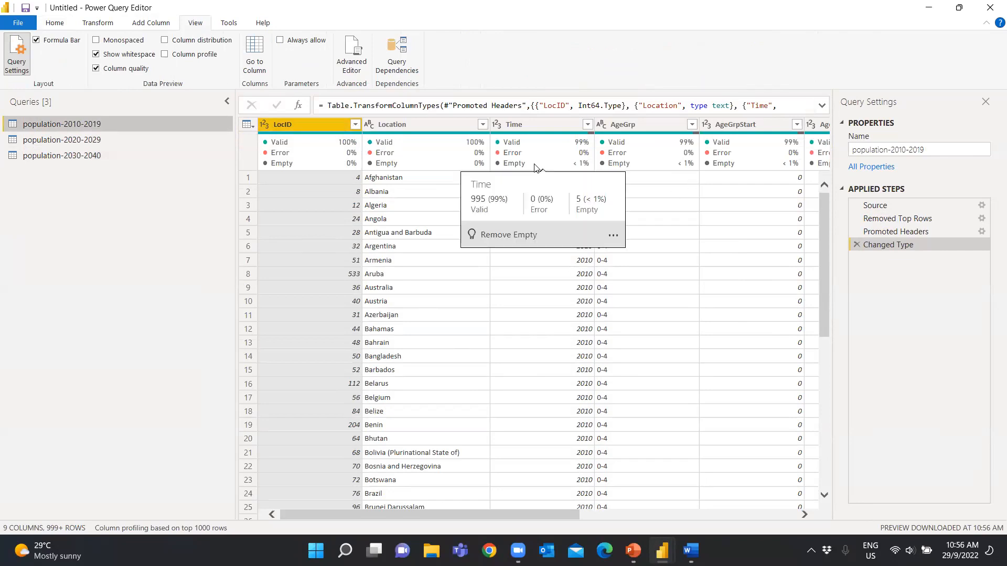
mouse_move(645, 148)
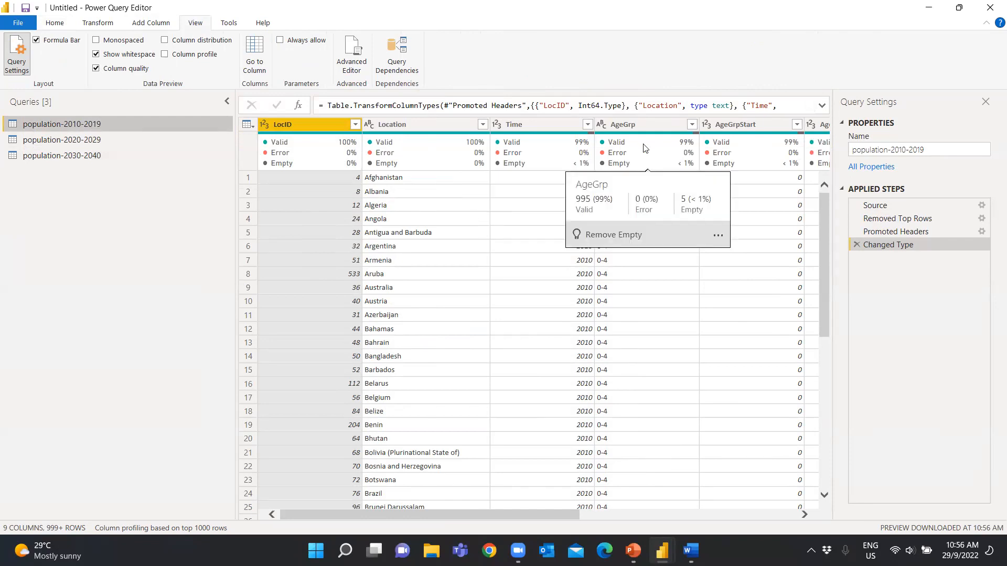
Filter the Time column of population-2010-2019 to exclude null values, loading the full list of years first
left_click(587, 124)
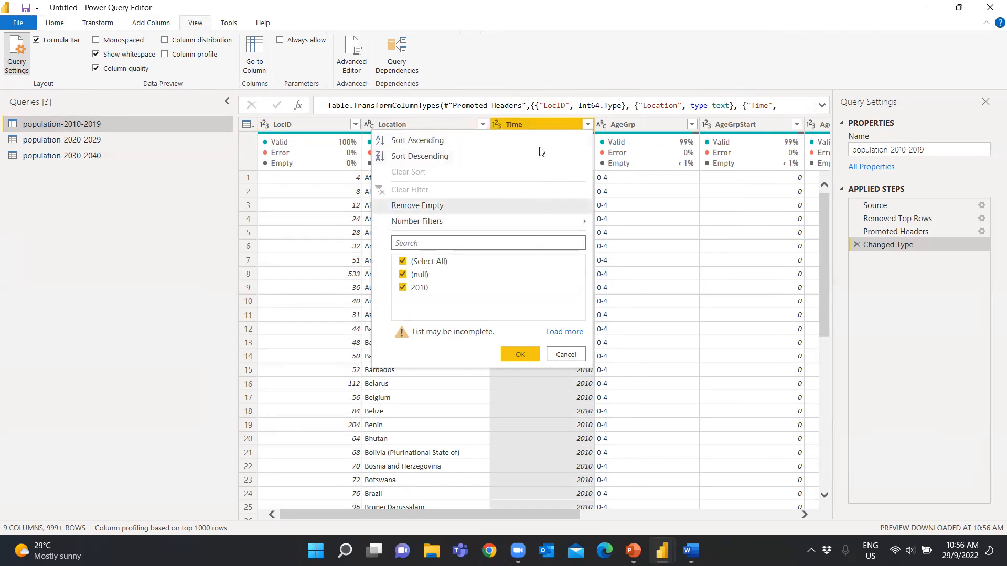
mouse_move(604, 146)
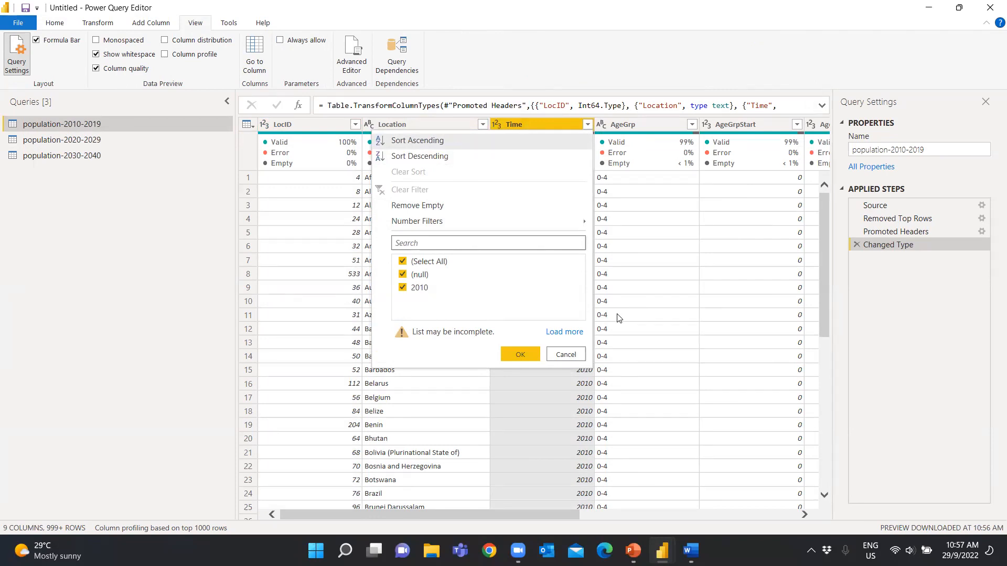
left_click(573, 331)
left_click(403, 275)
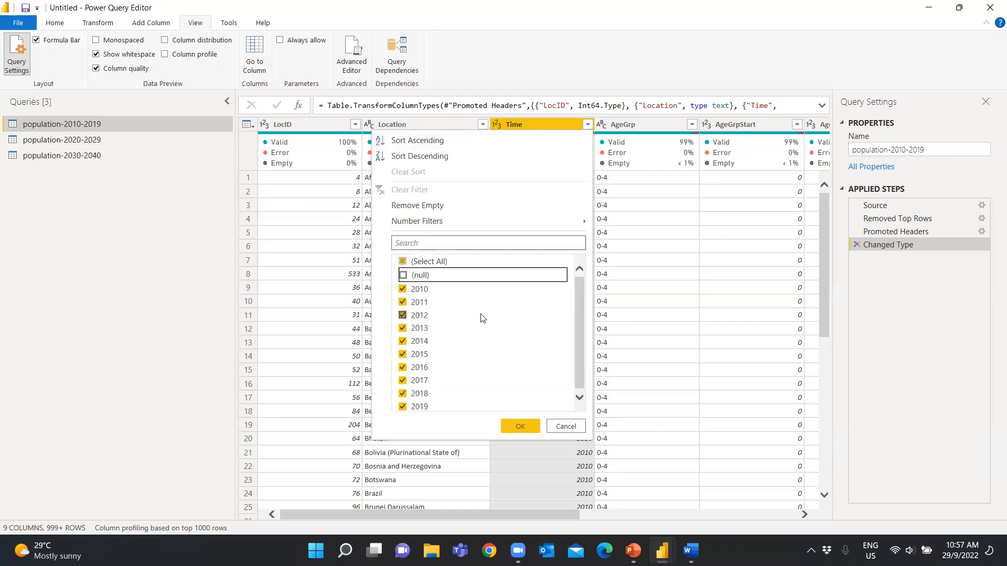
left_click(521, 426)
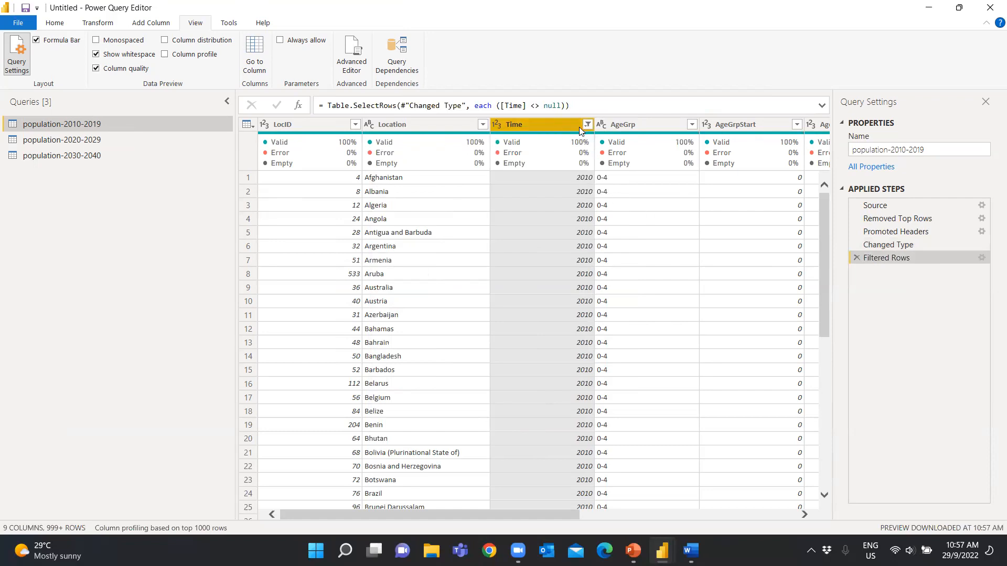
Review the column quality of all three population queries and return to population-2010-2019
mouse_move(557, 514)
left_mouse_down()
mouse_move(806, 526)
mouse_move(553, 511)
left_mouse_up()
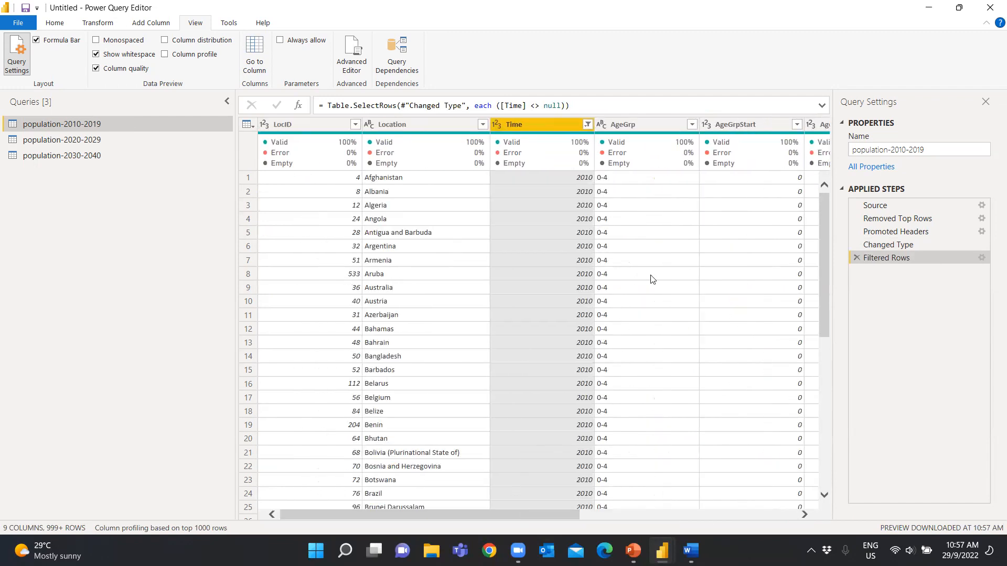
left_click(671, 123)
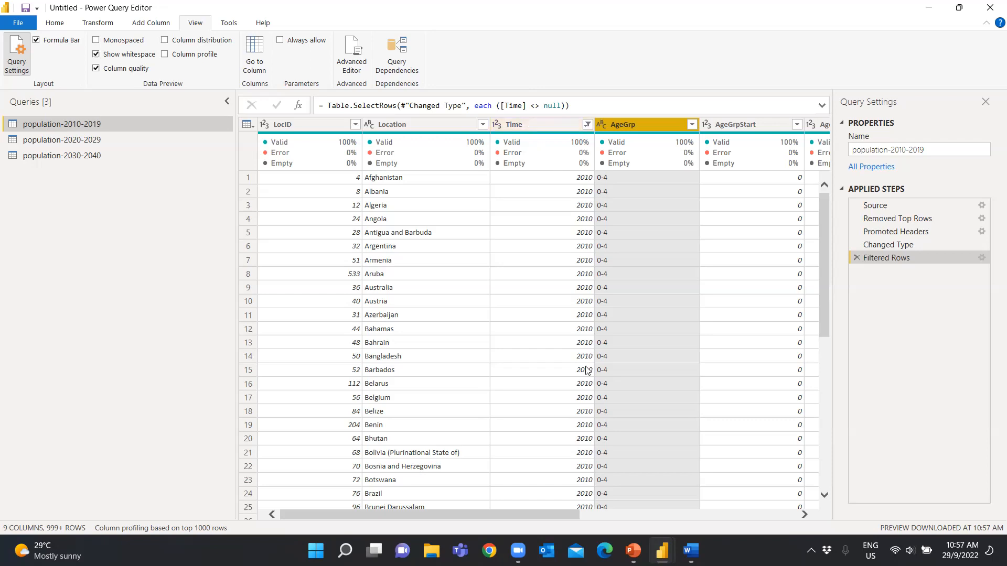
left_click_drag(578, 517, 529, 518)
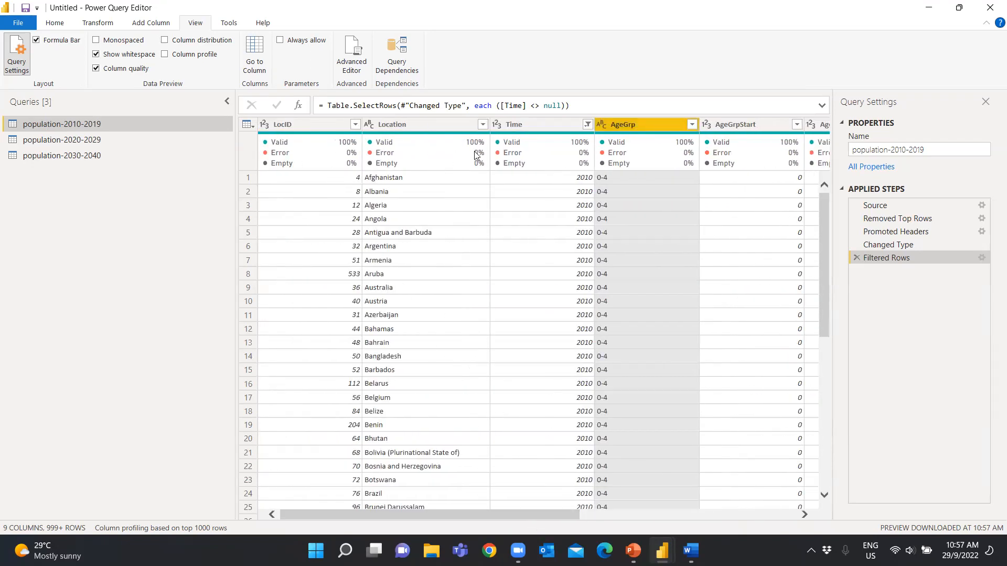
left_click(109, 138)
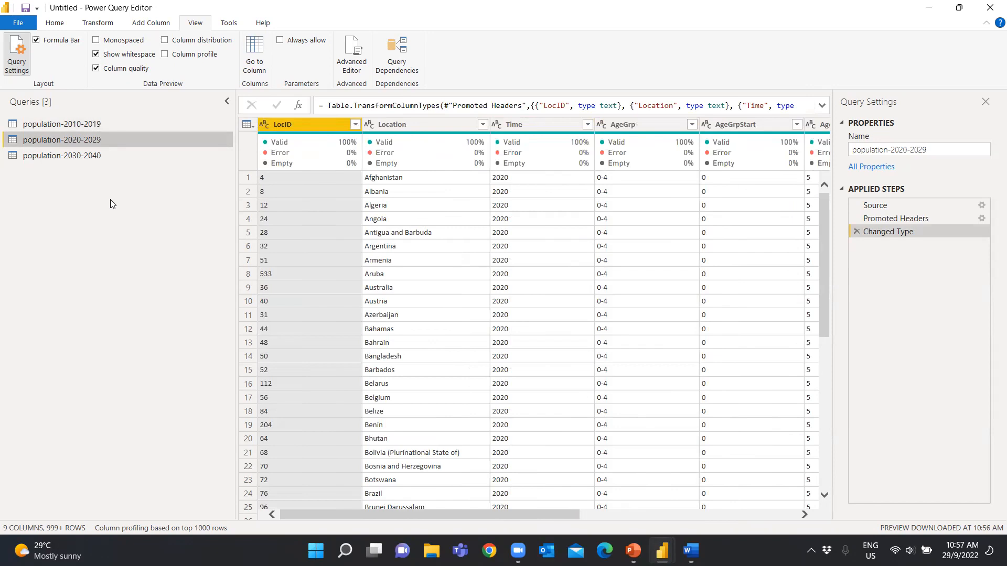
mouse_move(424, 514)
left_mouse_down()
mouse_move(701, 520)
mouse_move(418, 520)
left_mouse_up()
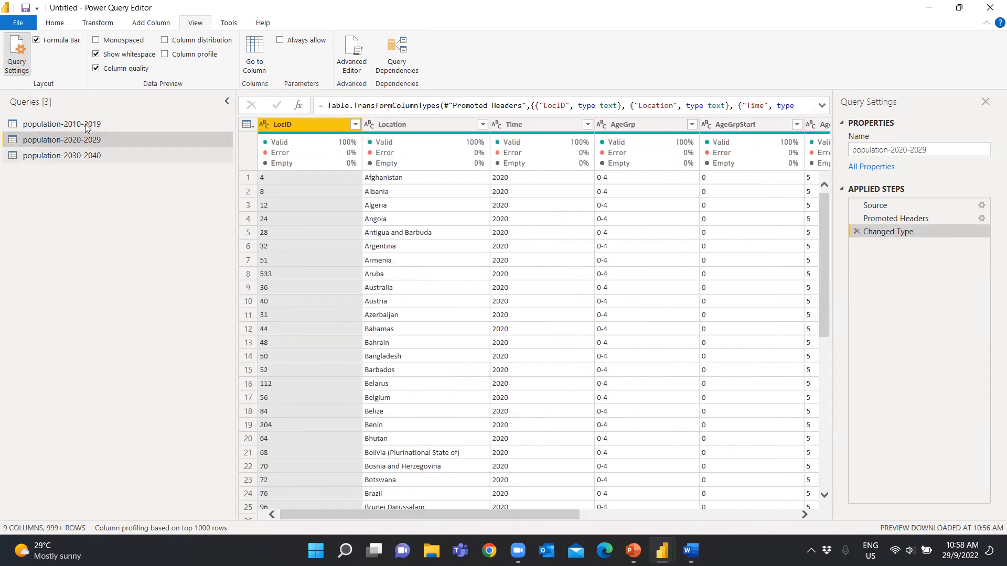
left_click(83, 157)
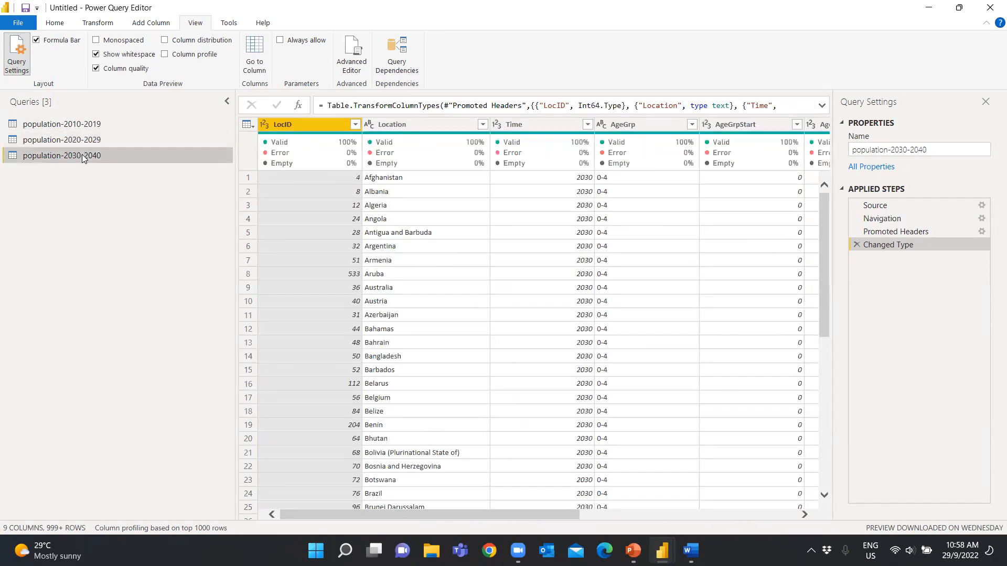
left_click(82, 125)
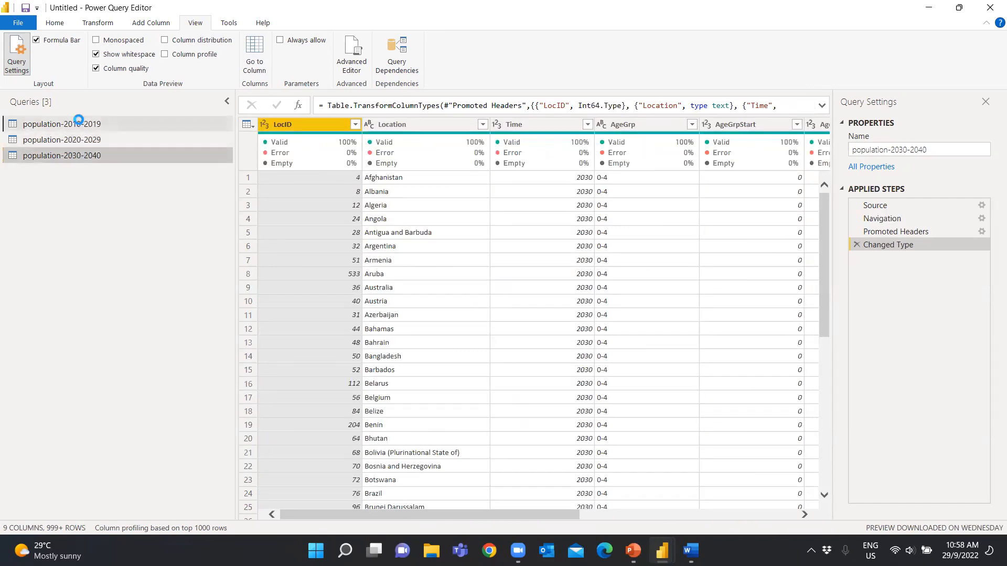
left_click(59, 23)
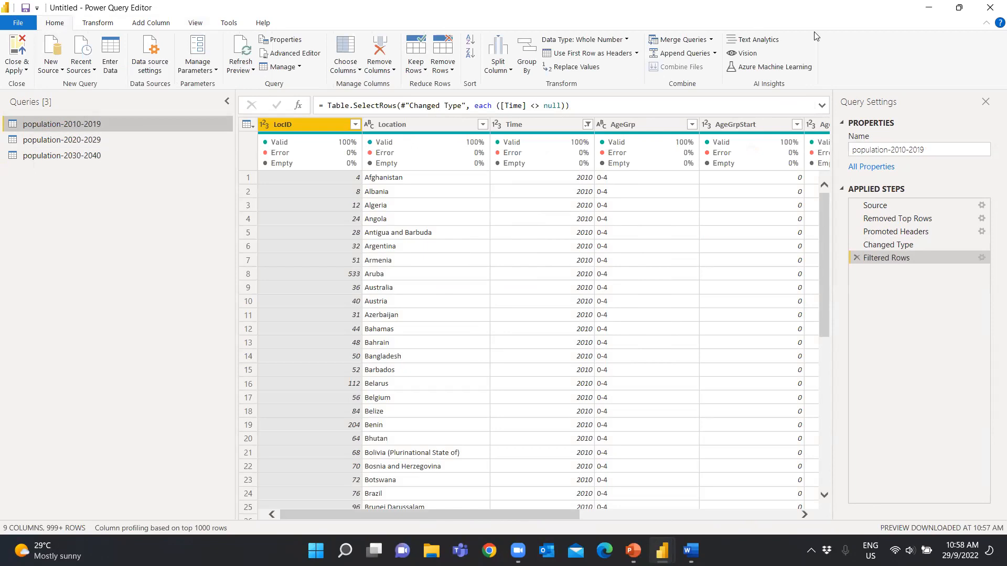
left_click(712, 42)
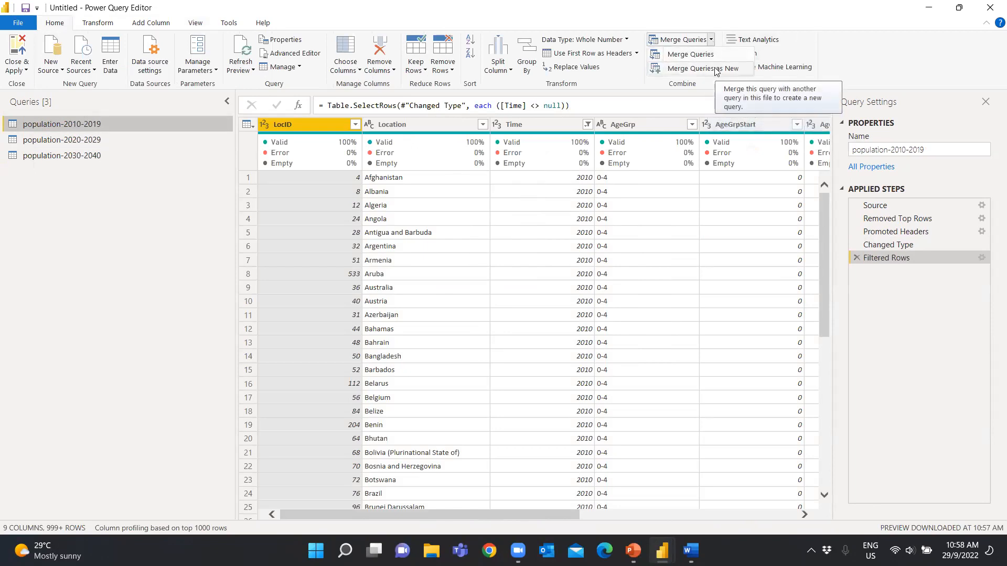
left_click(716, 68)
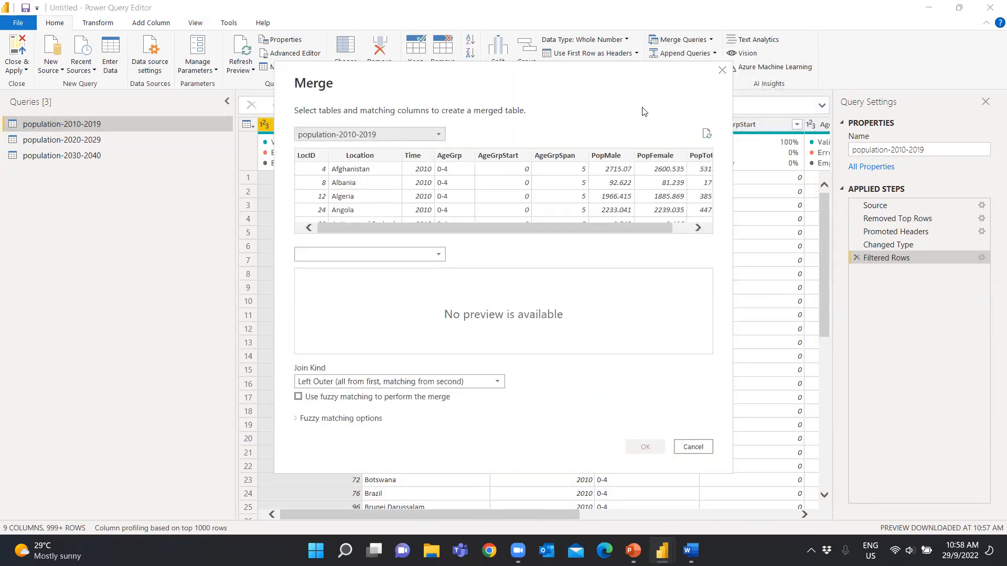
left_click(722, 70)
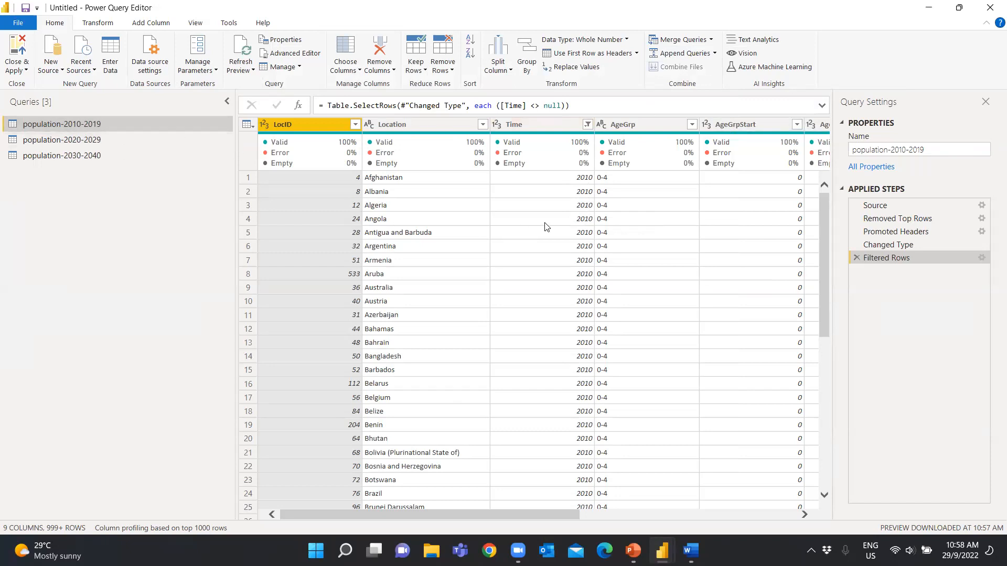
Append population-2010-2019, population-2020-2029 and population-2030-2040 as a new query using the three or more tables option
left_click(715, 54)
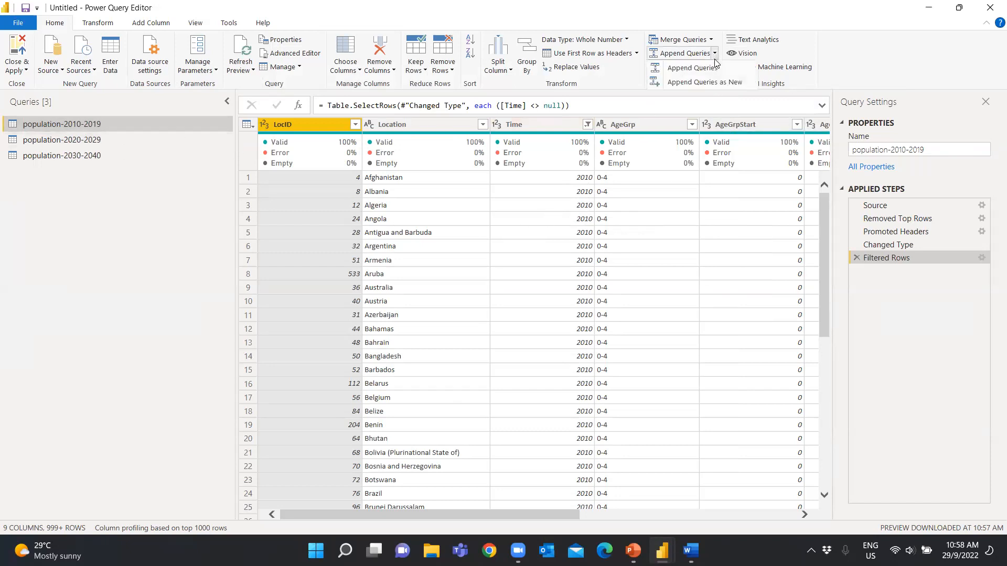
left_click(716, 83)
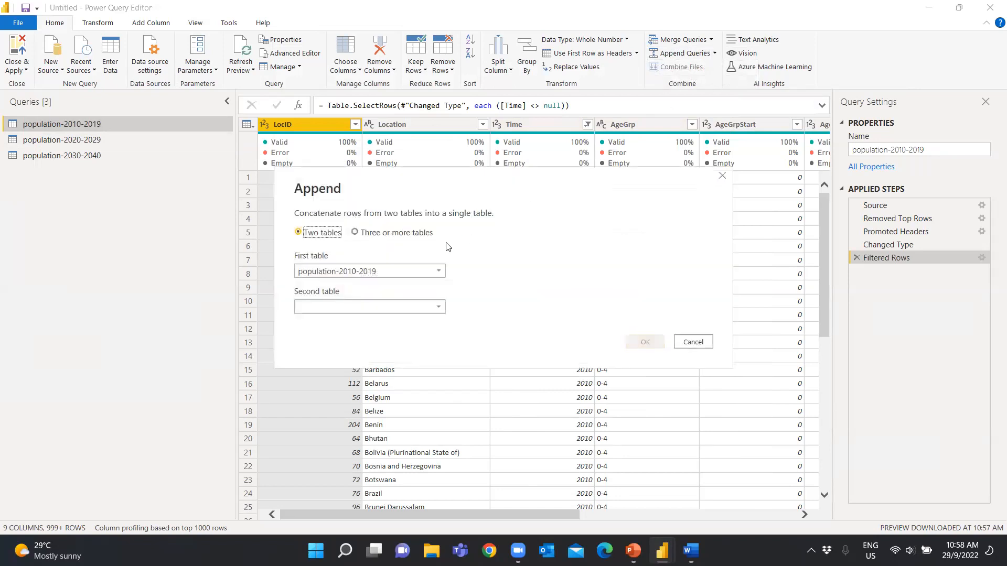
left_click(384, 234)
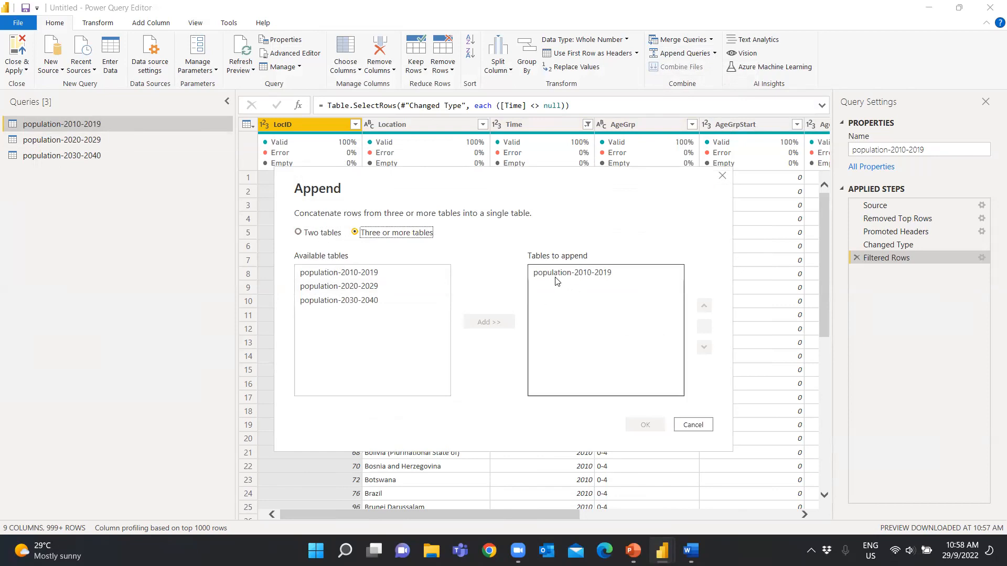
left_click(393, 287)
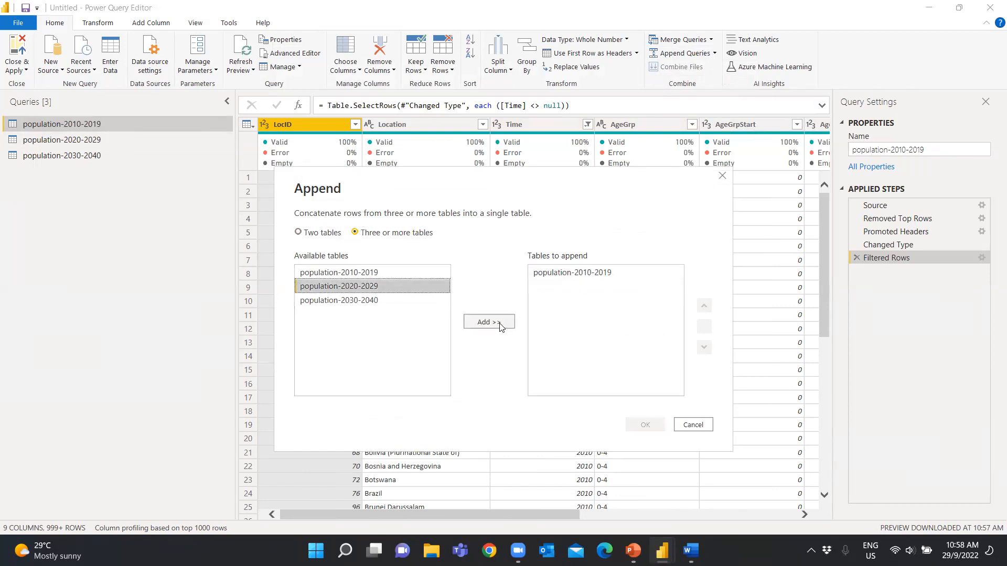
left_click(498, 322)
left_click(383, 302)
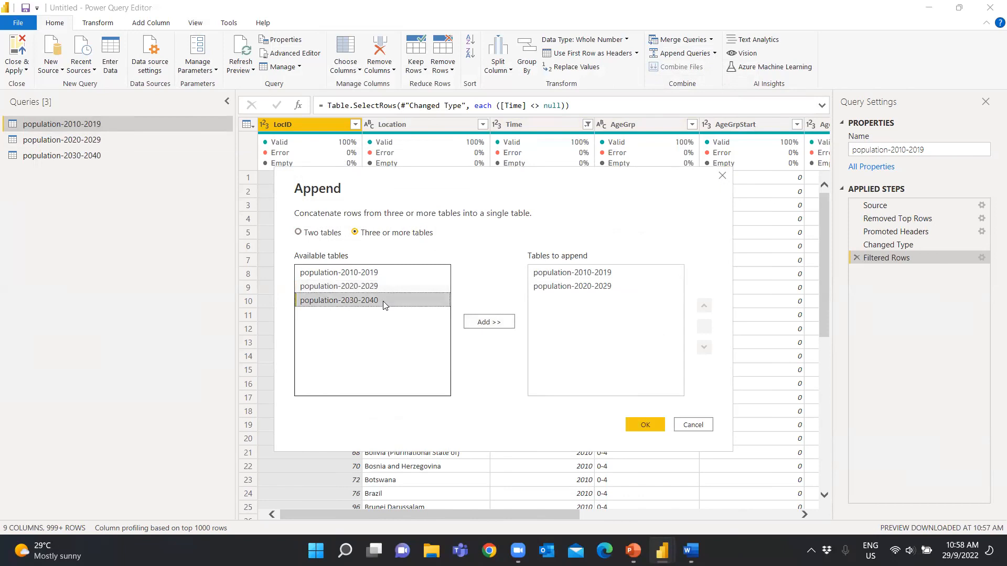
left_click(488, 322)
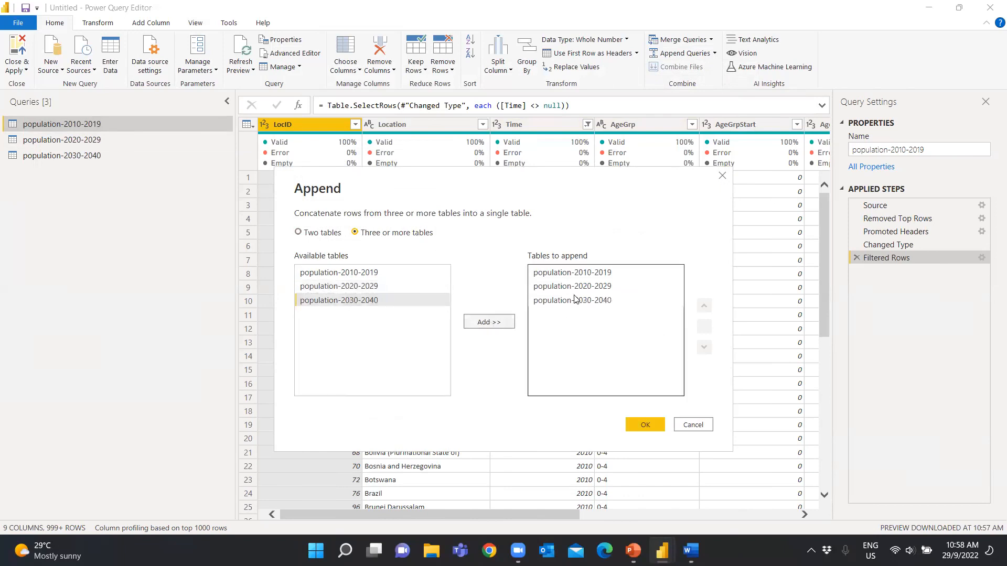
left_click(641, 425)
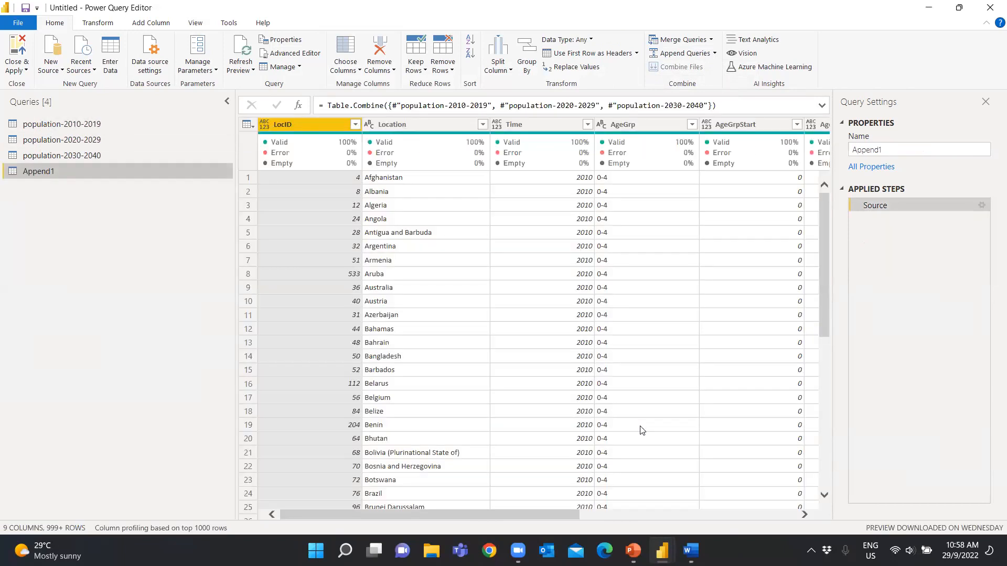
Rename the new appended query as population-2010-2040
mouse_move(515, 518)
left_mouse_down()
mouse_move(760, 517)
mouse_move(509, 500)
mouse_move(755, 501)
mouse_move(520, 503)
left_mouse_up()
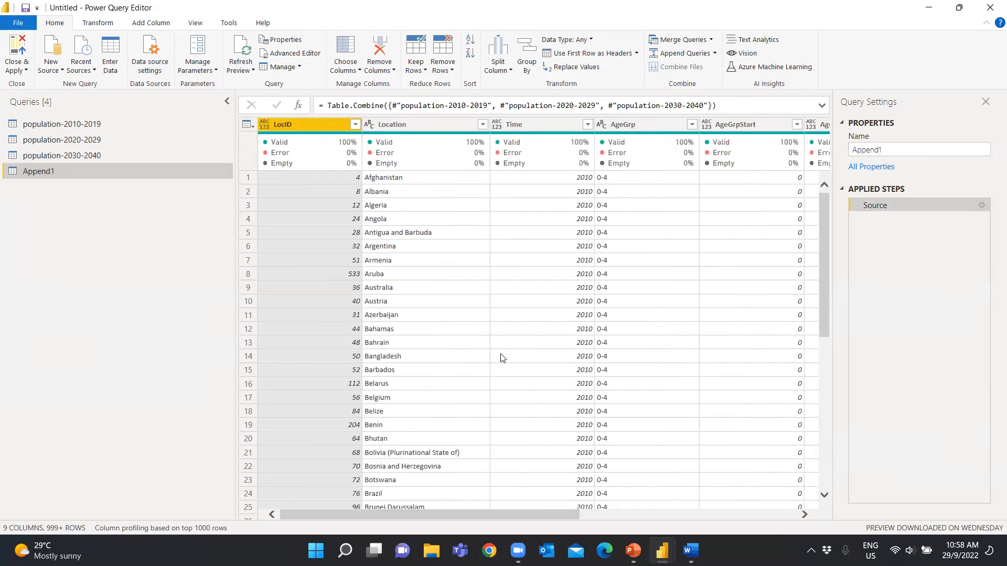
double_click(63, 170)
type("popul")
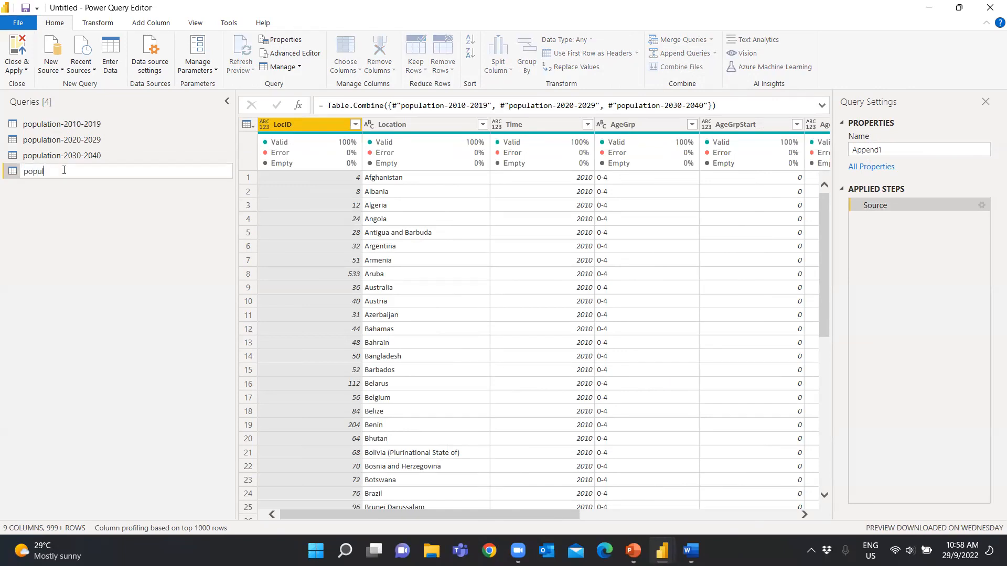
type("ation-2010-2040")
key("Return")
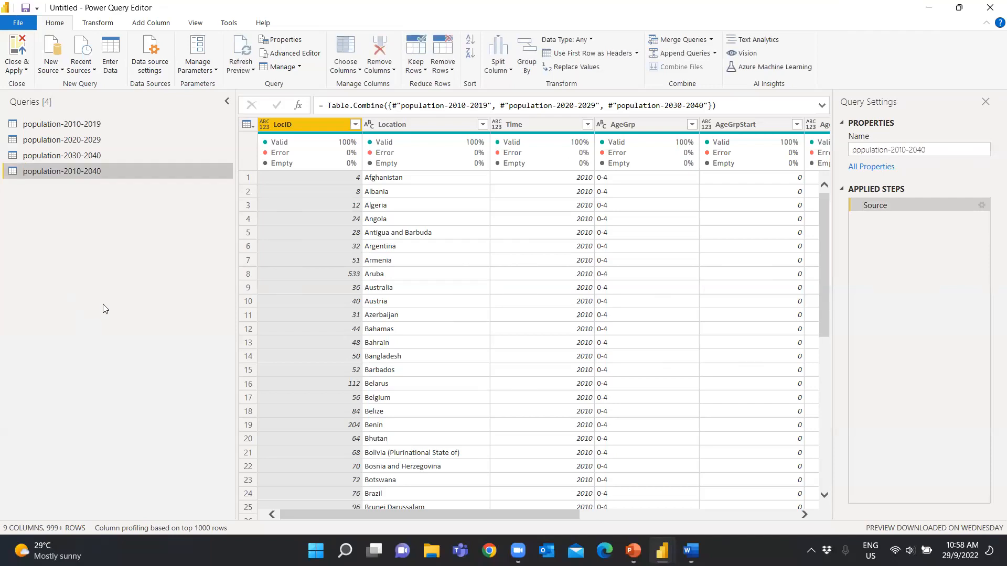
Filter the AgeGrp column of population-2010-2040 to only the 05. Sep rows
scroll(476, 513, "right", 3)
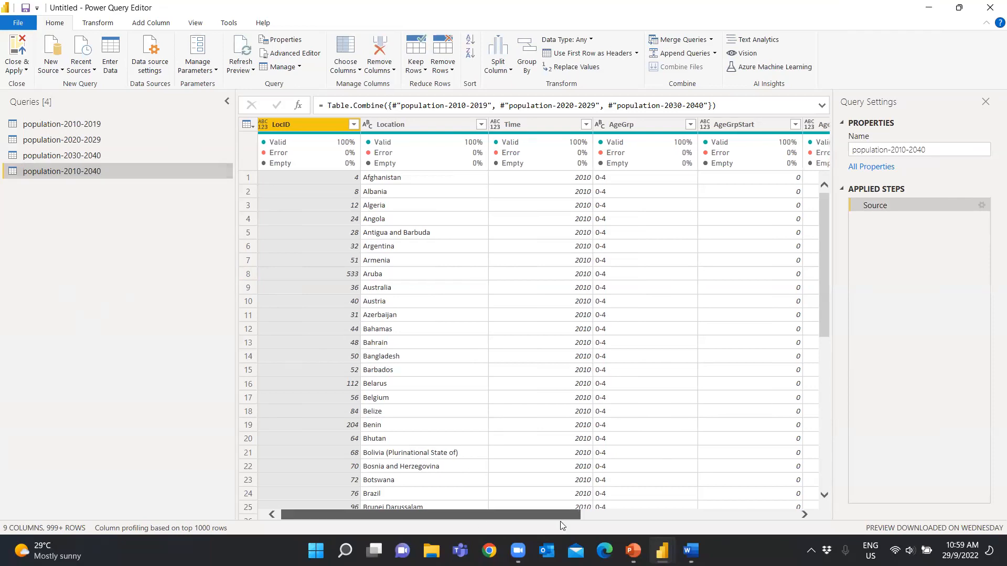
scroll(441, 504, "left", 3)
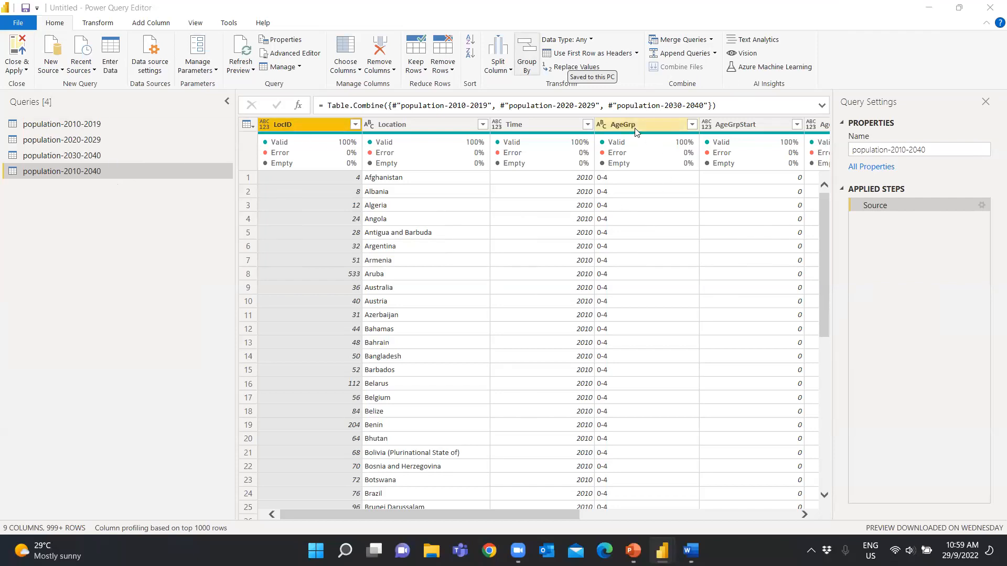
left_click_drag(576, 514, 620, 518)
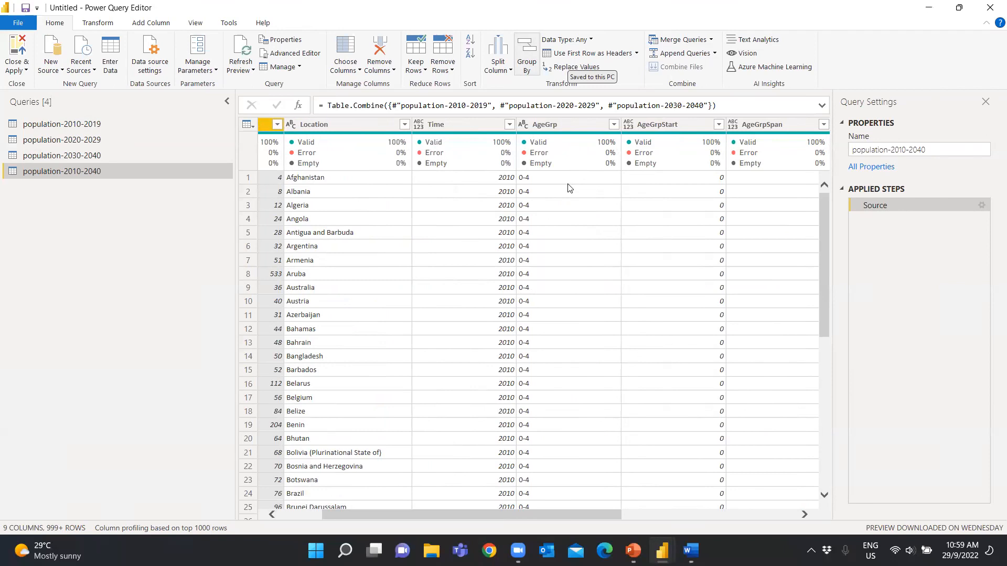
left_click(612, 125)
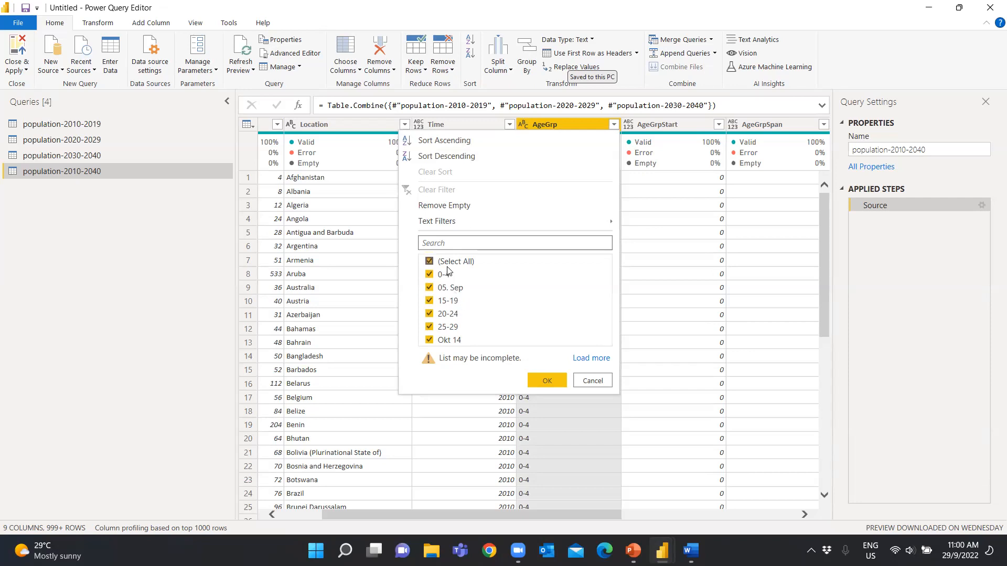
left_click(430, 262)
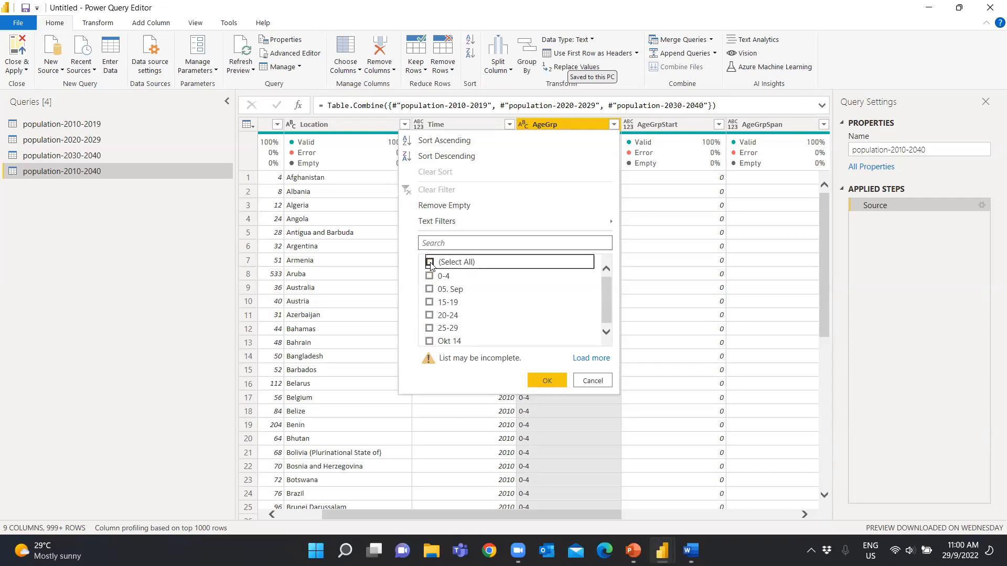
left_click(429, 290)
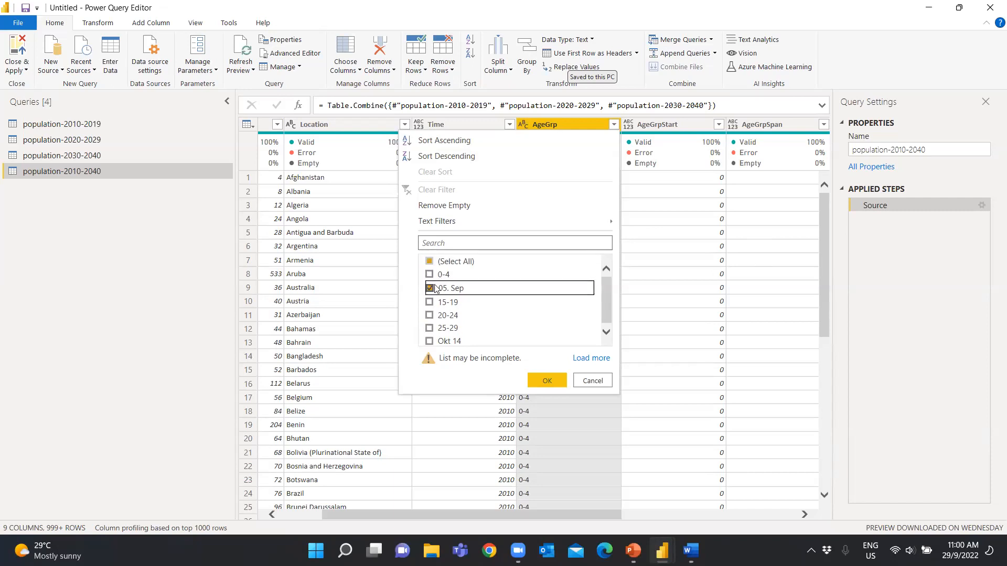
left_click(544, 382)
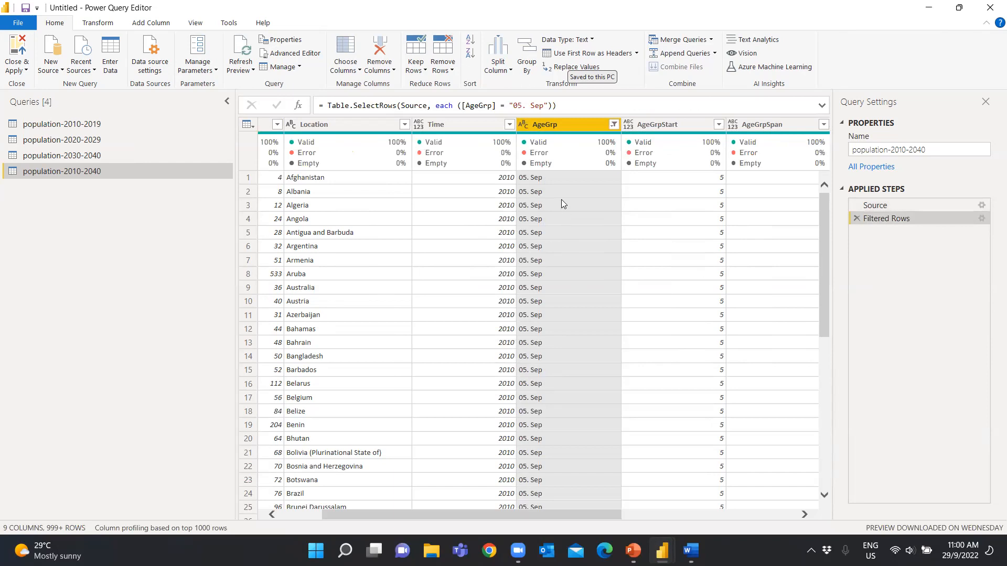
Replace the value 05. Sep with 5-9 in the AgeGrp column
right_click(548, 179)
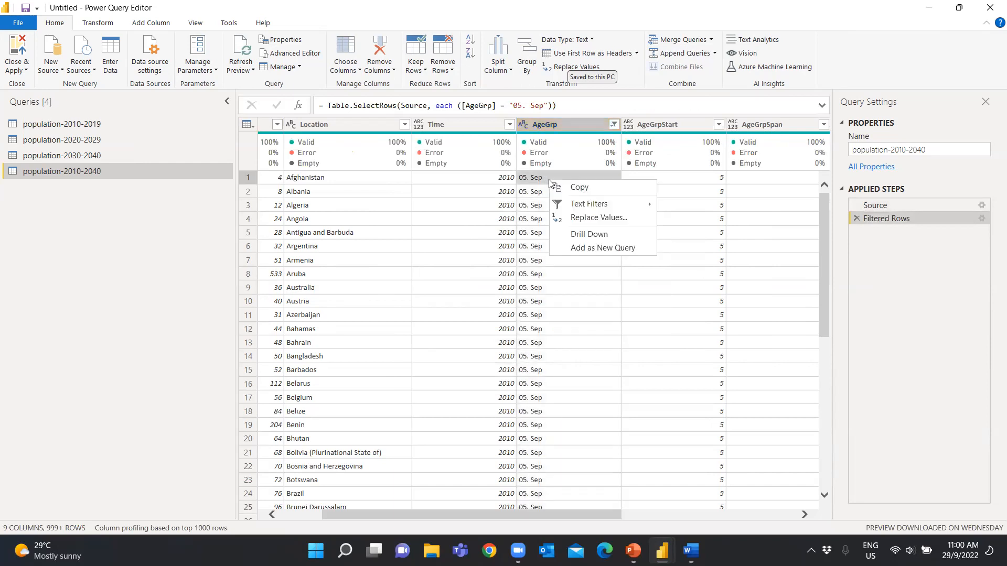
left_click(592, 218)
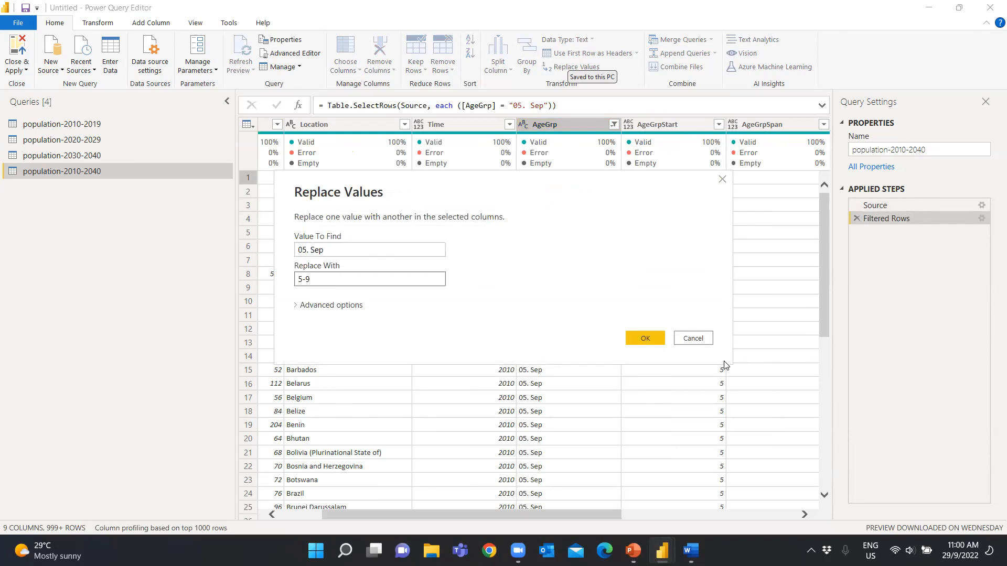
left_click(658, 340)
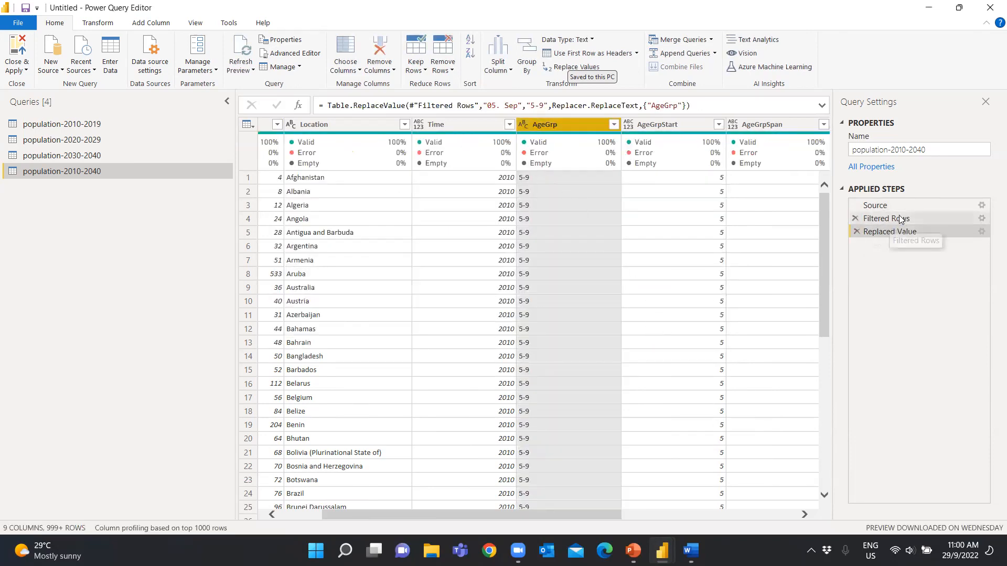
Check the AgeGrp value list and delete the Filtered Rows step that limits the query to 05. Sep
left_click(613, 124)
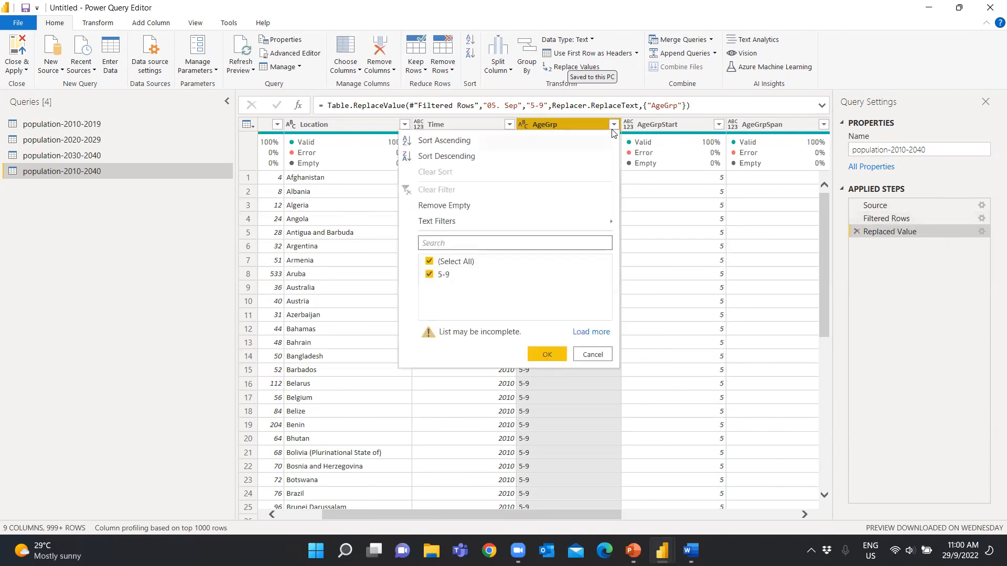
left_click(592, 355)
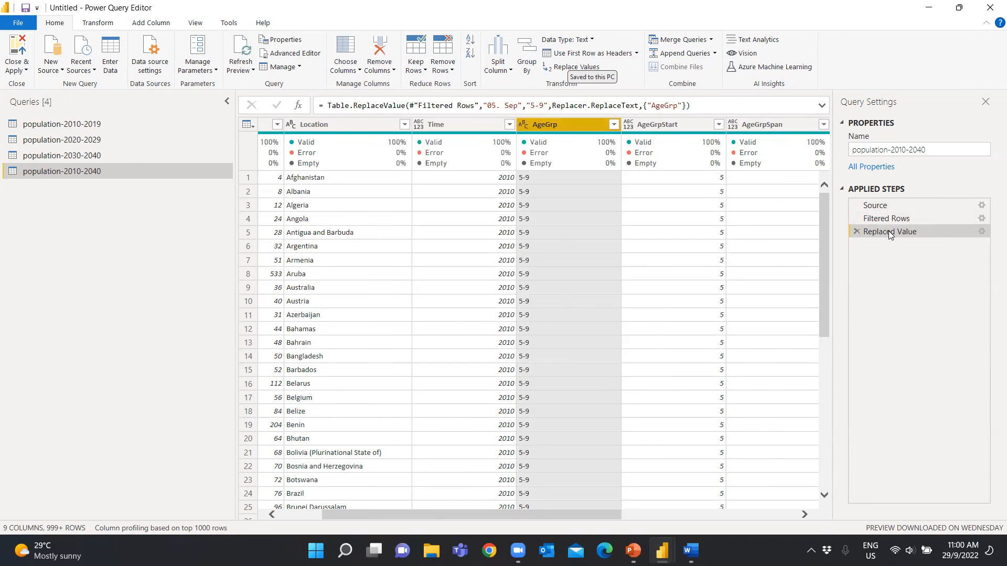
left_click(856, 219)
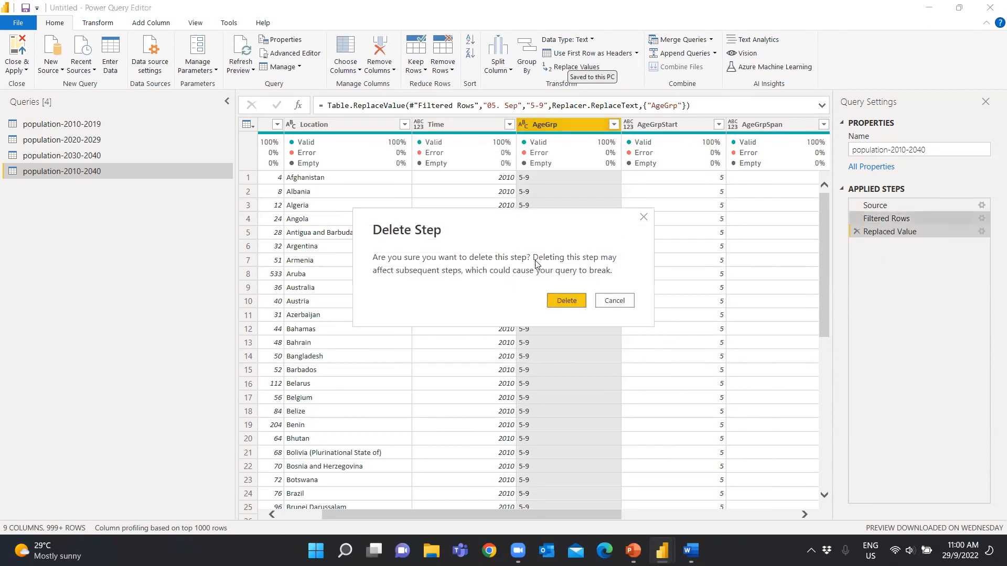
left_click(562, 302)
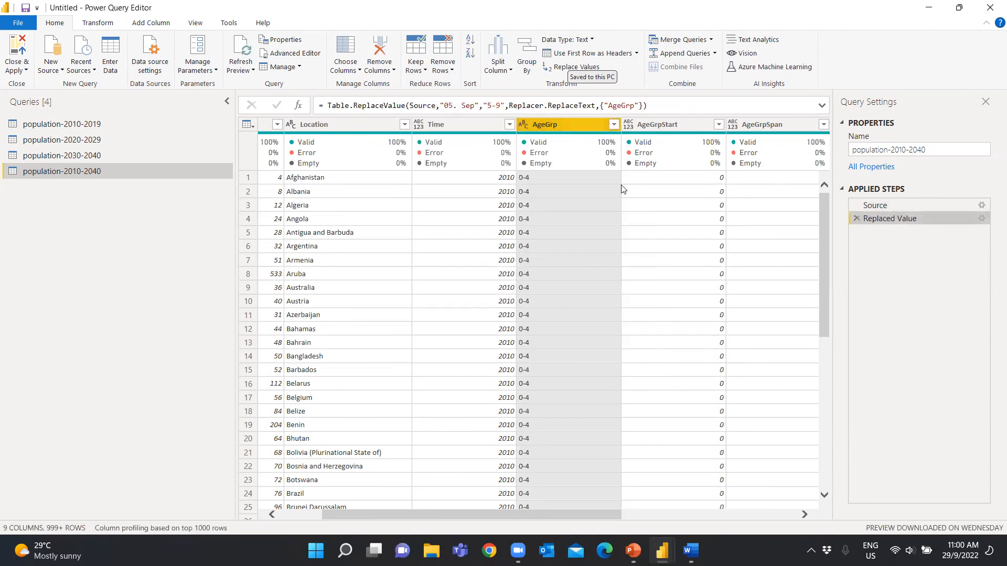
Filter the AgeGrp column to only the Okt 14 rows
left_click(613, 125)
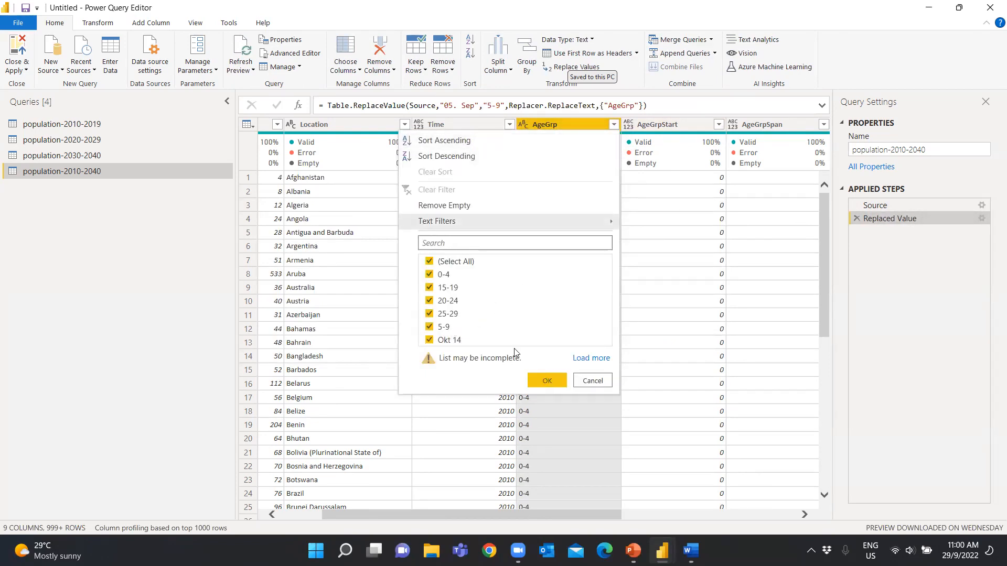
left_click(430, 261)
left_click(430, 340)
left_click(555, 382)
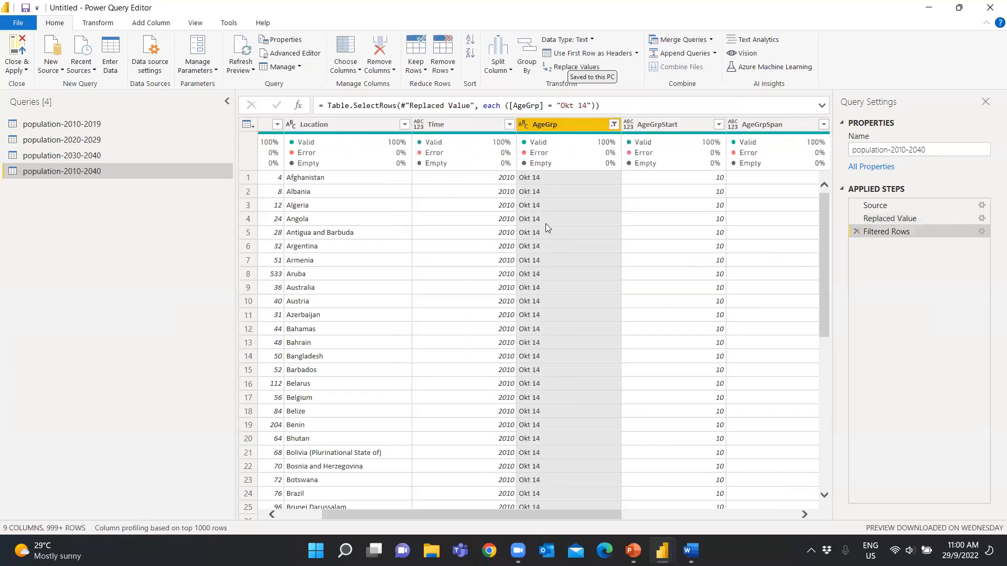
Replace the value Okt 14 with 10-14 in the AgeGrp column
right_click(545, 223)
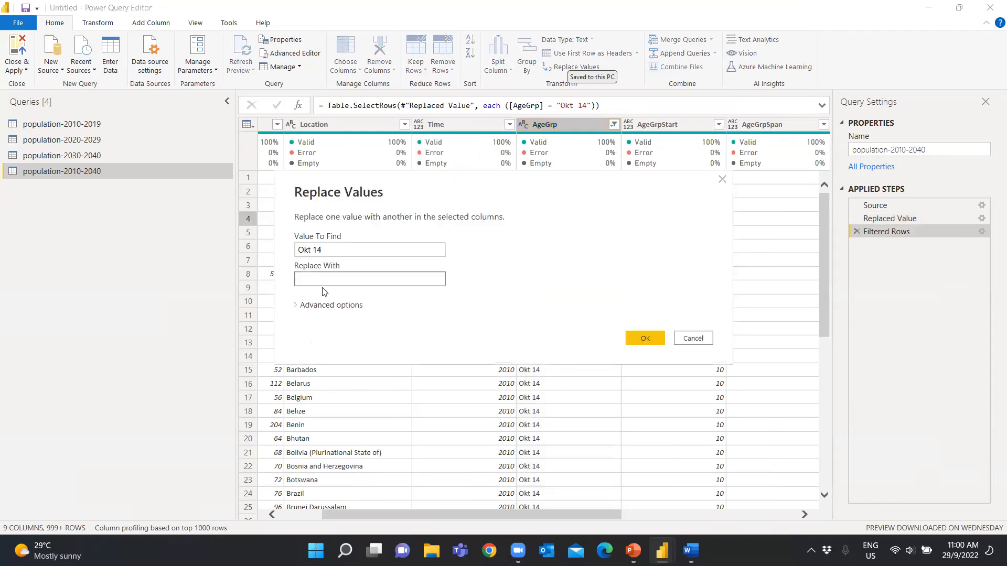
type("10-14")
left_click(649, 339)
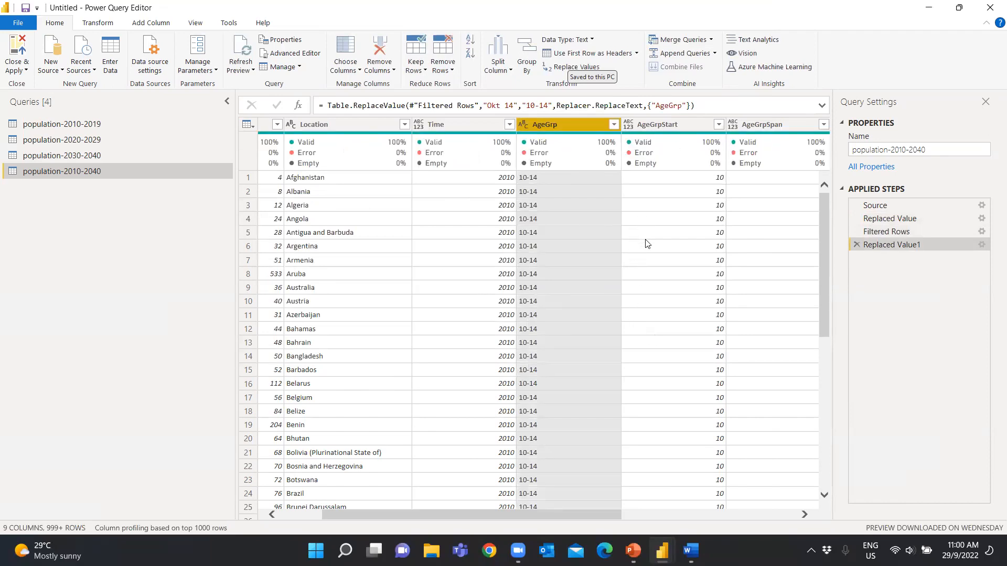
Check the AgeGrp value list and delete the Filtered Rows step that limits the query to Okt 14
left_click(615, 125)
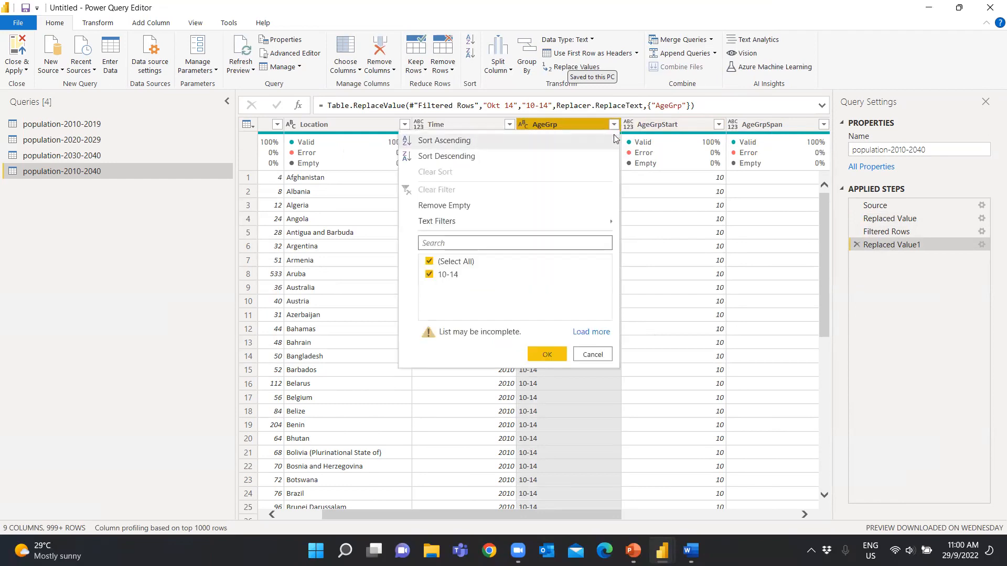
left_click(701, 341)
left_click(855, 232)
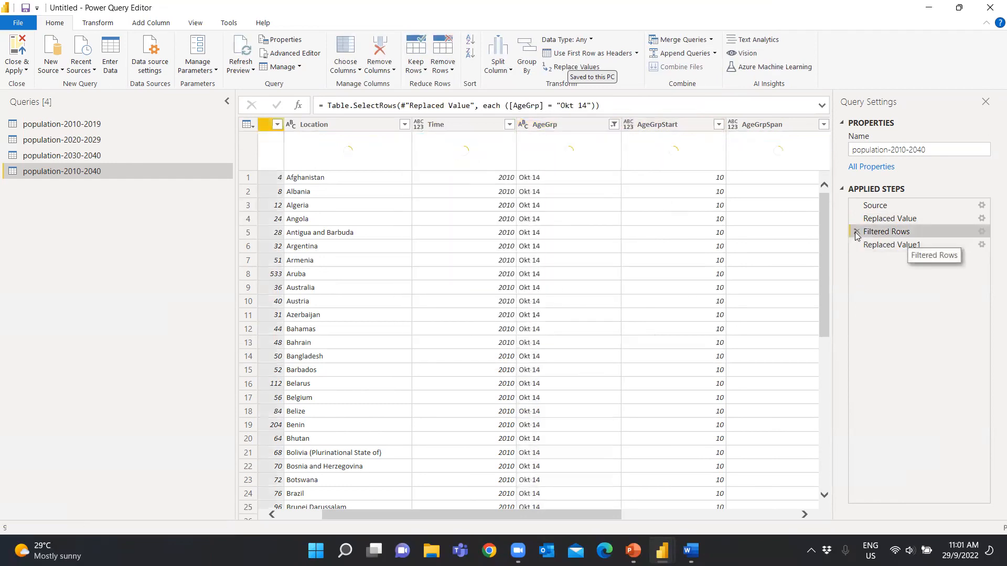
left_click(856, 231)
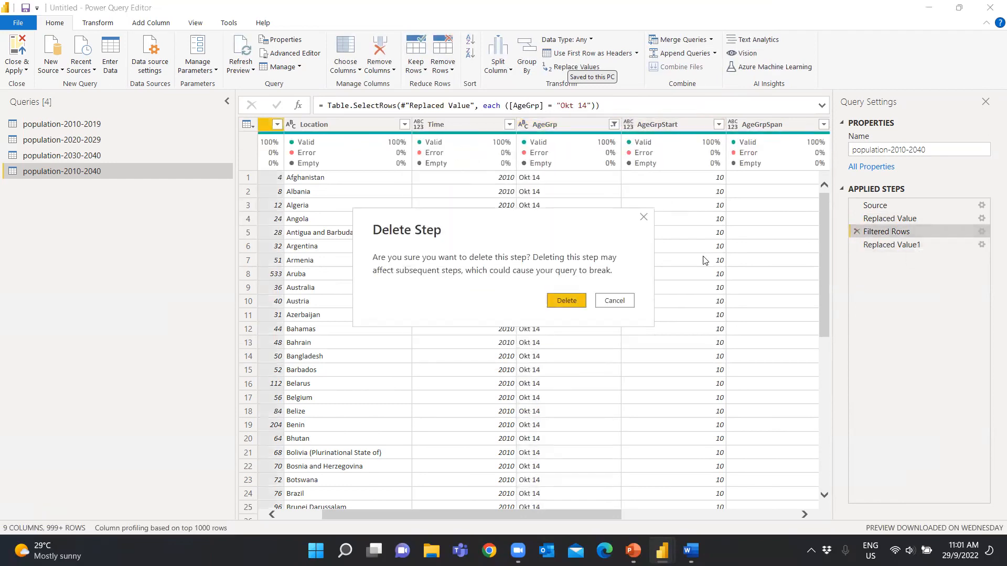
left_click(565, 303)
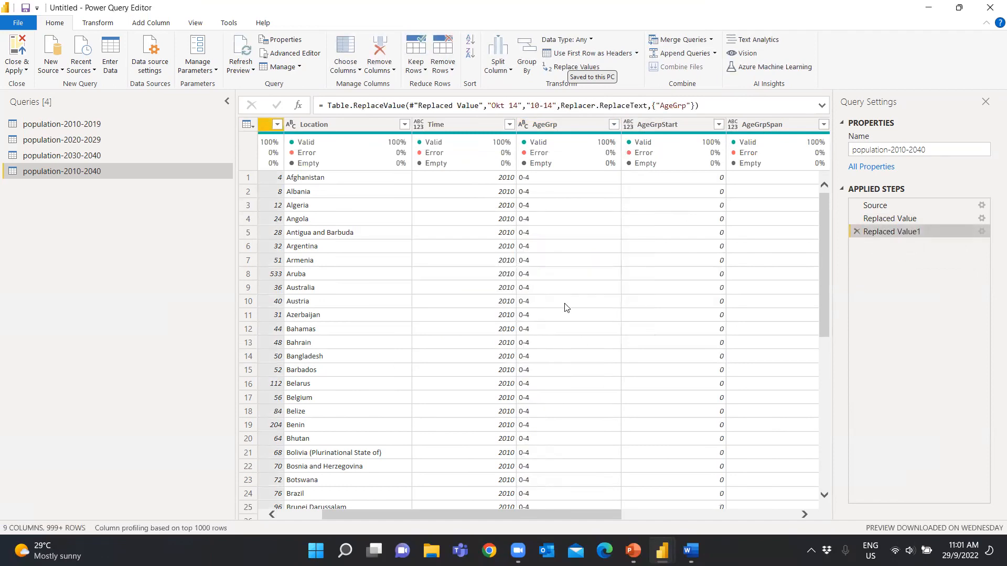
Filter the Time column of population-2010-2040 to exclude null and NO DATA, loading the full list of values first
left_click_drag(568, 514, 582, 514)
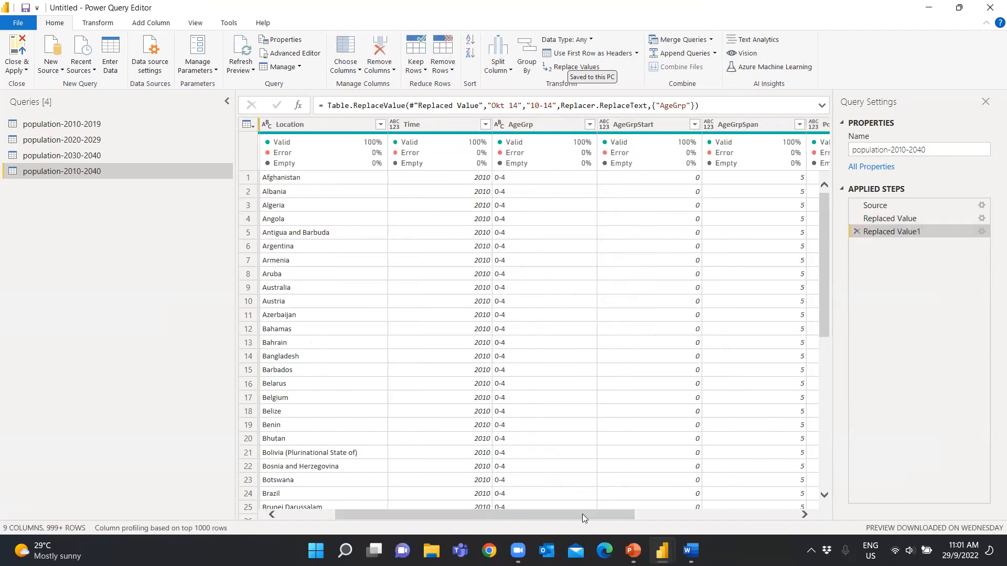
left_click(486, 125)
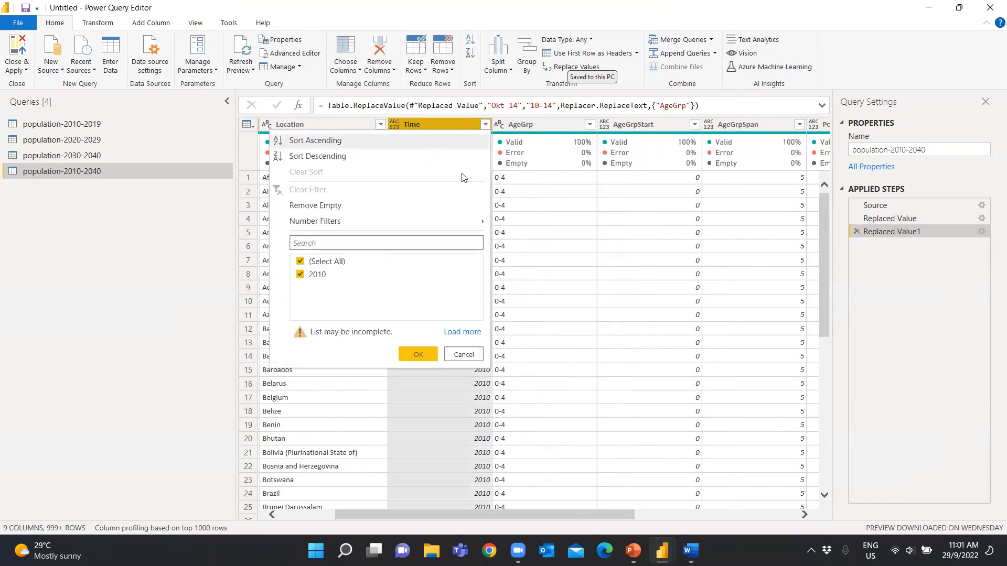
left_click(462, 333)
scroll(422, 279, "down", 1)
scroll(422, 279, "up", 1)
left_click(301, 275)
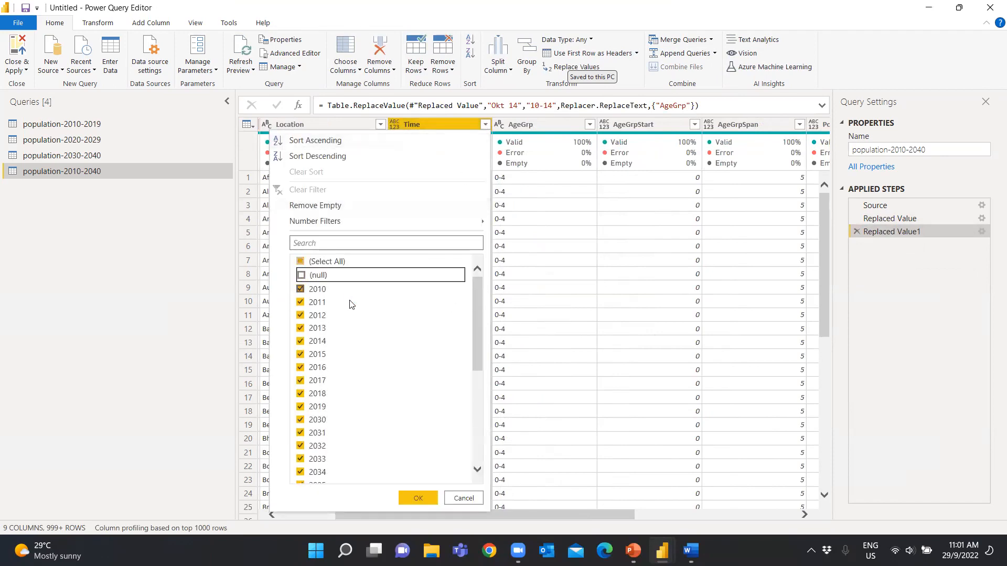
scroll(351, 304, "down", 5)
left_click(301, 476)
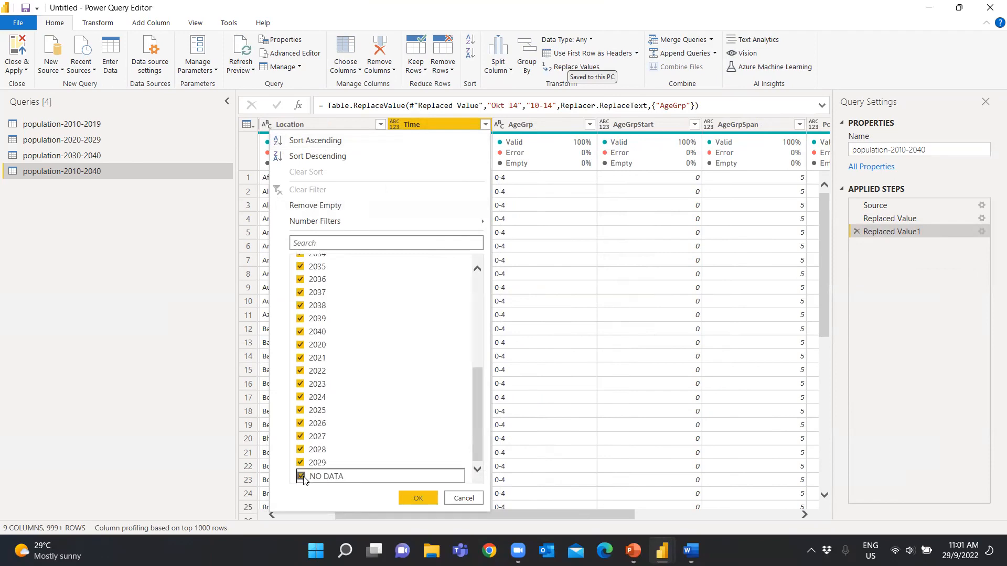
left_click(427, 499)
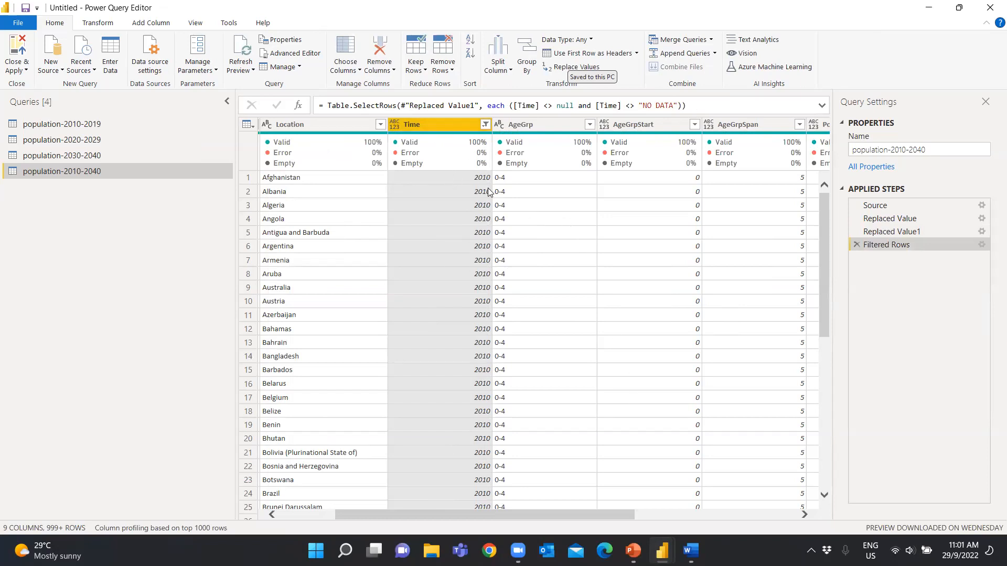
Review the distinct AgeGrp values and look over the AgeGrpStart, AgeGrpSpan and population columns
left_click(589, 125)
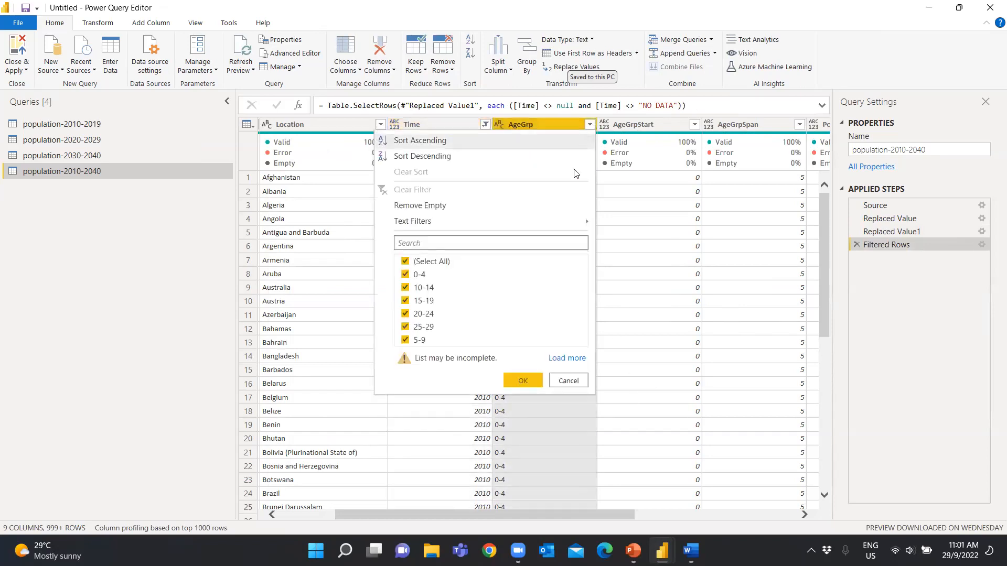
left_click(524, 381)
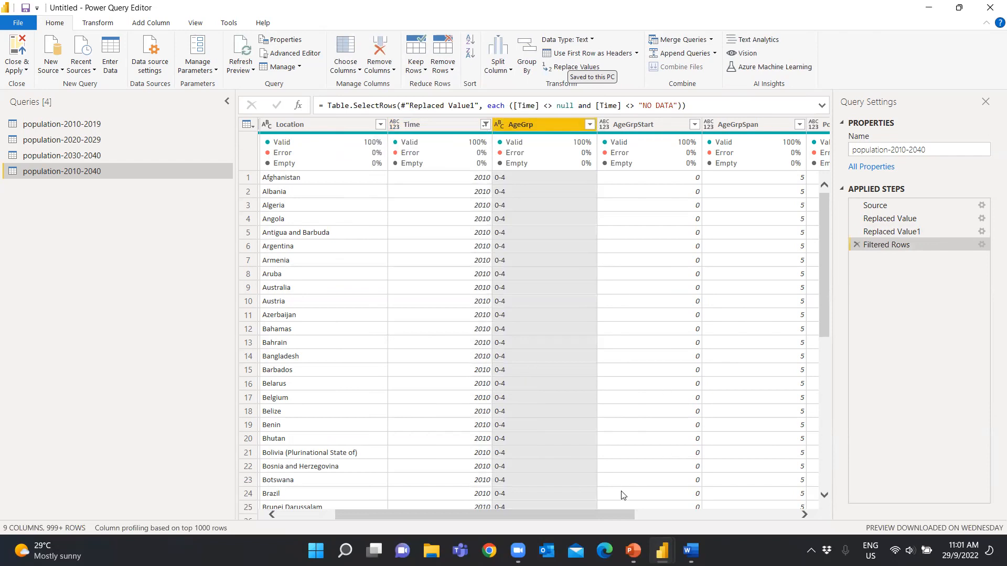
left_click_drag(610, 518, 724, 521)
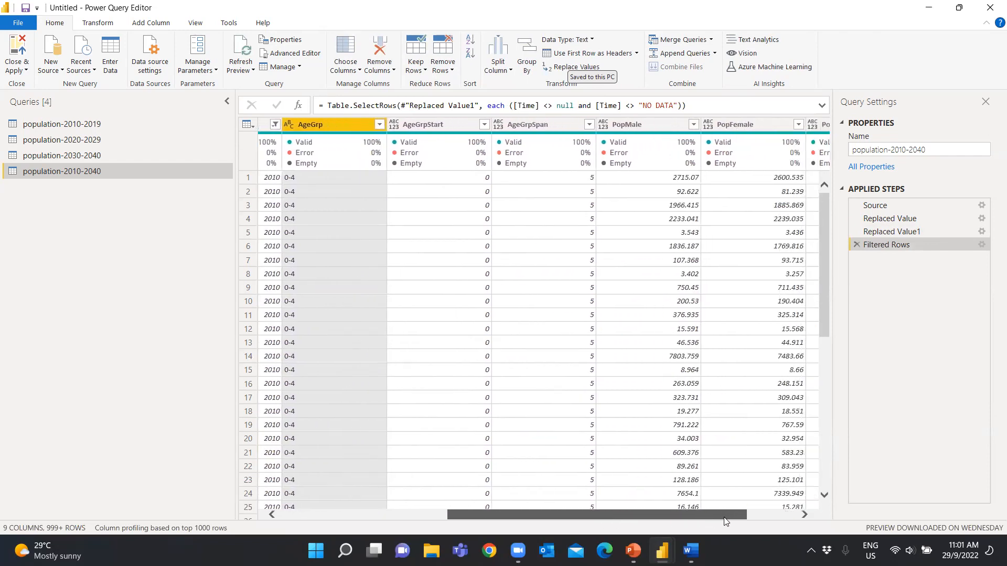
left_click(439, 126)
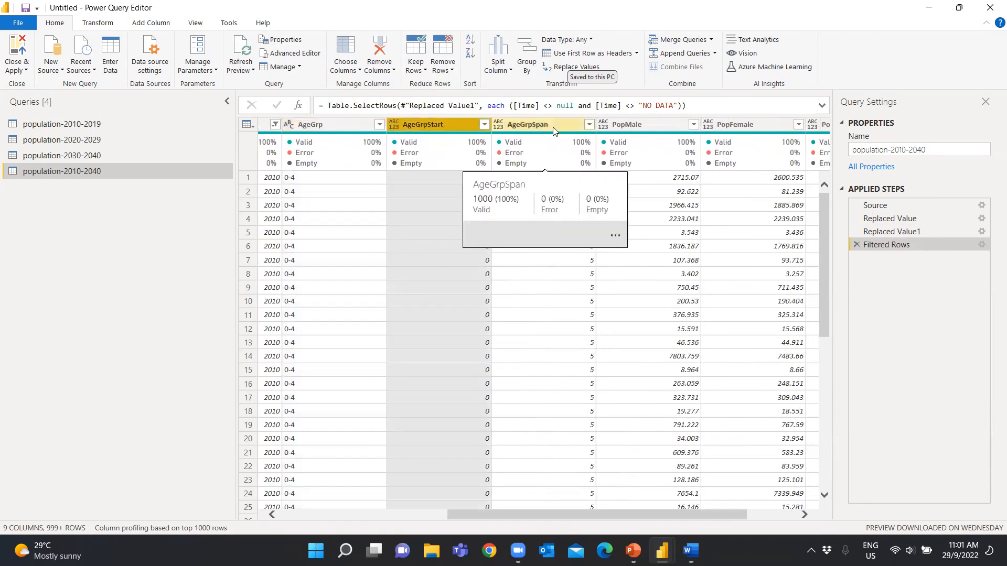
left_click(540, 125)
left_click_drag(678, 517, 742, 520)
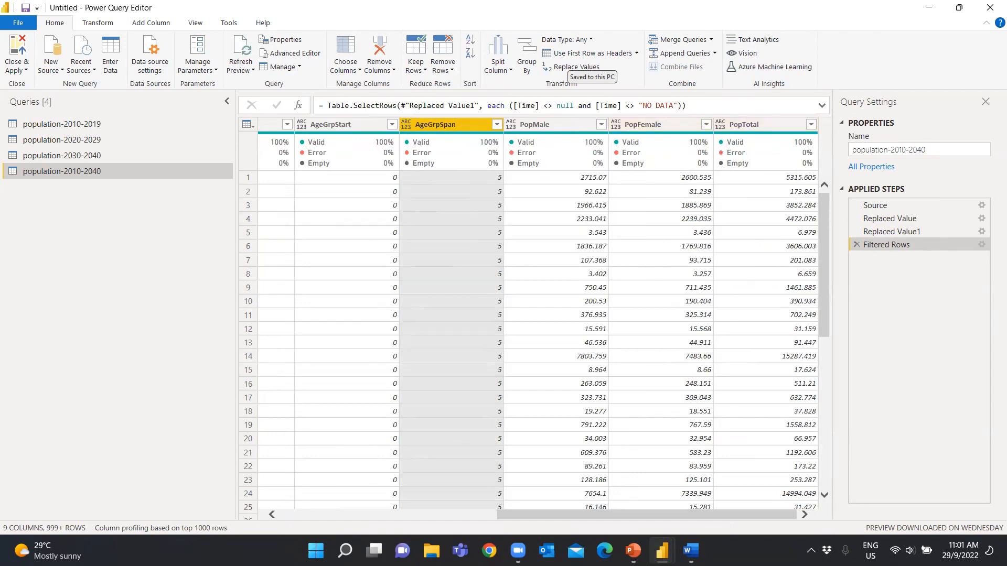
left_click_drag(702, 519, 634, 520)
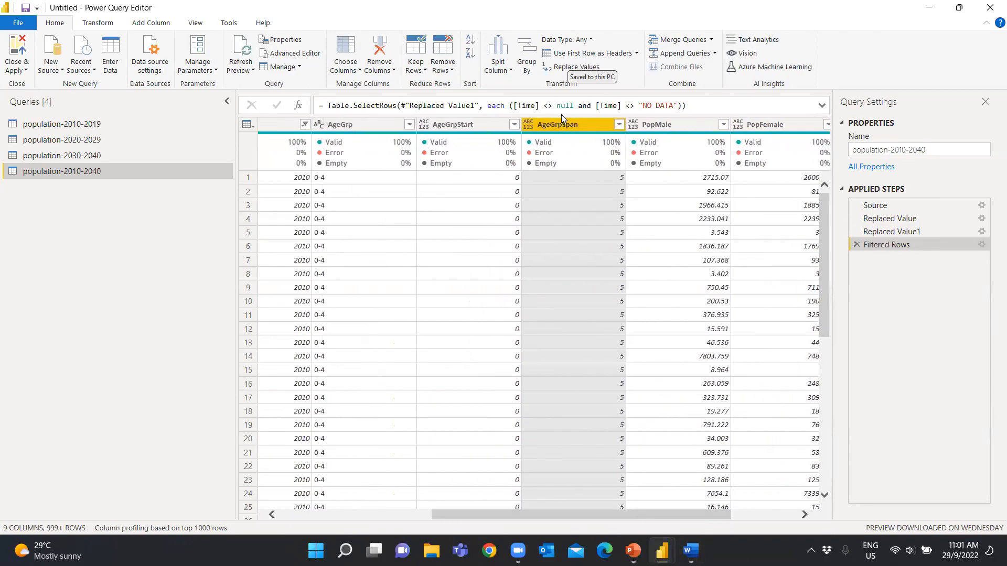
left_click(466, 125)
right_click(466, 124)
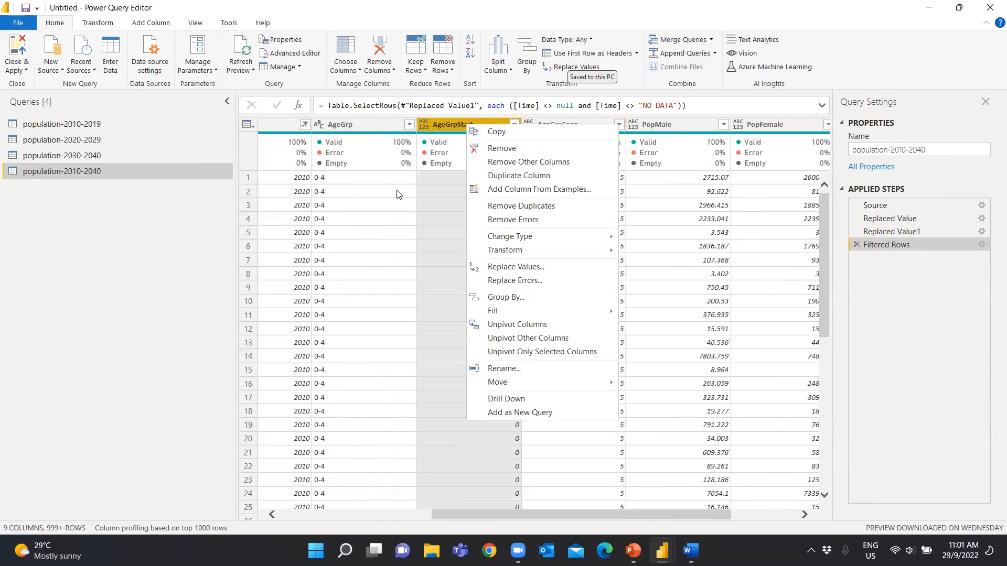
left_click(435, 276)
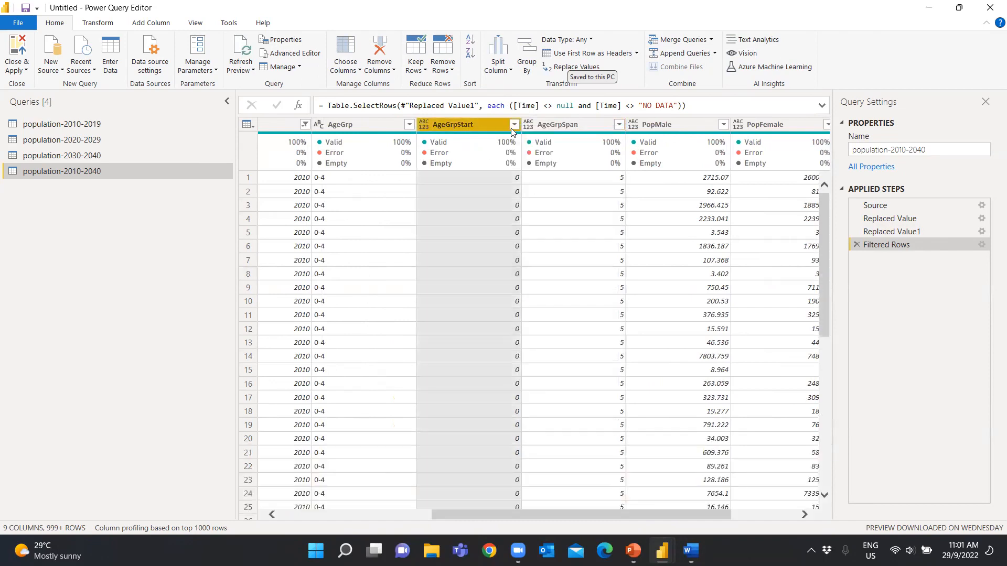
Remove the AgeGrpStart, AgeGrpSpan and PopTotal columns from population-2010-2040
left_click(578, 125, "ctrl")
left_click_drag(672, 518, 738, 518)
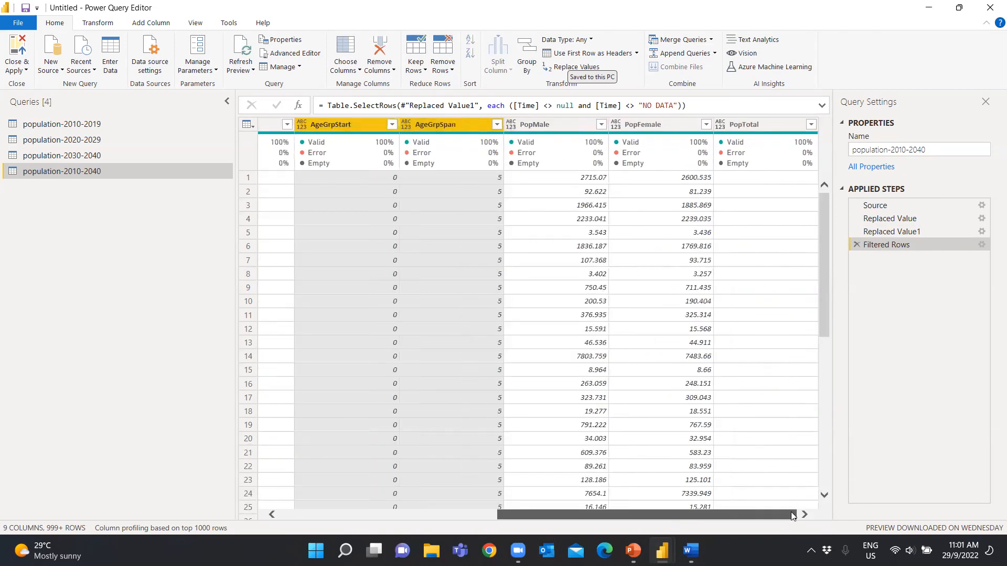
left_click(753, 125, "ctrl")
right_click(753, 125)
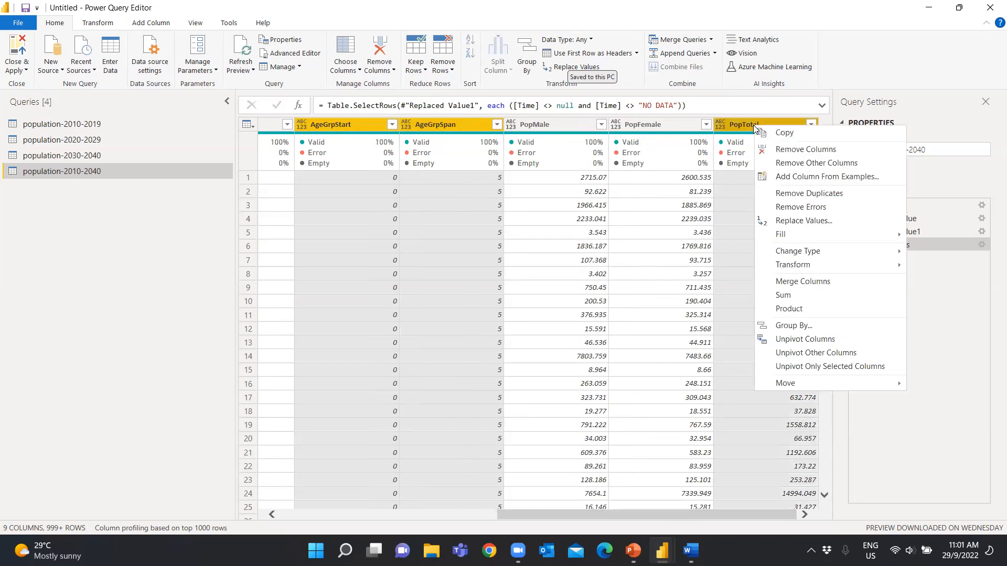
left_click(787, 150)
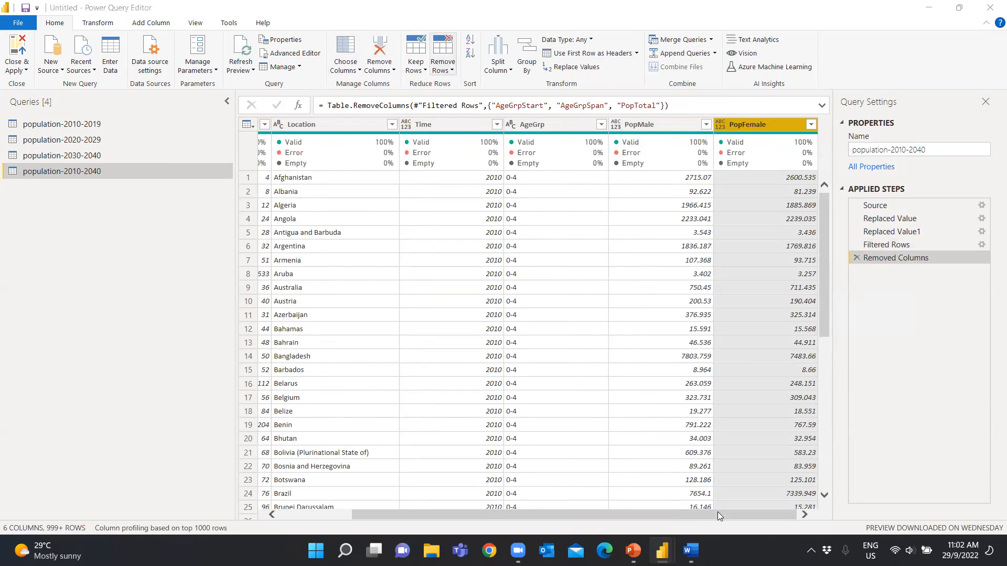
Unpivot the PopMale and PopFemale columns into attribute and value rows
left_click_drag(713, 516, 744, 519)
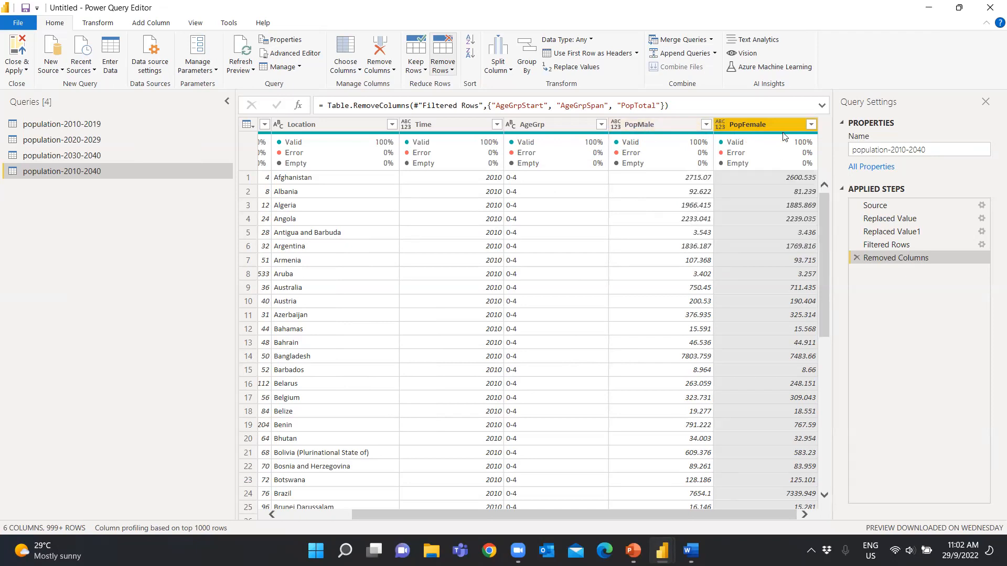
left_click(674, 130, "ctrl")
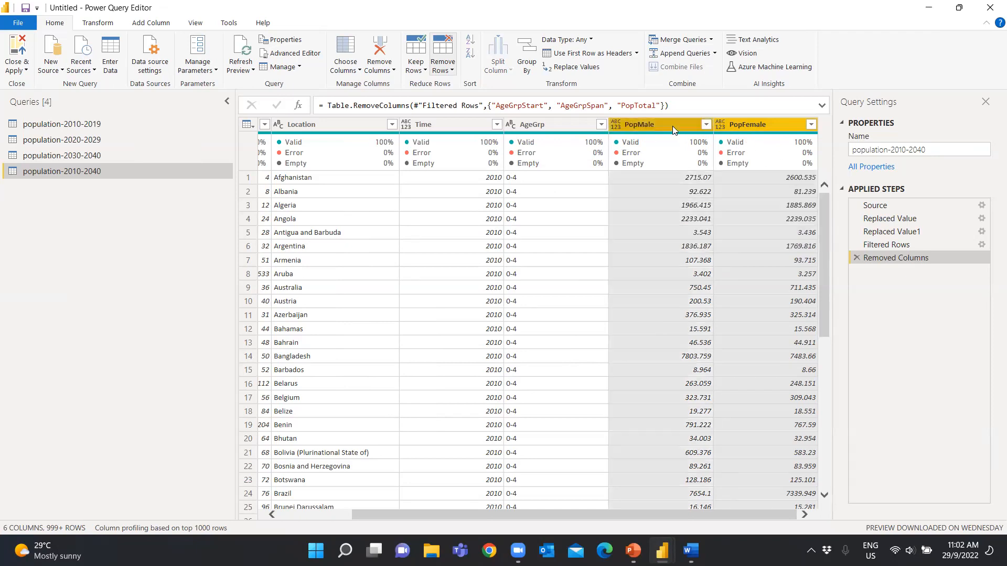
right_click(672, 126)
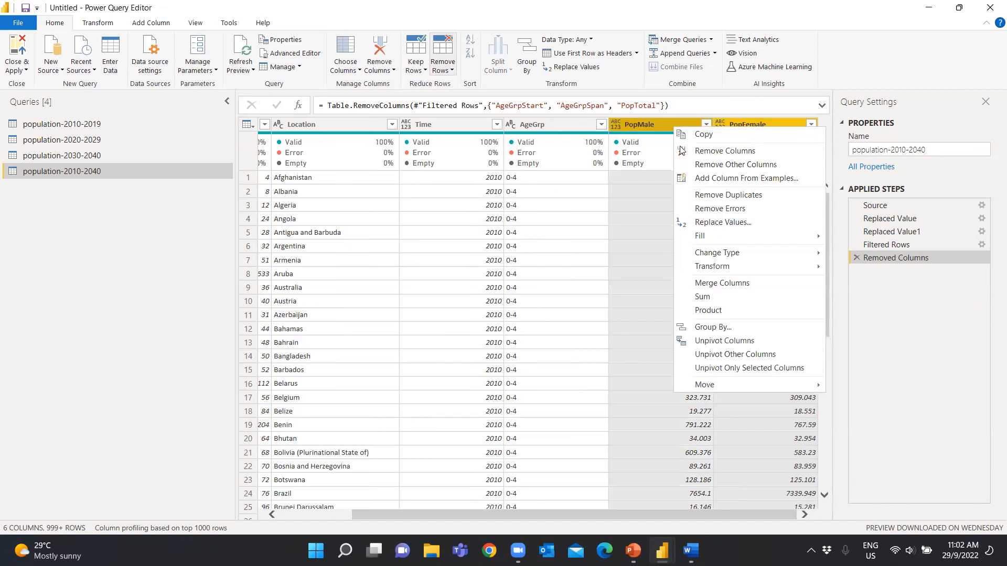
left_click(723, 342)
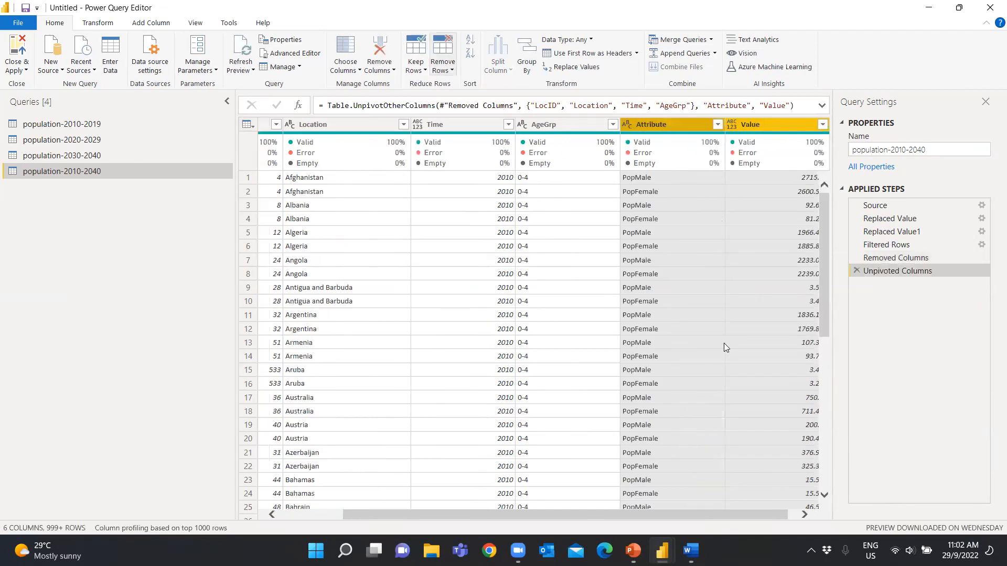
Rename the unpivoted Attribute column as gender and the Value column as population
left_click(100, 23)
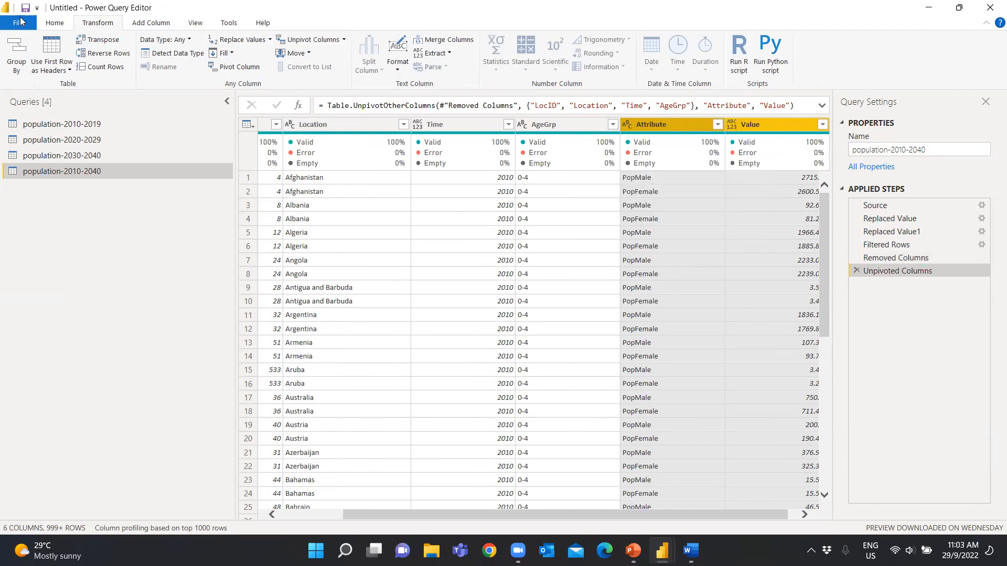
left_click(56, 24)
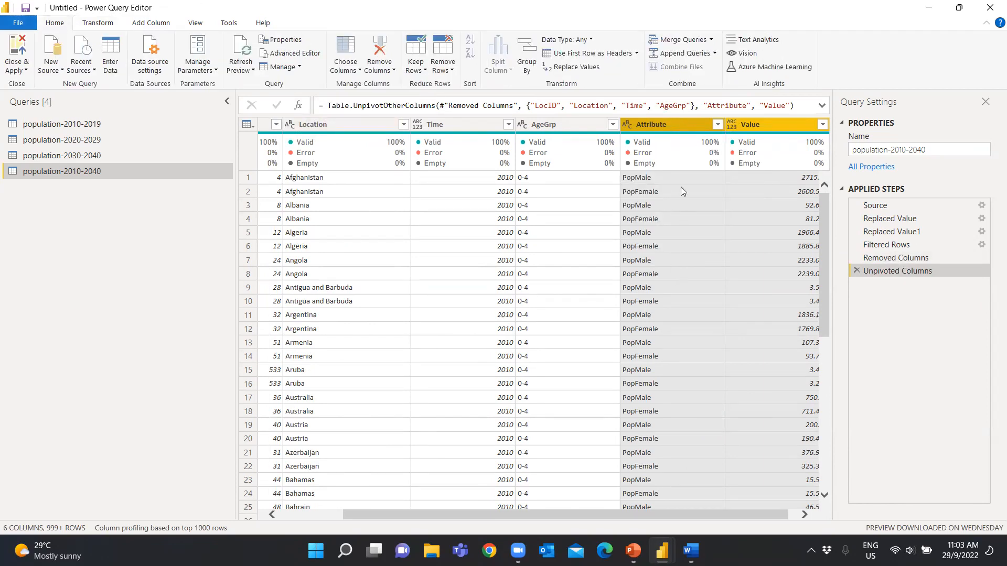
double_click(663, 122)
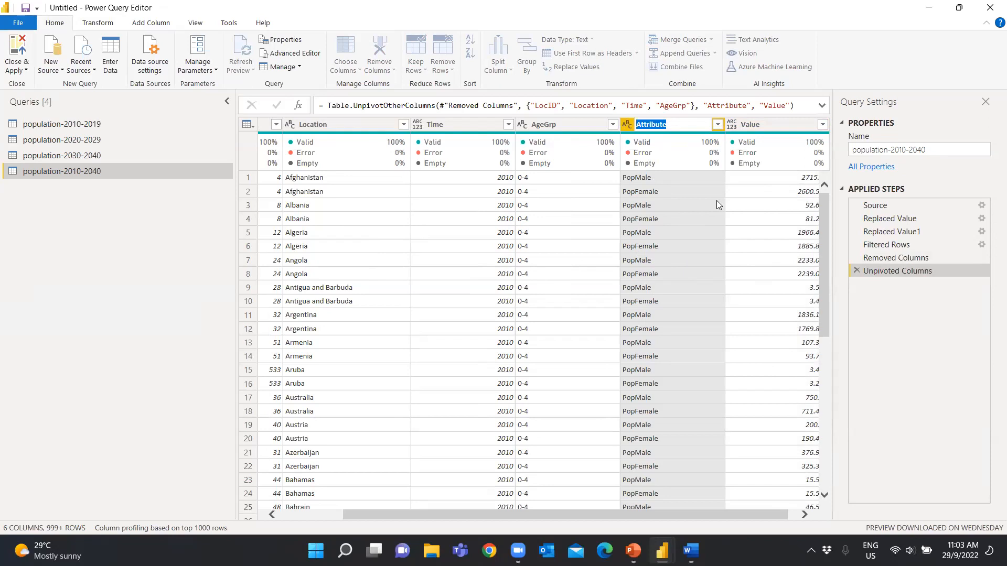
type("gender")
key("Return")
double_click(759, 125)
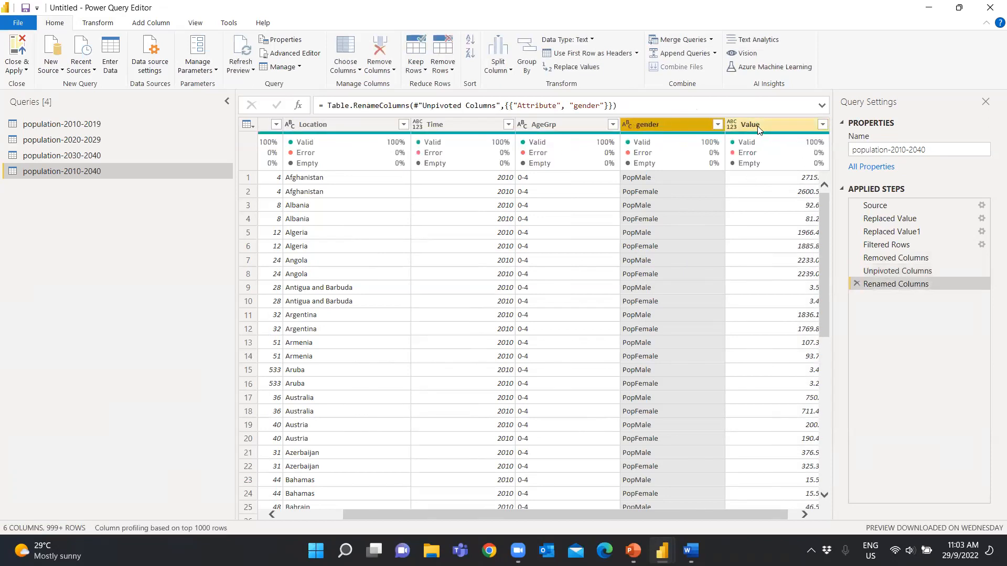
type("population")
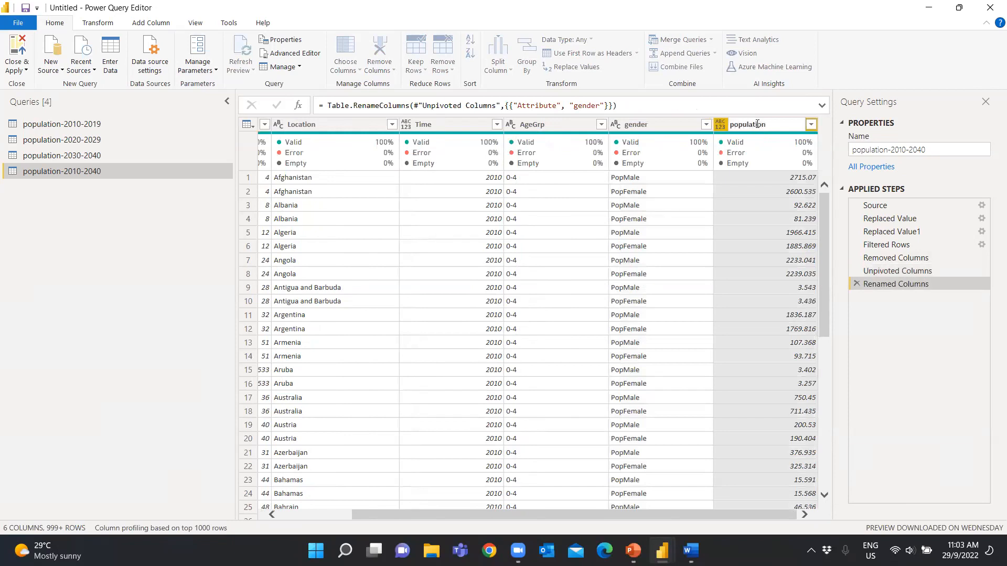
key("Return")
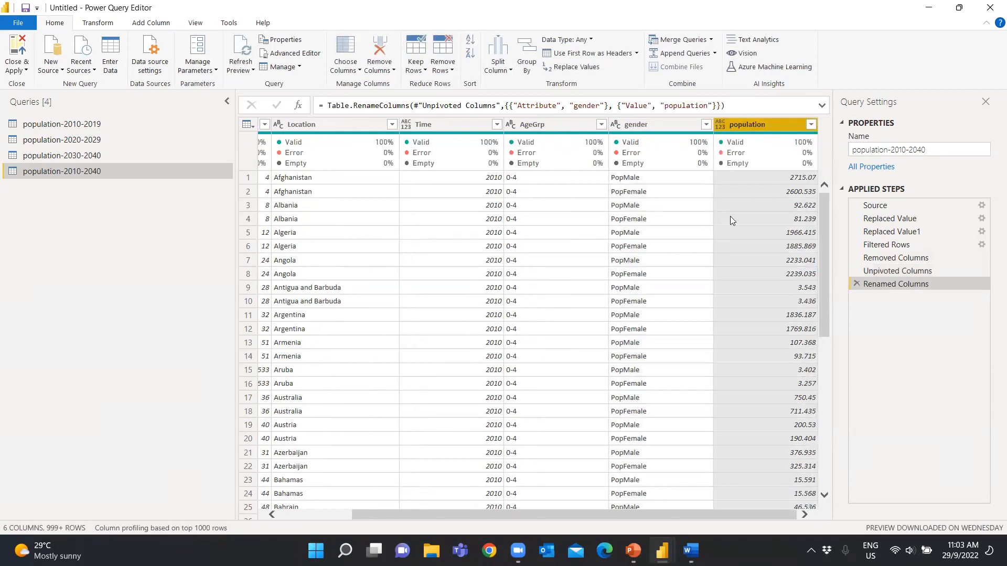
Rename the LocID column as country-code
left_click_drag(701, 512, 601, 500)
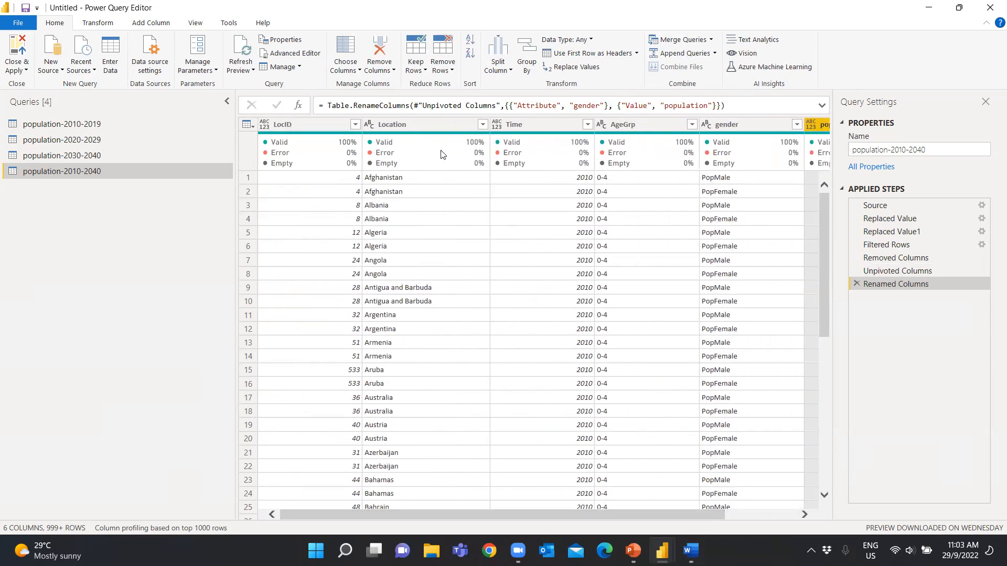
mouse_move(430, 158)
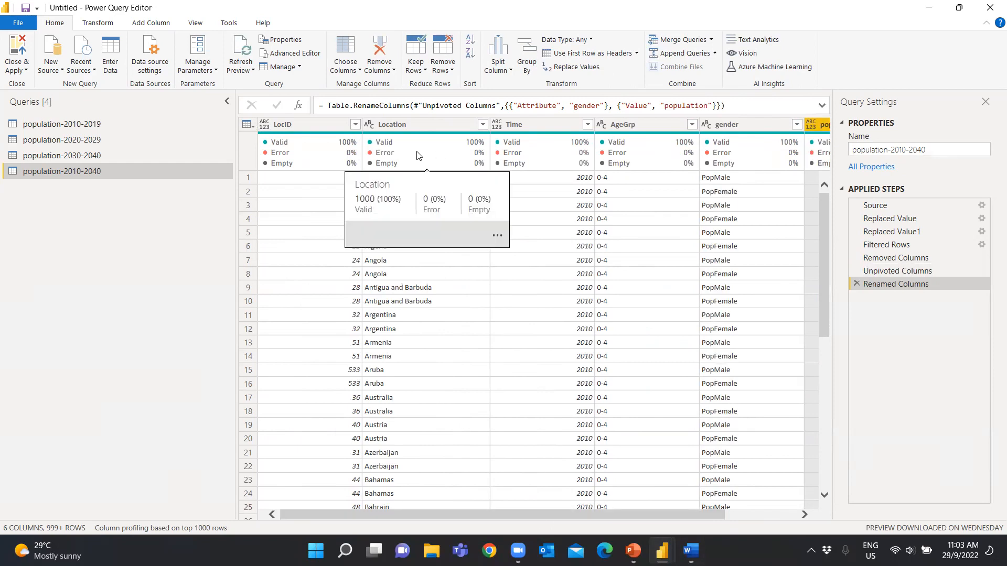
left_click(292, 126)
double_click(292, 126)
type("country-code")
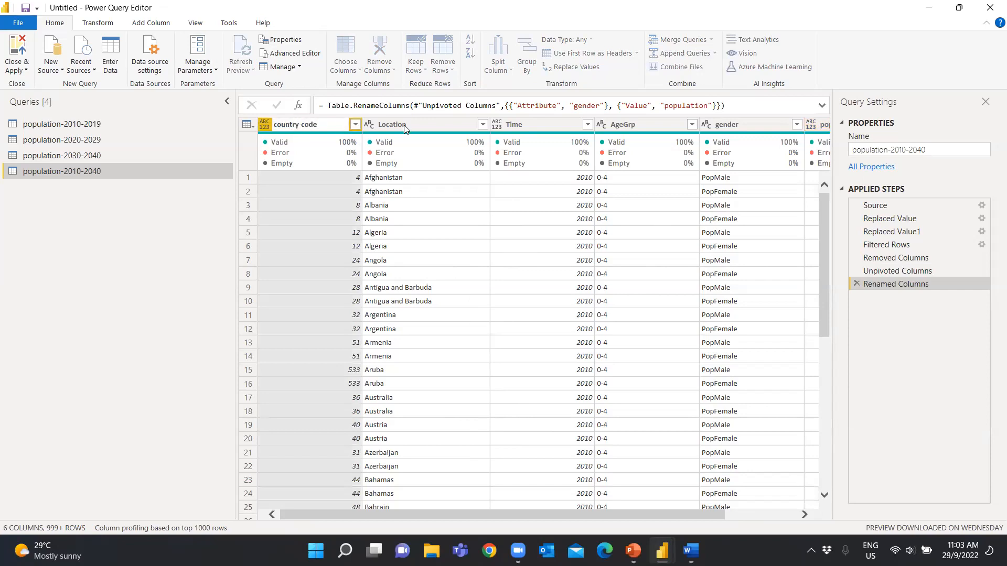
key("Return")
Rename the Location column as country and the Time column as year
double_click(393, 125)
type("country")
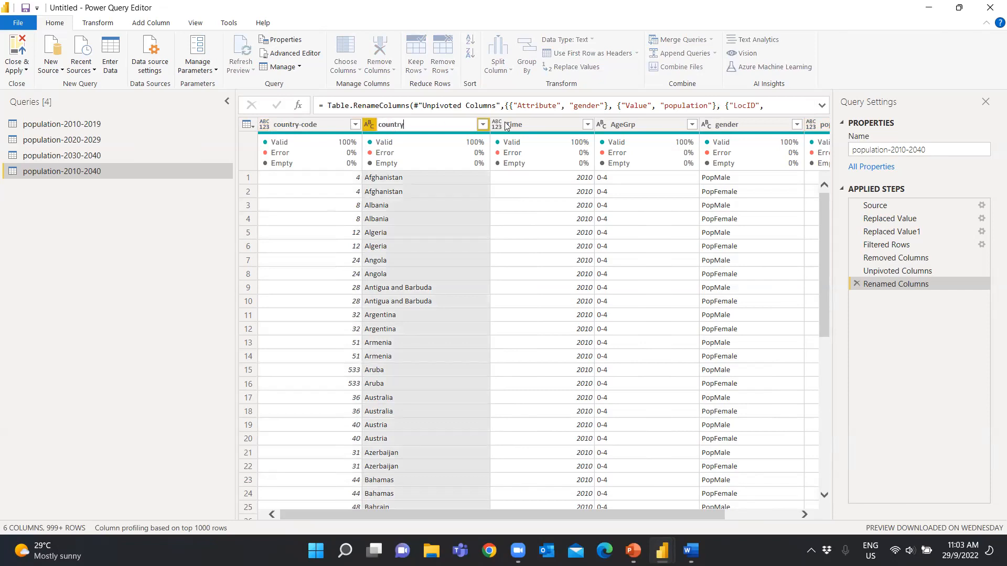
double_click(520, 124)
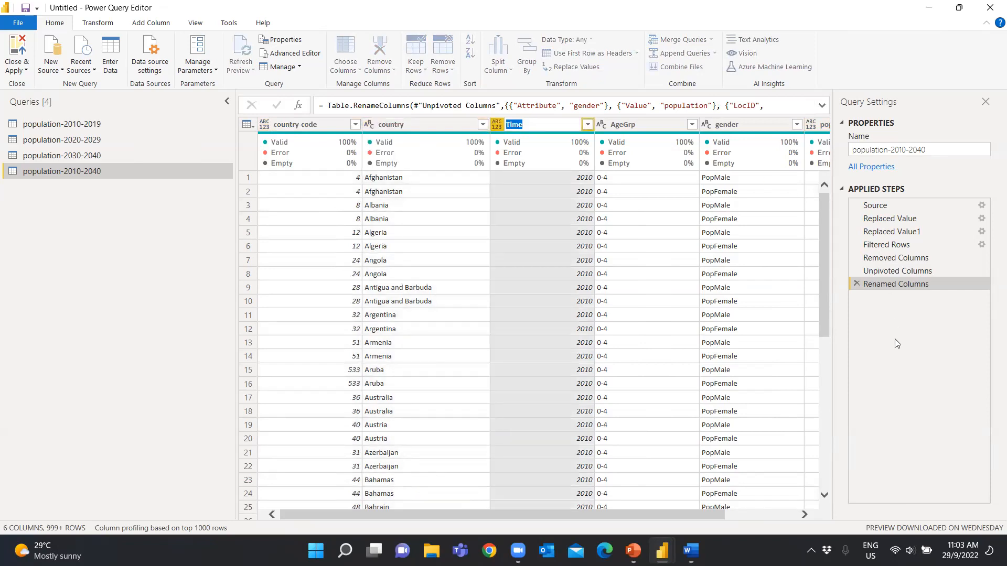
type("year")
key("Return")
Set the data type of country-code to Text and of year to Whole Number
left_click_drag(648, 514, 760, 511)
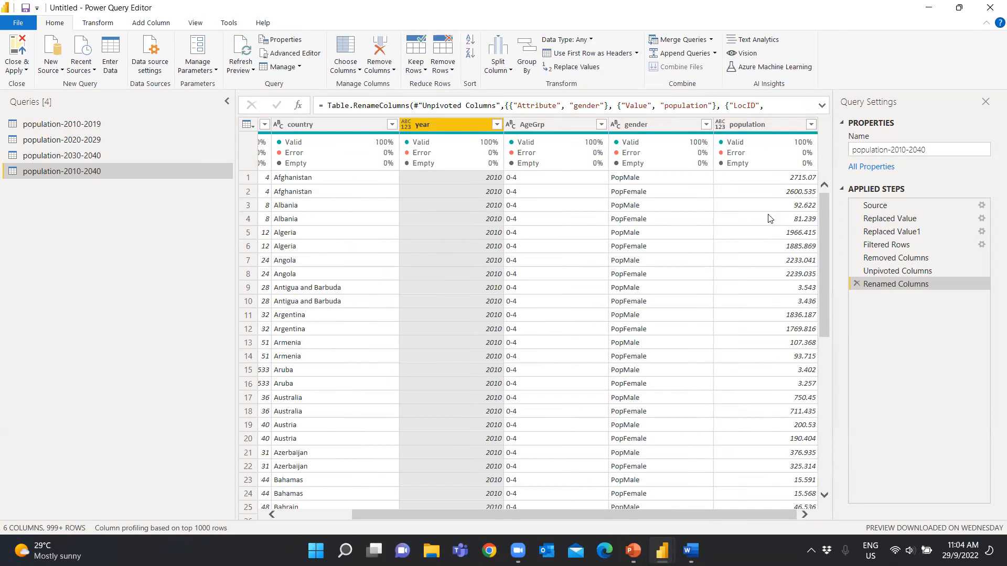
left_click_drag(741, 519, 532, 508)
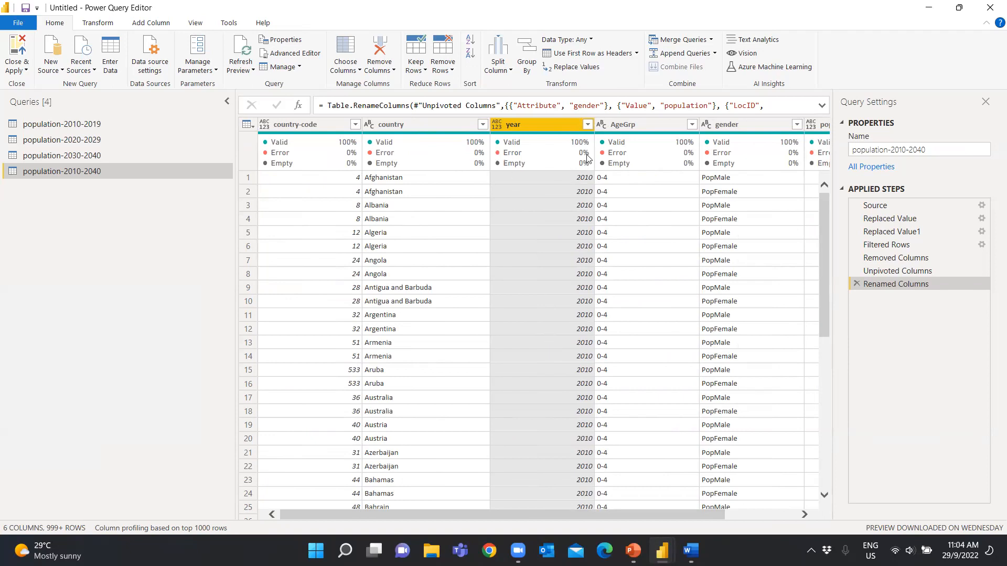
mouse_move(499, 165)
left_click(263, 125)
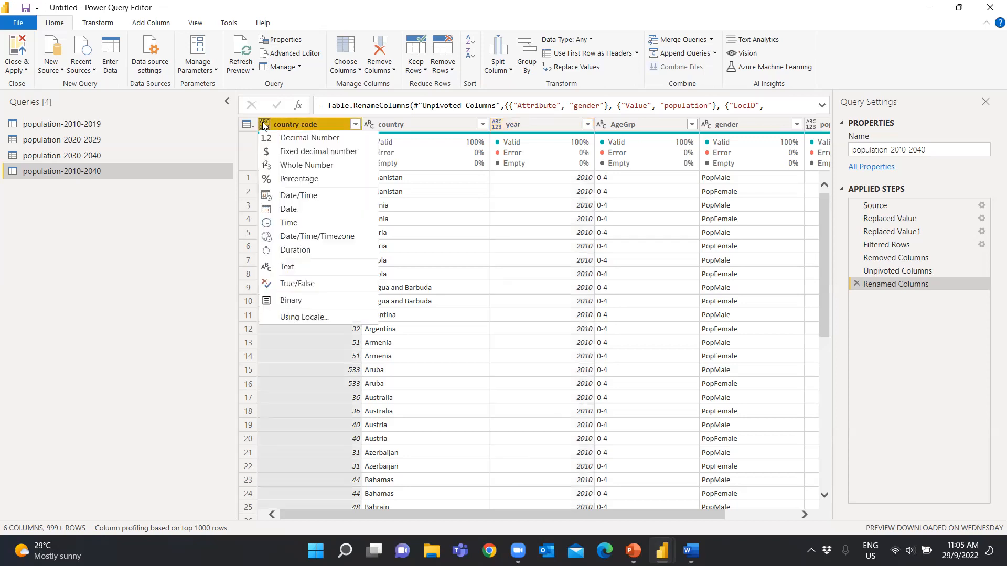
left_click(289, 268)
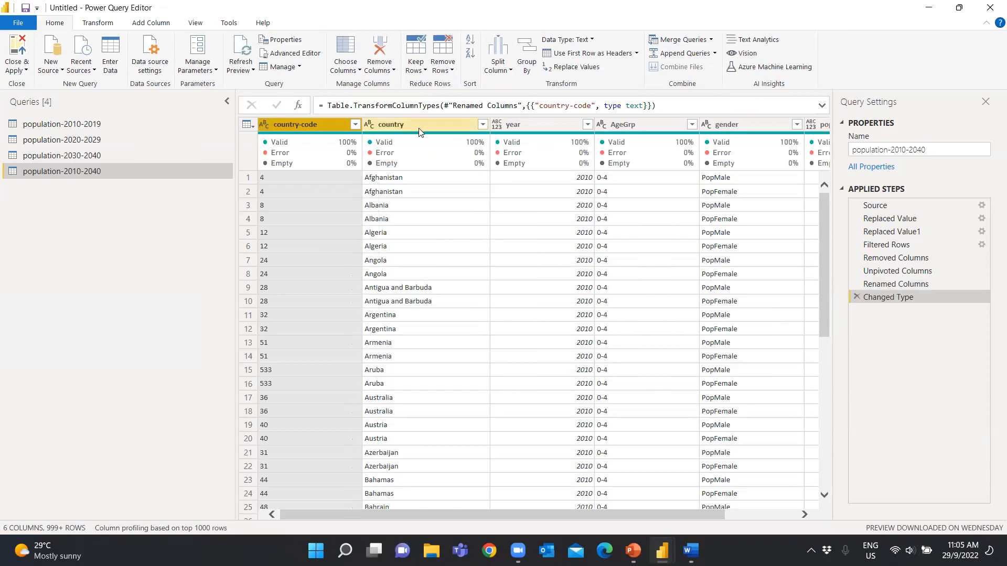
left_click(496, 125)
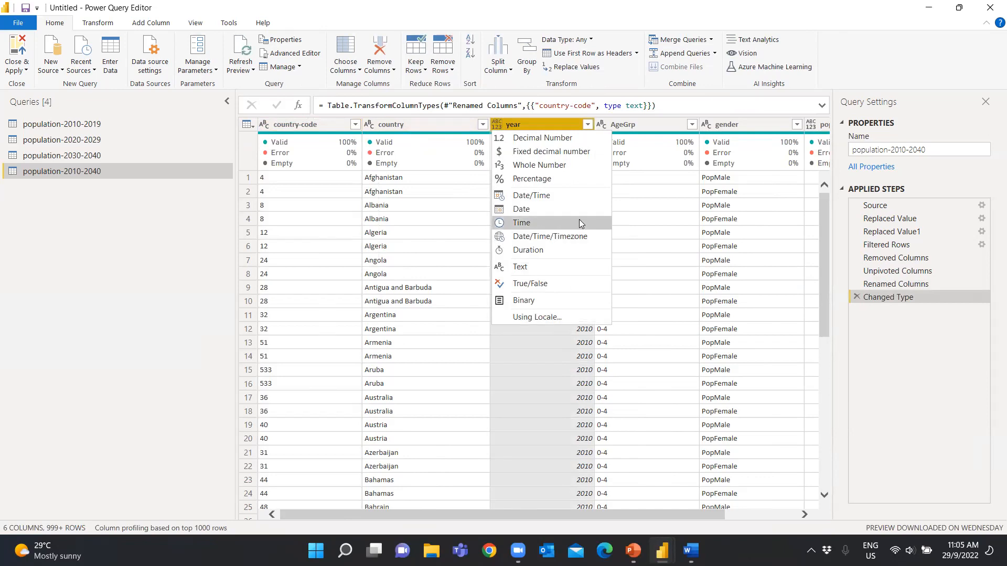
left_click(562, 169)
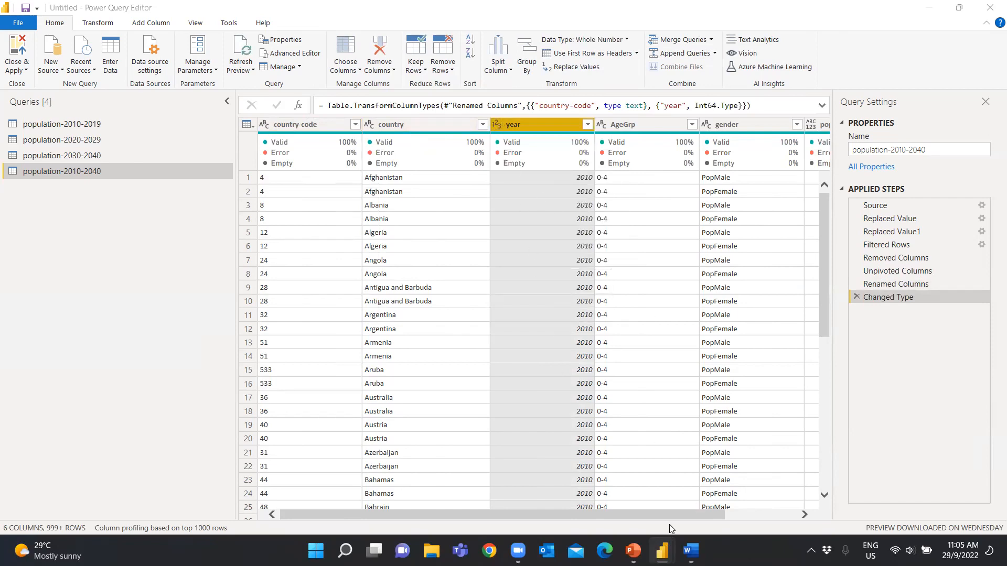
Replace the value PopMale with male in the gender column
left_click_drag(695, 516, 773, 515)
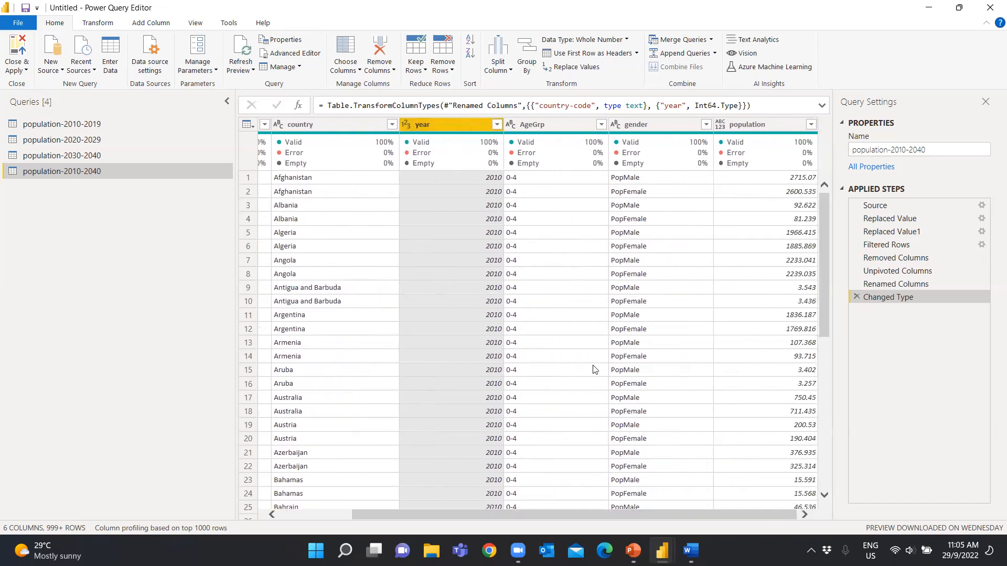
right_click(632, 181)
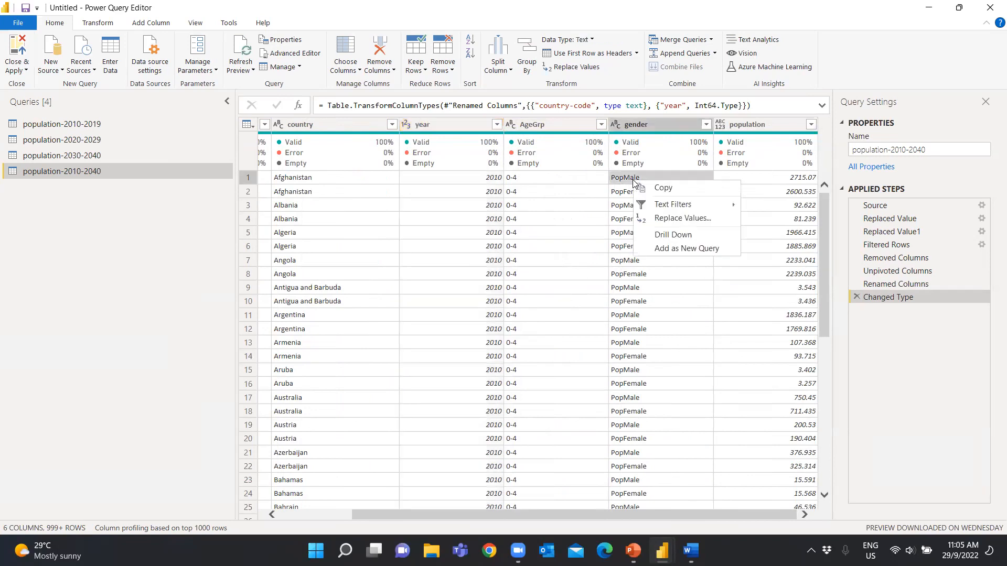
left_click(664, 219)
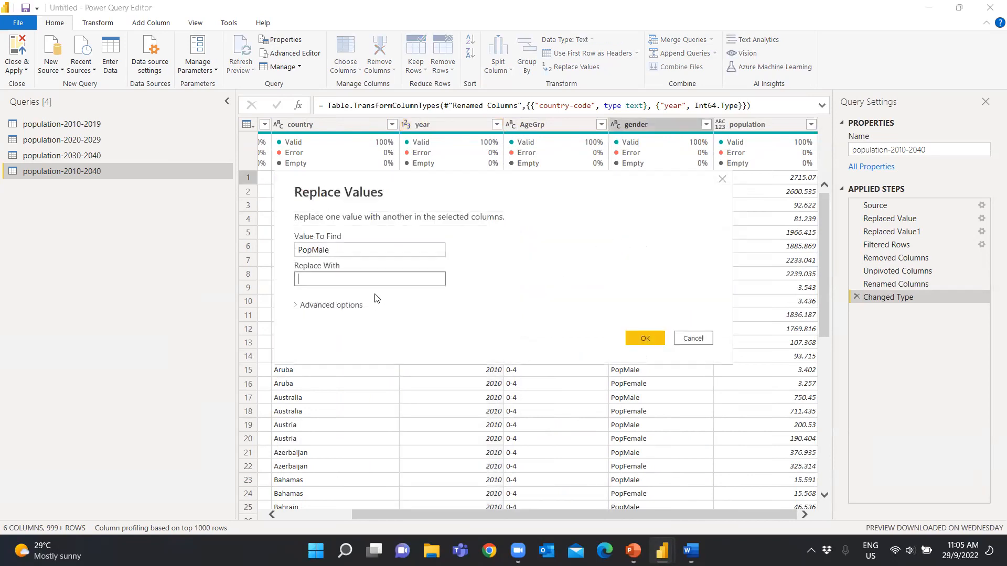
type("M")
key("BackSpace")
type("male")
left_click(645, 339)
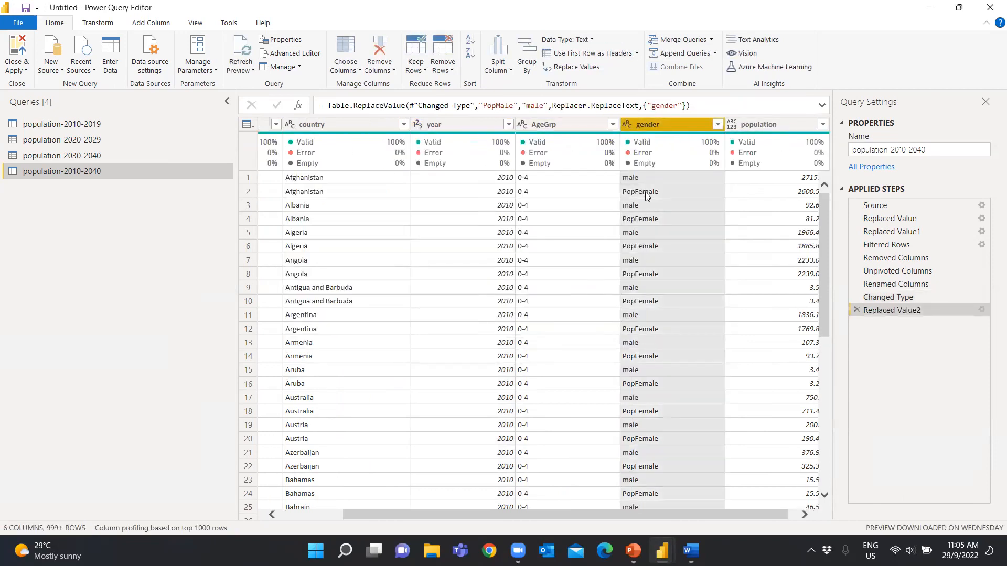
Replace the value PopFemale with female in the gender column
right_click(647, 192)
left_click(693, 230)
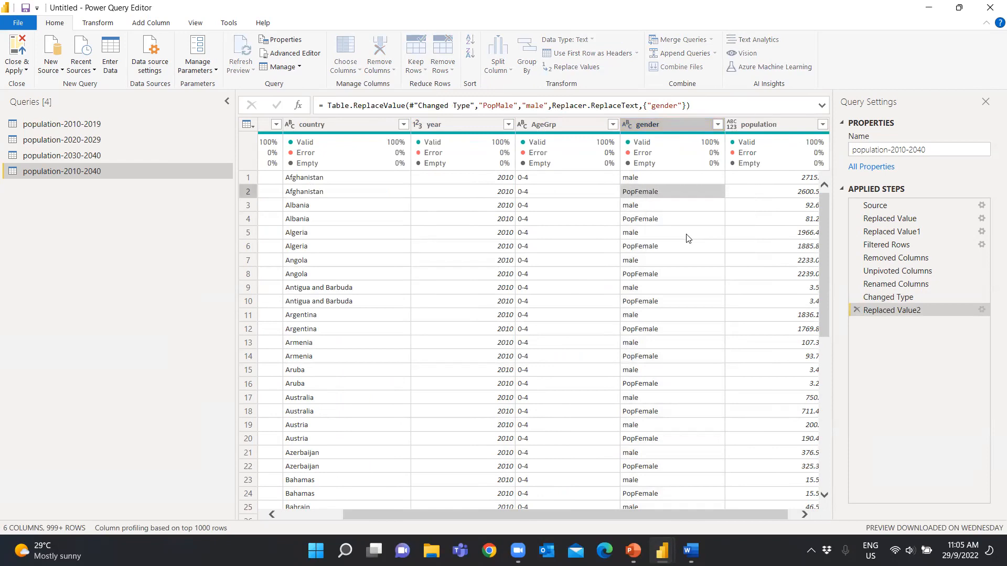
type("female")
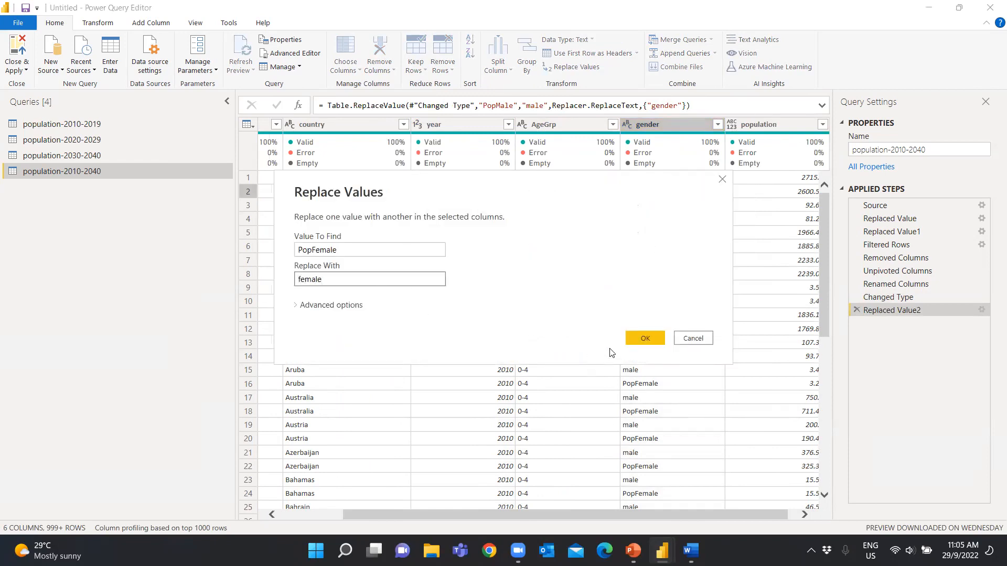
left_click(644, 338)
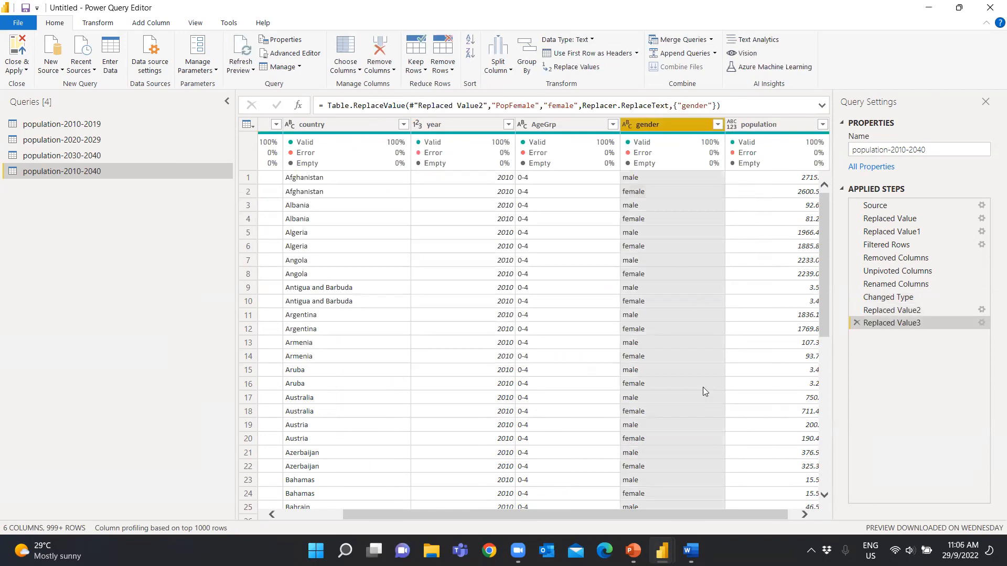
Set the data type of the population column to Decimal Number
mouse_move(479, 136)
left_click_drag(759, 518, 801, 519)
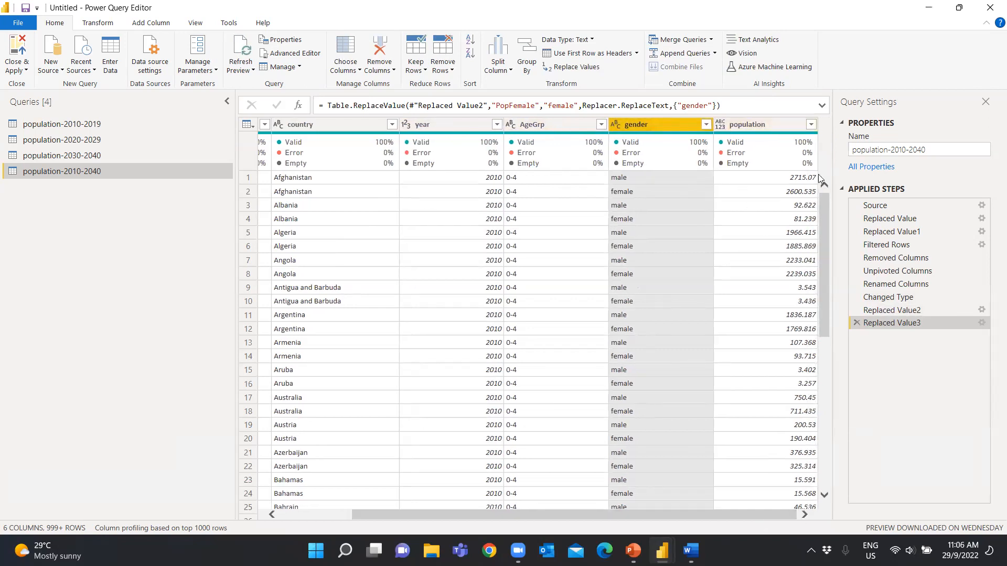
left_click(724, 126)
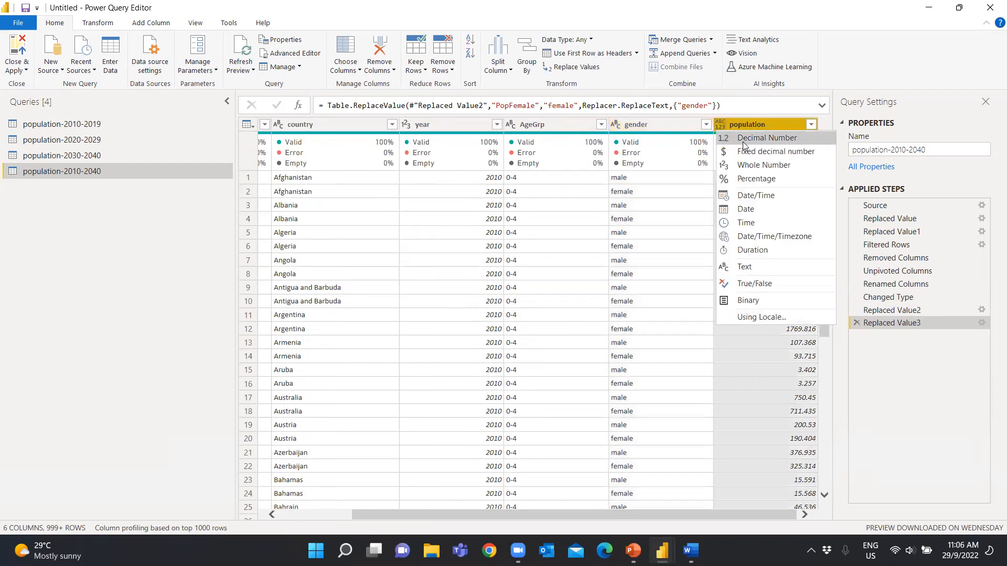
left_click(750, 138)
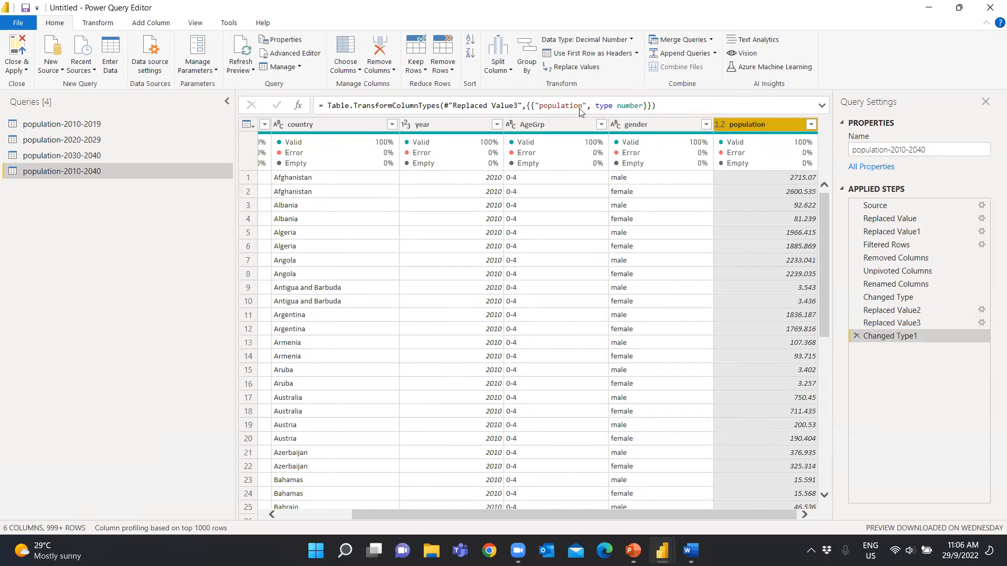
left_click(104, 25)
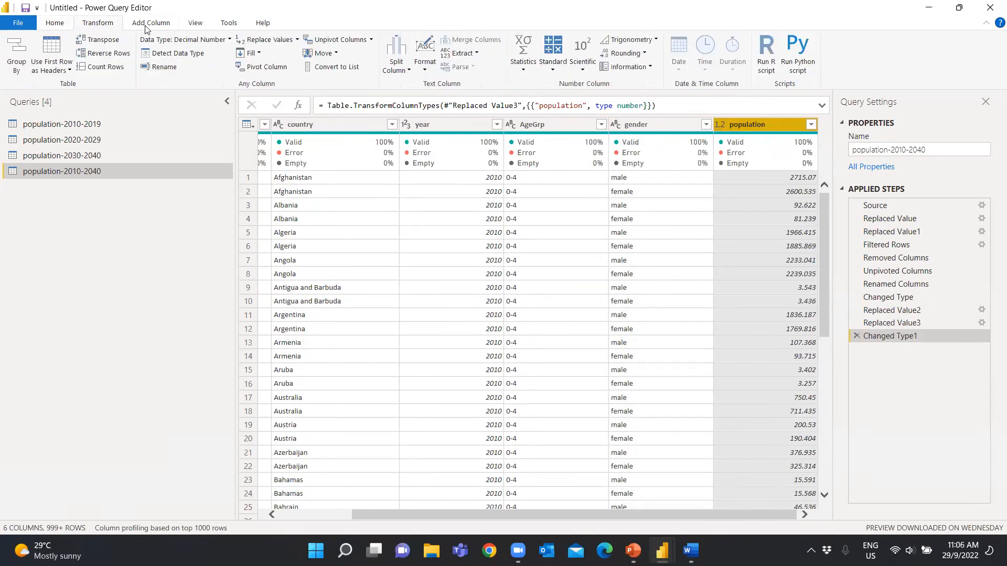
Switch the population column's data type to Text and back to Decimal Number, replacing the current conversion each time
left_click(721, 125)
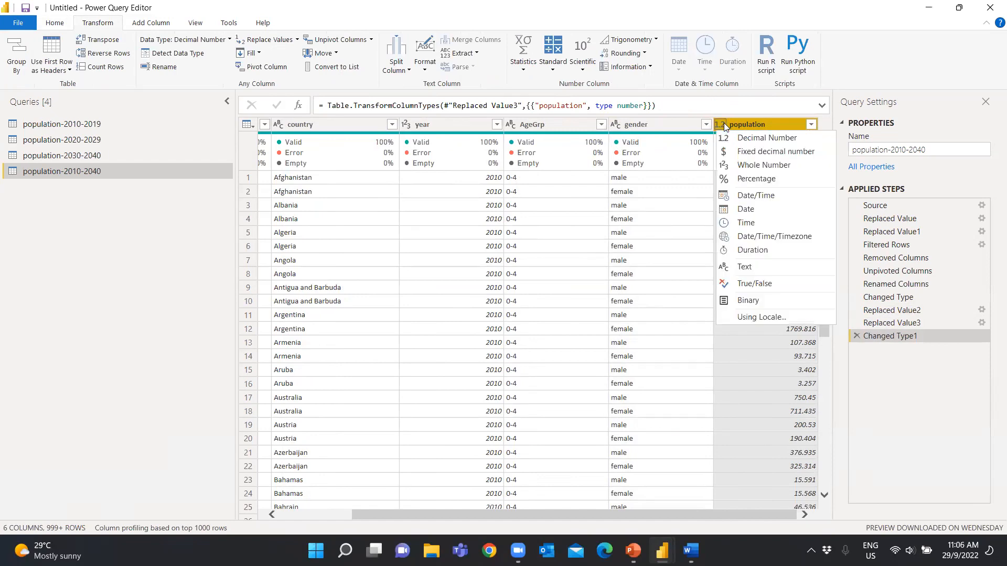
left_click(760, 266)
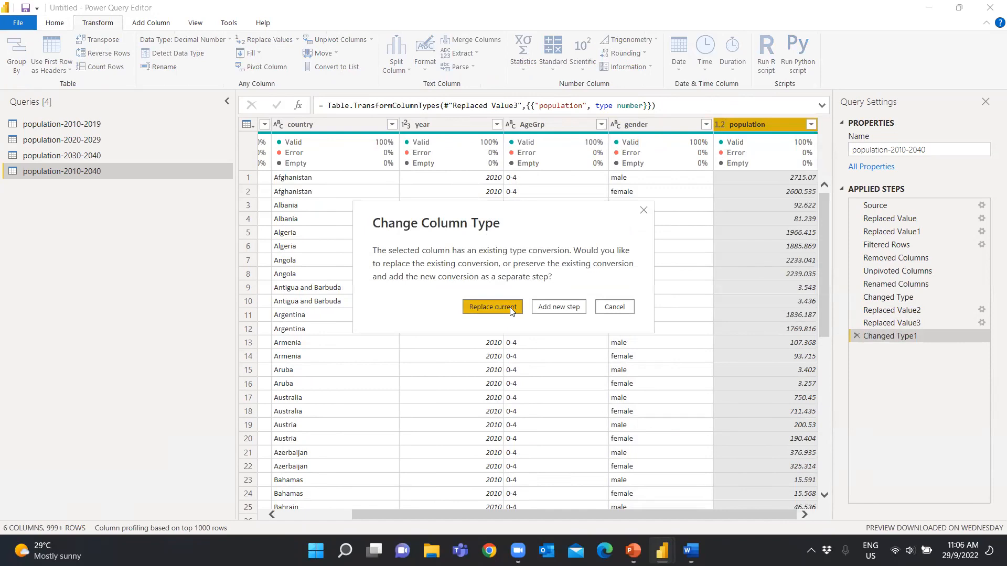
left_click(447, 306)
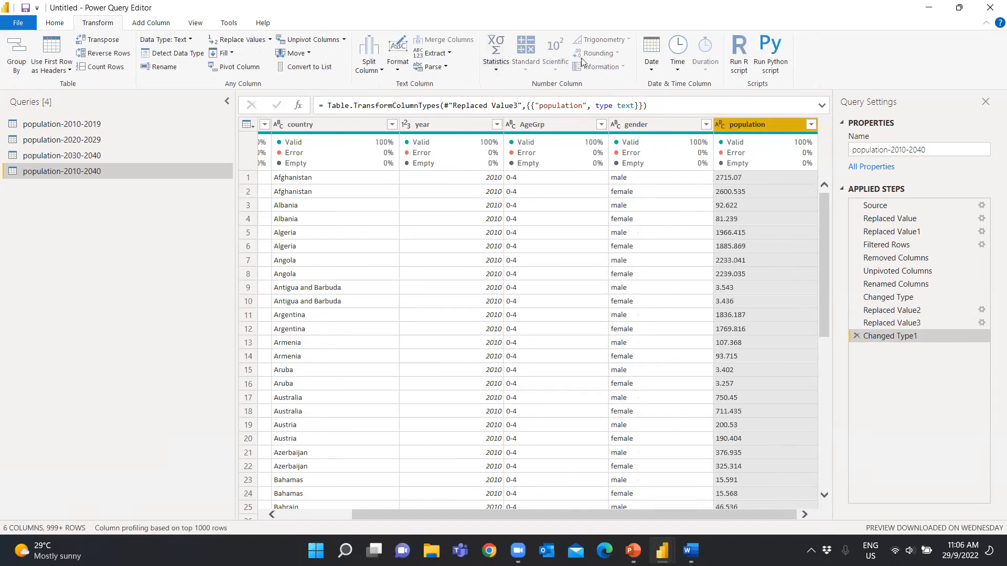
left_click(720, 128)
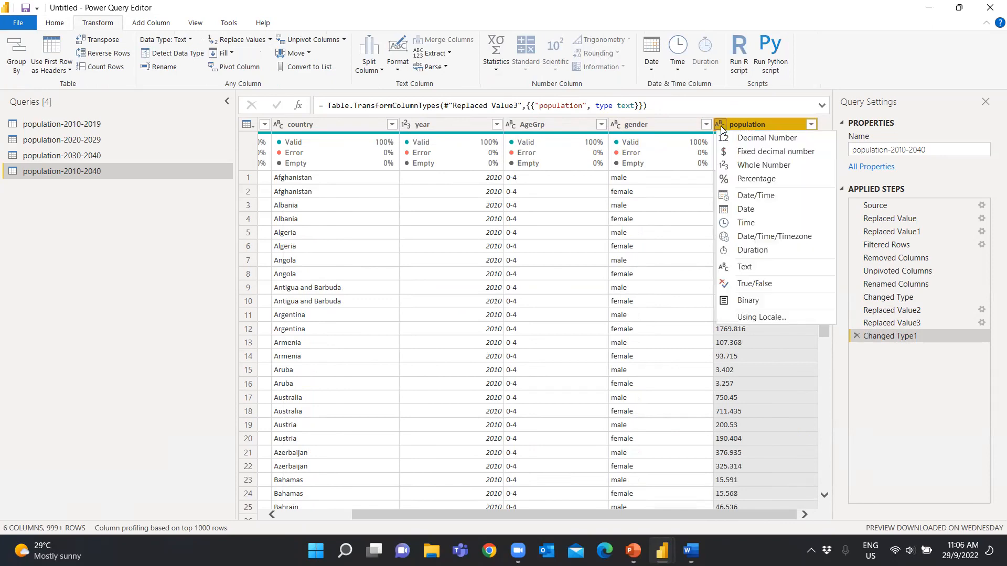
left_click(737, 135)
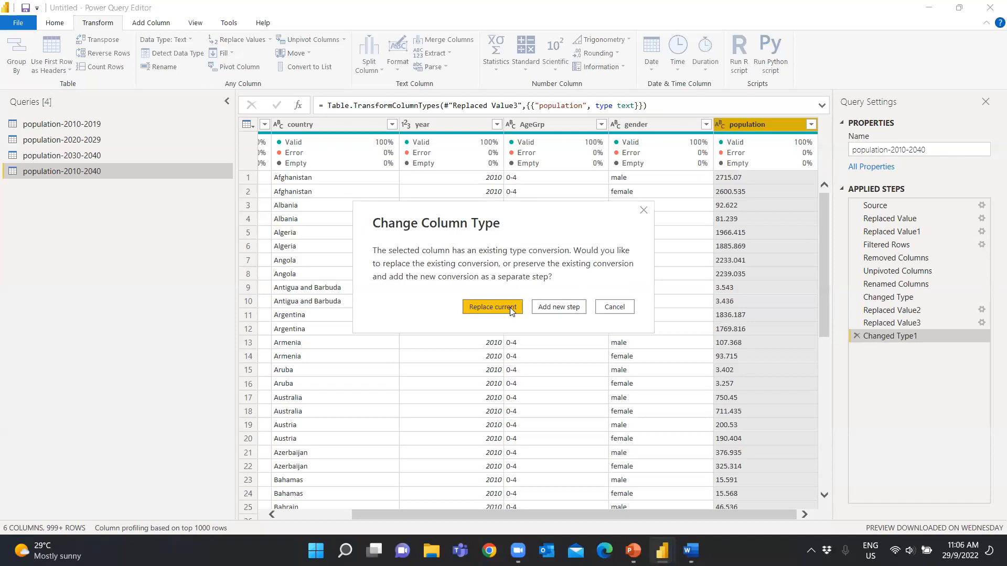
left_click(510, 306)
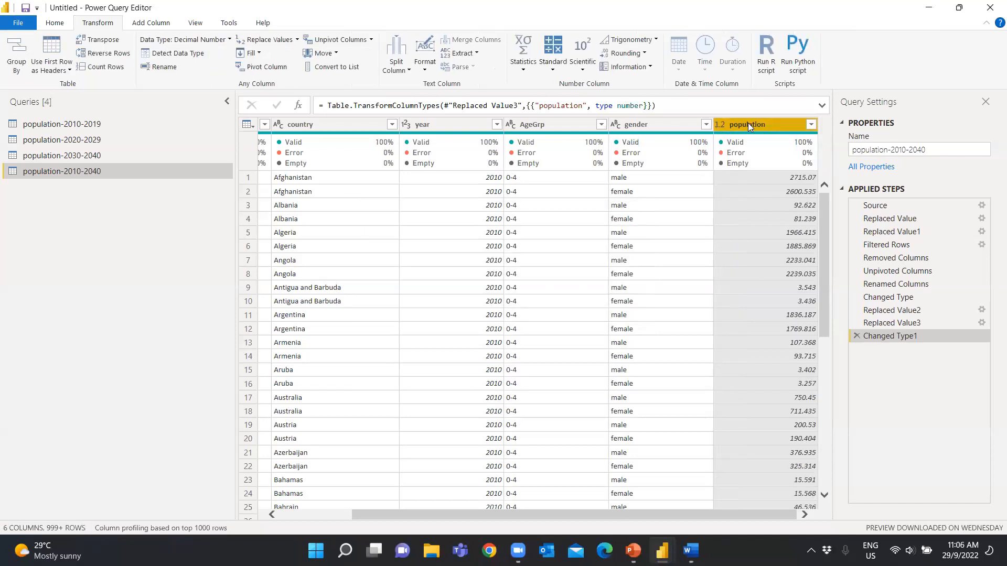
Round the values of the population column to 2 decimal places
left_click(644, 53)
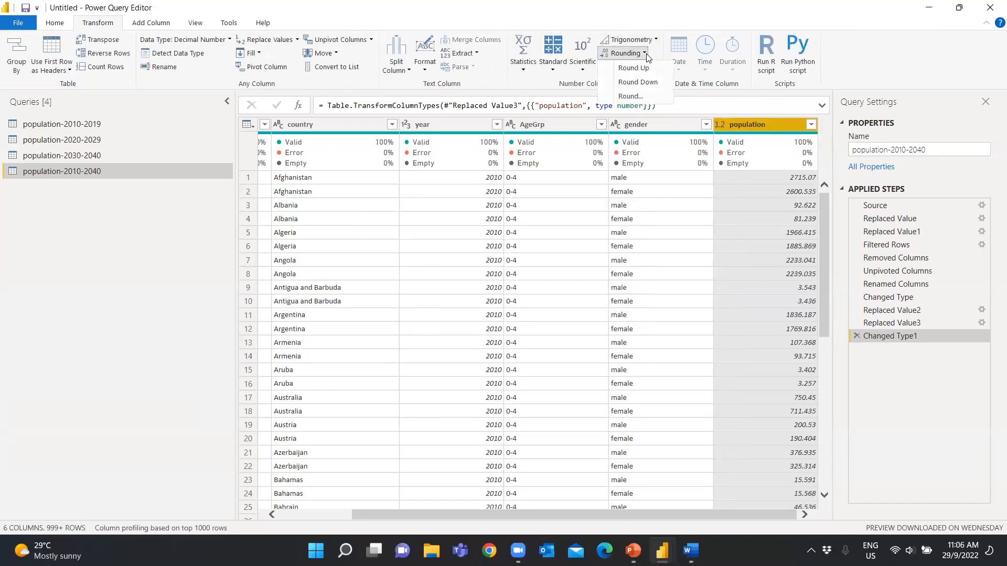
left_click(630, 96)
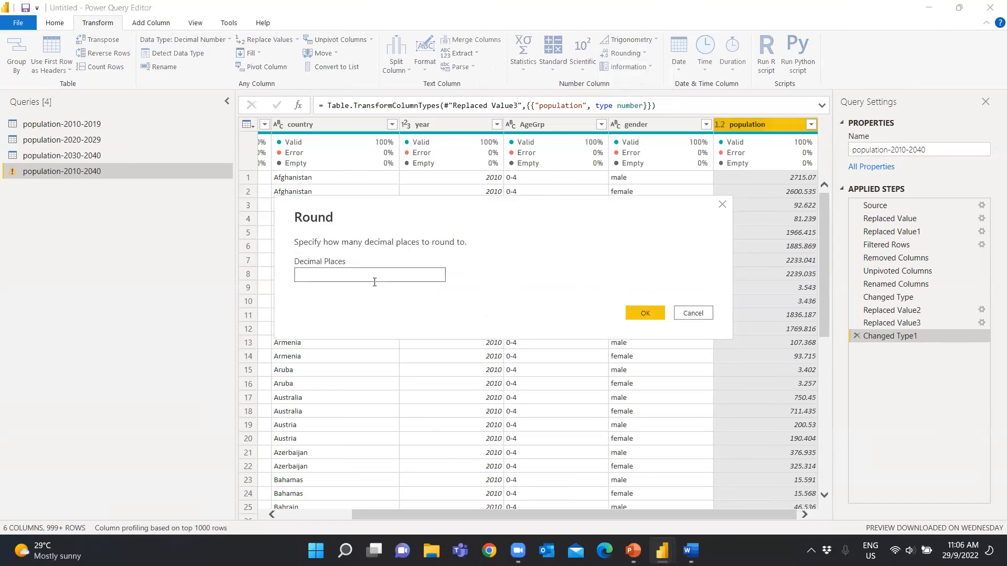
type("2")
left_click(650, 314)
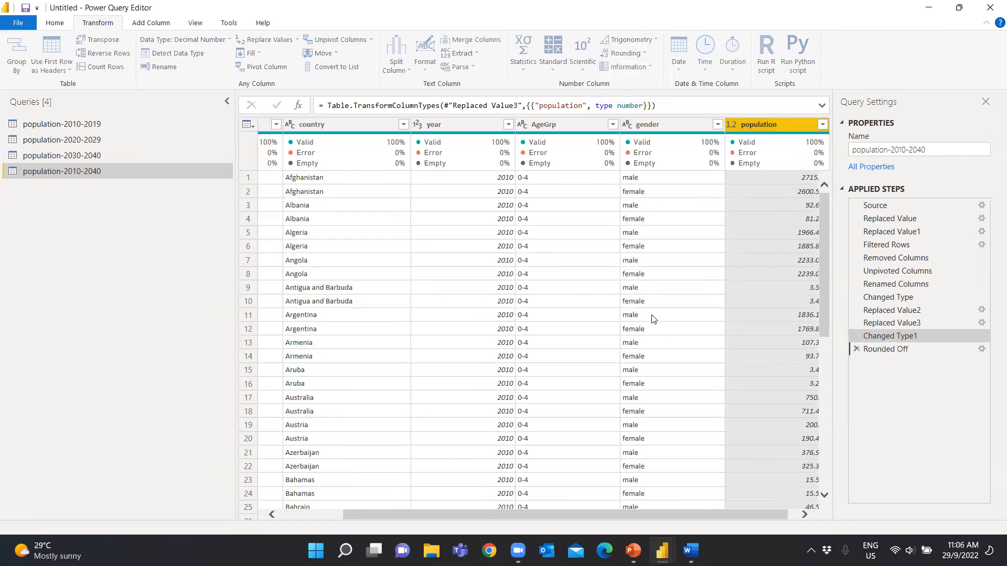
left_click_drag(709, 513, 797, 522)
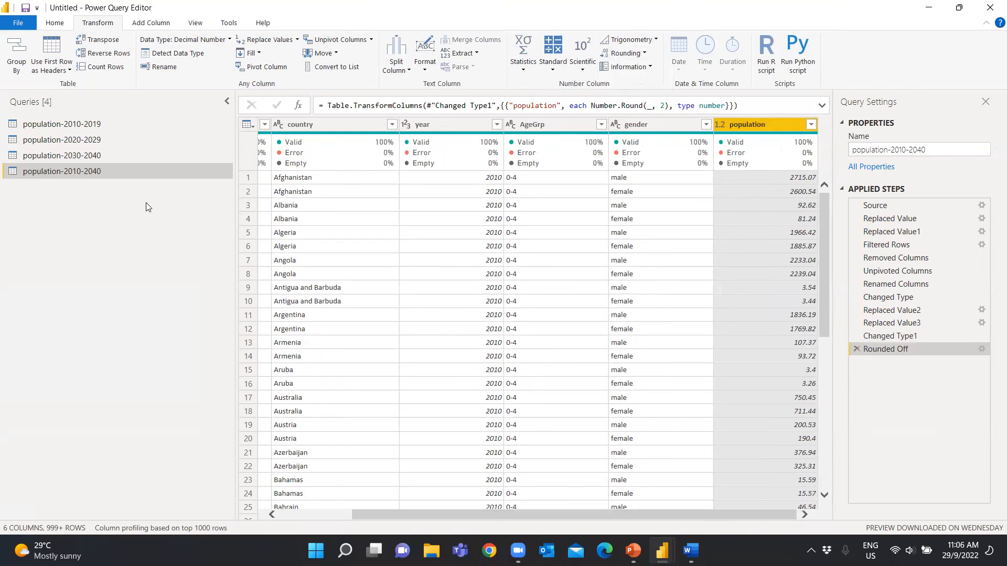
Apply the query changes without closing the editor and view the load errors
left_click(55, 23)
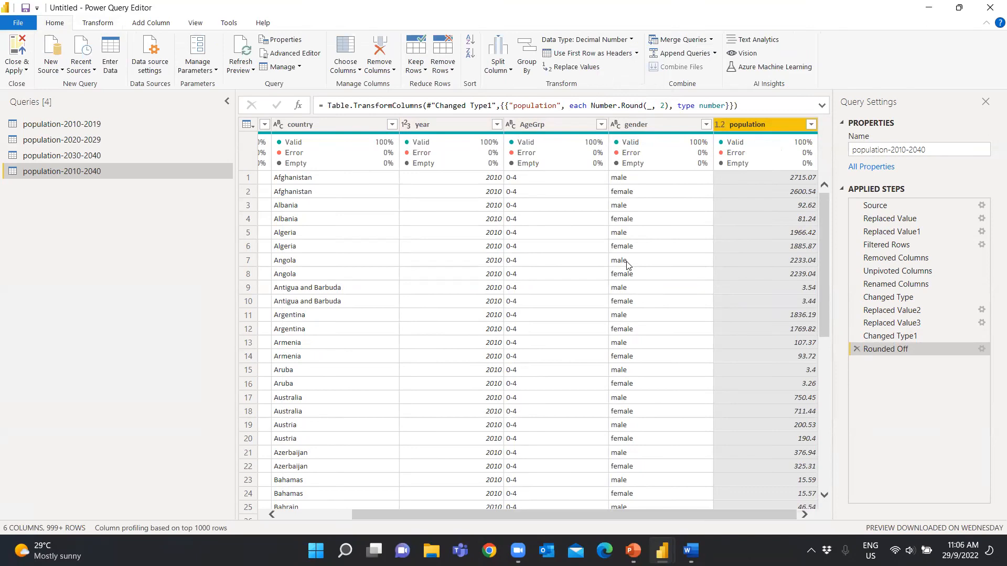
left_click(26, 72)
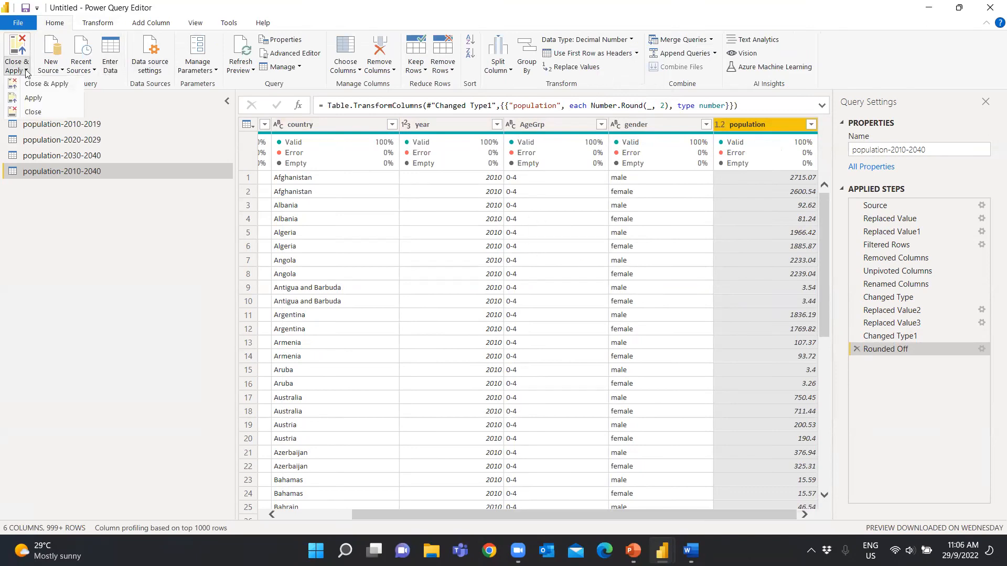
left_click(33, 98)
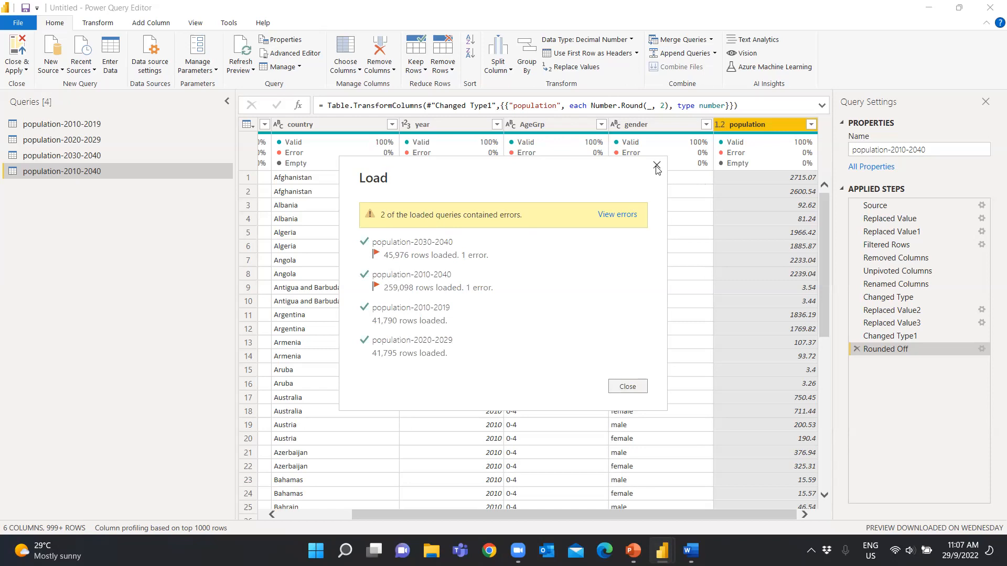
left_click(620, 216)
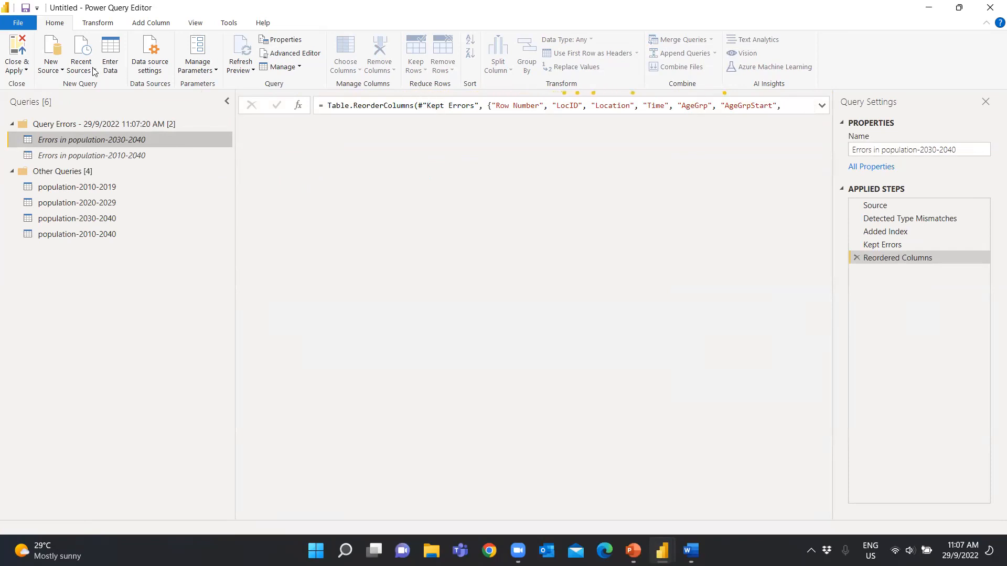
Close the Power Query Editor and reopen it from the Power BI Desktop report
left_click(24, 70)
left_click(40, 115)
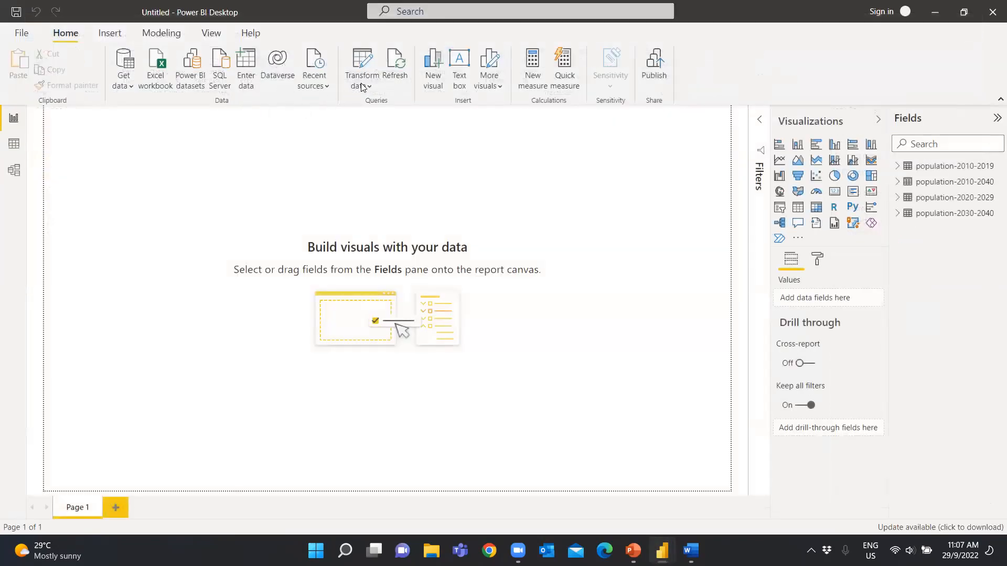
left_click(368, 87)
left_click(368, 88)
left_click(369, 88)
left_click(378, 104)
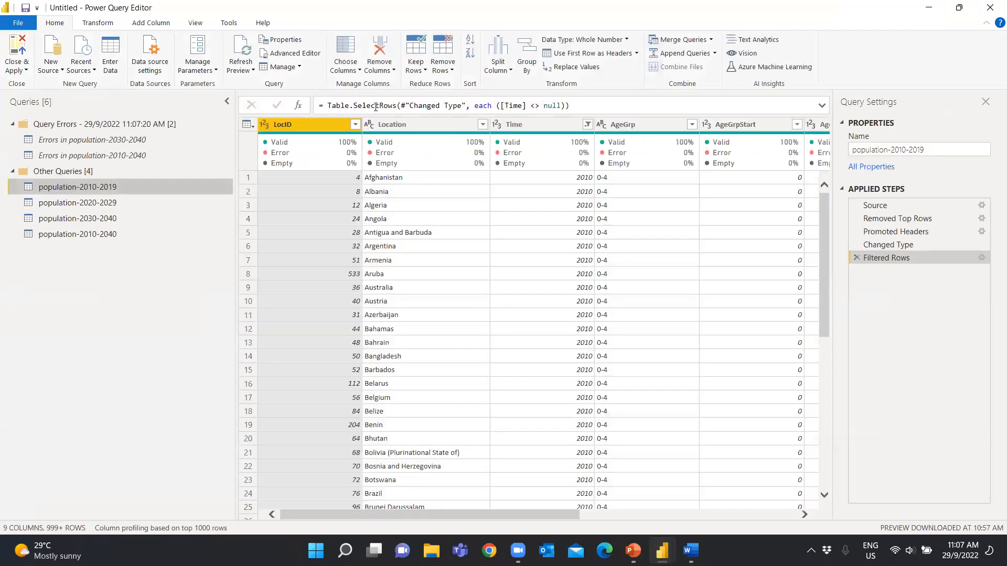
Open the error details of the population value in the Errors in population-2010-2040 query and examine the faulty source value
left_click(130, 154)
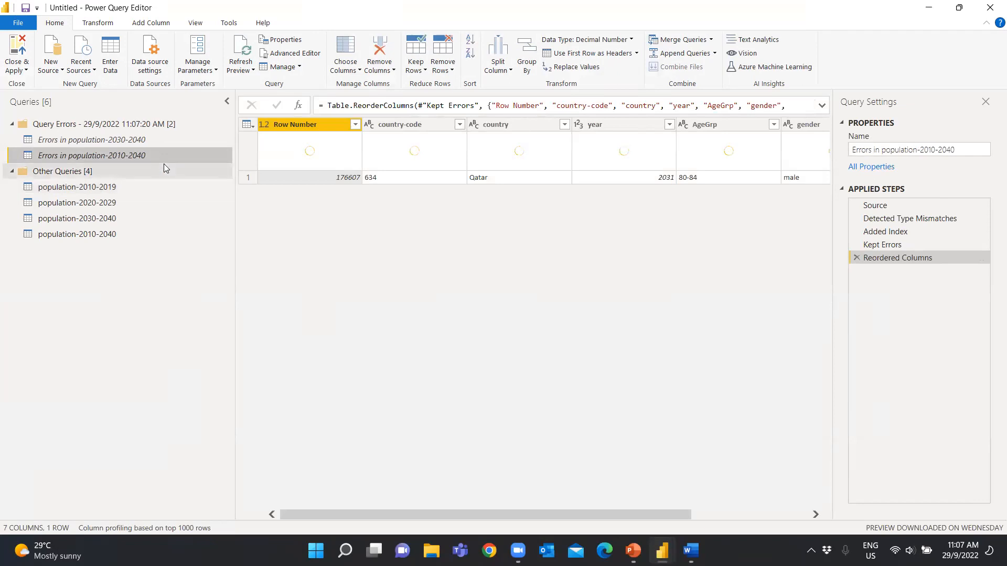
left_click_drag(550, 514, 696, 523)
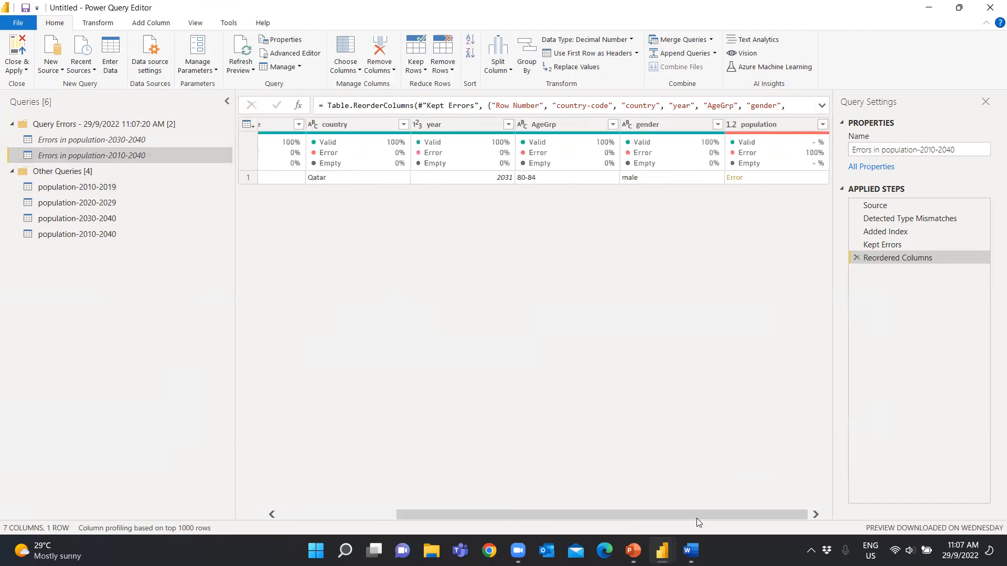
left_click(737, 178)
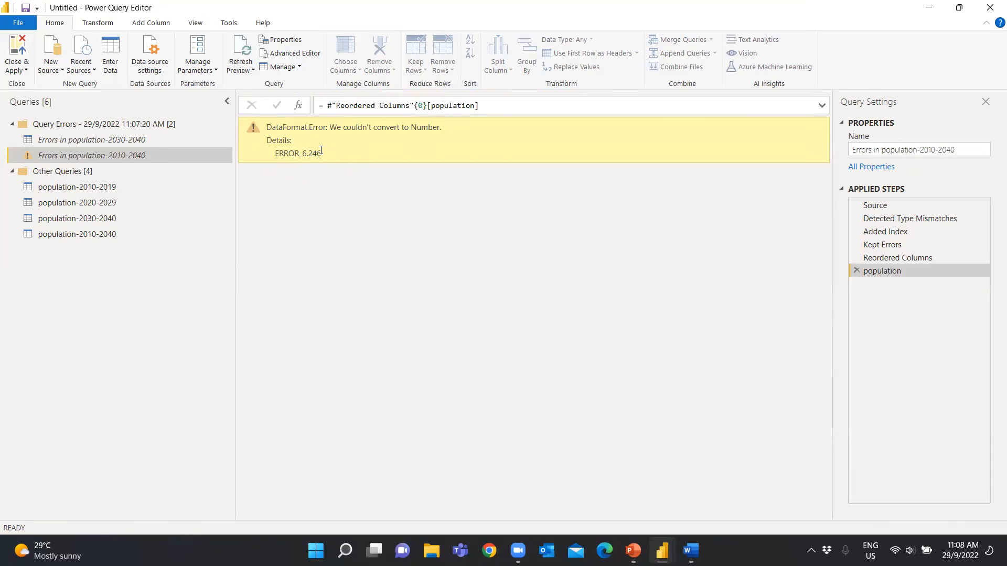
left_click_drag(322, 153, 275, 154)
Replace errors in the population column of population-2010-2040 with 6.23
left_click(94, 234)
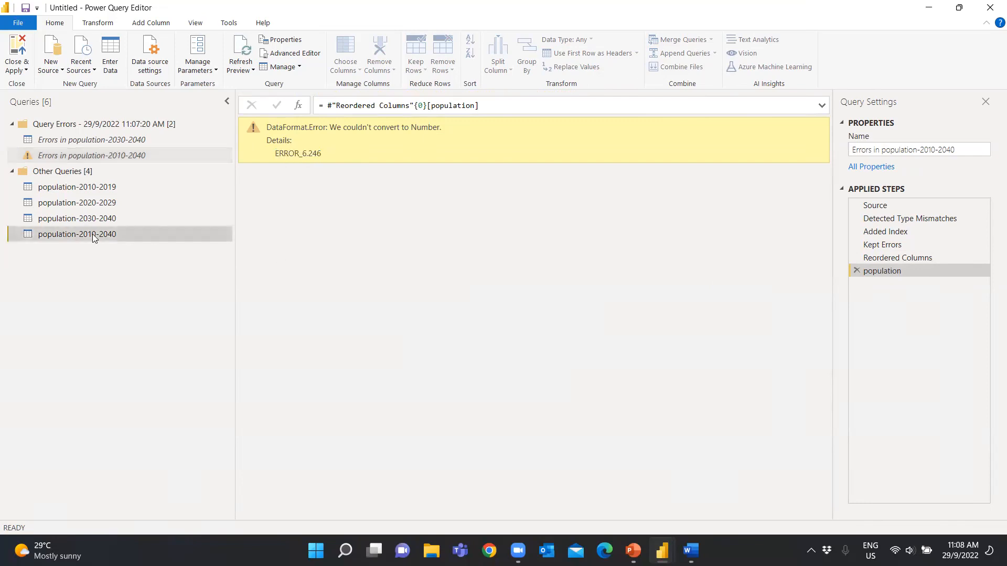
left_click_drag(522, 518, 725, 511)
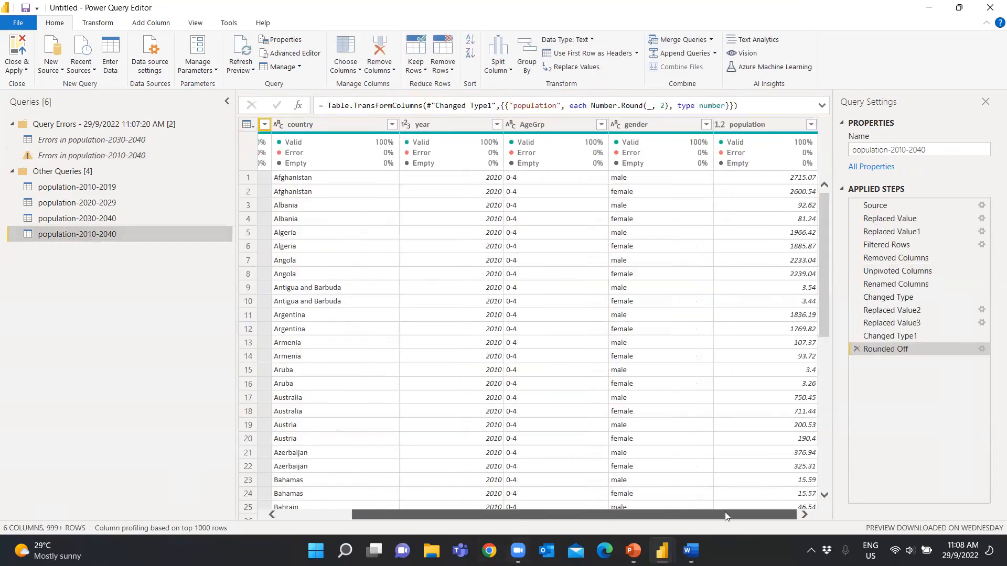
left_click(764, 126)
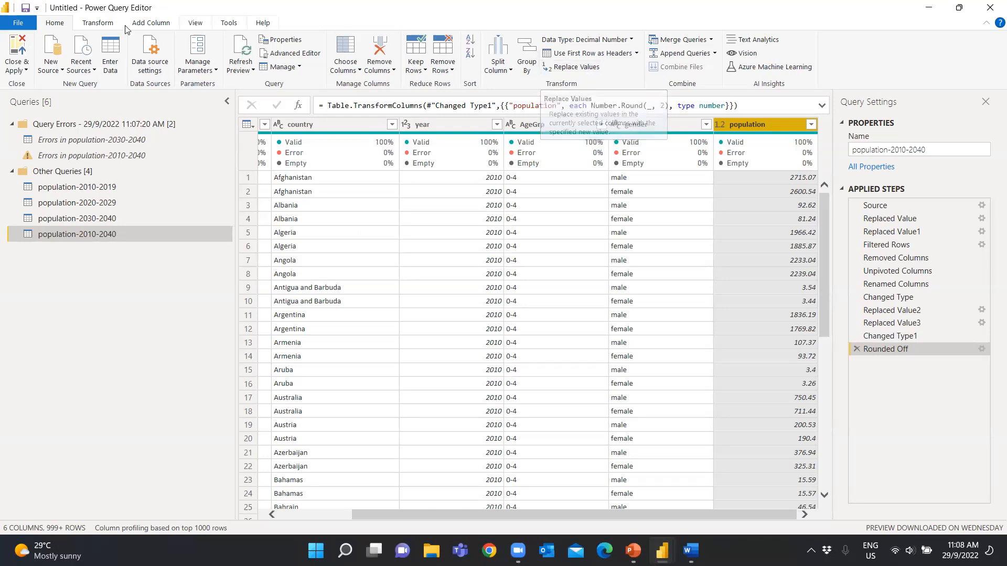
left_click(97, 23)
left_click(297, 40)
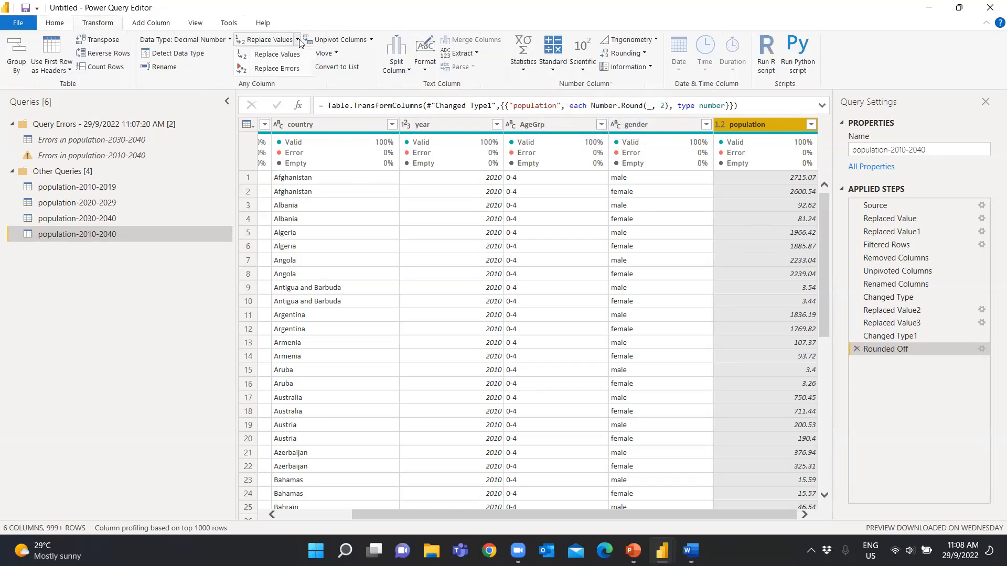
left_click(291, 68)
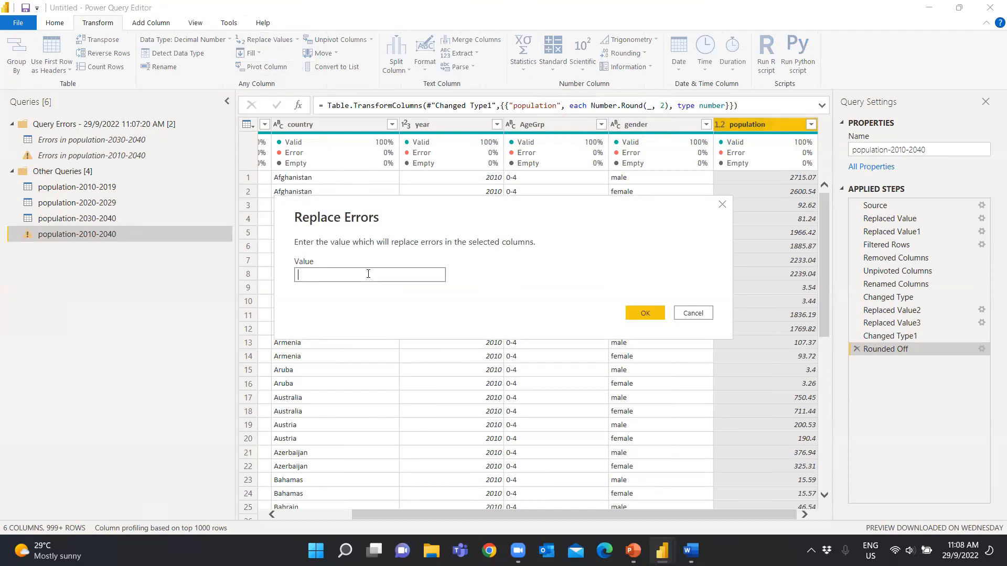
type("6.23")
left_click(653, 314)
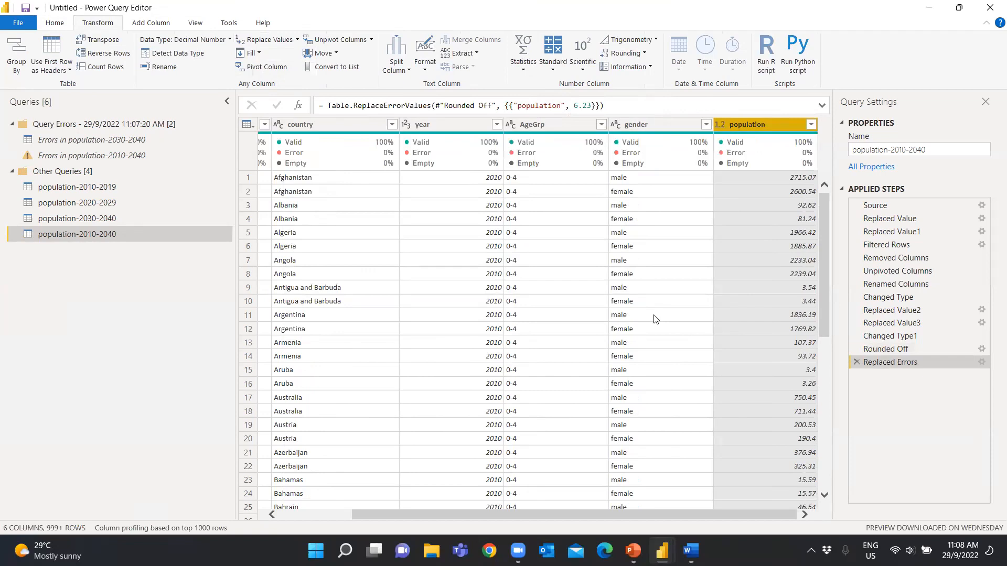
Recheck the Errors in population-2010-2040 query and collapse the Query Errors group
left_click(99, 157)
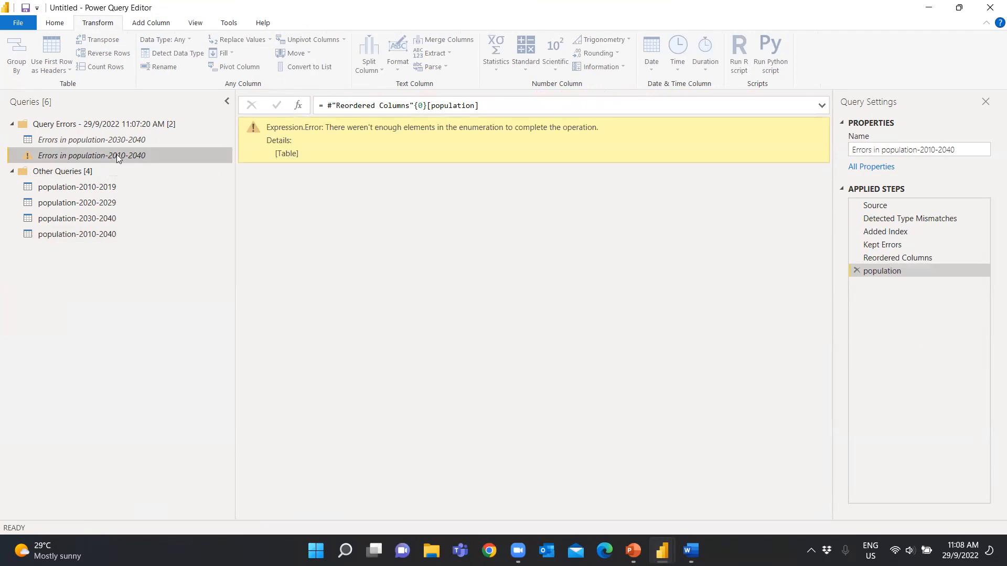
left_click(34, 129)
left_click(11, 123)
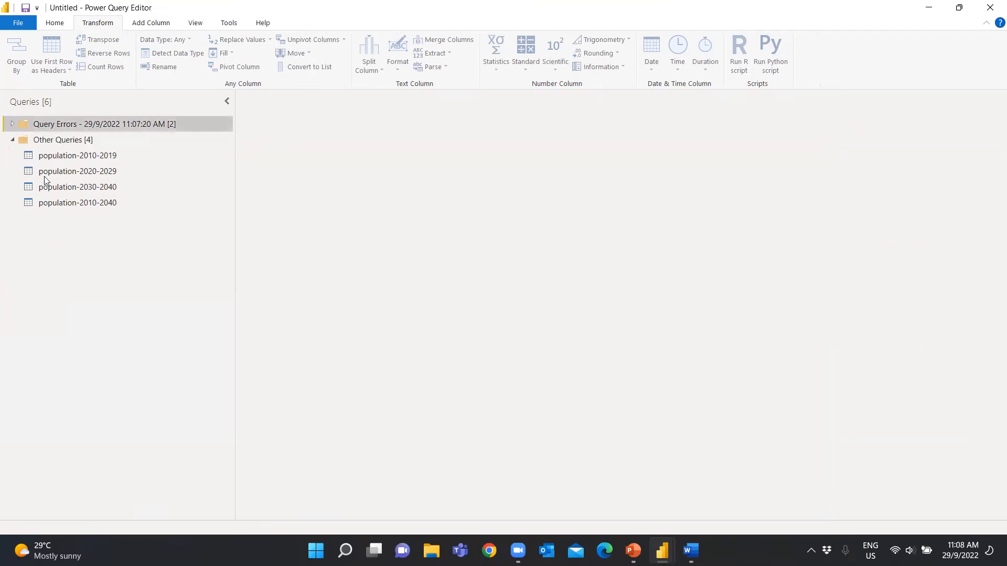
Apply the updated population-2010-2040 query to the data model while keeping the editor open
left_click(57, 205)
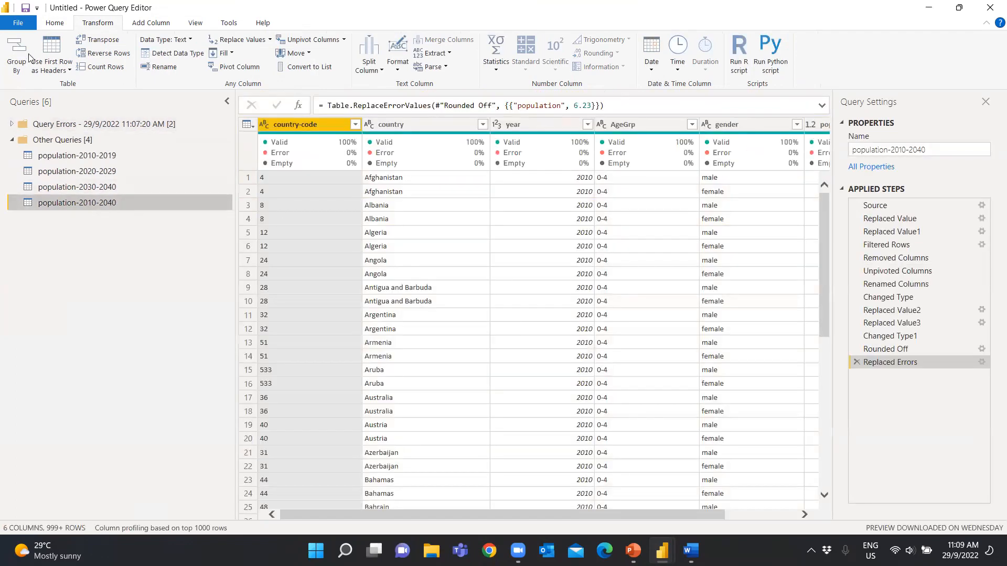
left_click(53, 27)
left_click(19, 66)
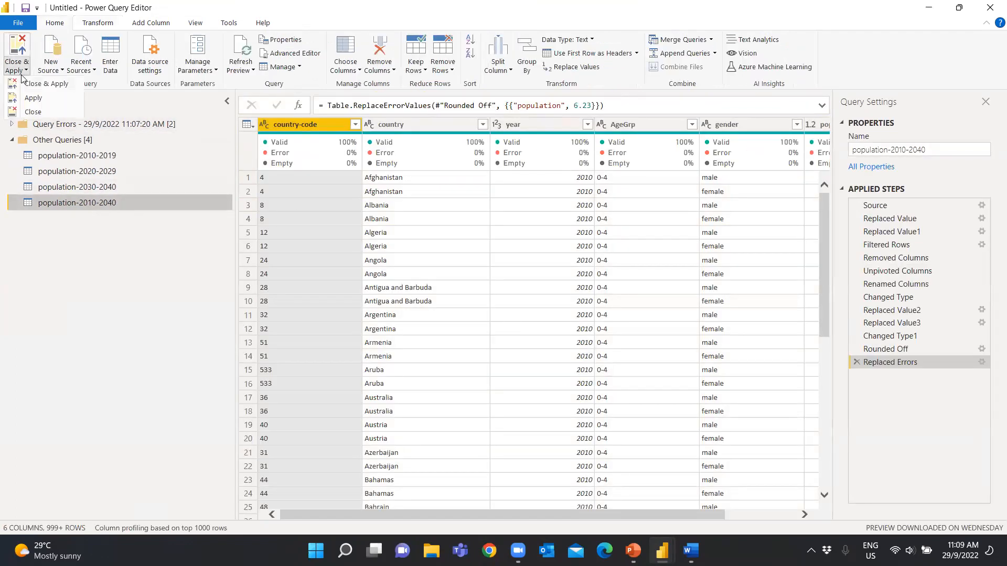
left_click(42, 100)
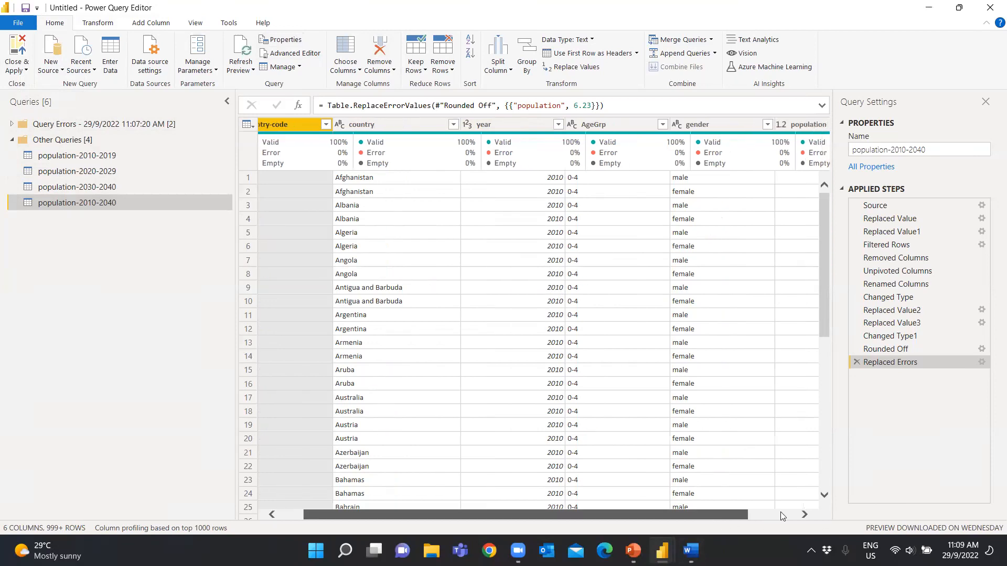
left_click_drag(699, 515, 771, 515)
left_click(744, 125)
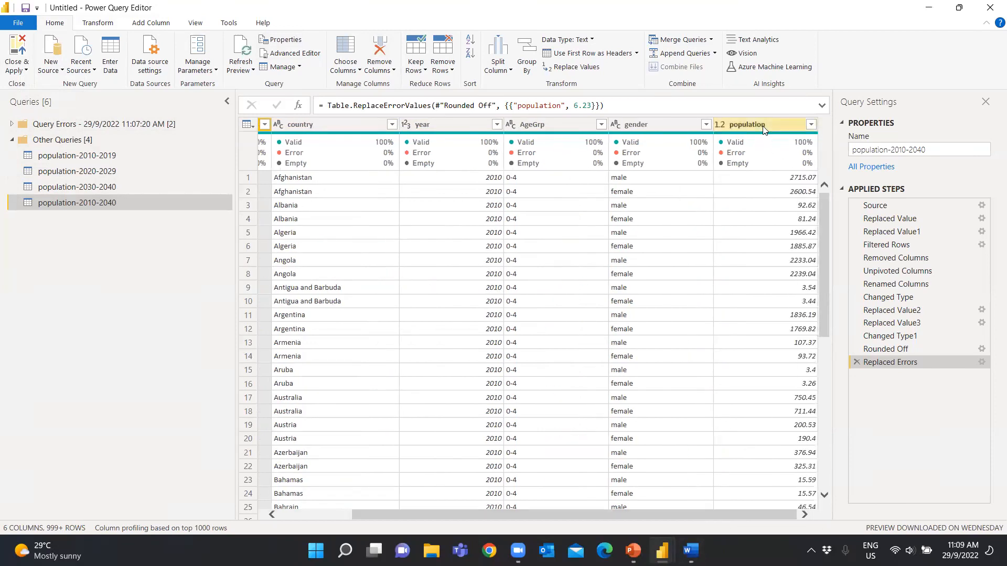
left_click(121, 26)
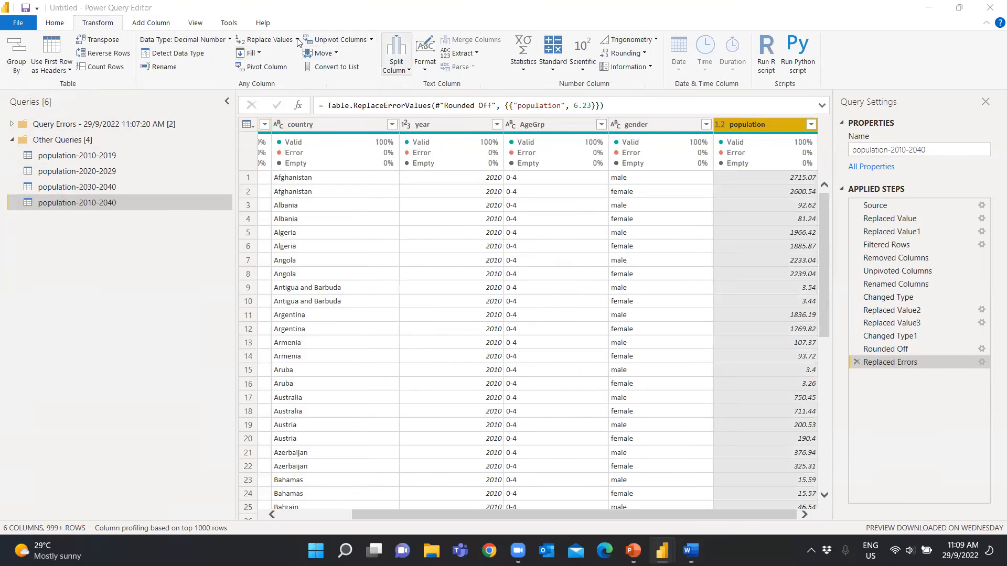
left_click(297, 42)
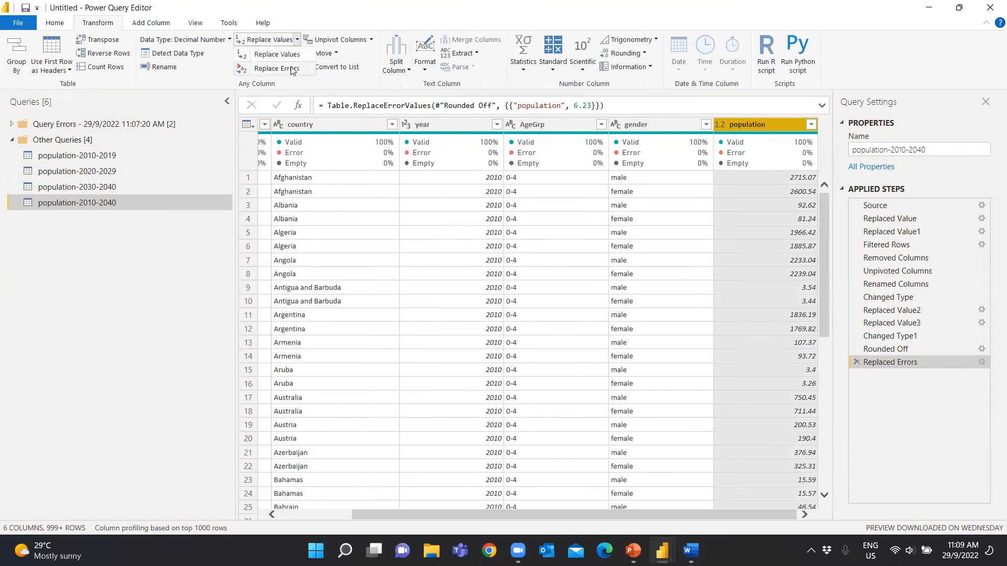
left_click(158, 322)
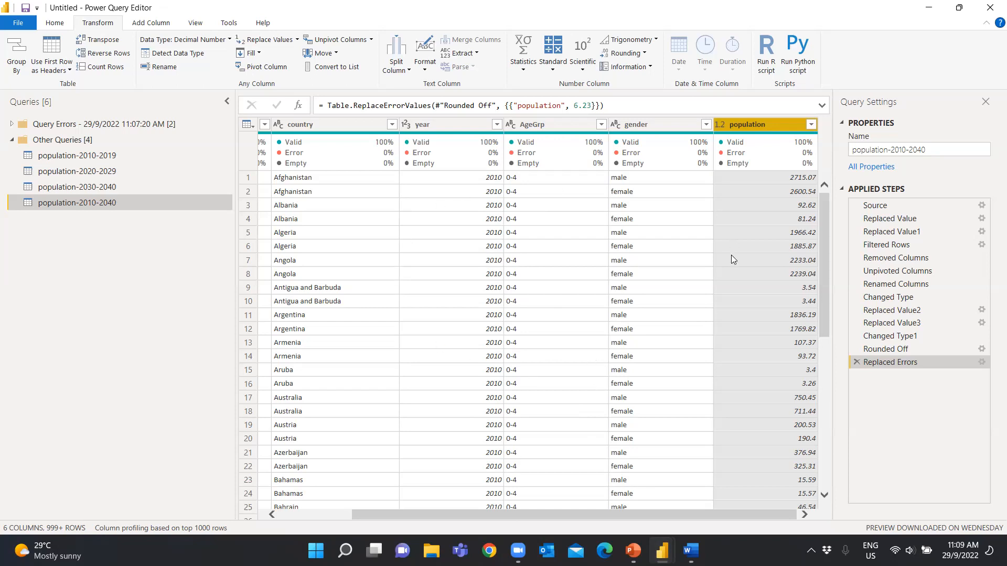
left_click_drag(691, 514, 726, 501)
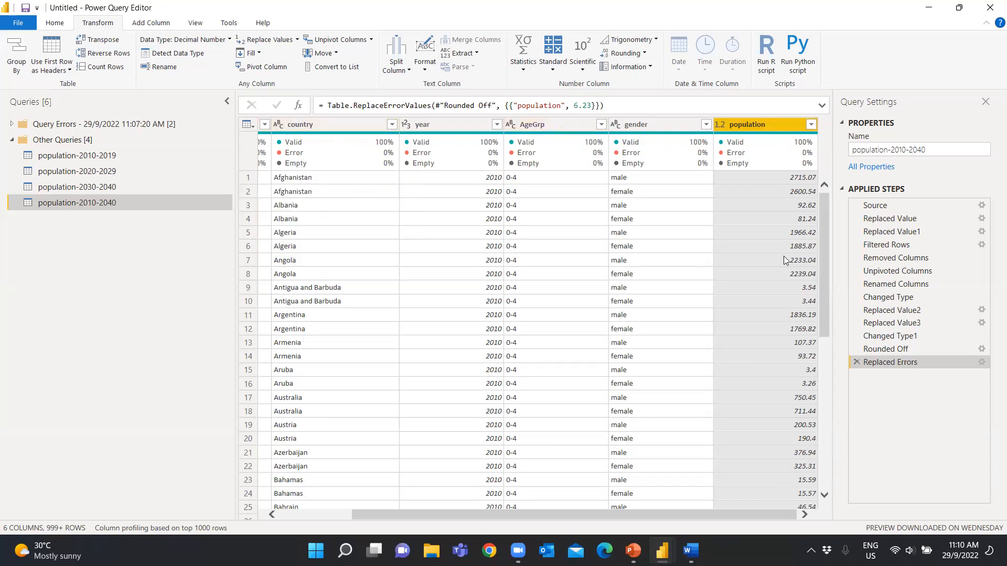
mouse_move(279, 166)
scroll(628, 517, "left", 3)
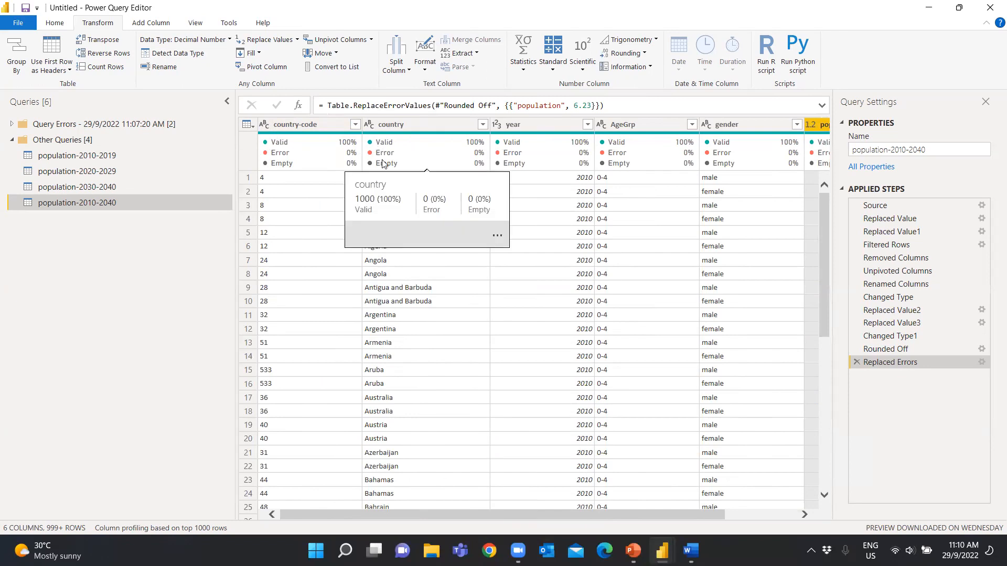
left_click_drag(650, 522, 663, 526)
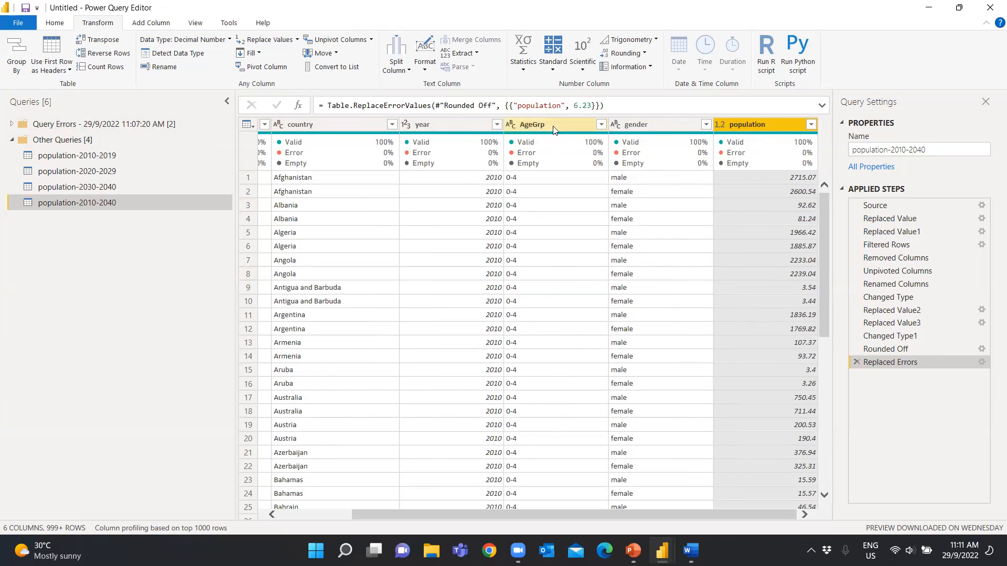
left_click_drag(539, 516, 378, 502)
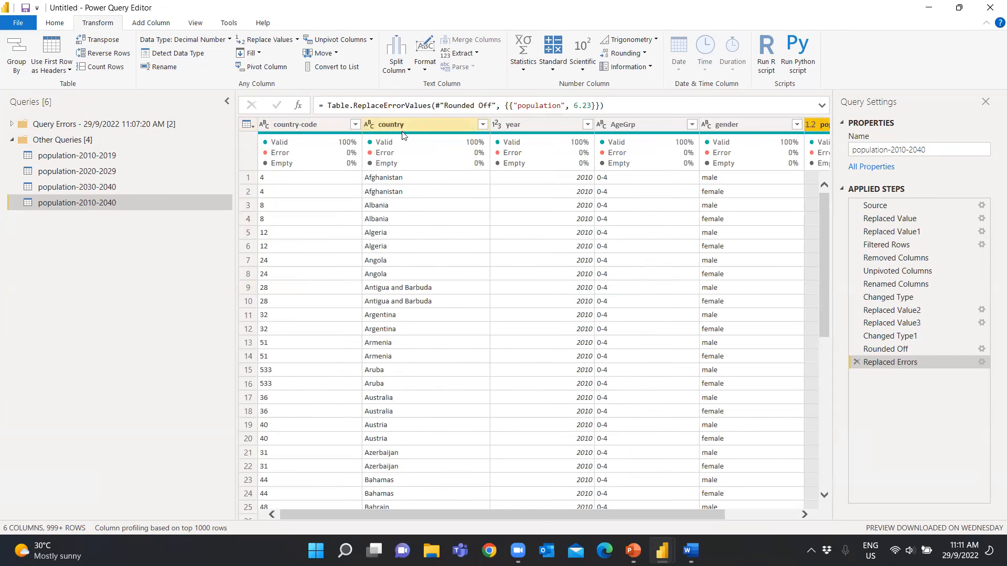
Delete the Query Errors group together with the queries it contains
right_click(92, 124)
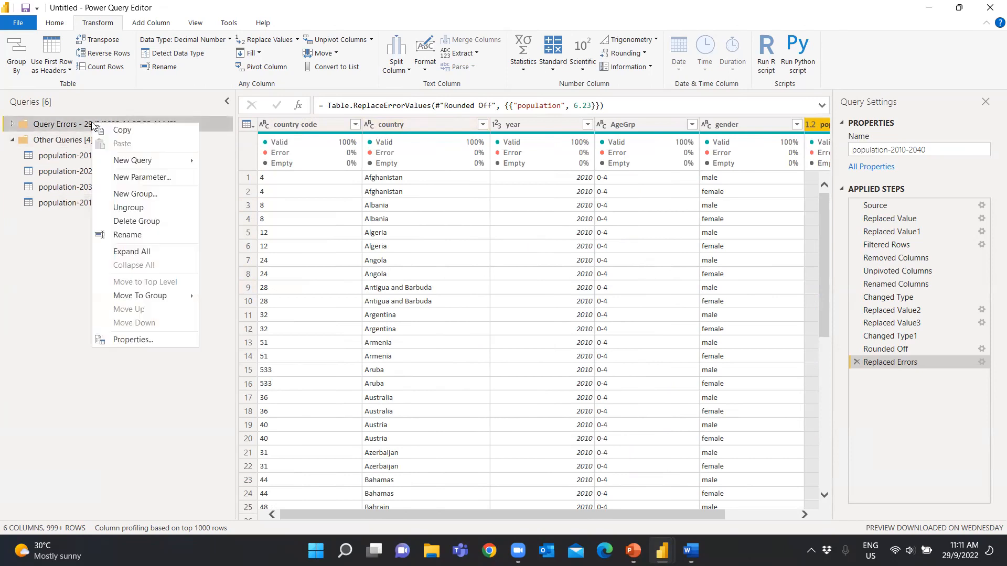
left_click(145, 221)
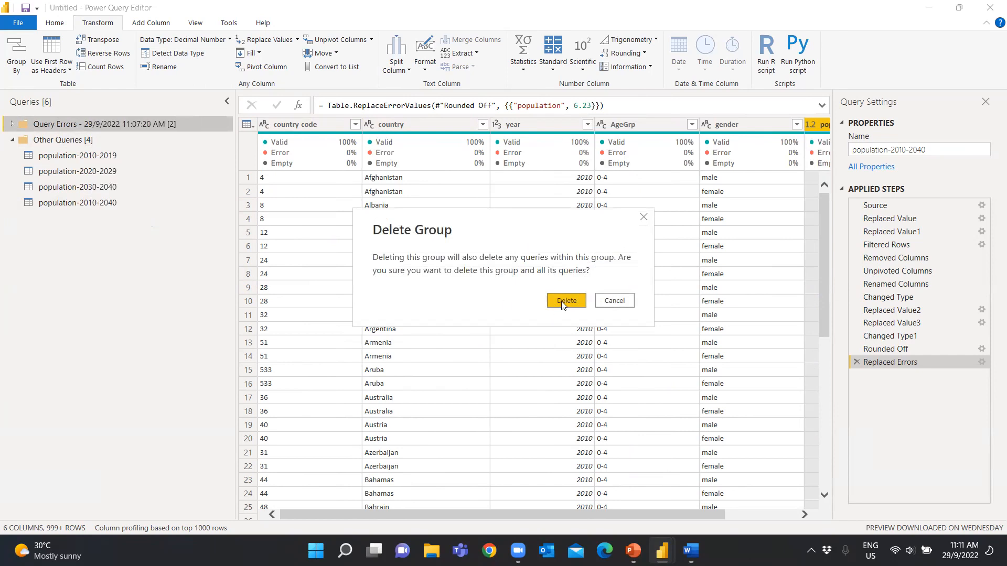
left_click(561, 303)
Create a new query group named Source Group
right_click(78, 241)
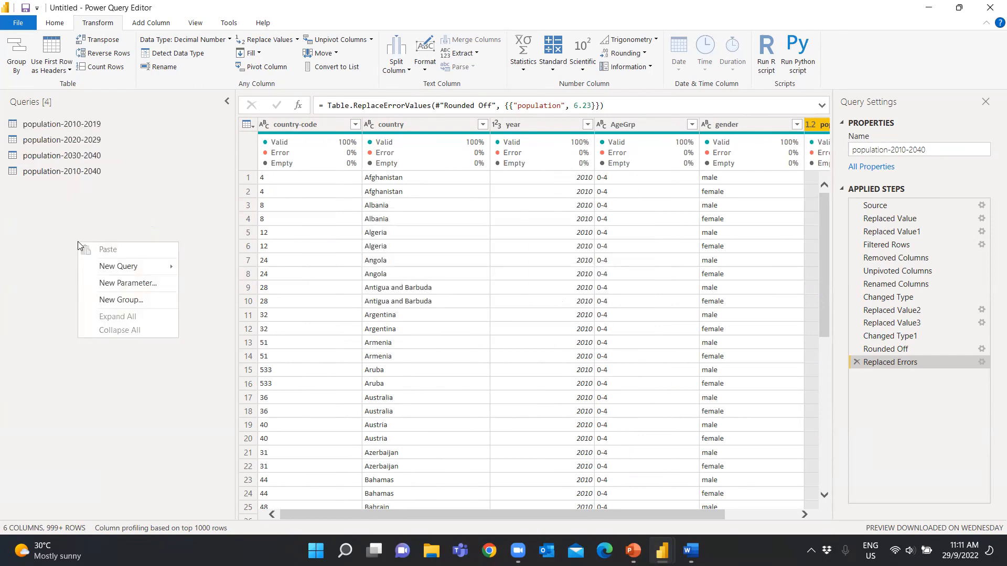
left_click(108, 300)
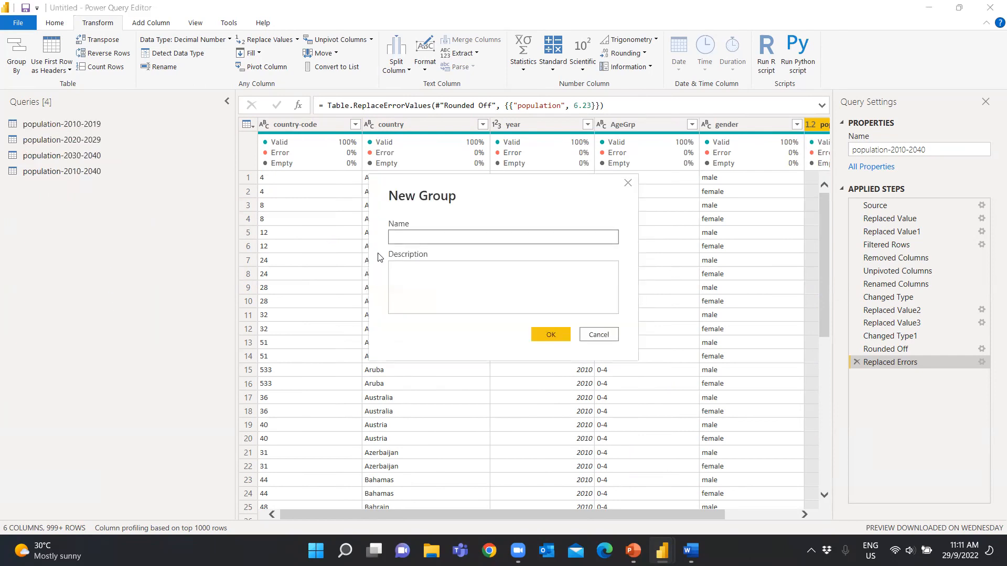
type("Source Group")
left_click(550, 334)
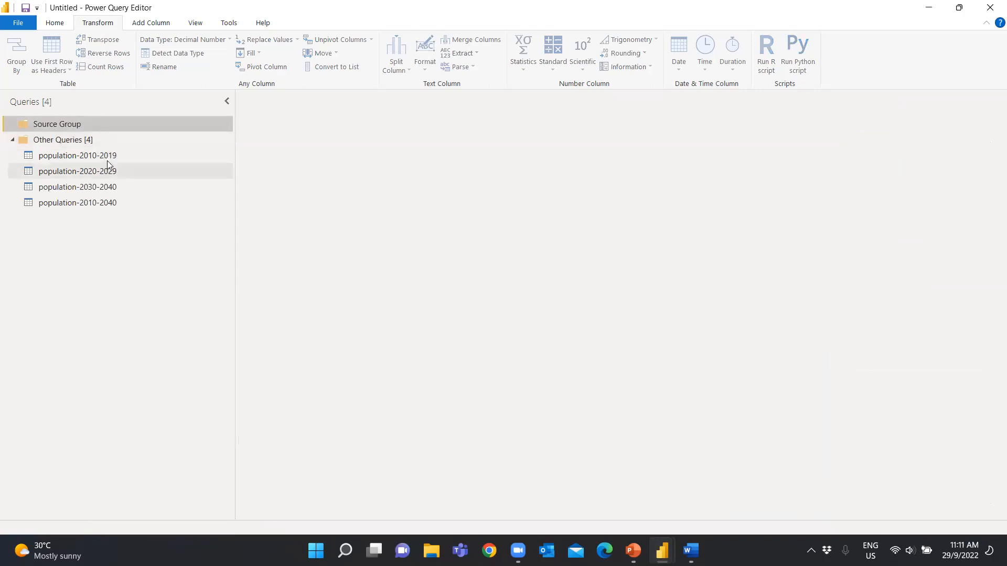
Move all four population queries from Other Queries into Source Group
left_click_drag(91, 159, 86, 118)
left_click_drag(83, 172, 80, 121)
left_click_drag(83, 187, 98, 124)
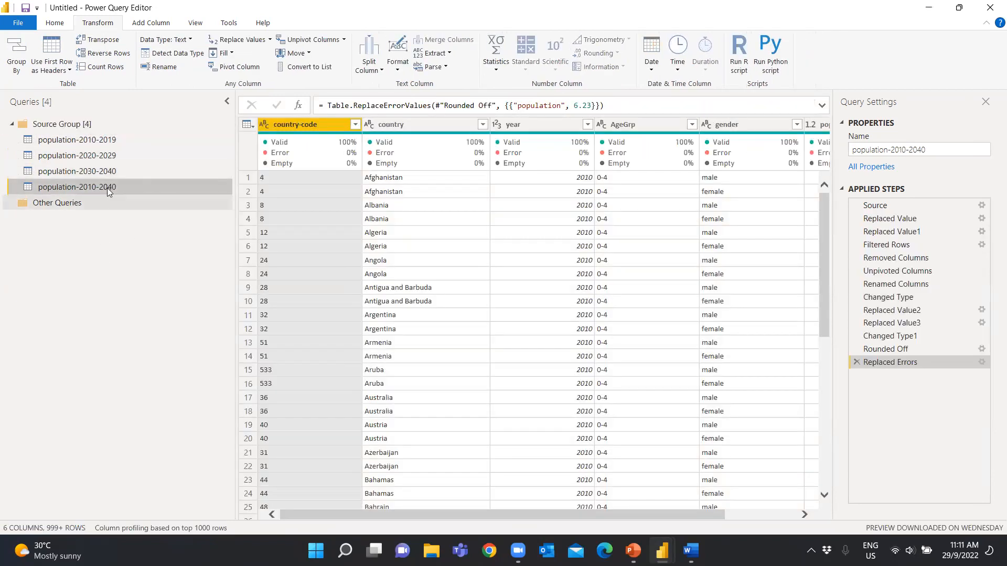
Duplicate the population-2010-2040 query and place the copy in the Other Queries group
right_click(107, 186)
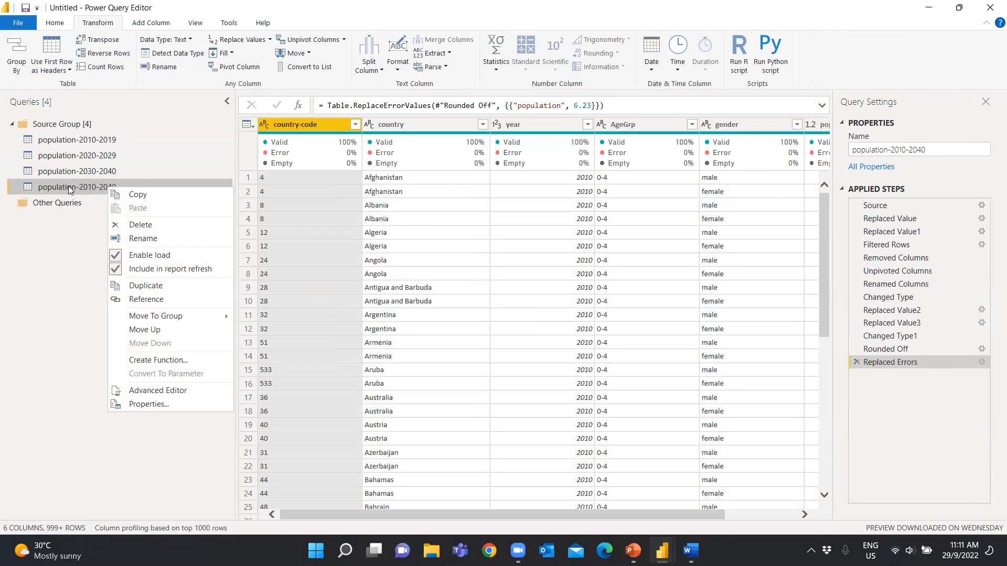
left_click(145, 285)
left_click_drag(96, 204, 89, 224)
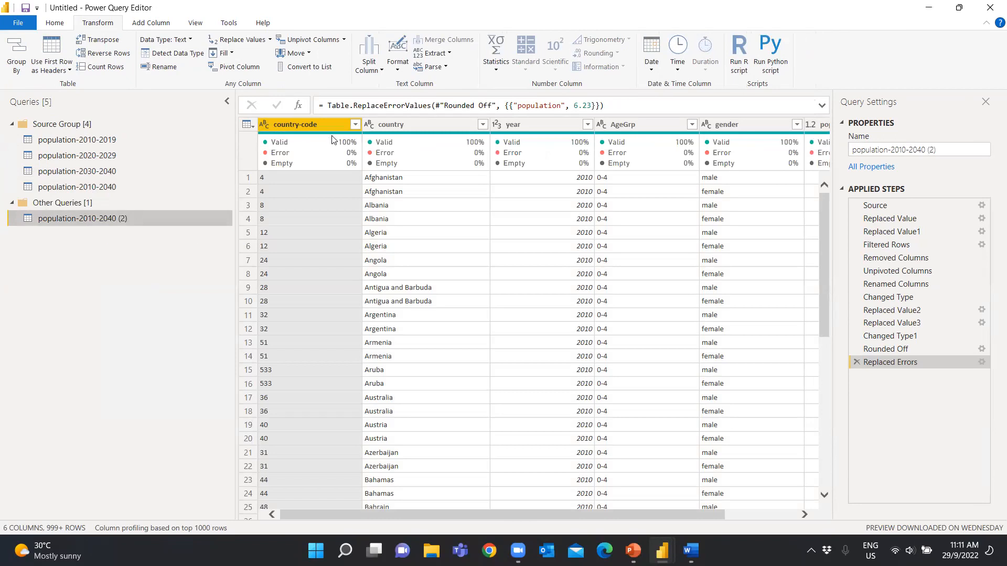
Rename the duplicated query in Other Queries as DIM-Region
double_click(101, 217)
type("DIM")
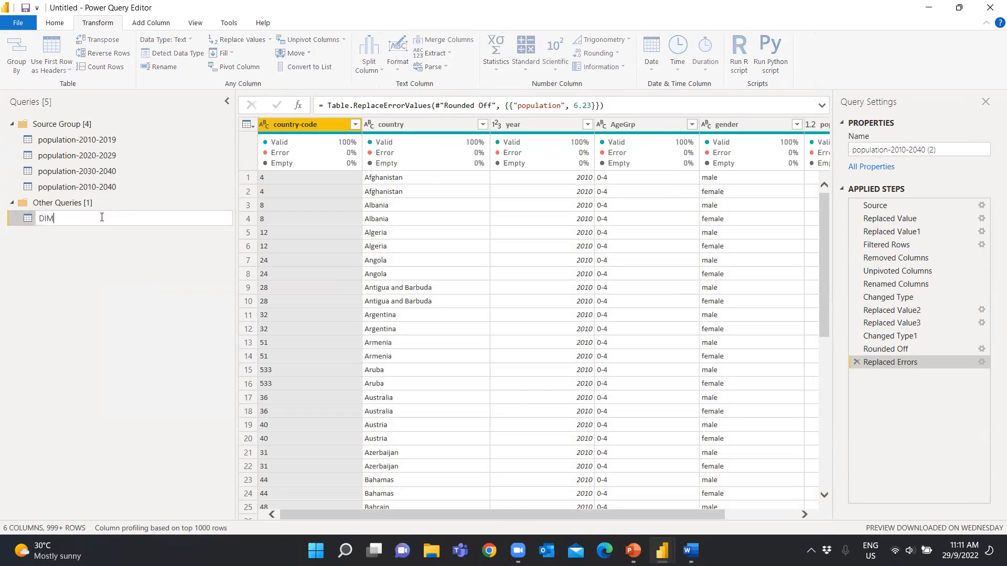
type("-Region")
key("Return")
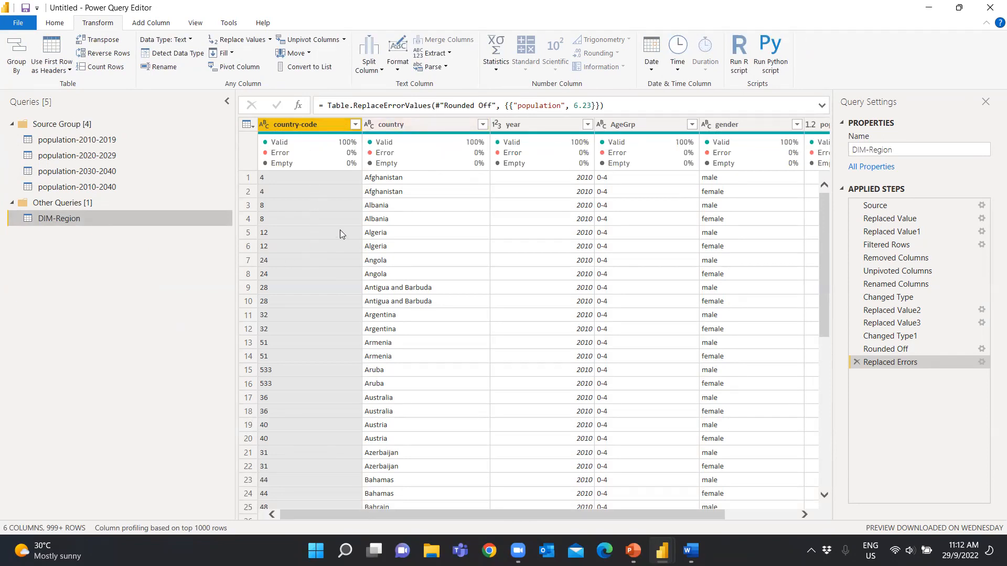
Remove the year, AgeGrp, gender and population columns from the DIM-Region query
left_click_drag(464, 516, 538, 522)
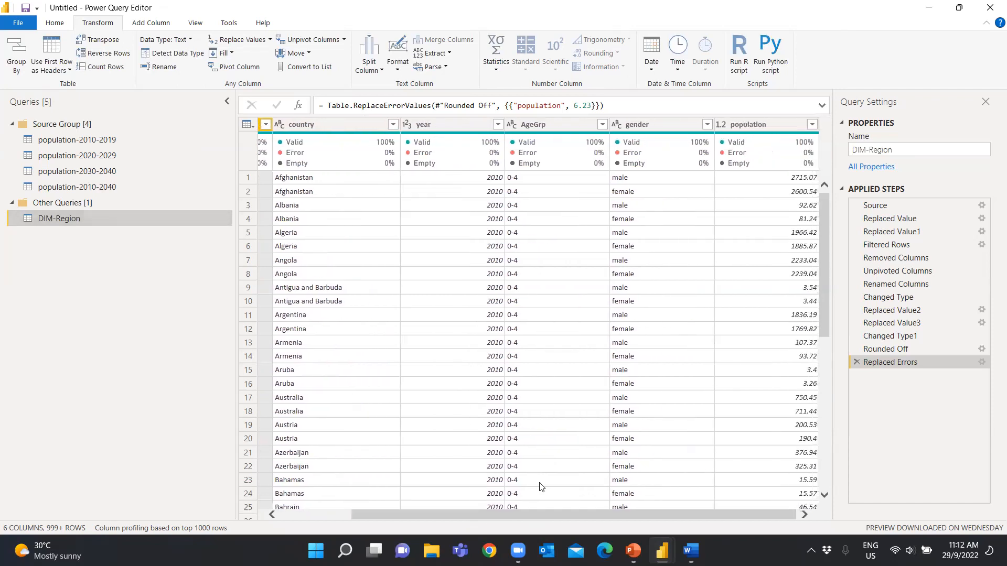
left_click(444, 123)
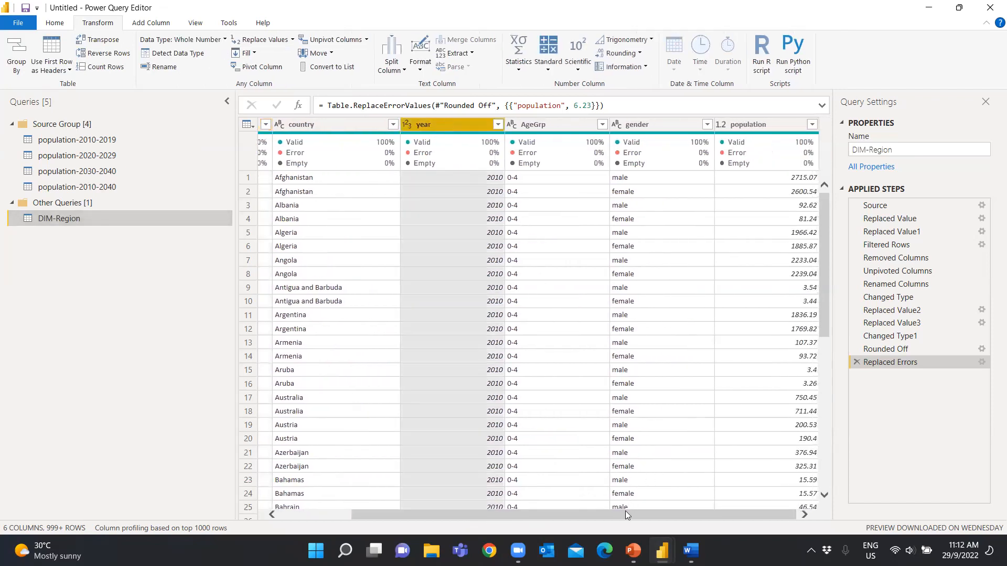
left_click(754, 132, "shift")
right_click(752, 125)
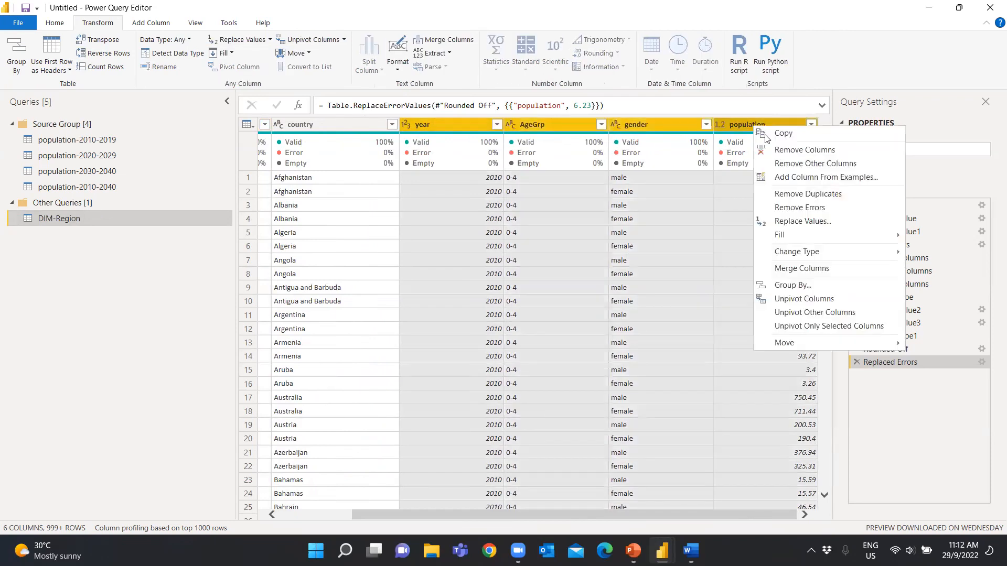
left_click(773, 151)
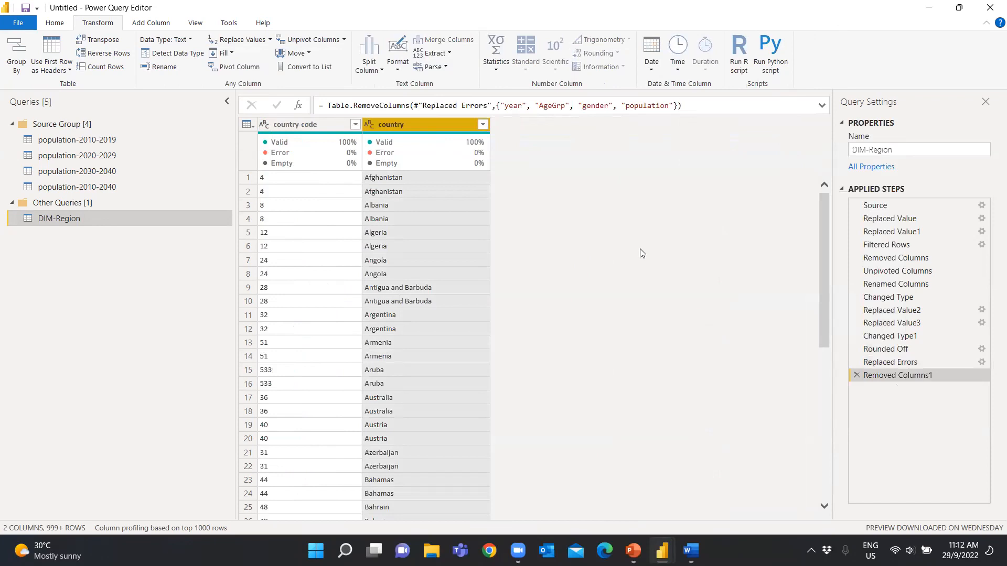
Remove duplicate rows from DIM-Region based on the country-code column
mouse_move(292, 142)
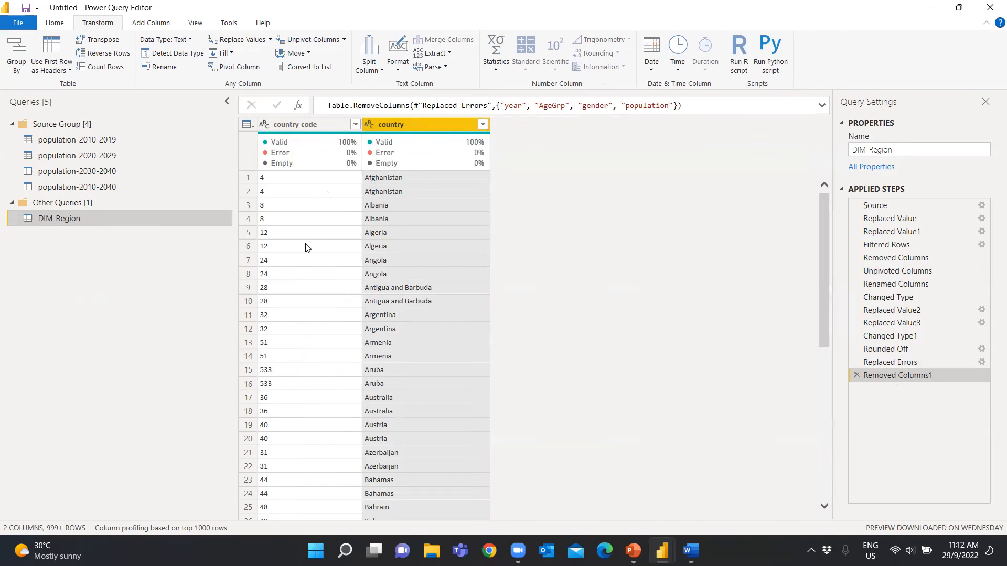
right_click(276, 182)
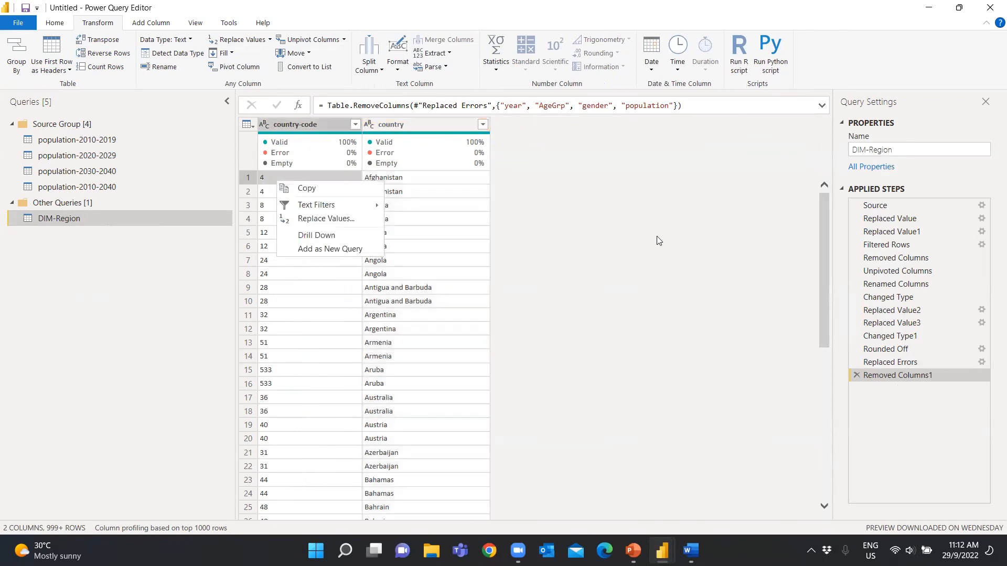
left_click(309, 124)
left_click(310, 124)
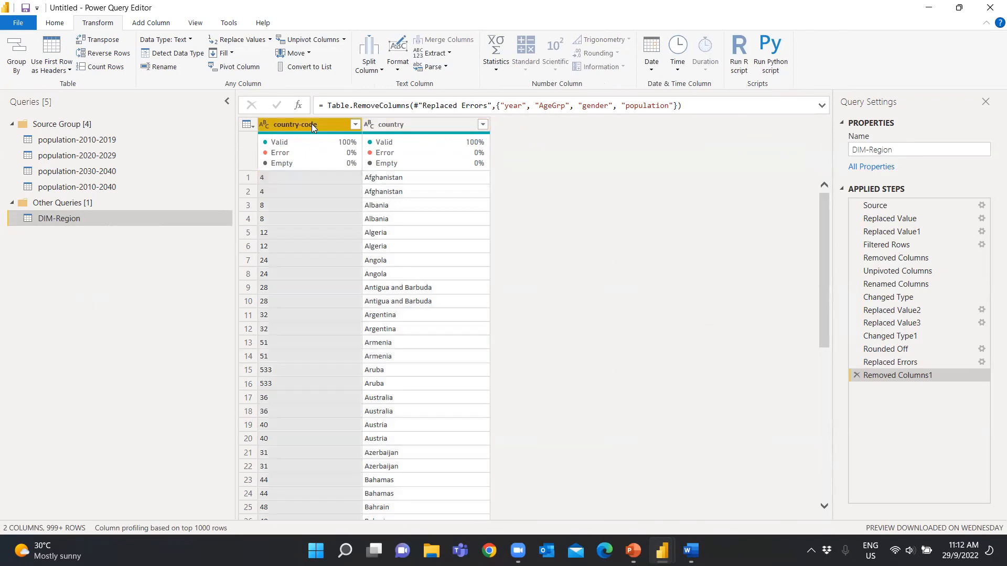
right_click(311, 124)
left_click(372, 206)
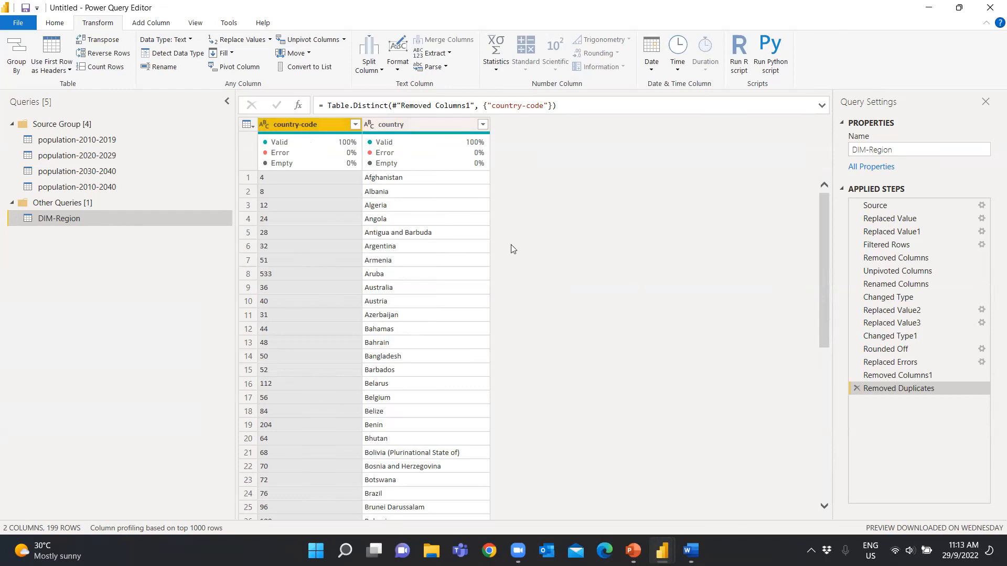
Open codes.txt from the 04-data-transform-query-editor folder as a new Text/CSV source
left_click(55, 22)
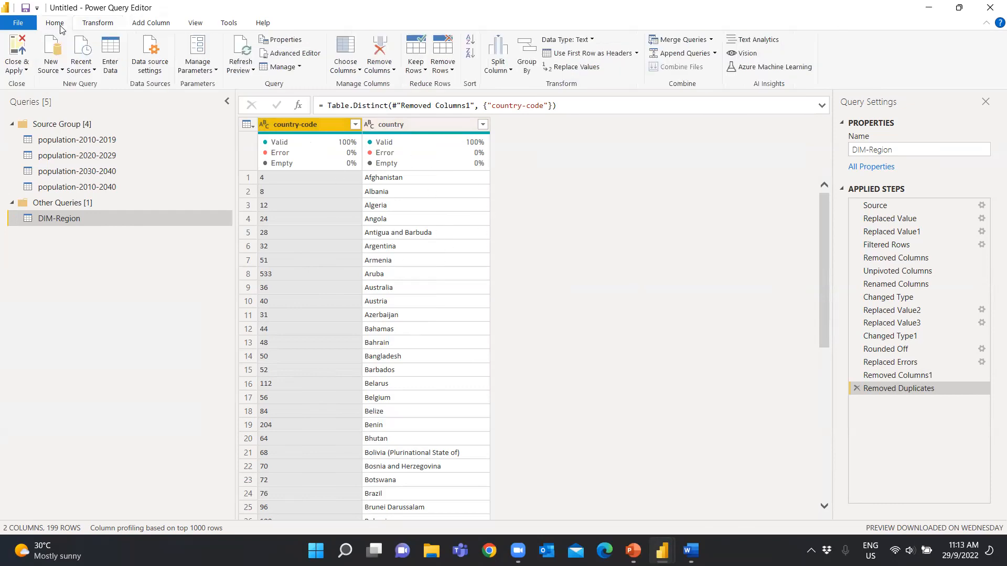
left_click(57, 74)
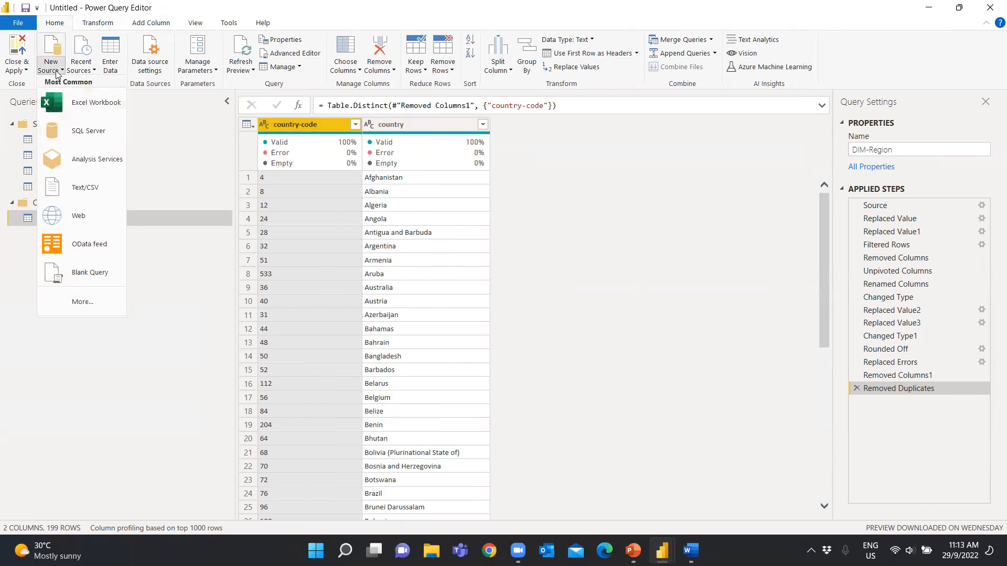
left_click(95, 189)
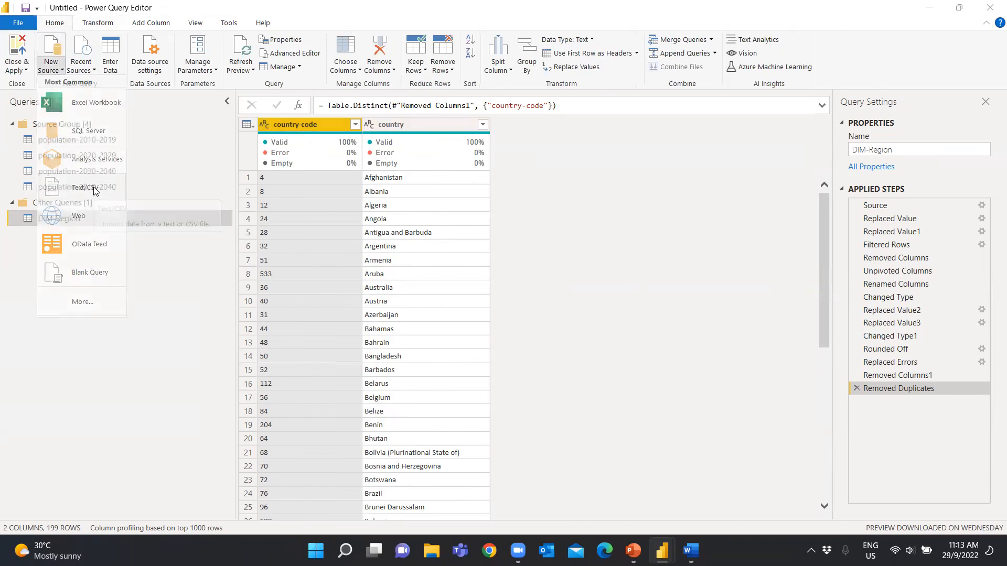
left_click(258, 43)
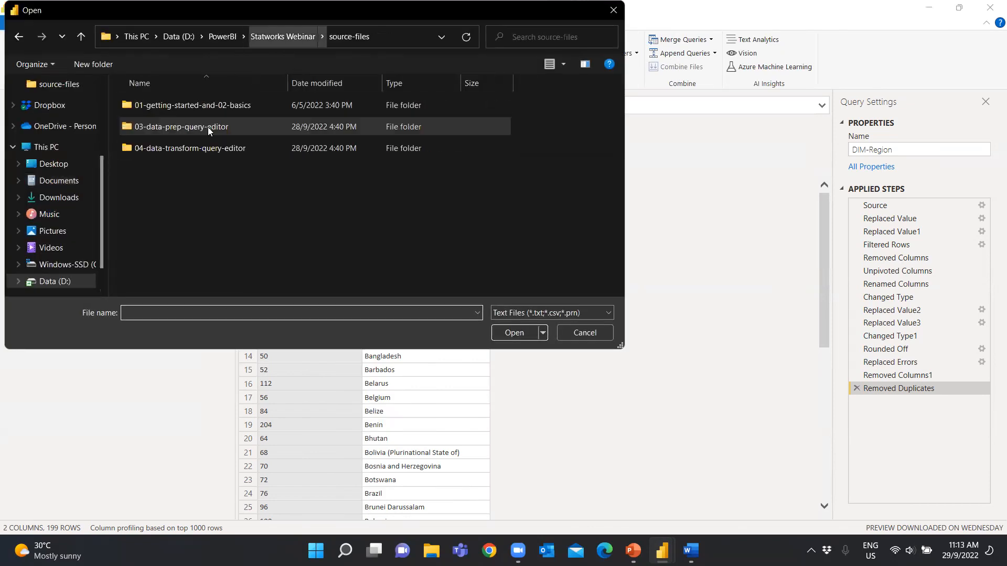
double_click(169, 150)
left_click(169, 150)
double_click(169, 149)
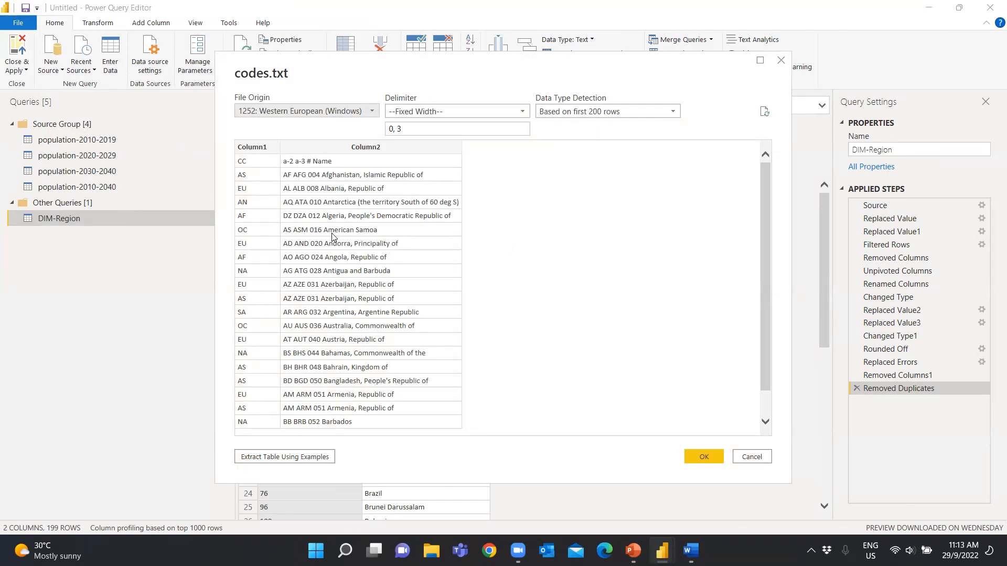
Set the delimiter of codes.txt to Tab and import the file as a query
left_click(511, 111)
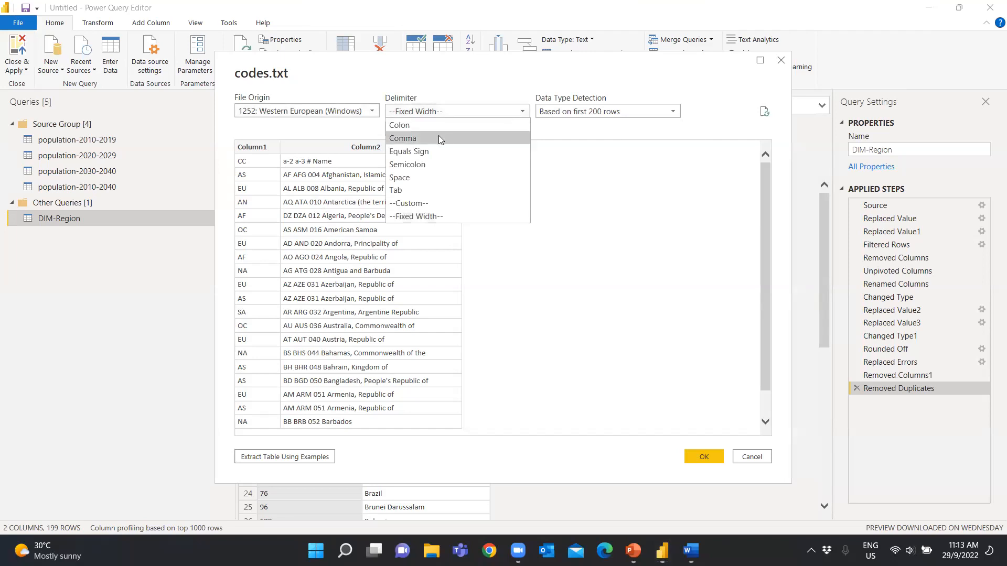
left_click(424, 138)
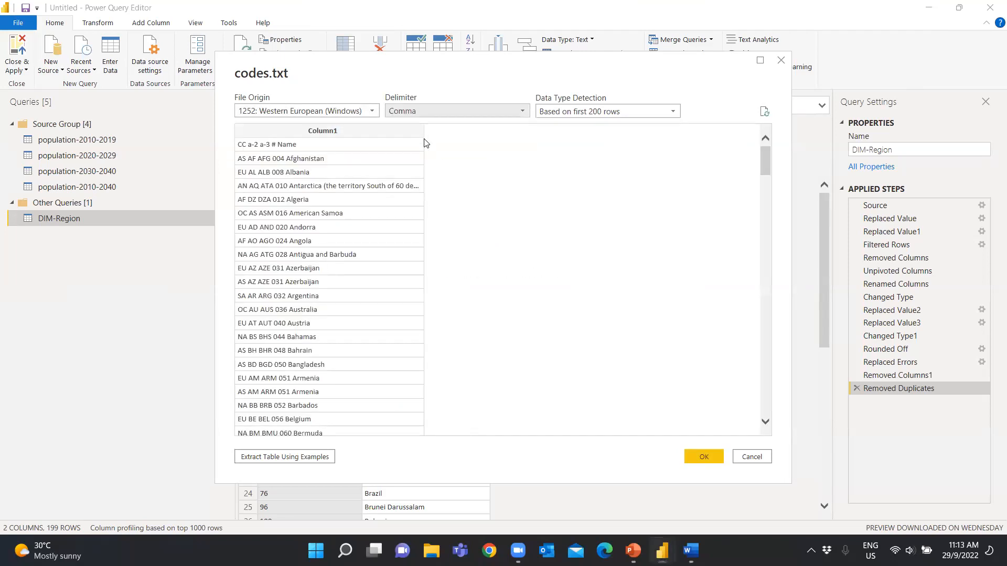
left_click(476, 115)
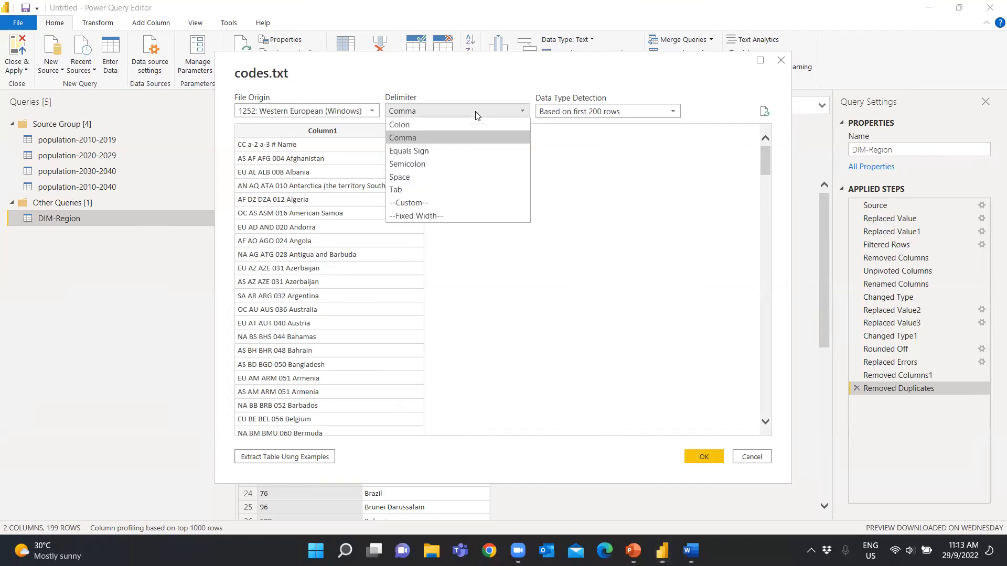
left_click(417, 191)
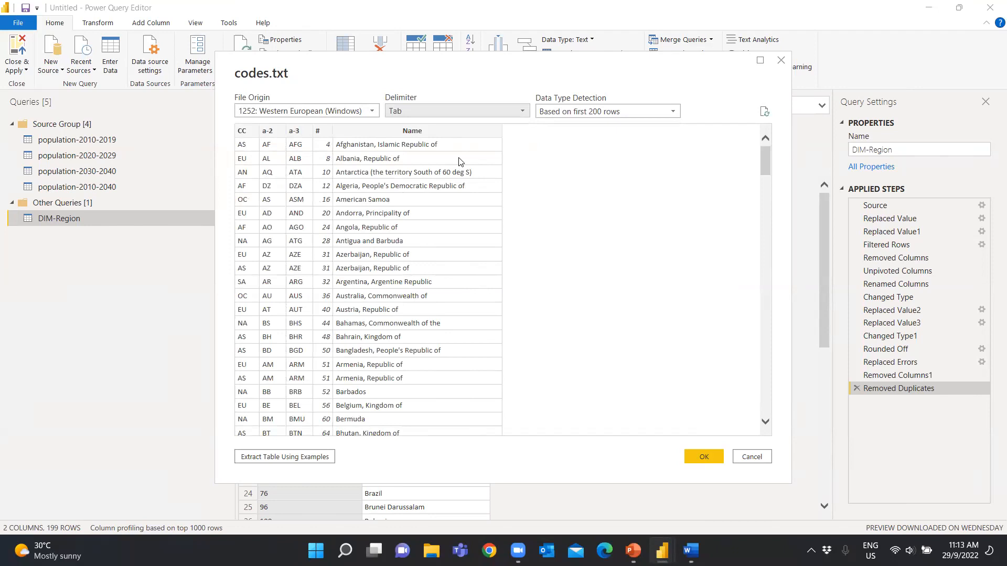
left_click(704, 457)
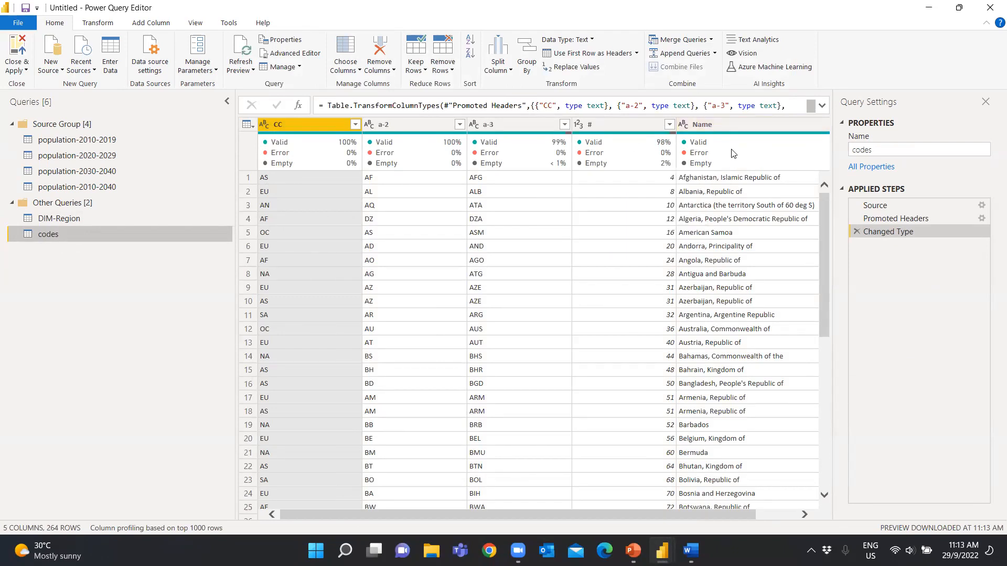
Remove the a-2 and a-3 columns from the codes query
left_click(400, 125)
left_click(525, 127, "ctrl")
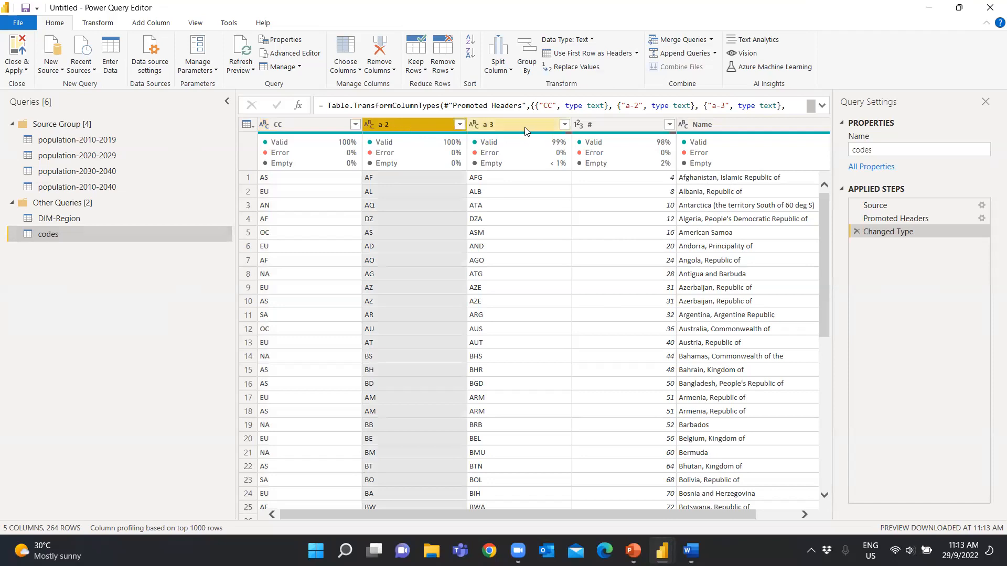
right_click(524, 127)
left_click(557, 152)
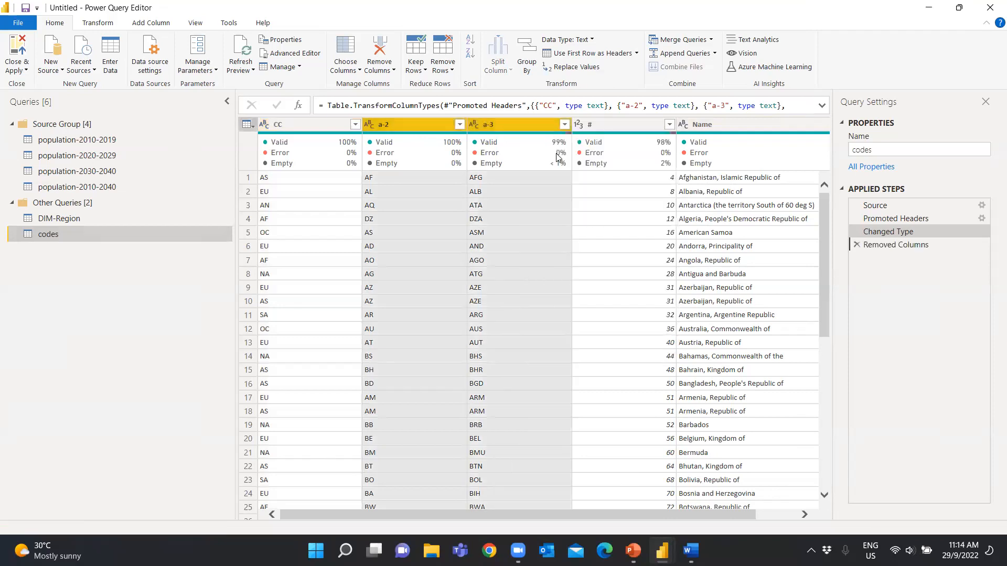
Rename the codes columns CC, # and Name as region-code, country-code and country
double_click(290, 125)
type("region-code")
key("Return")
double_click(387, 123)
type("country-code")
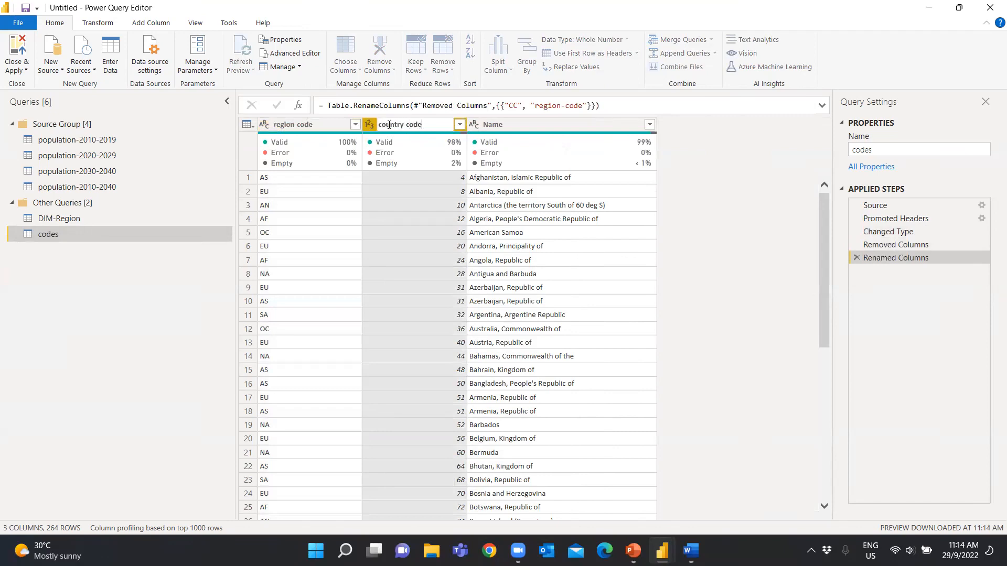
left_click(688, 226)
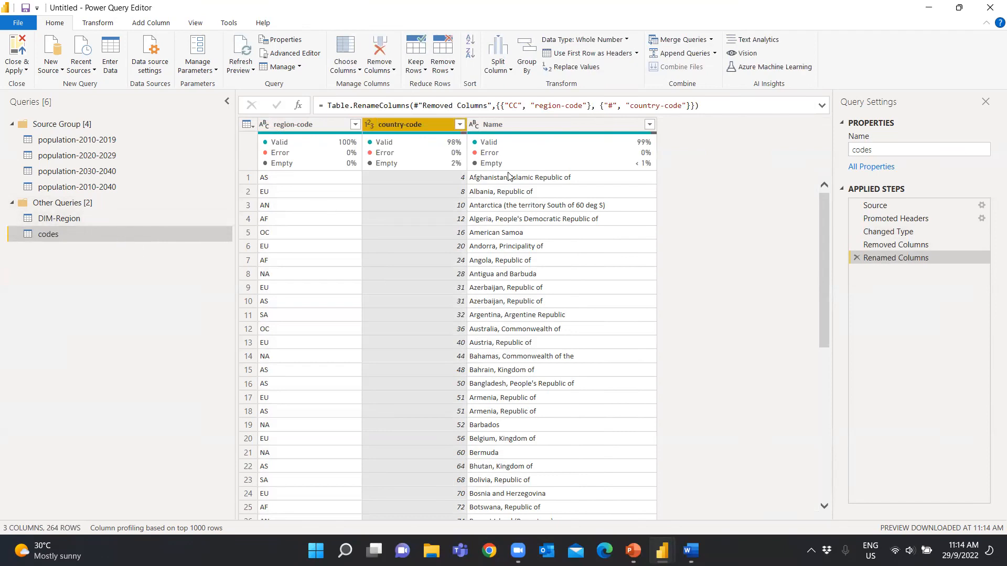
double_click(500, 125)
type("country")
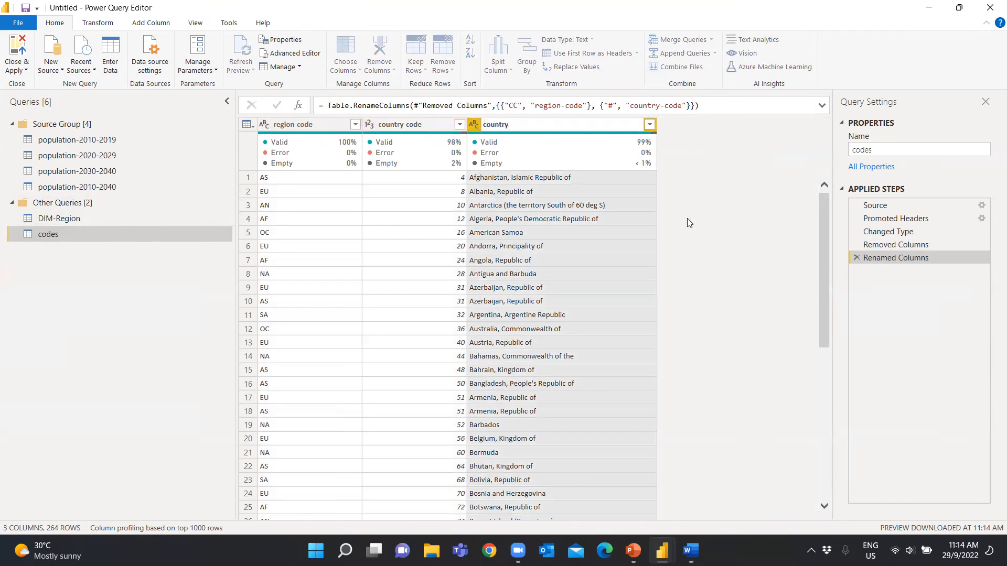
key("Return")
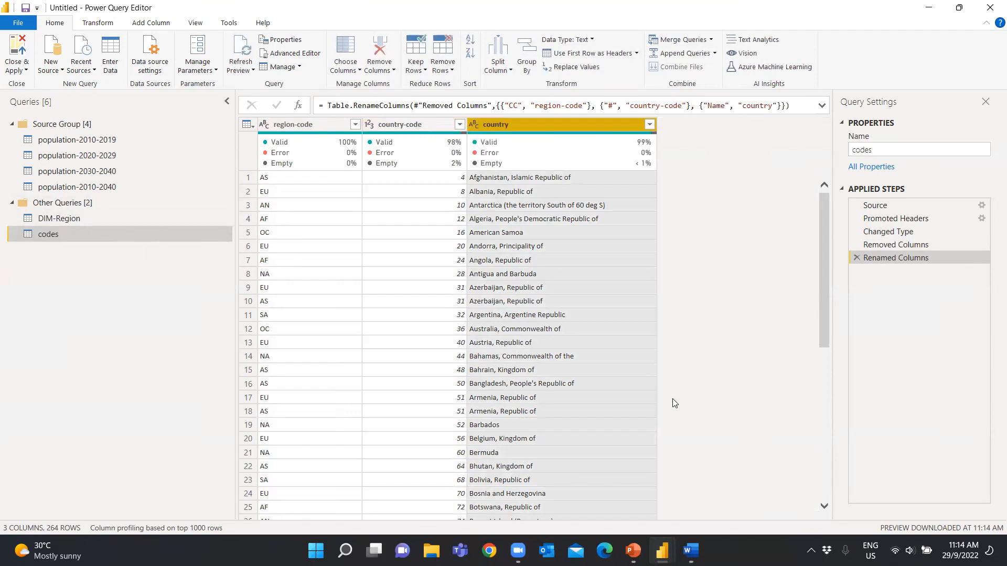
Show the previews of the open Power BI windows
left_click(661, 551)
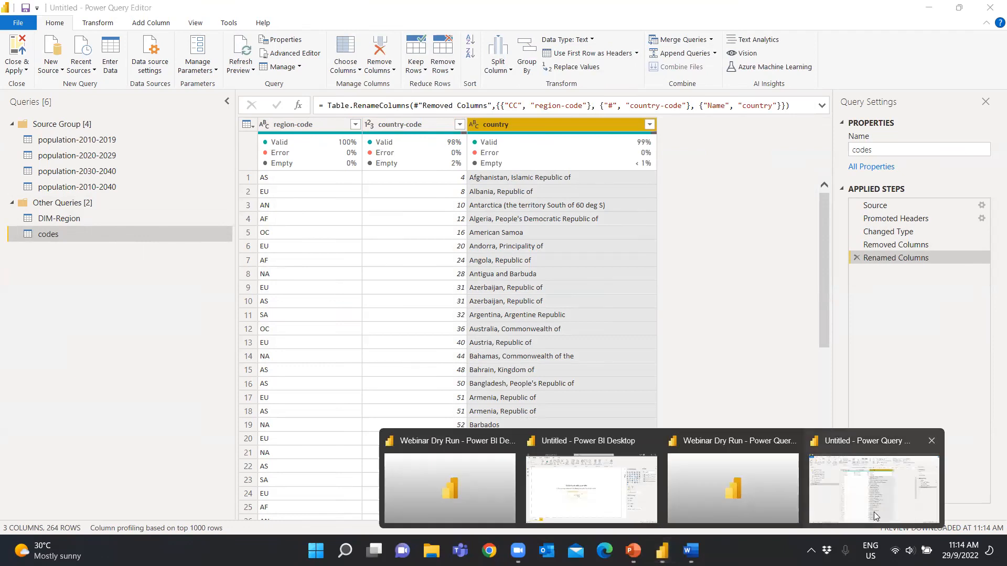
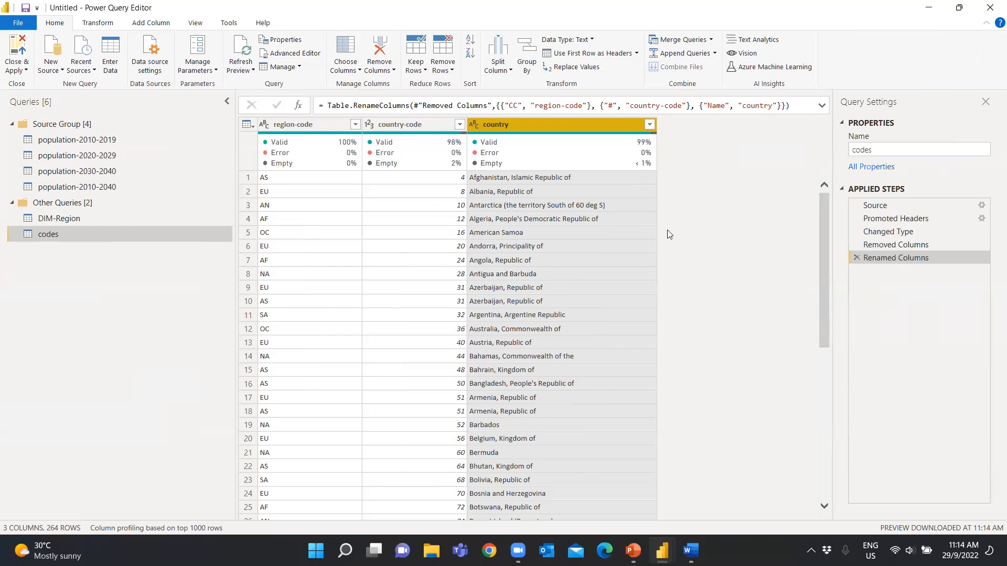
Remove the country column from the codes query
right_click(542, 121)
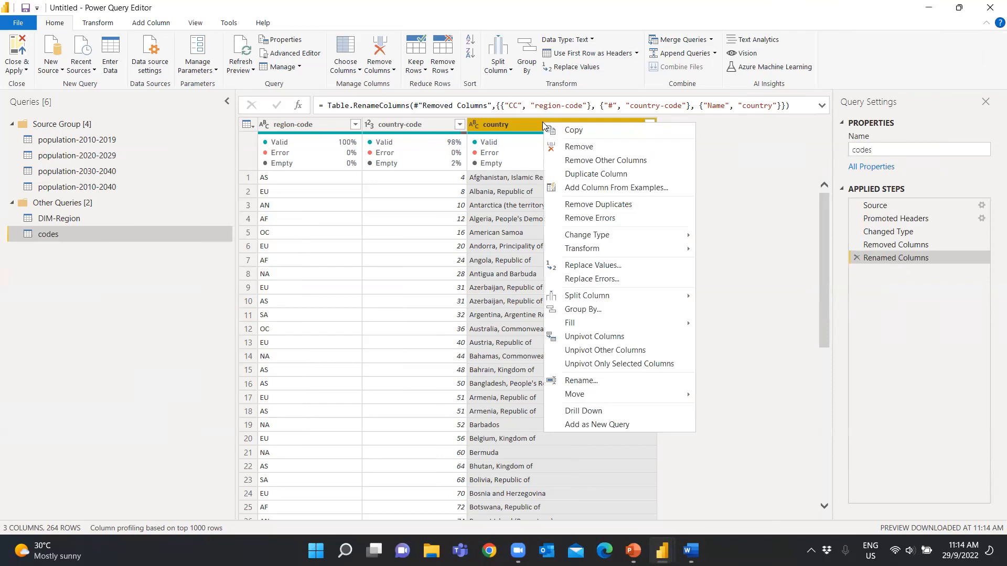
left_click(579, 147)
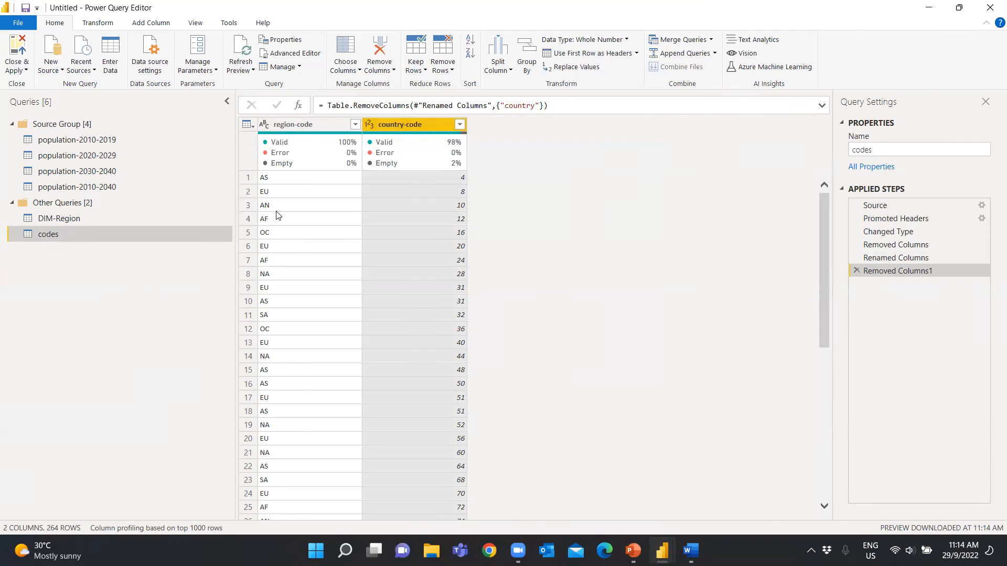
Remove the duplicate rows of the codes query based on region-code
left_click(304, 124)
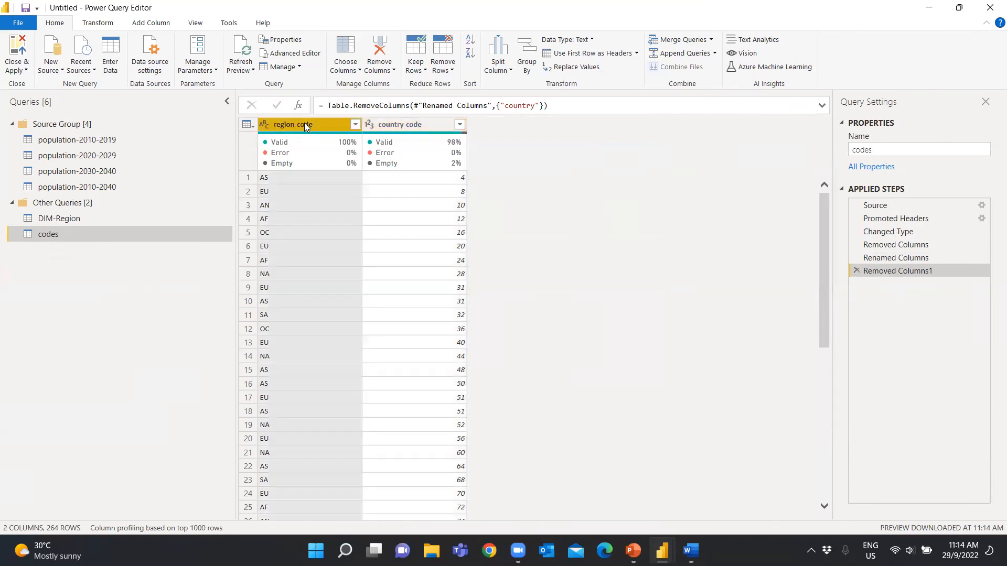
right_click(304, 123)
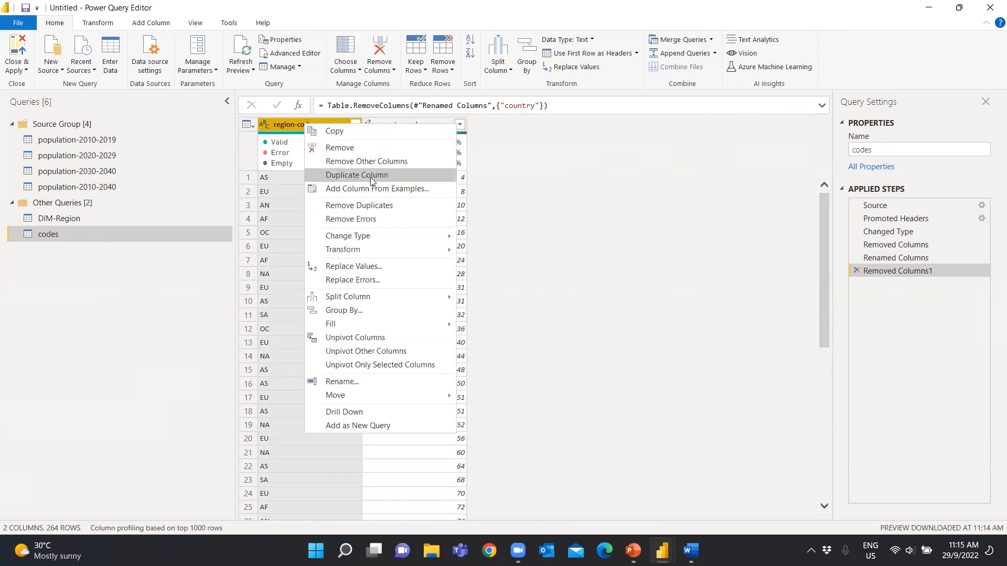
left_click(372, 209)
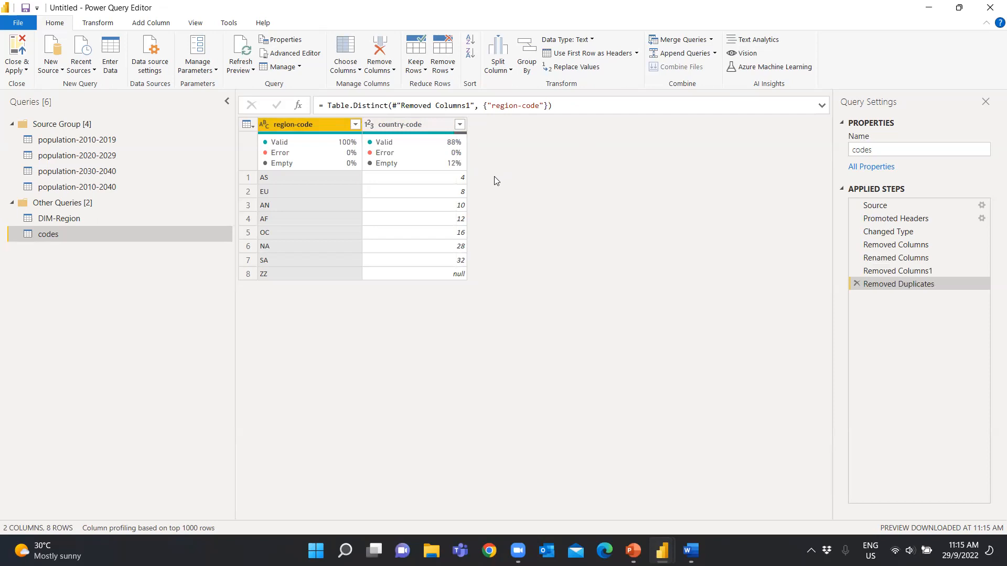
Copy the entire codes table and paste it into a new manually entered table
left_click(247, 126)
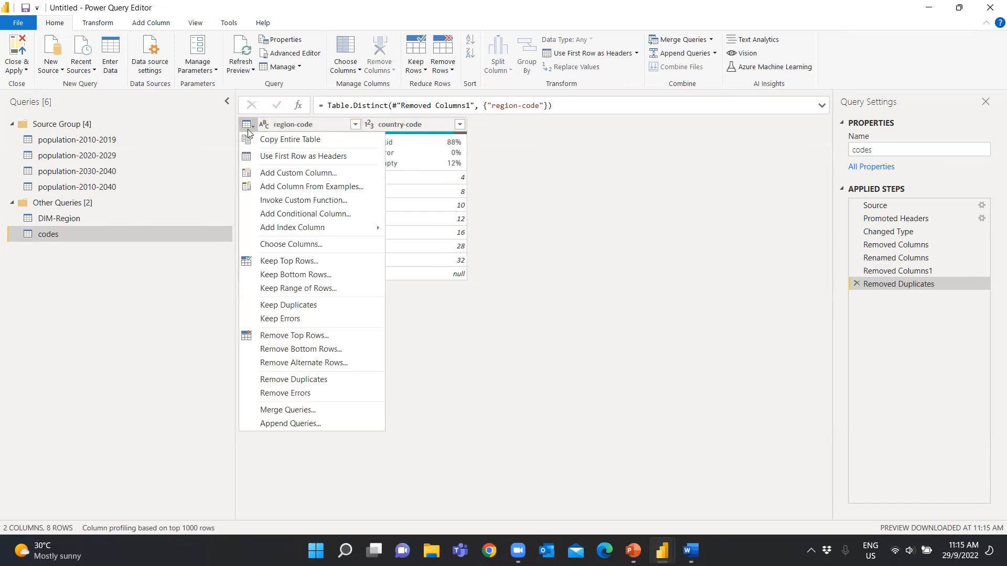
left_click(301, 140)
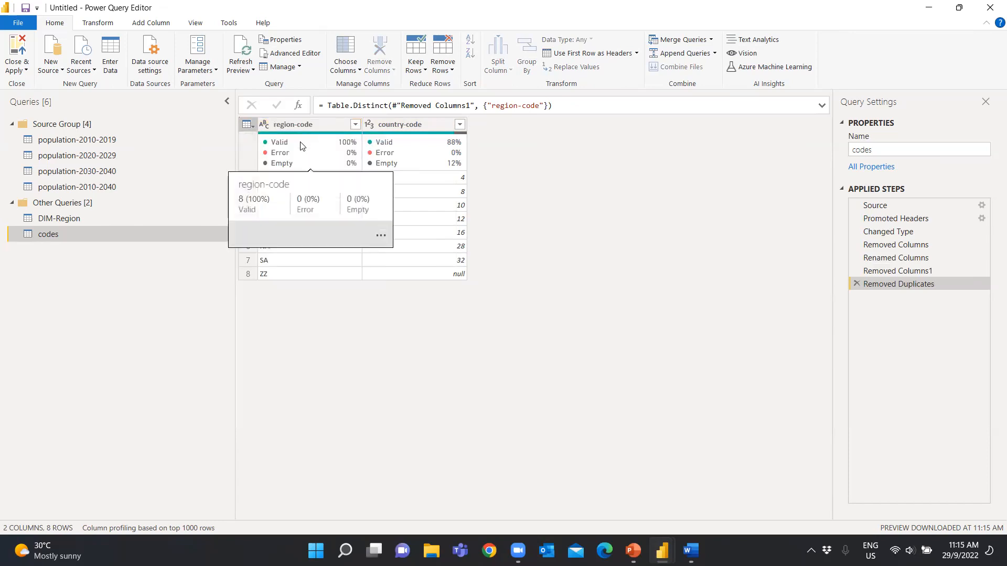
left_click(250, 127)
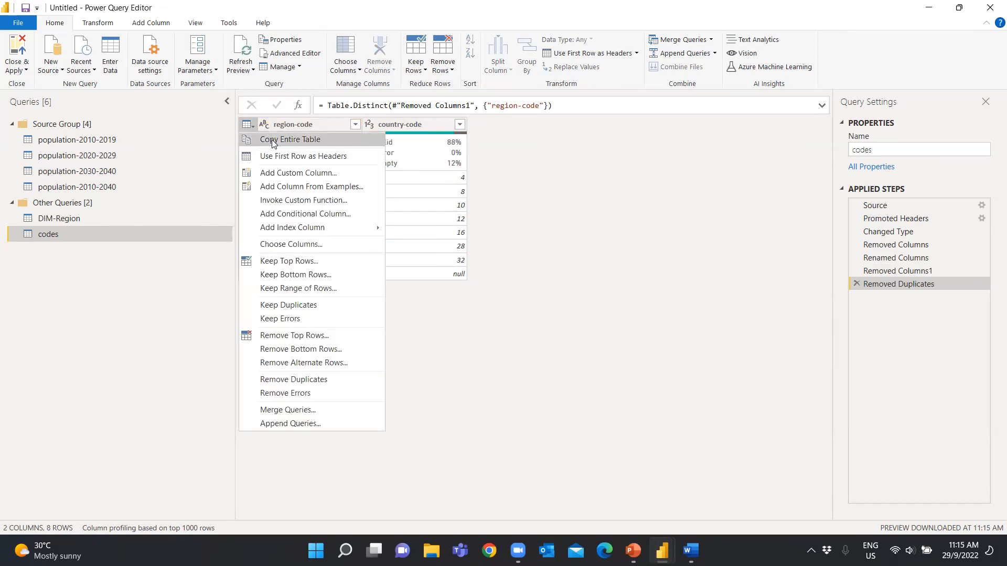
left_click(271, 140)
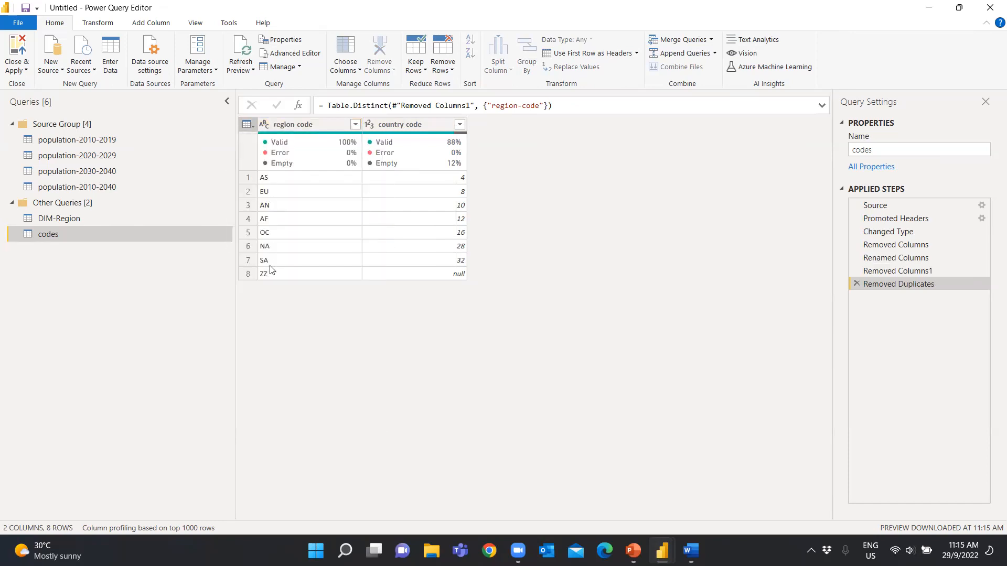
left_click(120, 67)
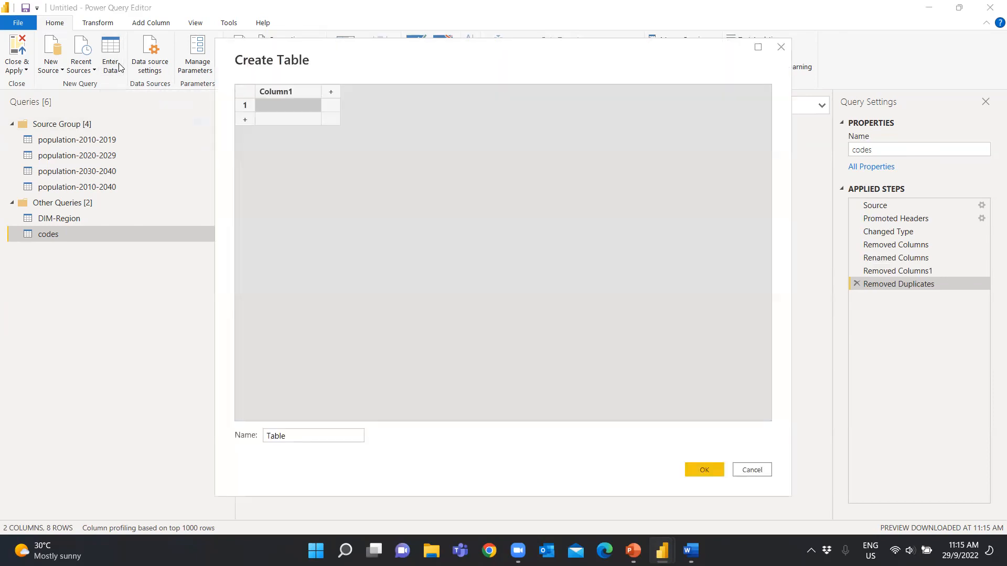
right_click(288, 108)
left_click(313, 140)
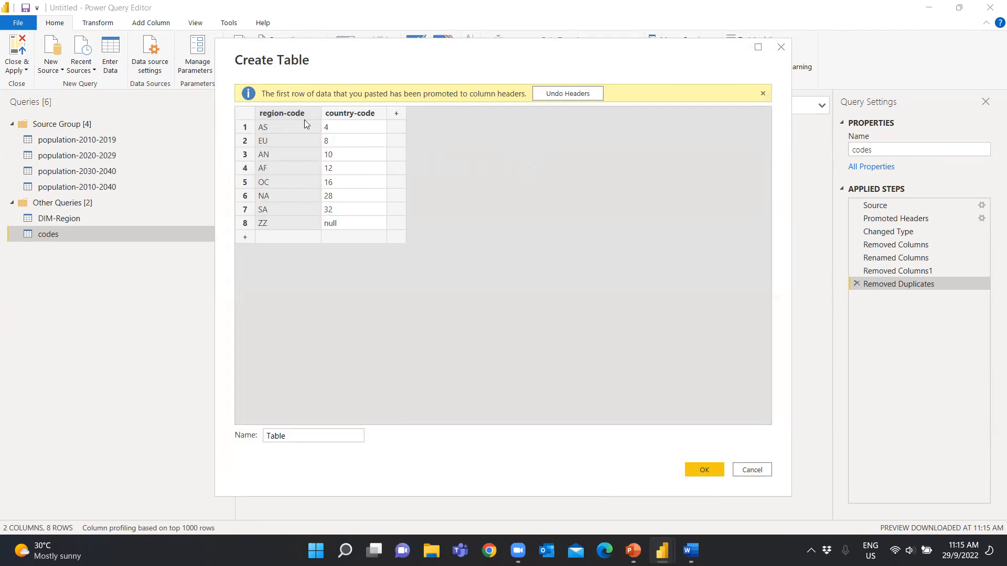
Try to add a region column to the pasted table with the values Asia, Europe, Antartica, Africa and Ocenia
left_click(396, 115)
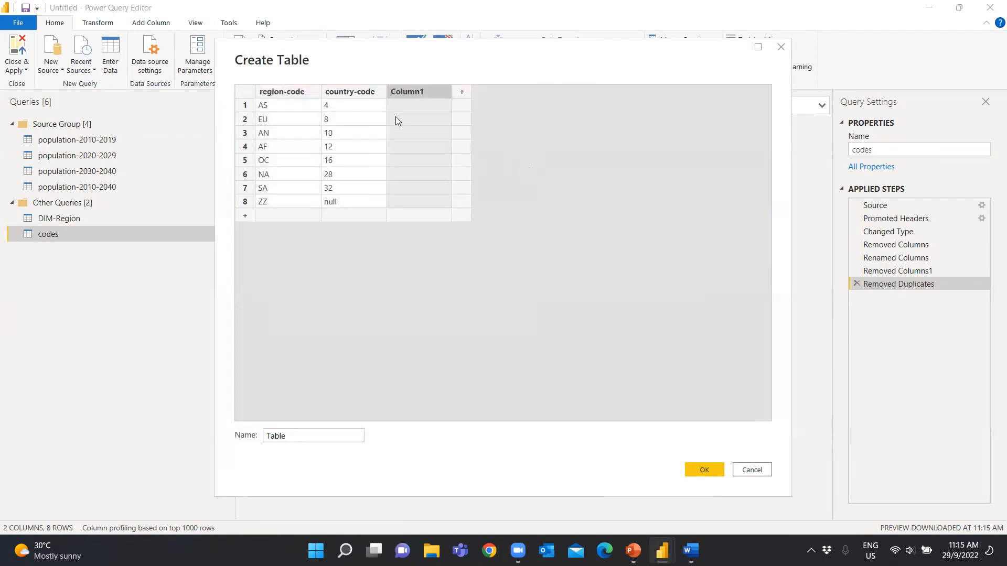
double_click(413, 92)
key("Return")
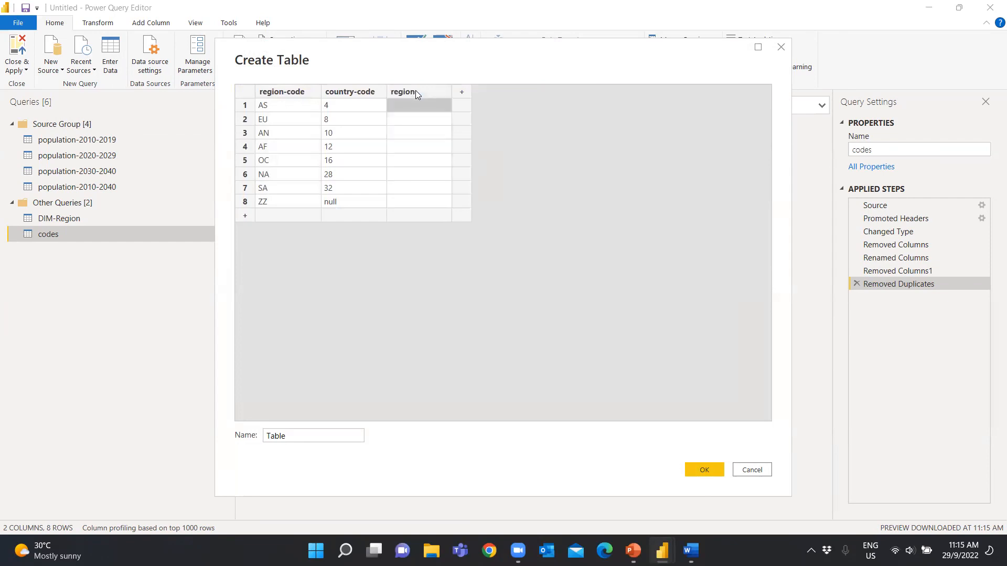
type("Asia")
key("Return")
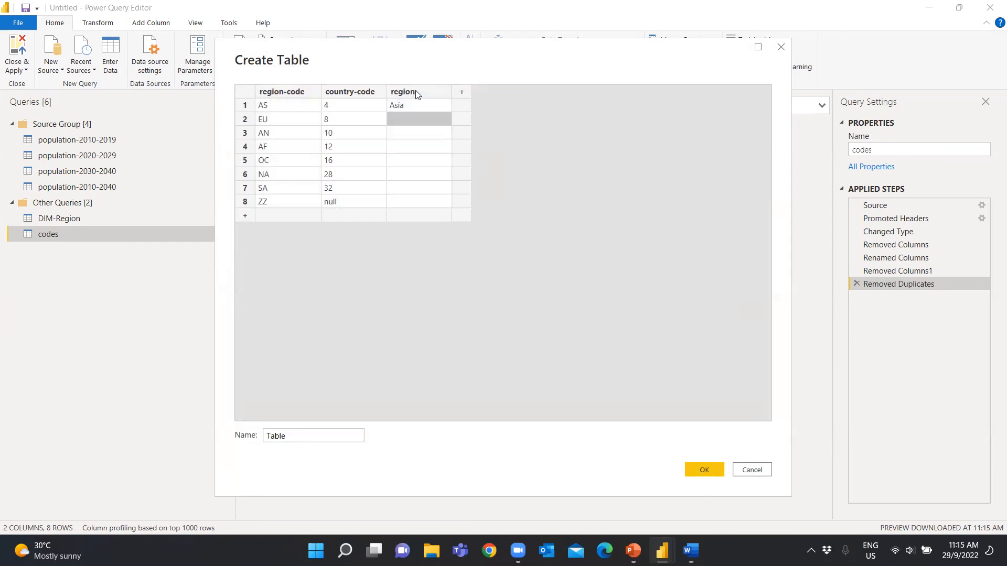
type("Europe")
key("Return")
type("Antartica")
key("Return")
type("Africa")
key("Return")
type("Ocenia")
key("Return")
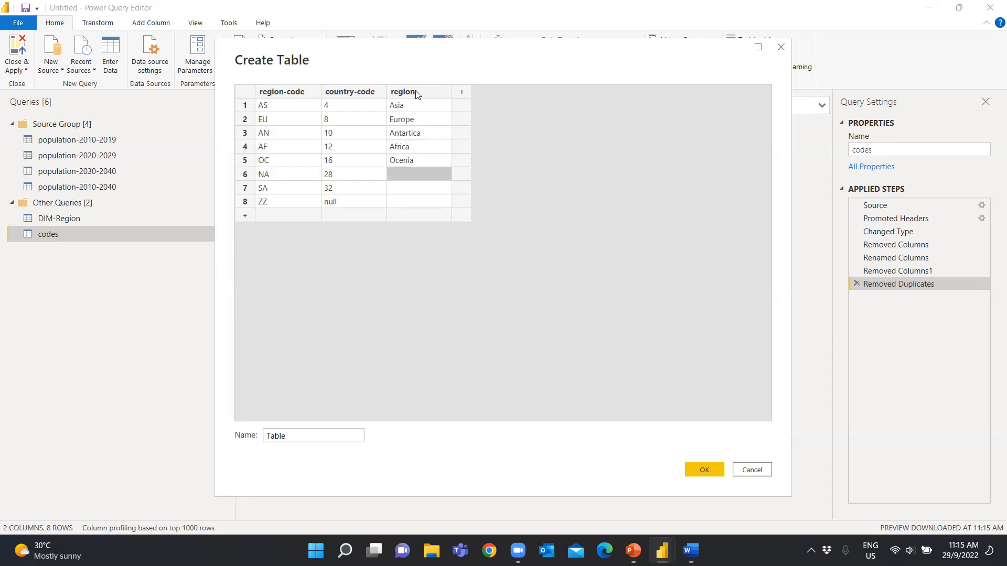
type("Nort")
left_click(753, 484)
left_click(754, 470)
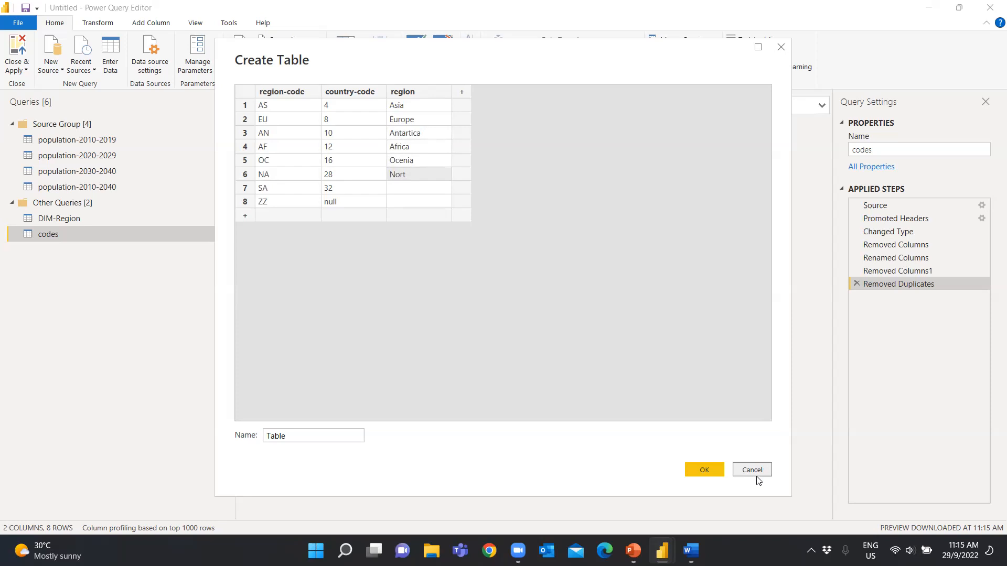
Return to the Power Query Editor and delete the Removed Duplicates step from the codes query
left_click(577, 293)
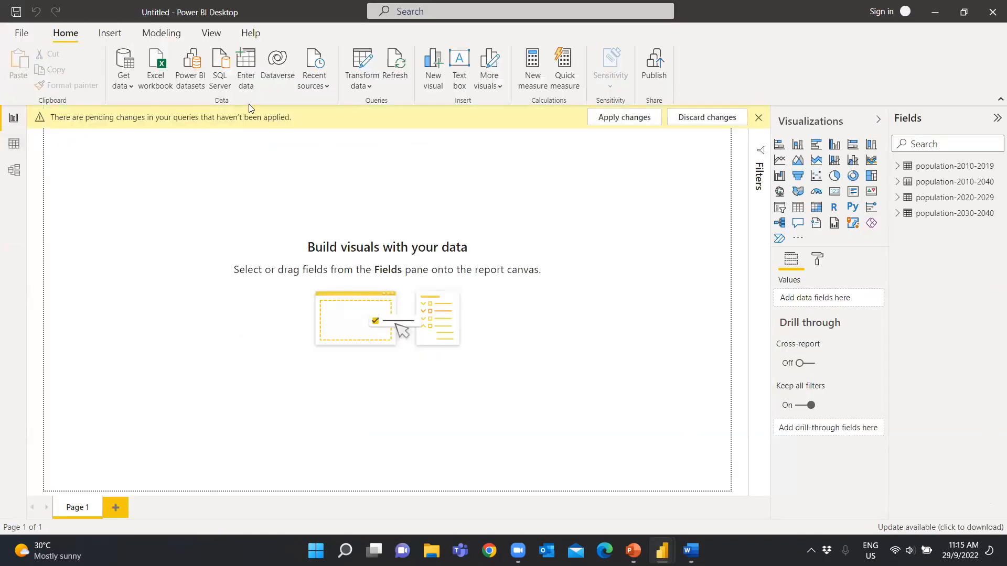
left_click(362, 86)
left_click(370, 107)
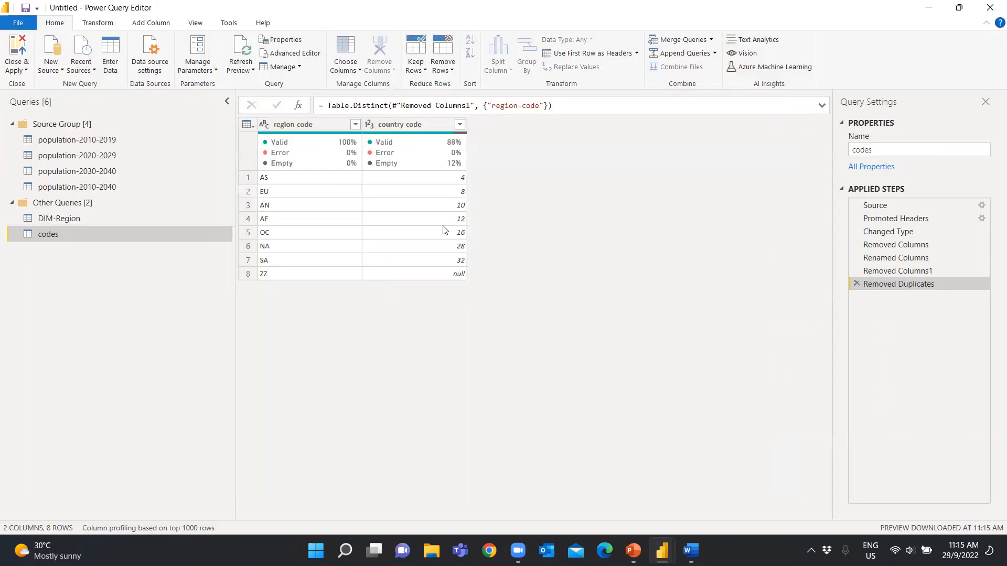
left_click(855, 284)
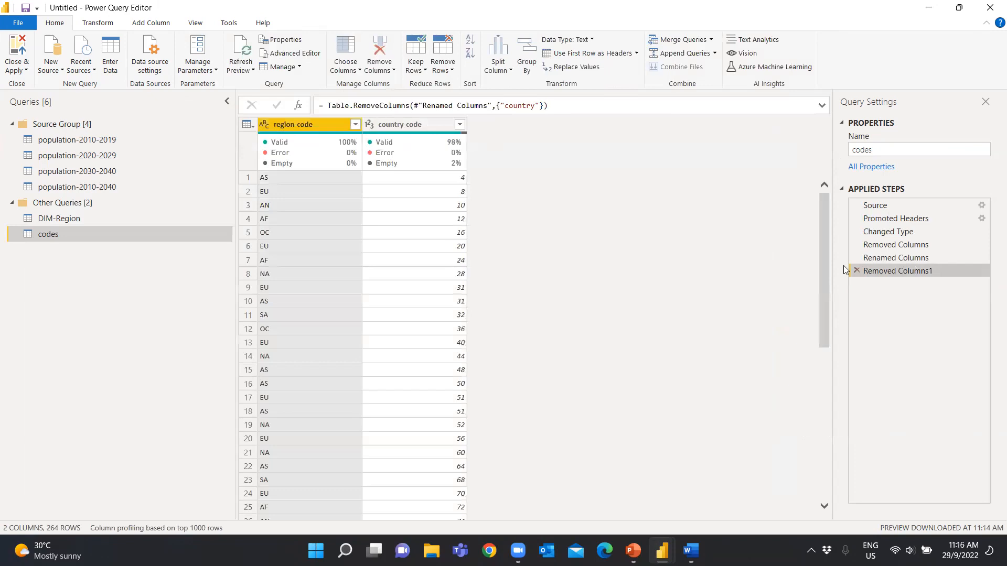
Filter null values out of the country-code column in codes and remove the duplicate rows based on region-code
left_click(461, 129)
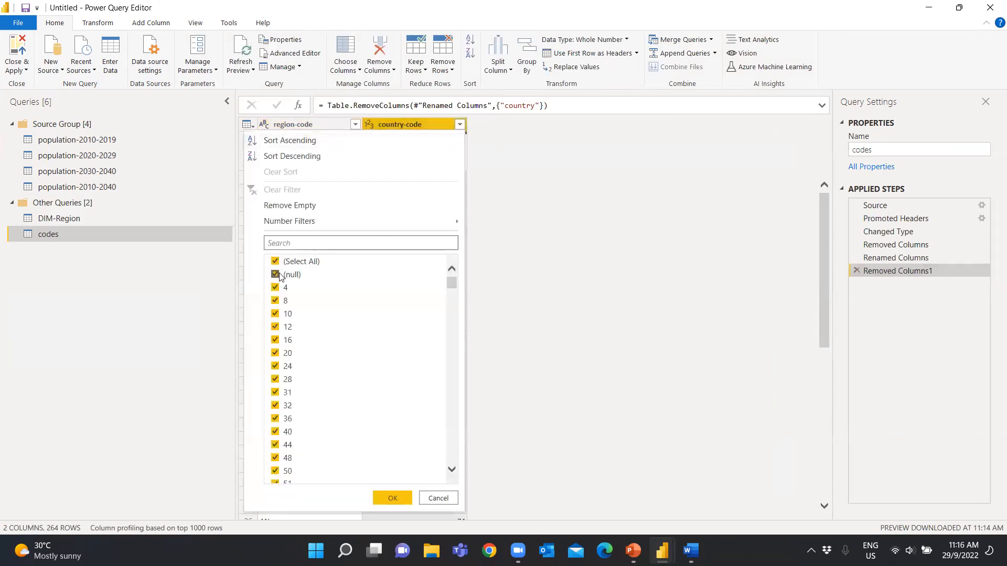
scroll(384, 332, "down", 1)
scroll(384, 332, "down", 5)
left_click_drag(453, 312, 454, 481)
left_click(407, 498)
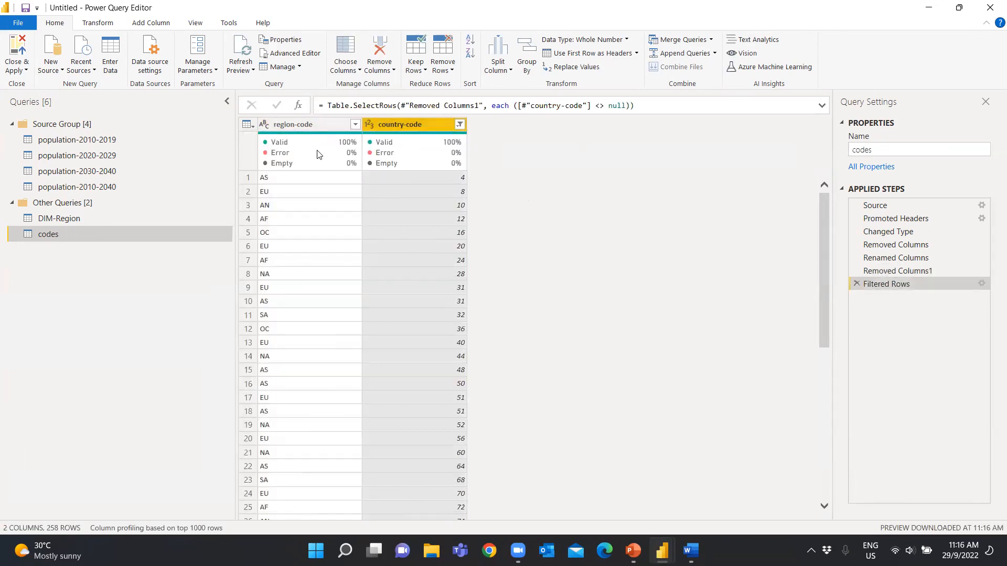
right_click(310, 122)
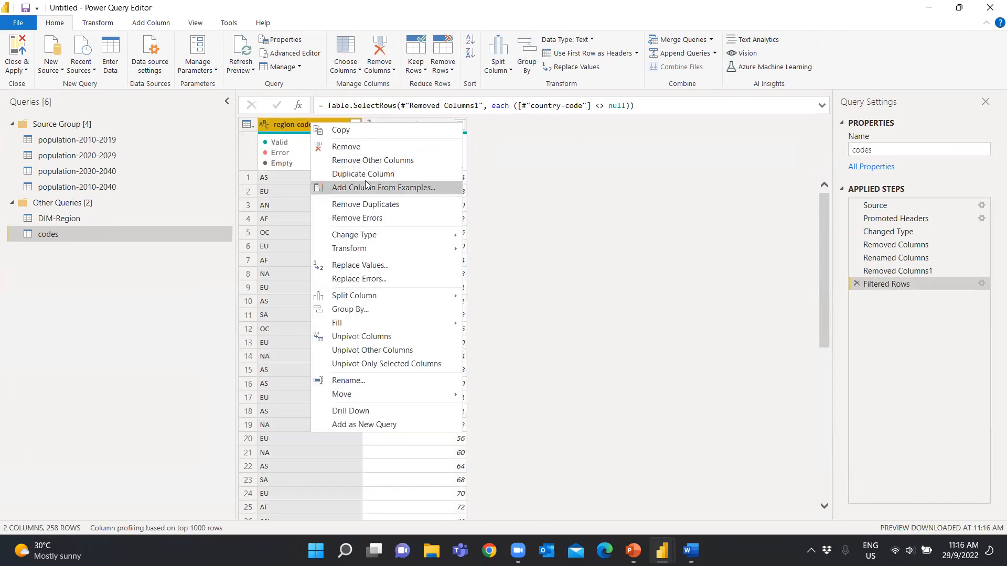
left_click(363, 207)
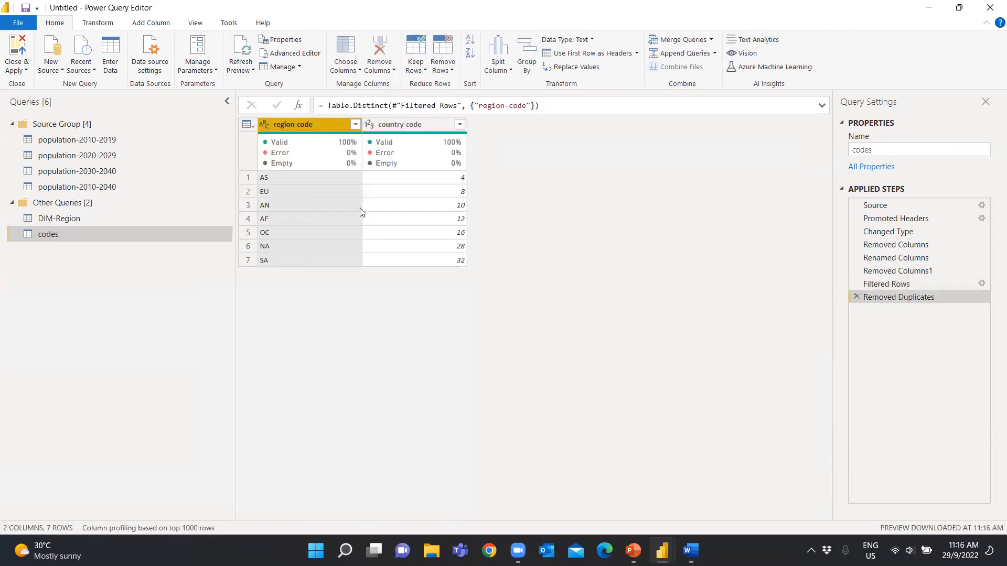
Copy the entire filtered codes table and paste it into a new manually entered table
left_click(251, 126)
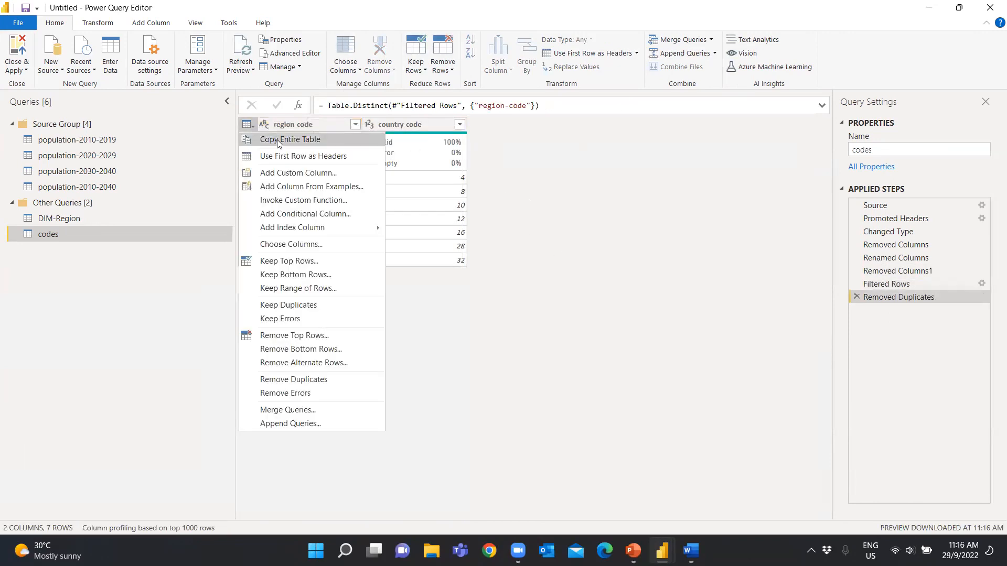
left_click(277, 141)
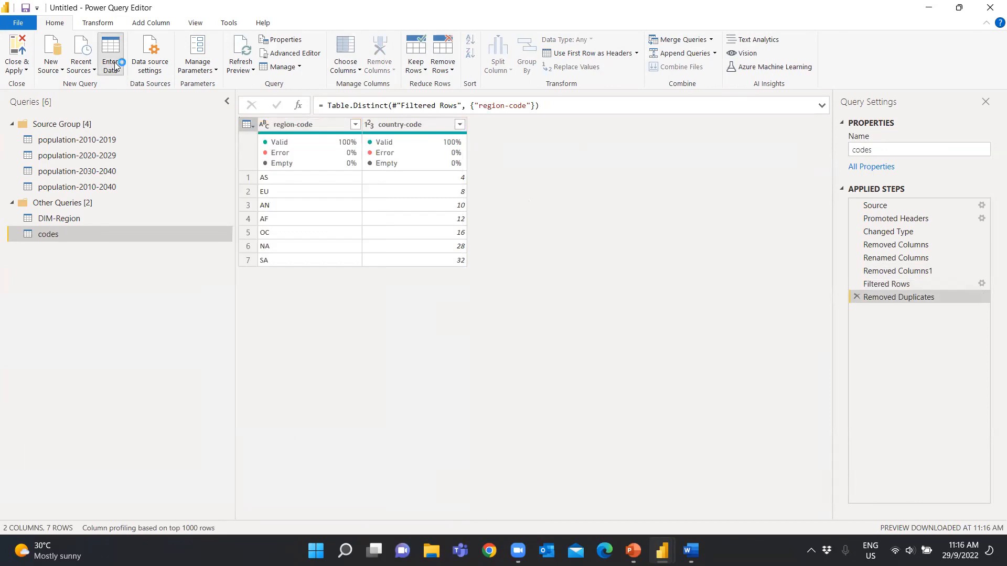
left_click(110, 60)
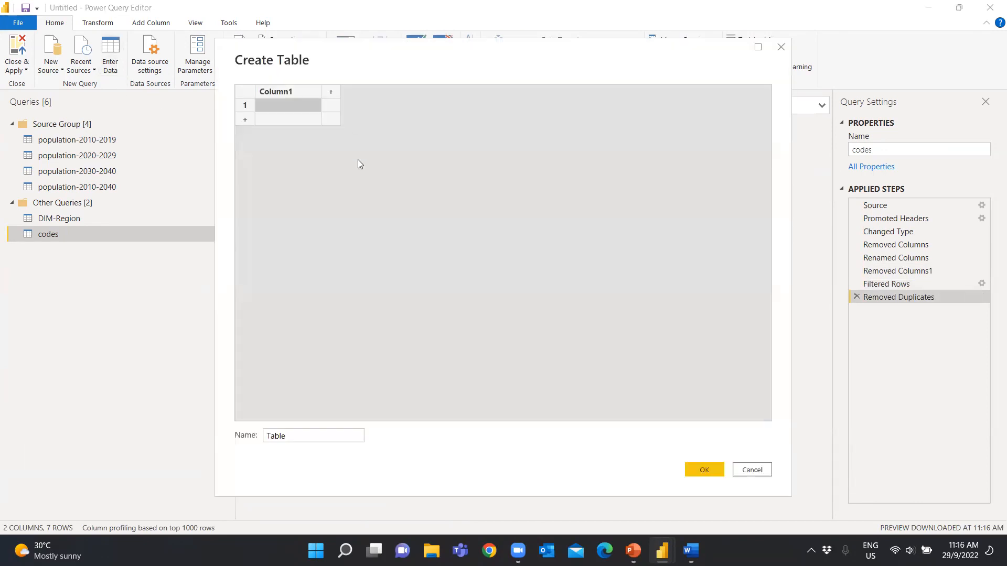
key("ctrl+v")
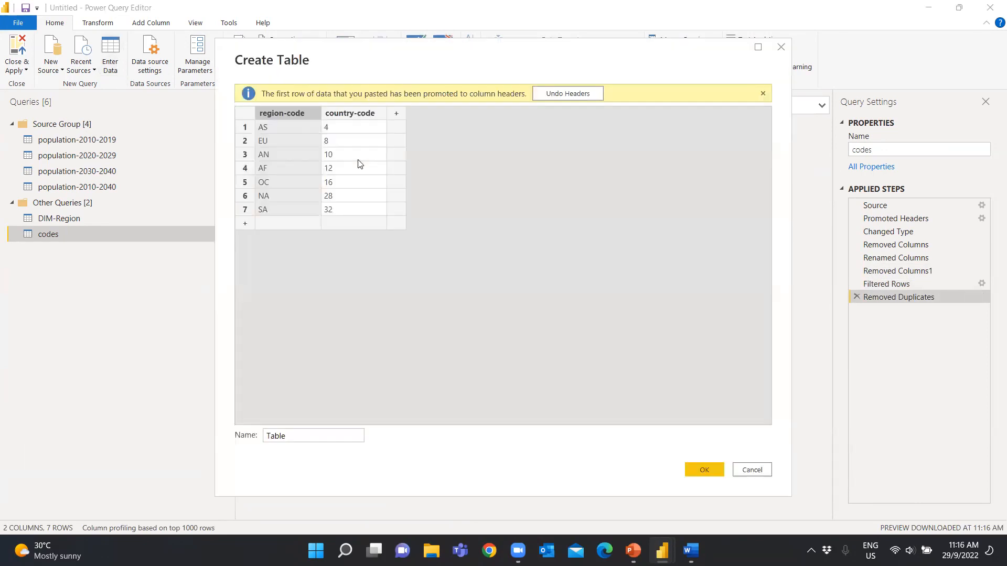
Add a third column named region to the pasted table
left_click(397, 113)
type("re")
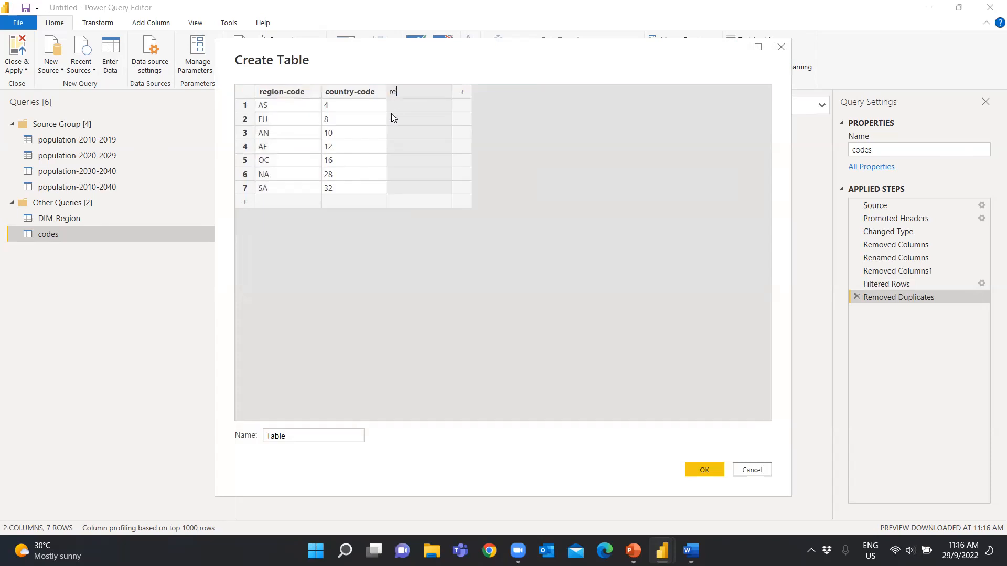
type("gion")
key("Return")
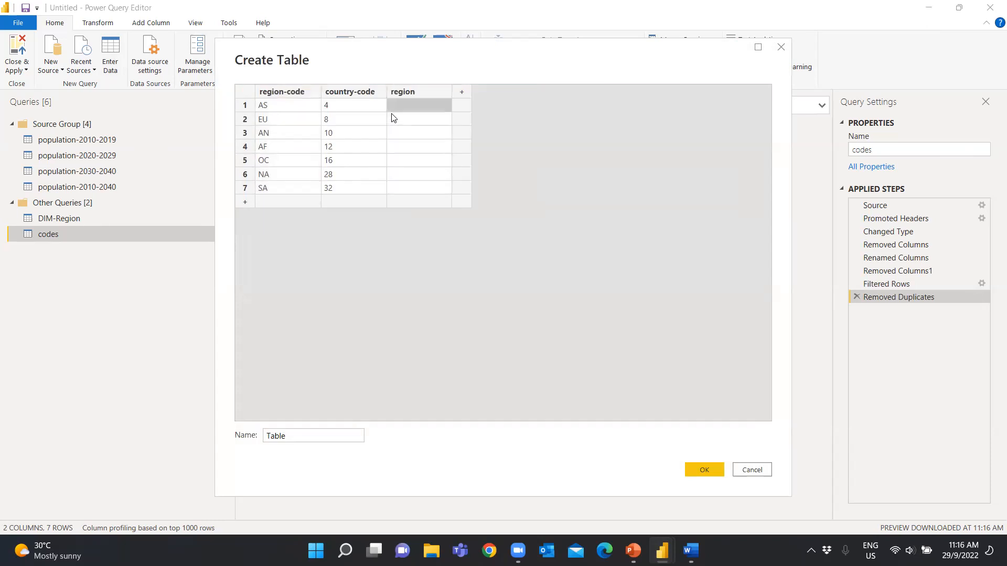
Fill the region column with Asia, Europe, Antartica, Africa, Ocenia, North America and South America, and create the table
type("Asia")
key("Return")
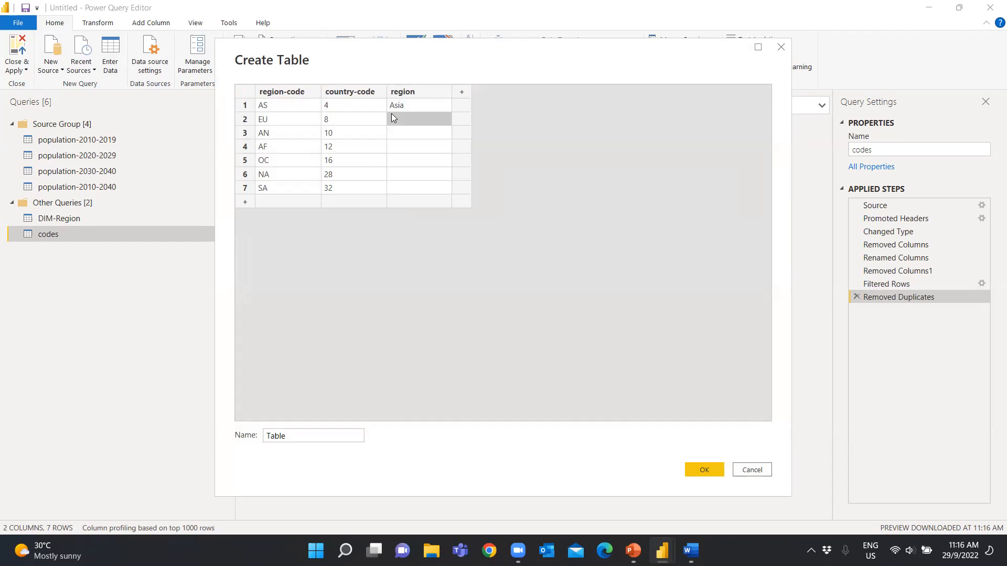
type("Europe")
key("Return")
type("Antartica")
key("Return")
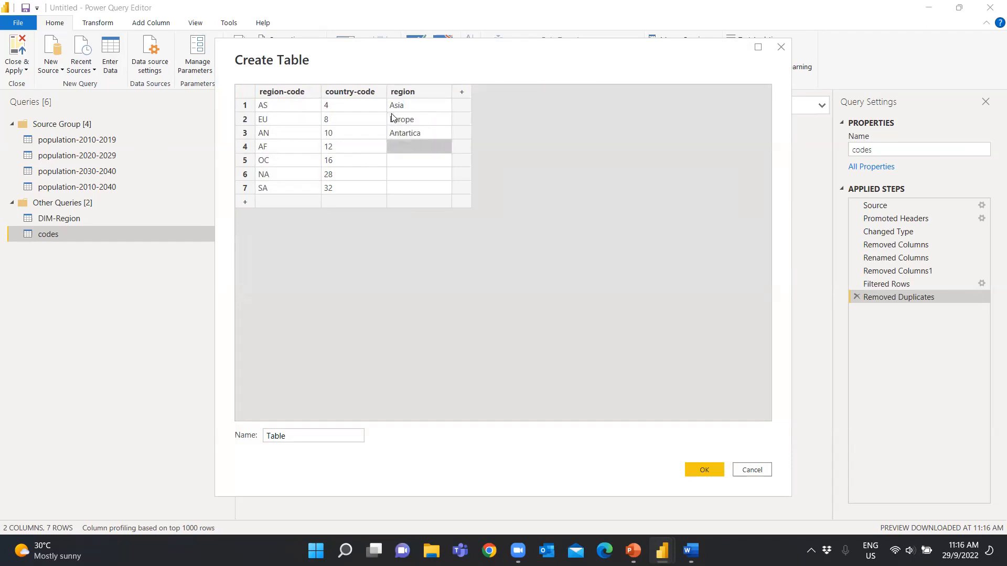
type("Africa")
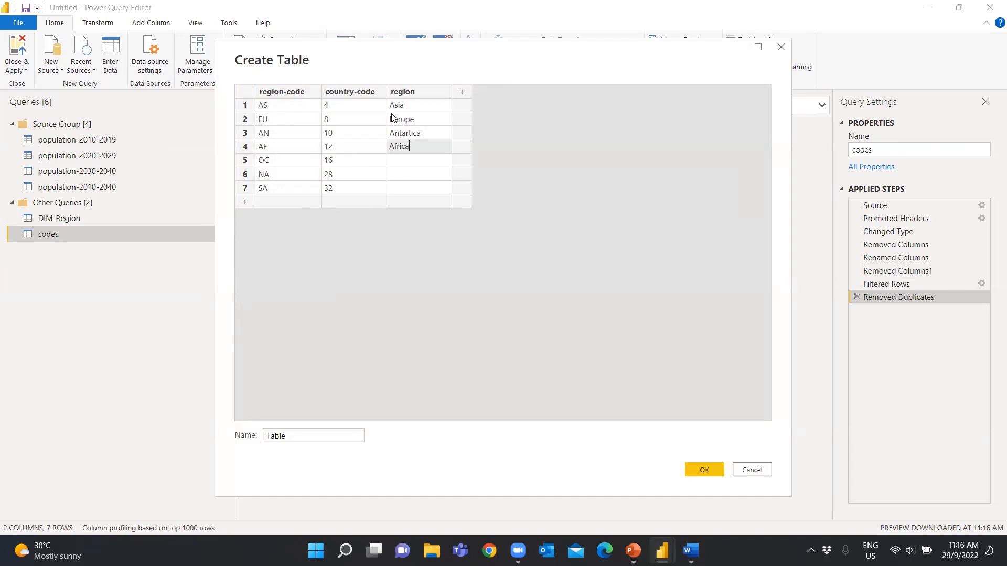
key("Return")
type("Ocenia")
key("Return")
type("North America")
key("Return")
type("South Amrica")
key("BackSpace")
key("BackSpace")
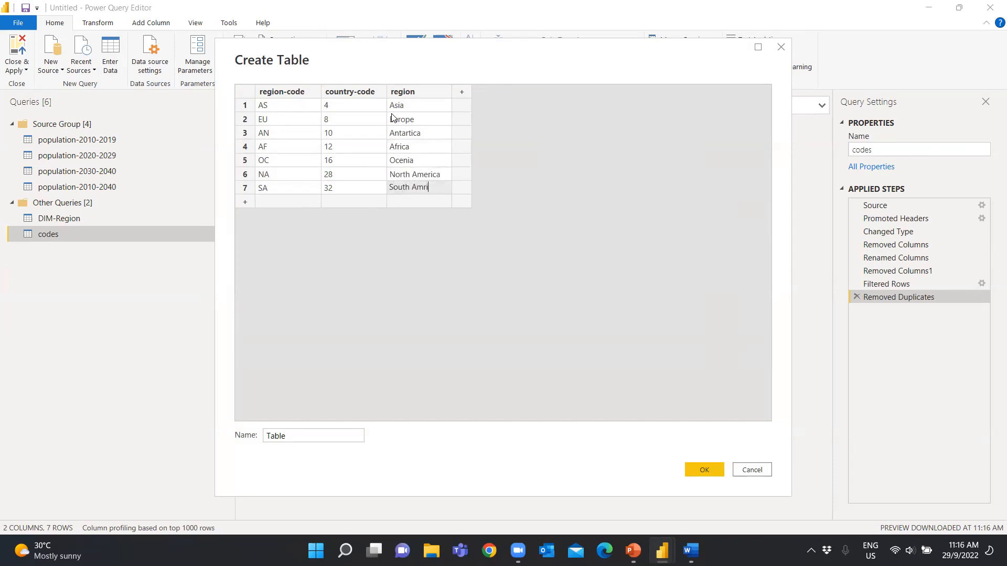
type("rica")
left_click(515, 276)
left_click(699, 473)
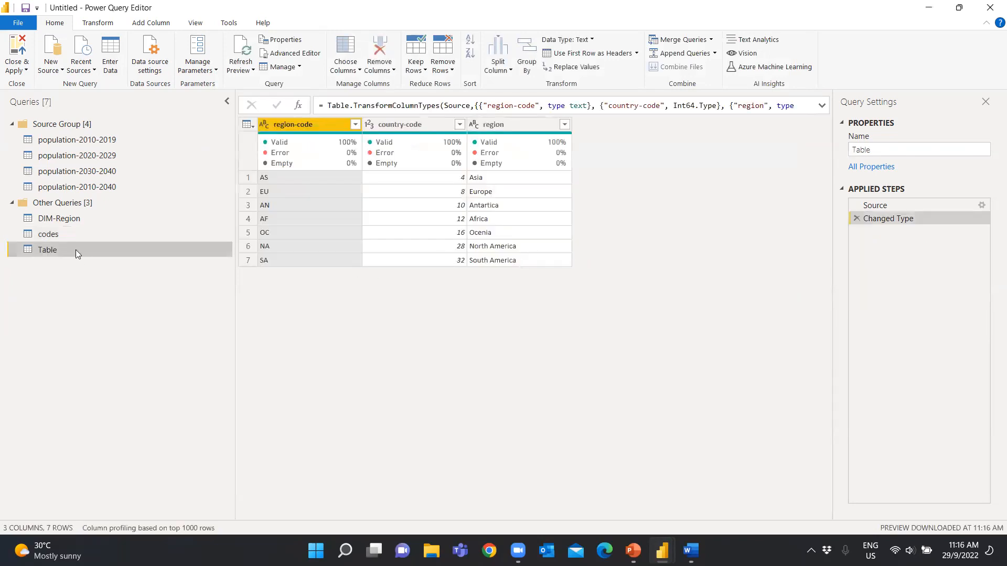
Rename the newly created Table query as region-details
double_click(66, 250)
type("region-details")
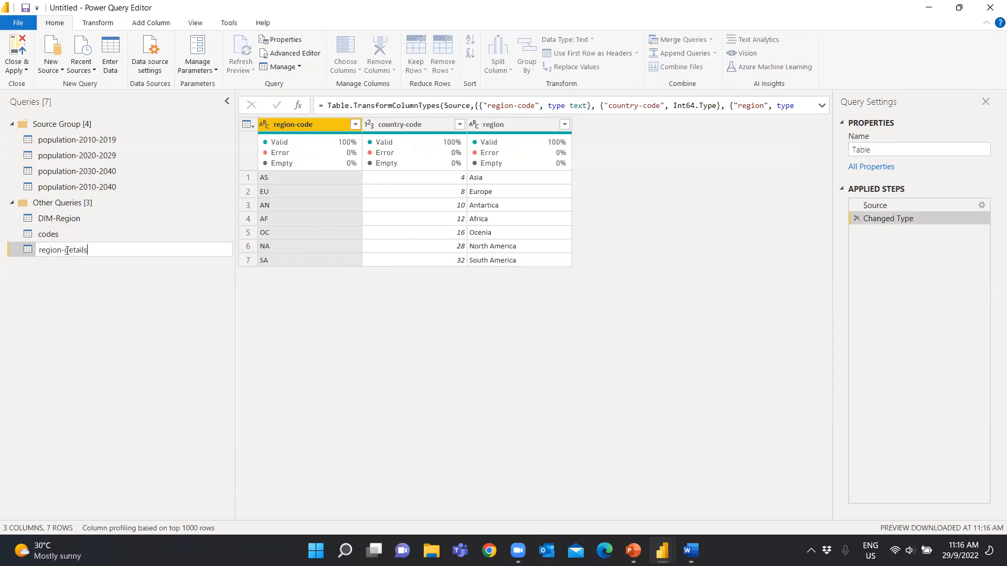
left_click(129, 395)
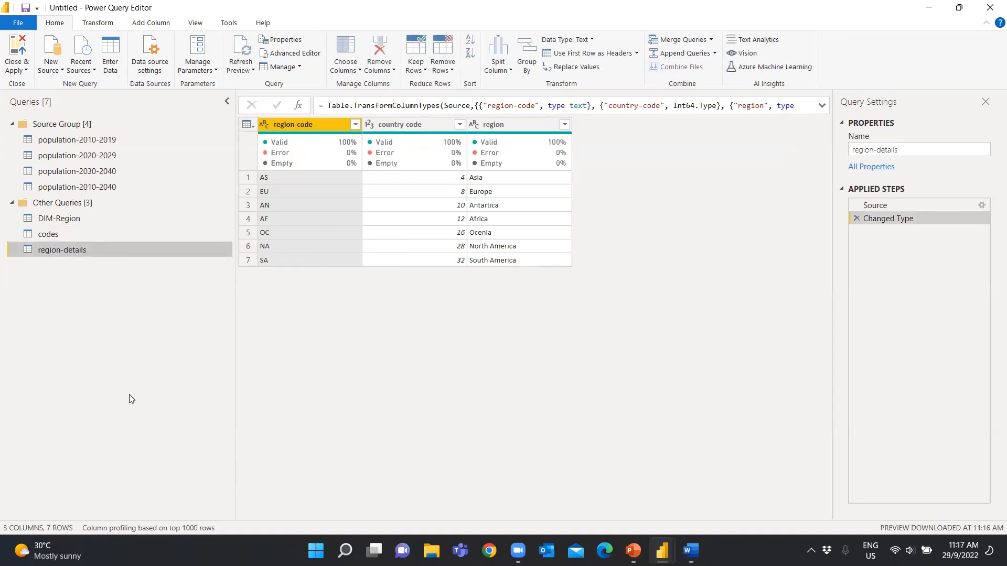
left_click(71, 234)
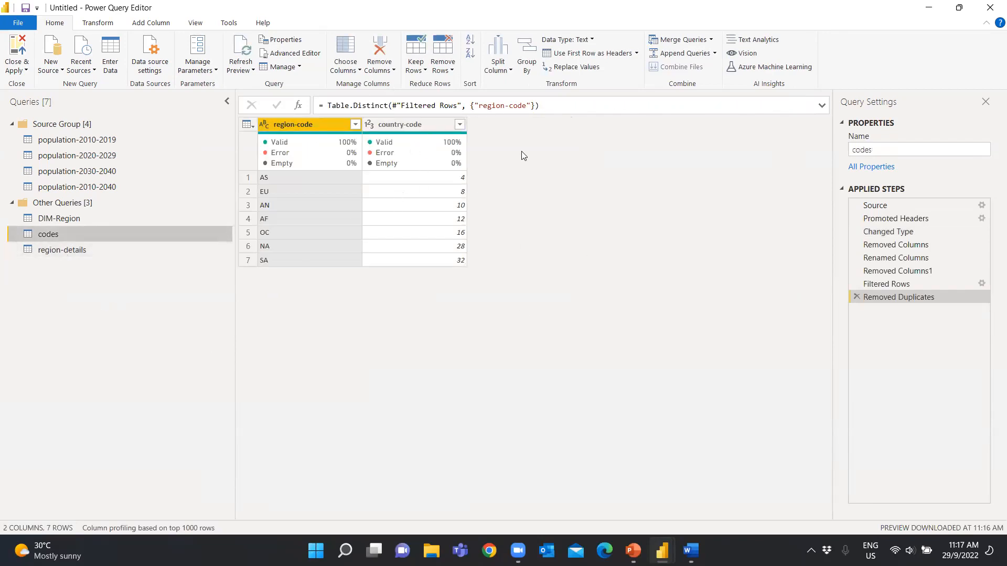
left_click(58, 250, "ctrl")
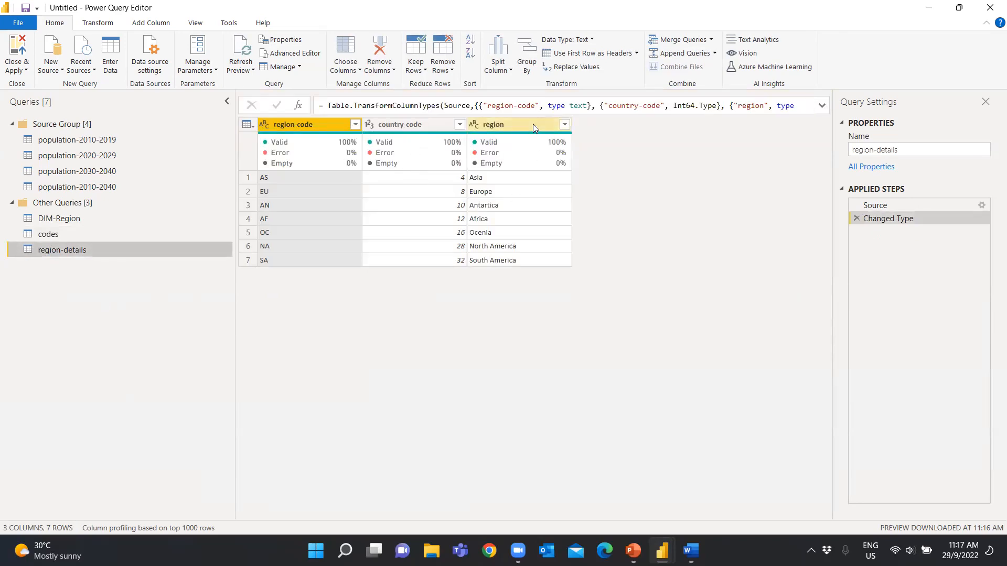
left_click(85, 237)
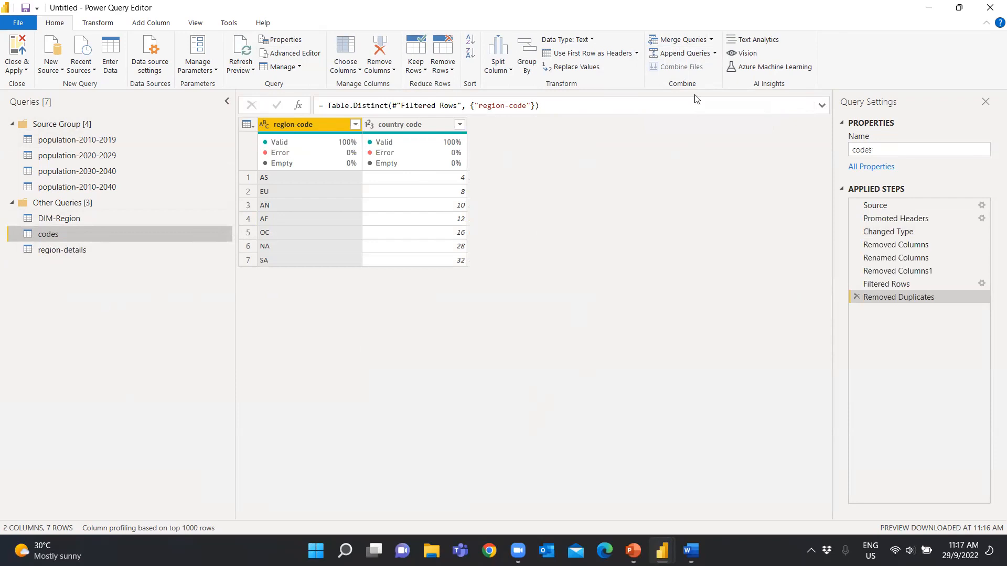
left_click(710, 40)
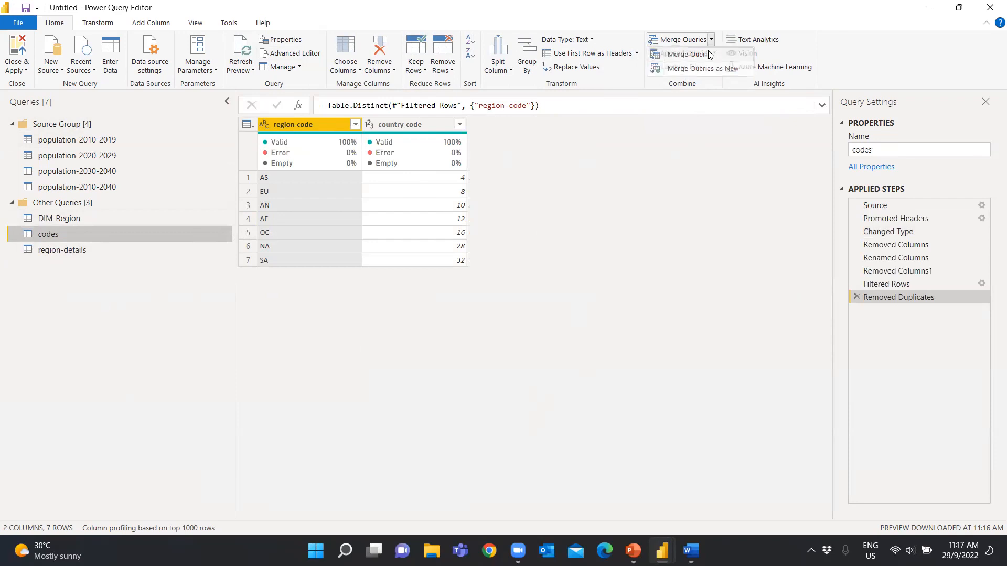
left_click(707, 55)
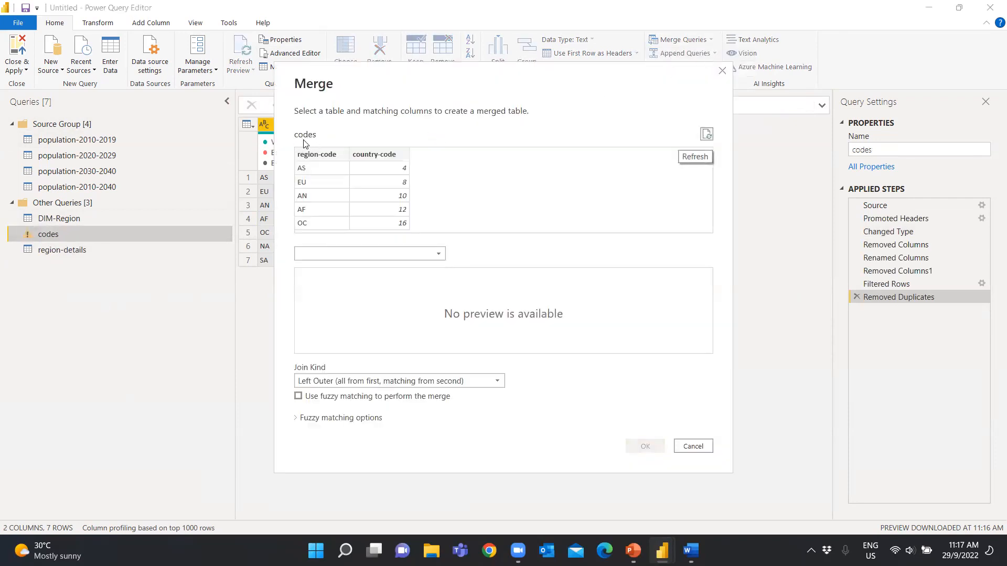
left_click(387, 254)
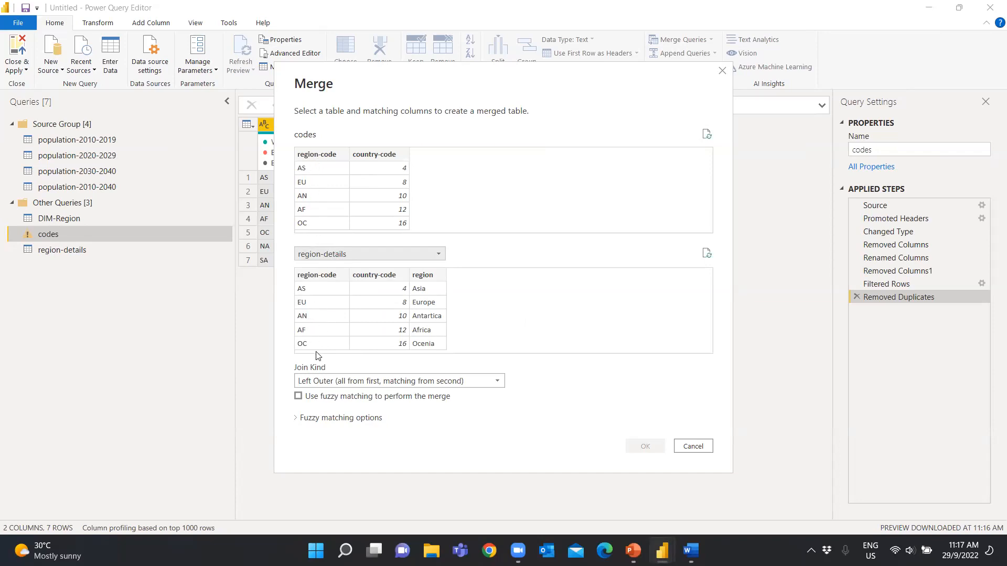
left_click(722, 72)
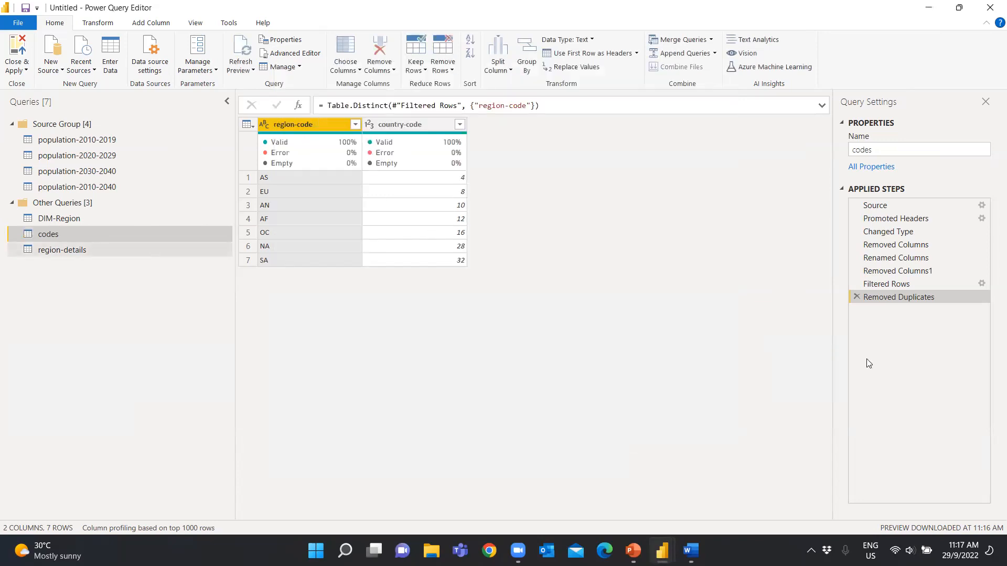
Delete the Removed Duplicates step from codes and merge the query with region-details on region-code using an Inner (only matching rows) join
left_click(856, 297)
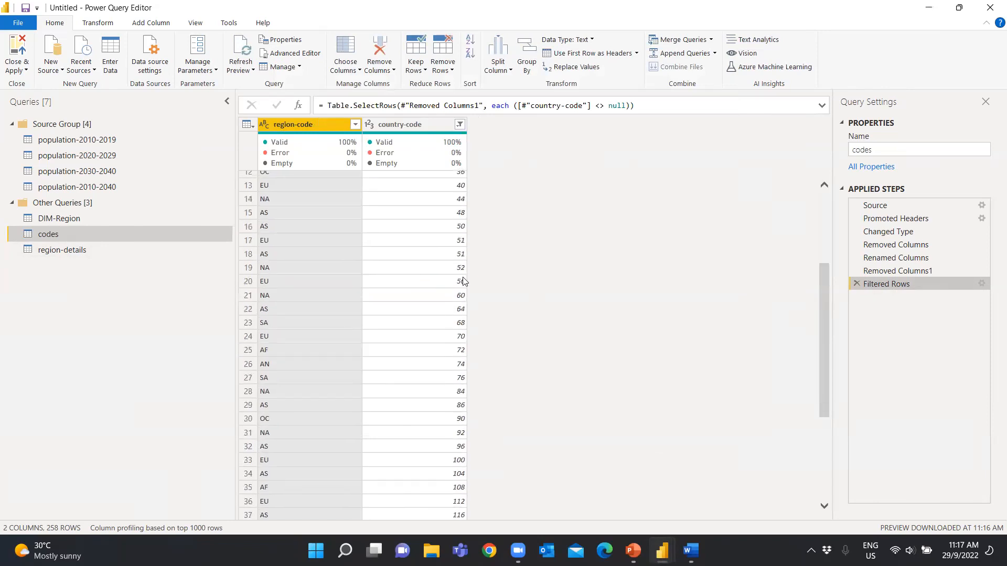
left_click(711, 40)
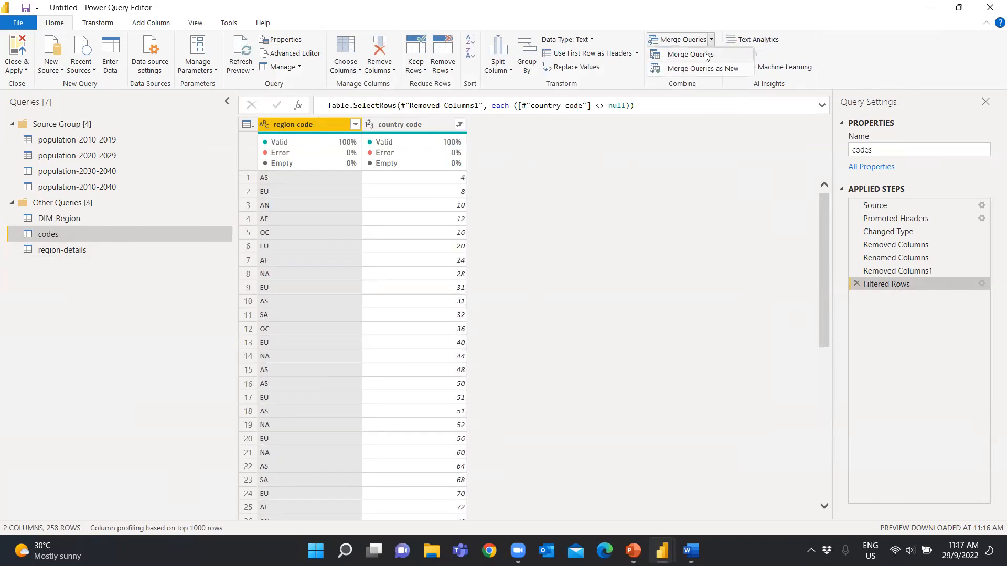
left_click(707, 55)
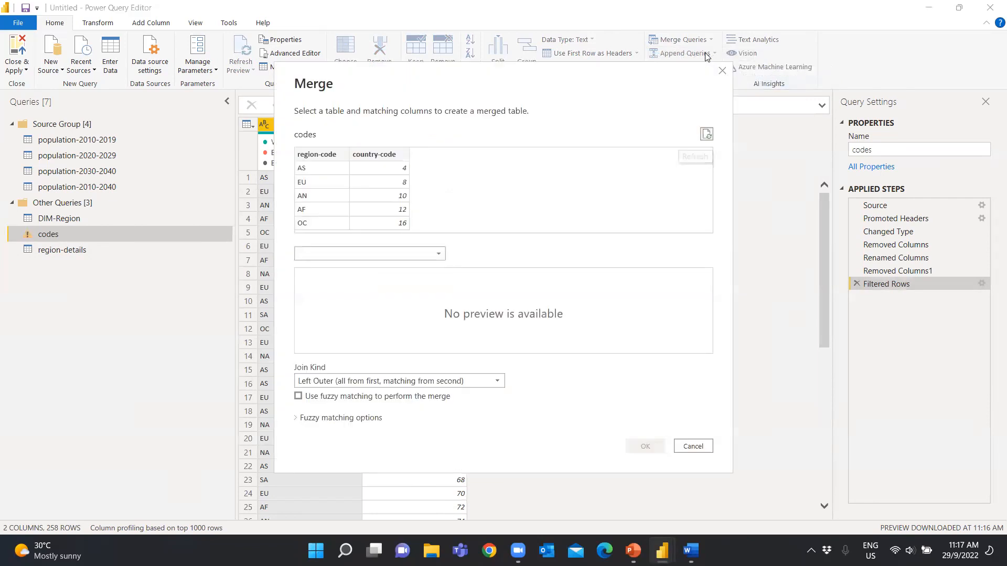
left_click(390, 255)
left_click(344, 343)
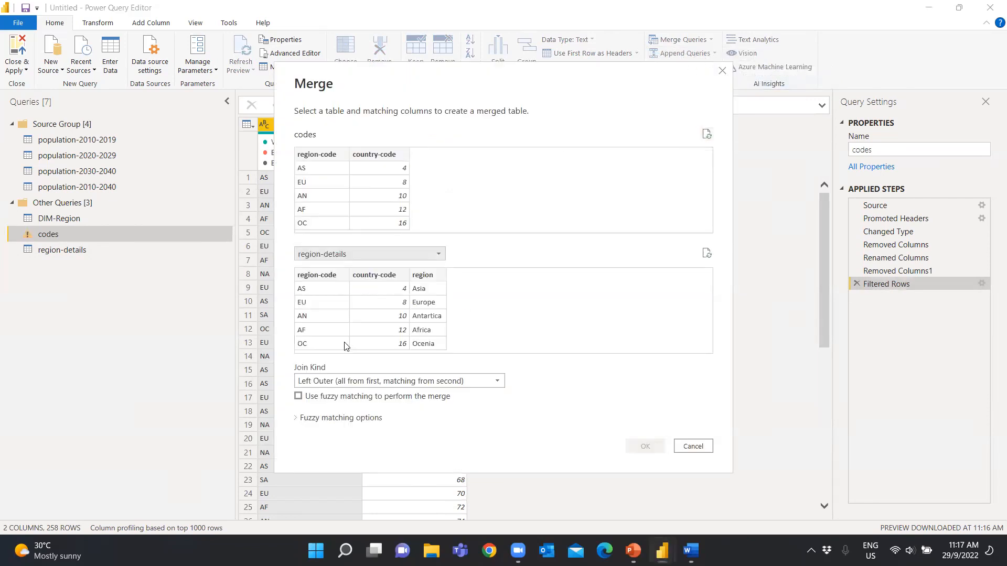
left_click(327, 156)
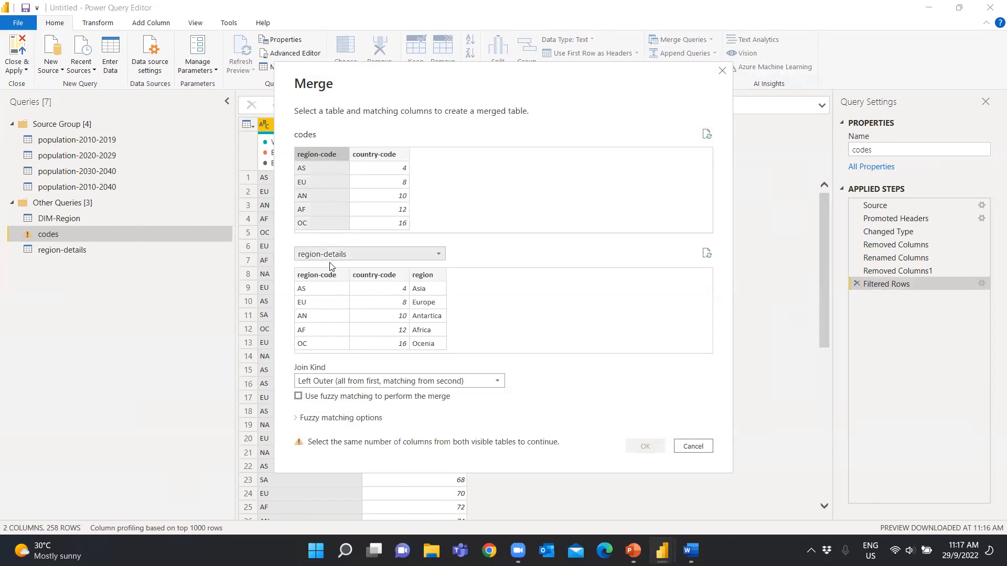
left_click(322, 275)
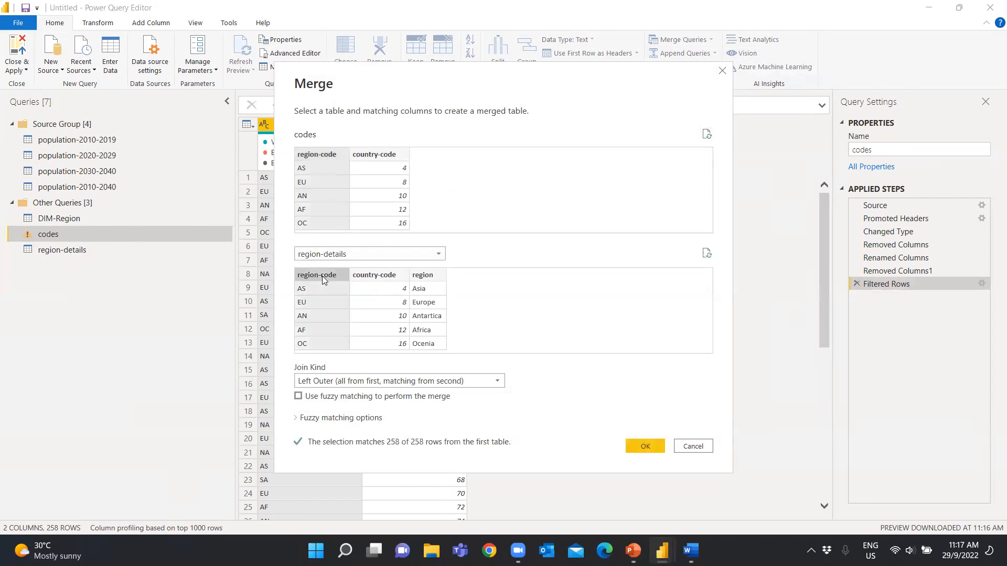
left_click(497, 381)
left_click(367, 434)
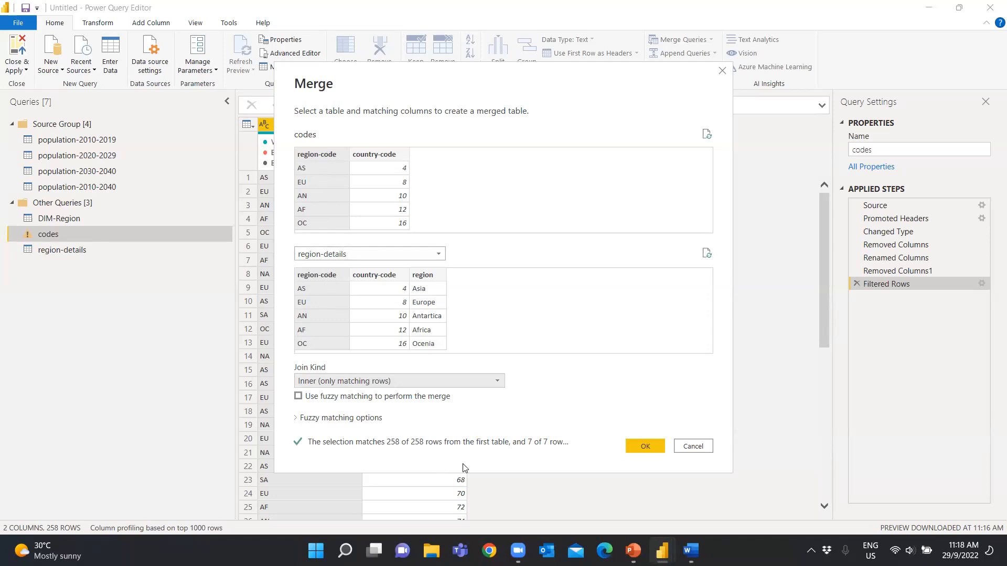
left_click(653, 444)
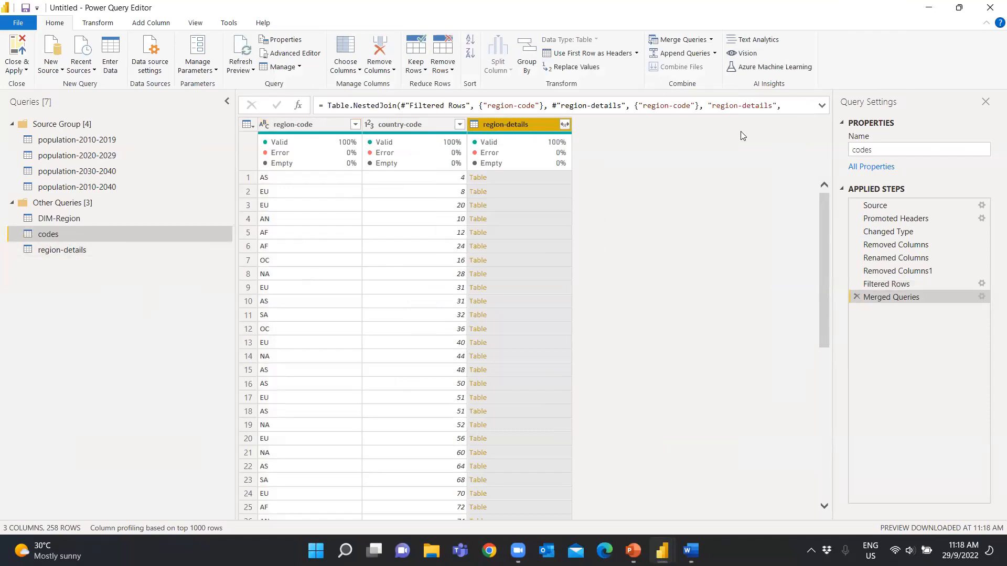
Expand only the region field from the merged region-details column in codes and rename the resulting column as region
left_click(564, 125)
left_click(374, 190)
left_click(373, 233)
left_click(491, 290)
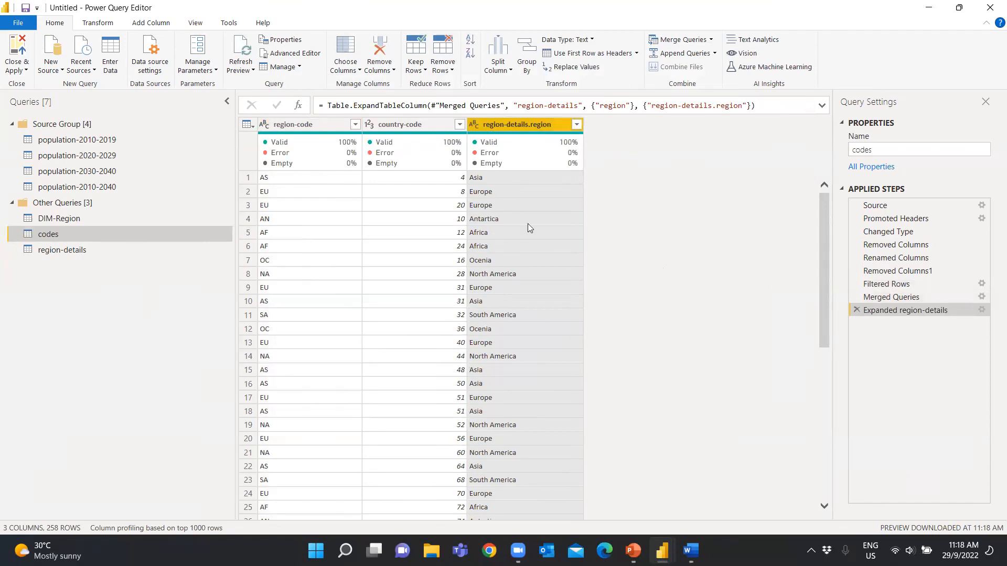
double_click(527, 123)
type("r")
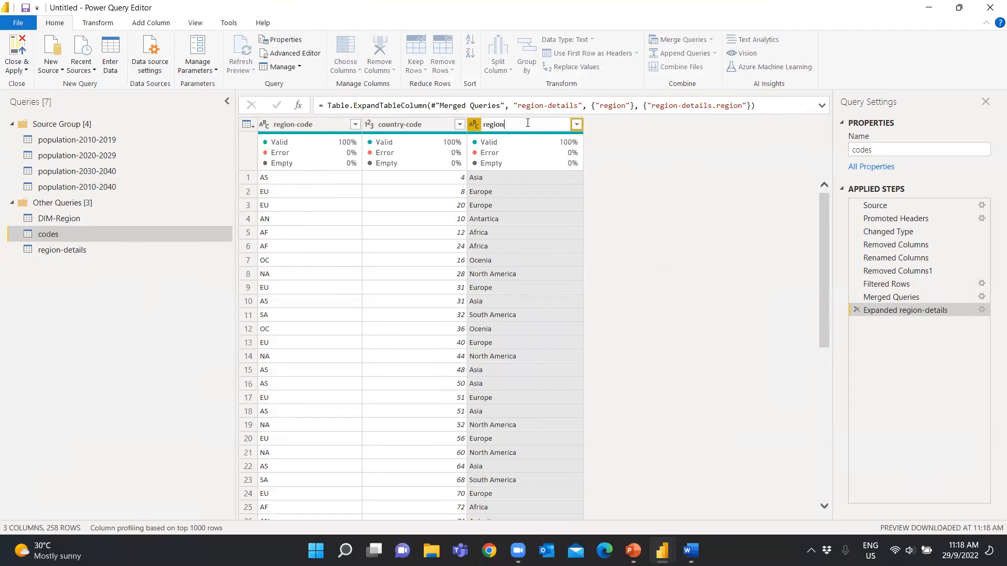
left_click(645, 184)
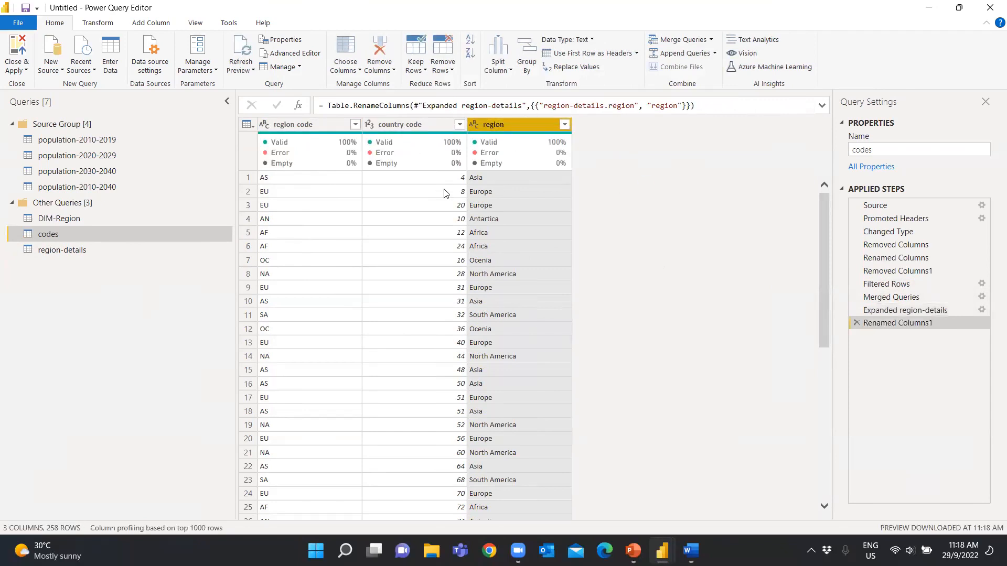
Open the DIM-Region query and turn off the column quality display in the data preview
left_click(57, 219)
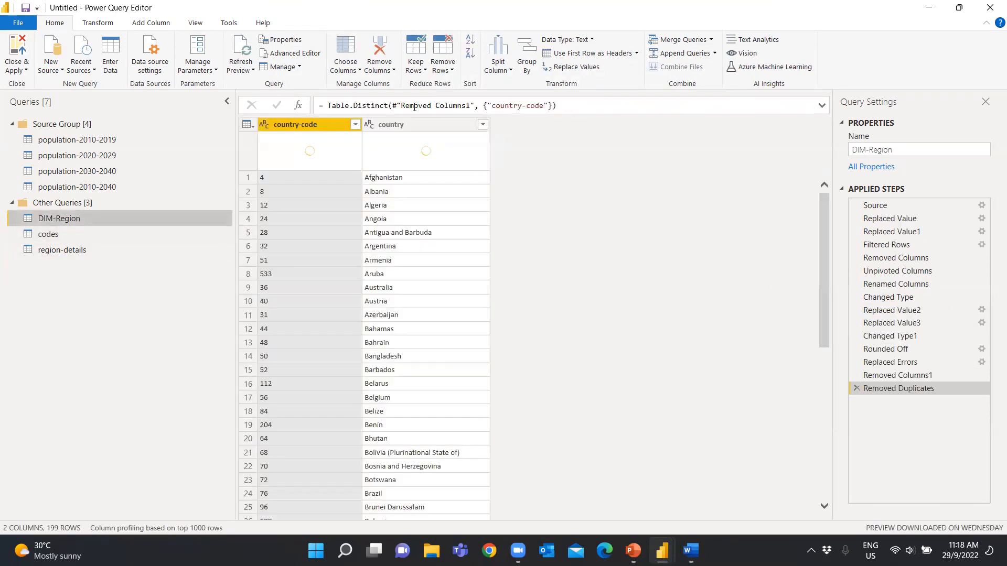
left_click(55, 234)
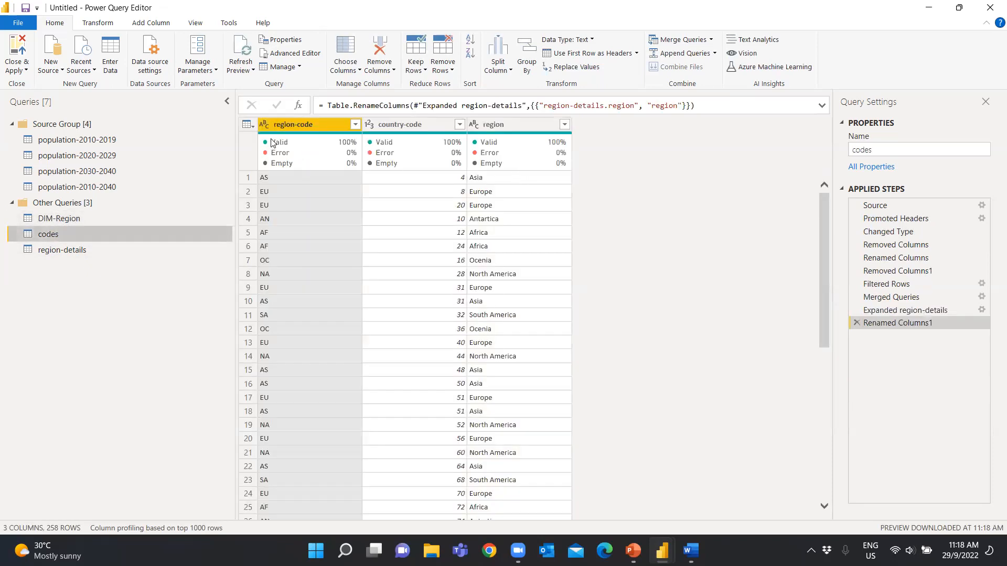
left_click(53, 223)
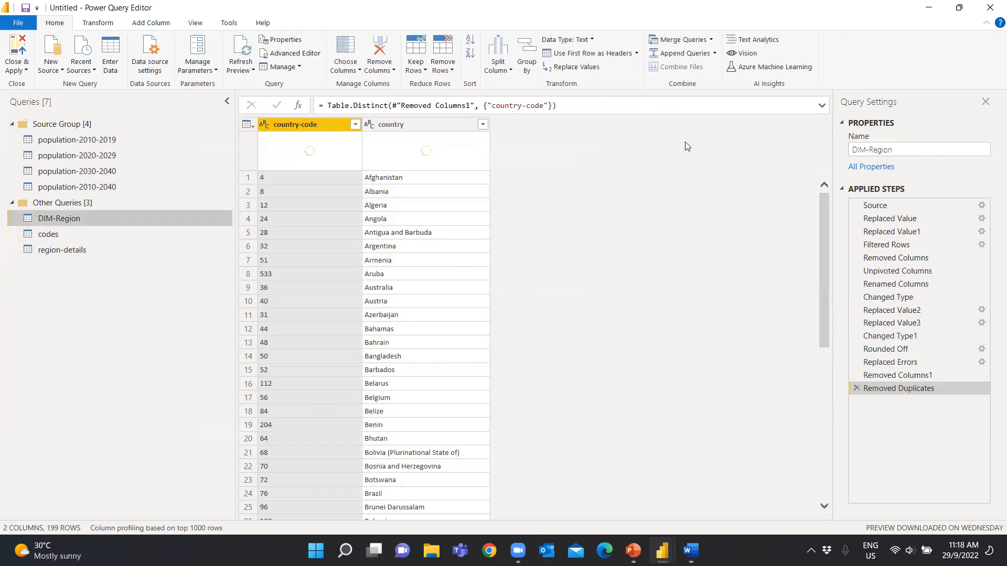
left_click(198, 22)
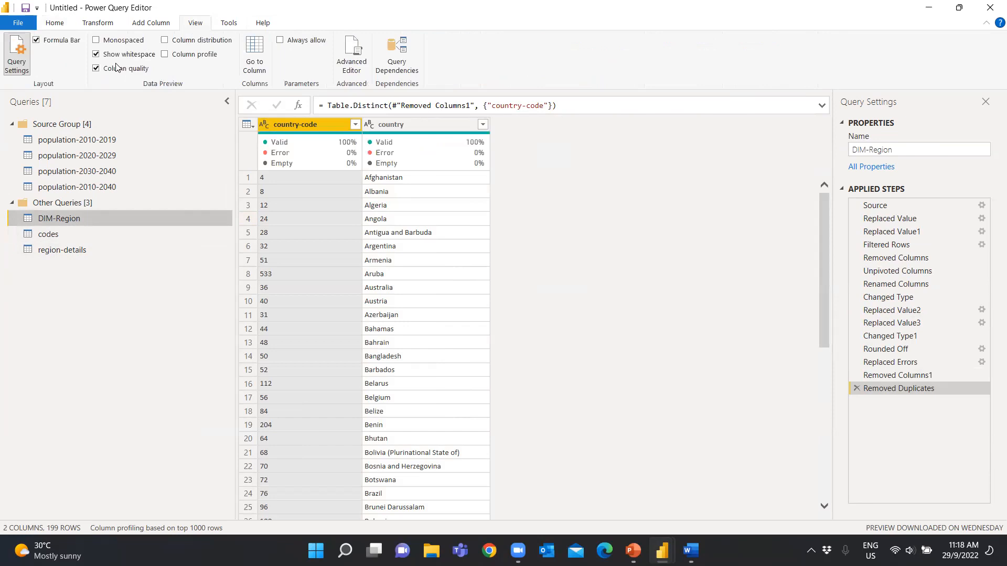
left_click(96, 69)
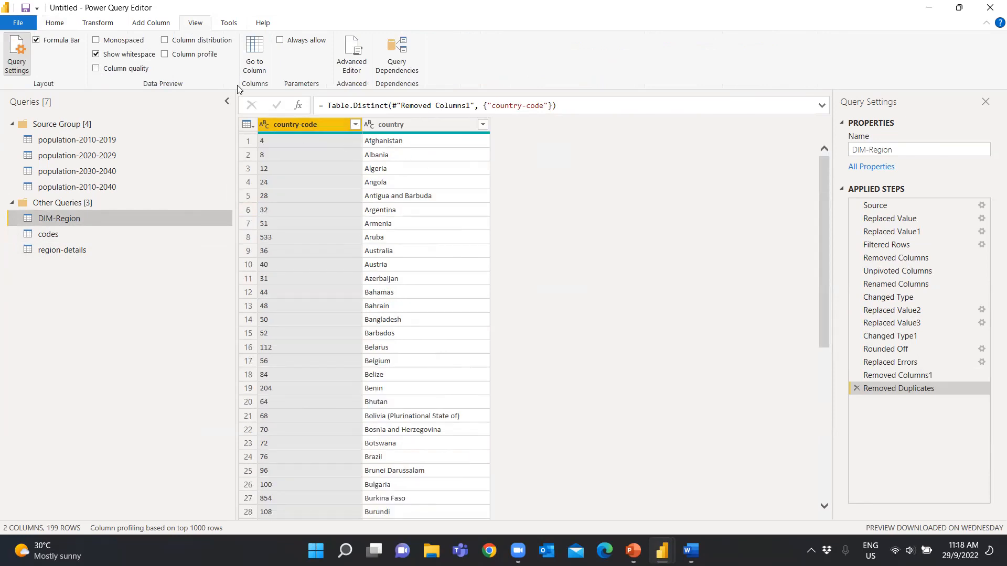
left_click(53, 24)
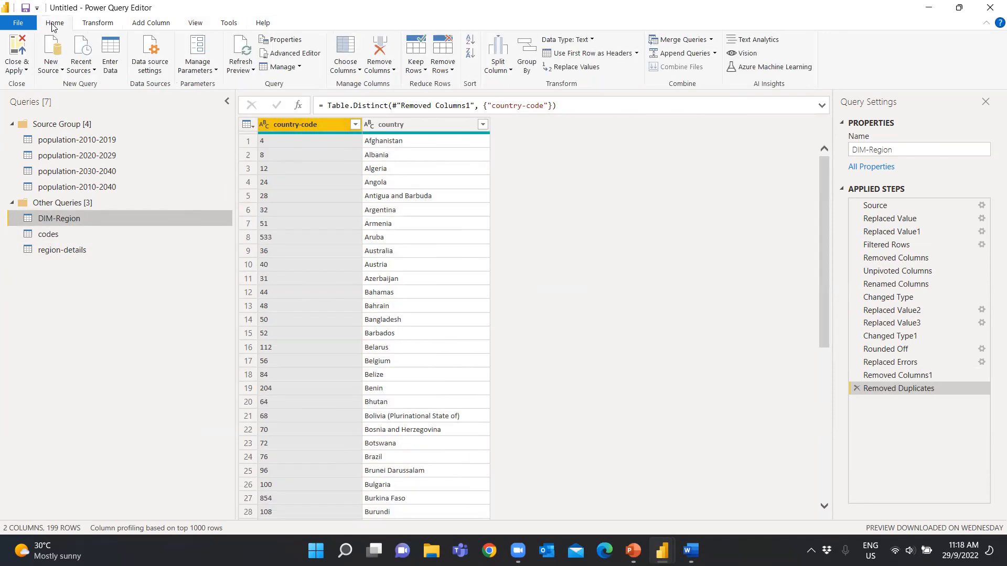
left_click_drag(86, 220, 53, 243)
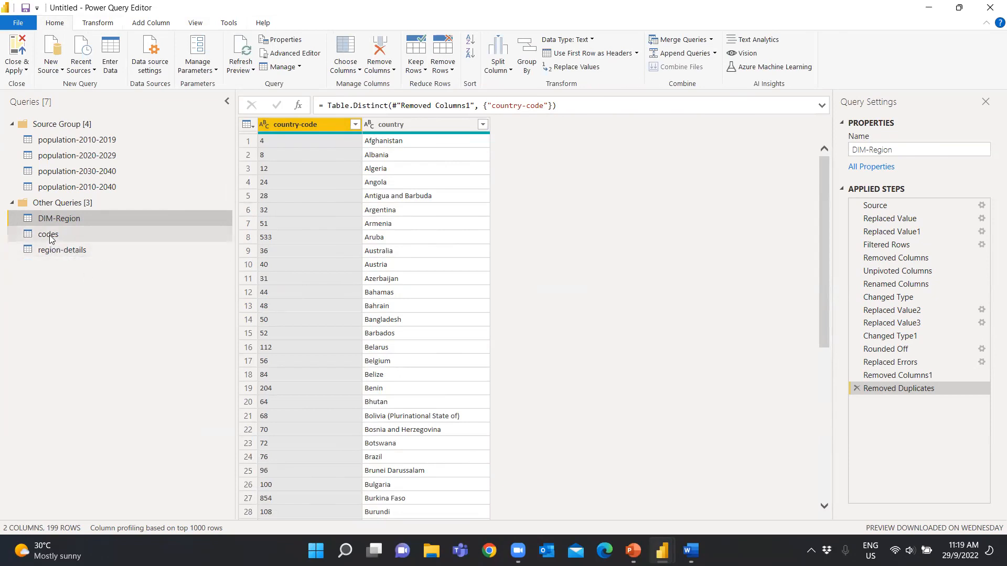
left_click(710, 40)
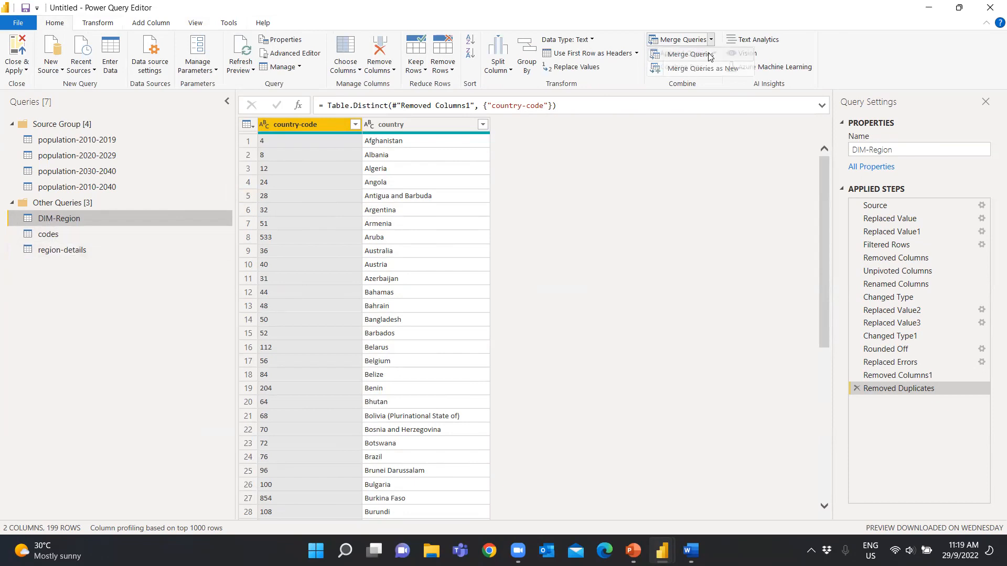
left_click(709, 55)
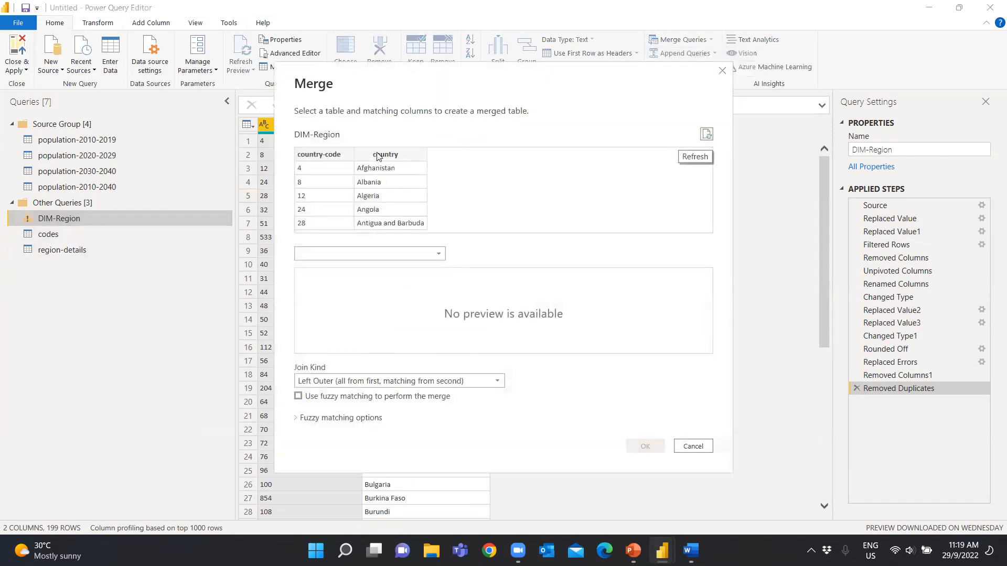
left_click(427, 254)
left_click(337, 282)
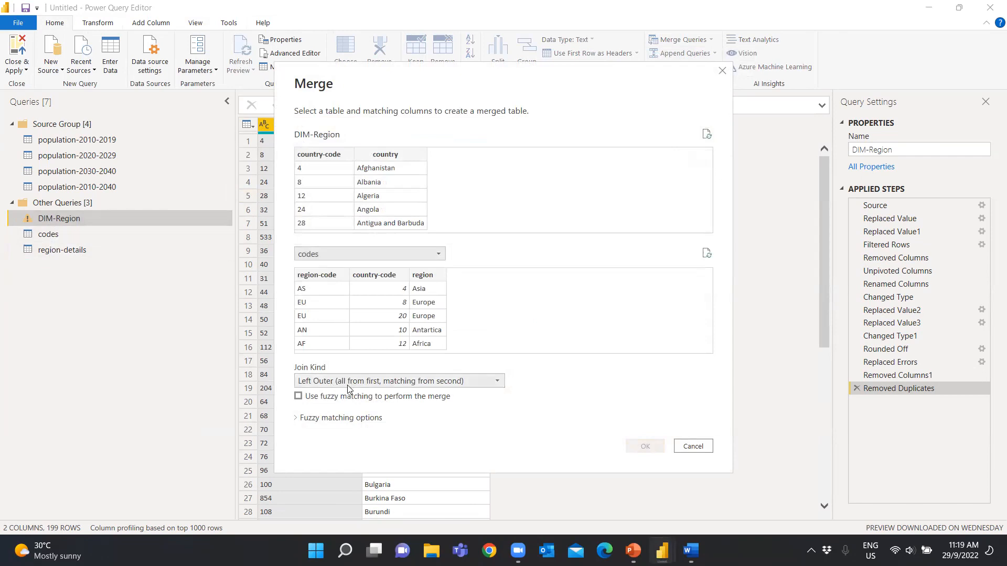
left_click(323, 158)
left_click(374, 275)
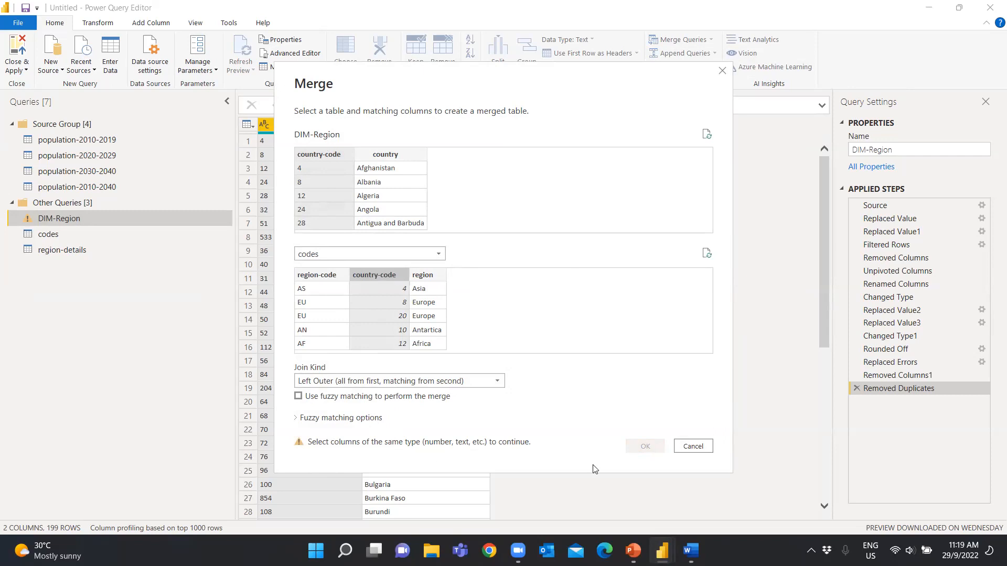
left_click(692, 446)
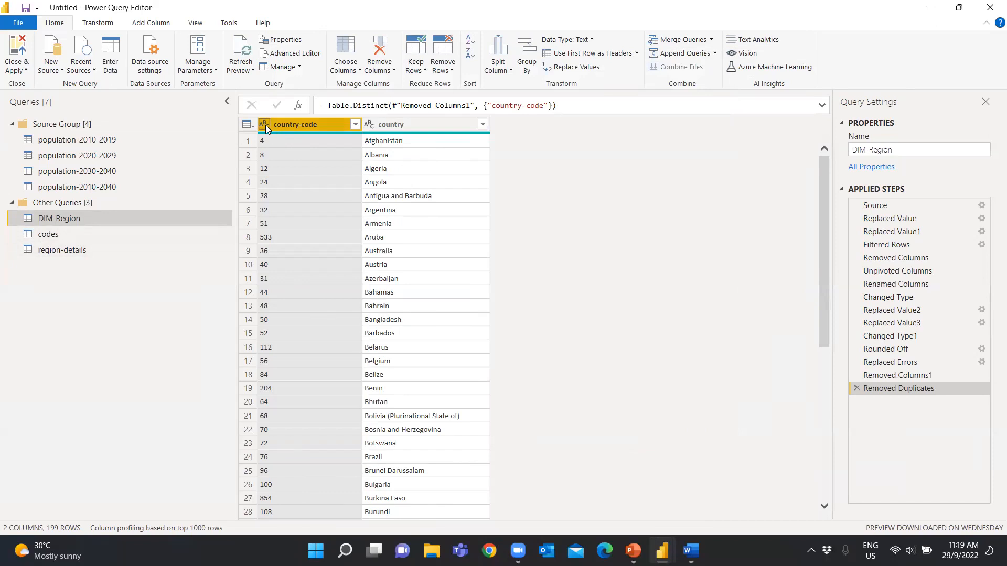
Change the data type of the country-code column in the codes query to Text
left_click(59, 235)
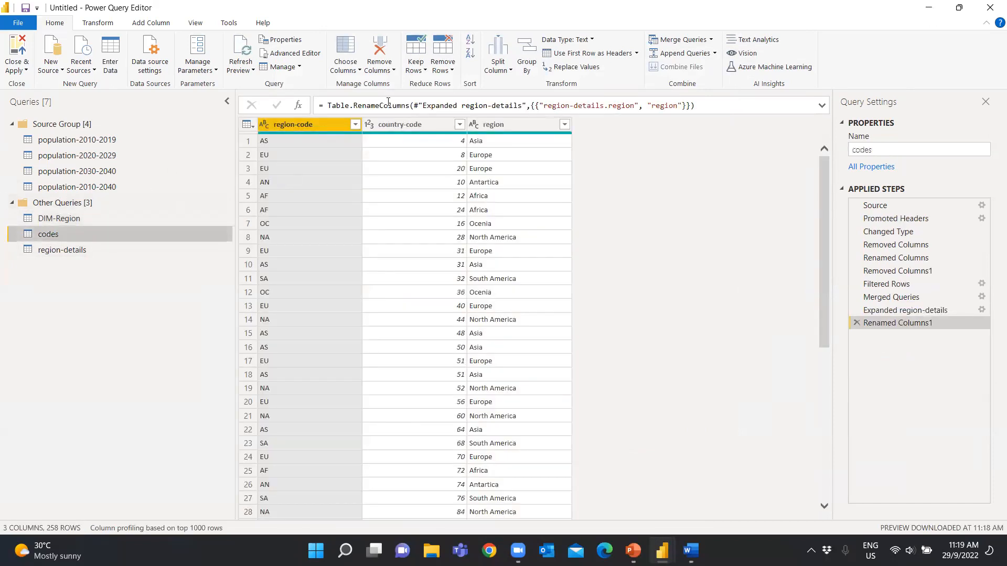
left_click(370, 126)
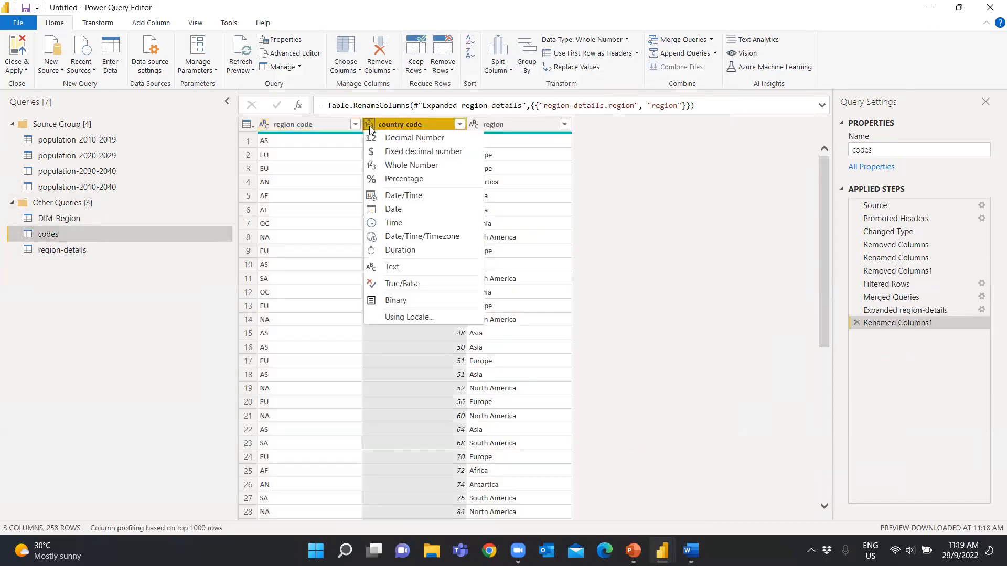
left_click(401, 267)
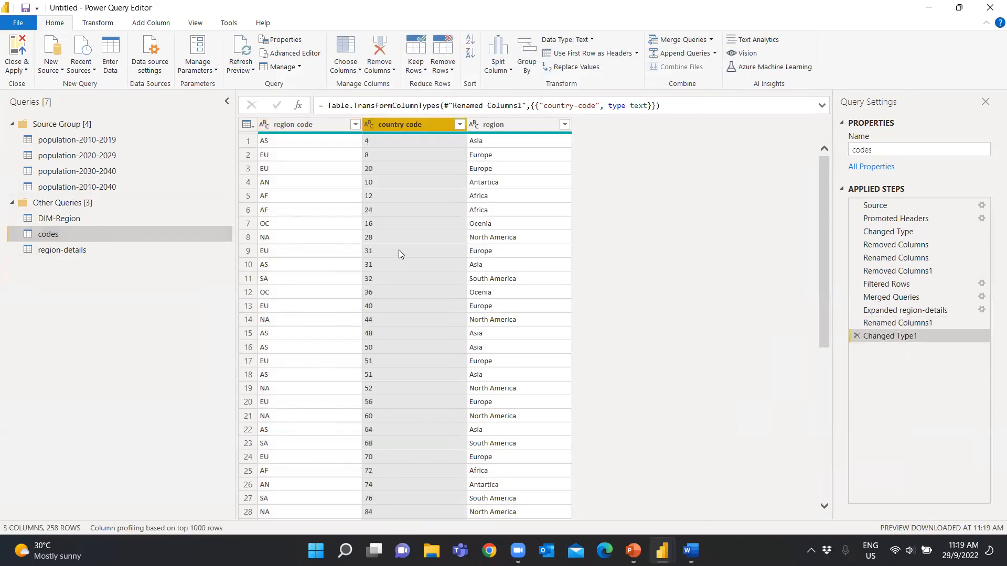
Merge DIM-Region with codes on country-code using a Left Anti (rows only in first) join
left_click(107, 218)
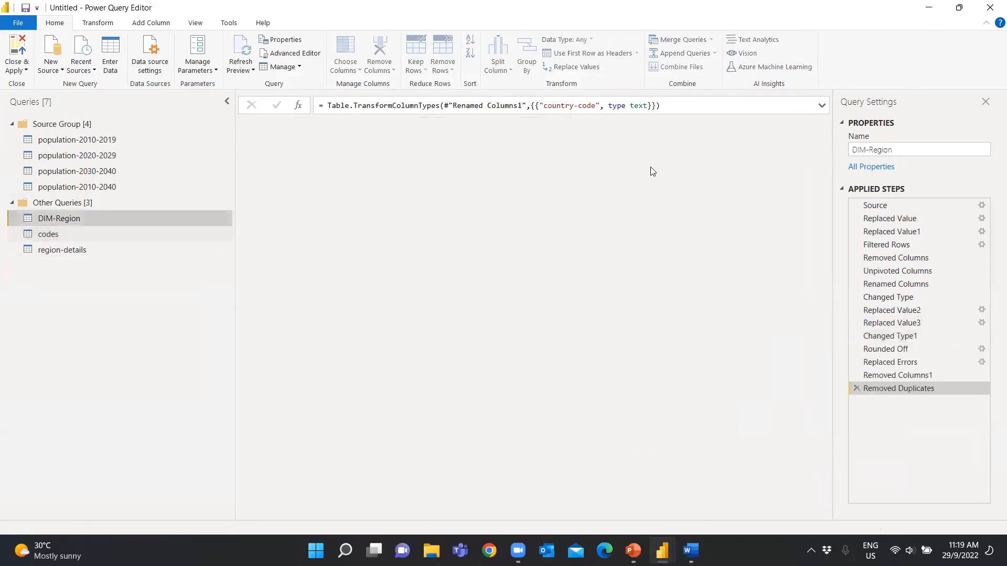
left_click(711, 40)
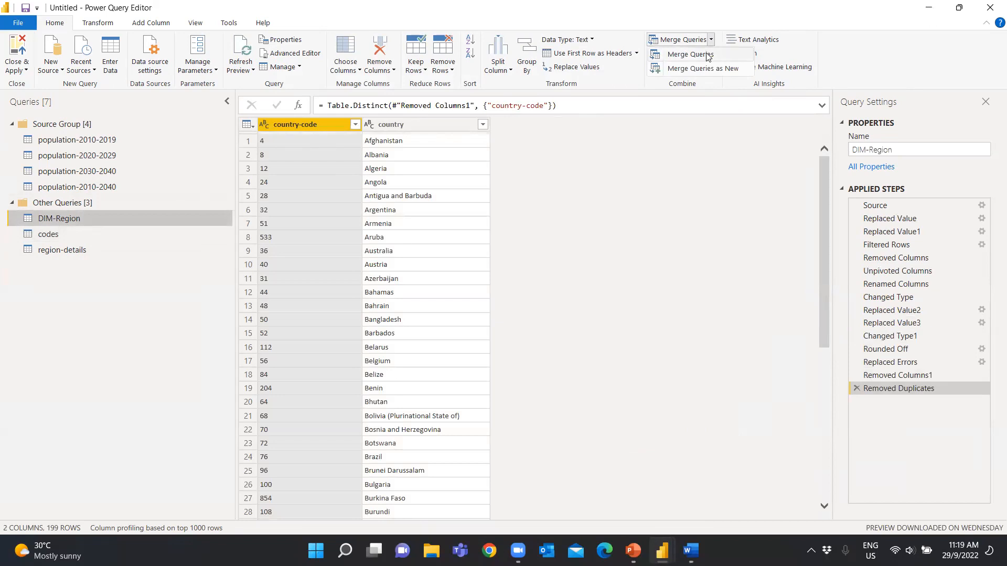
left_click(708, 55)
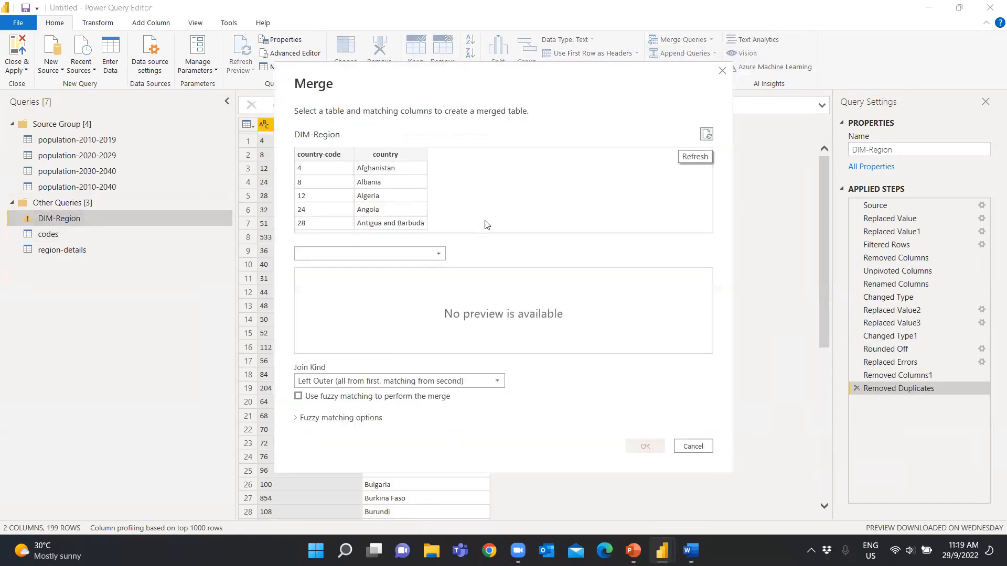
left_click(427, 261)
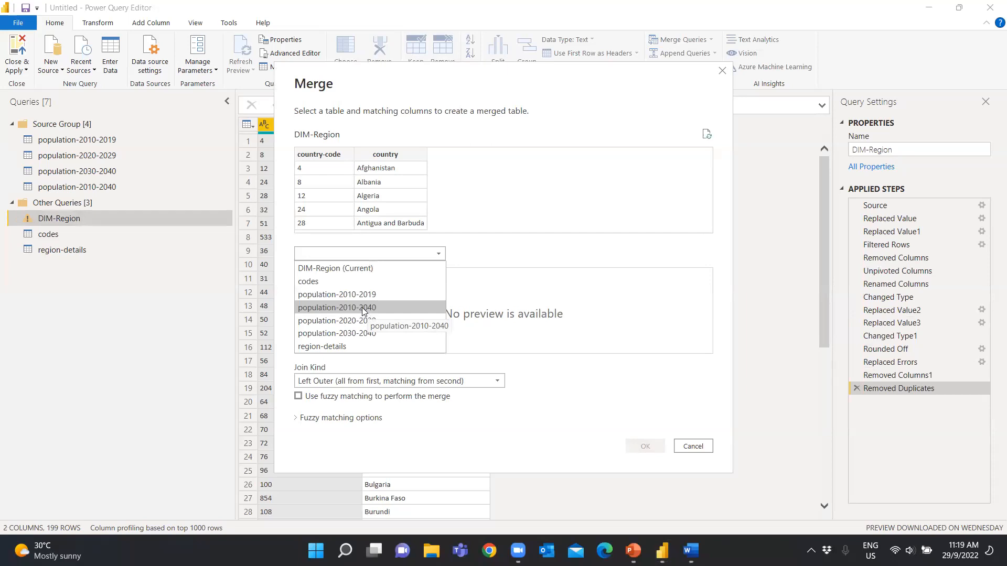
left_click(350, 282)
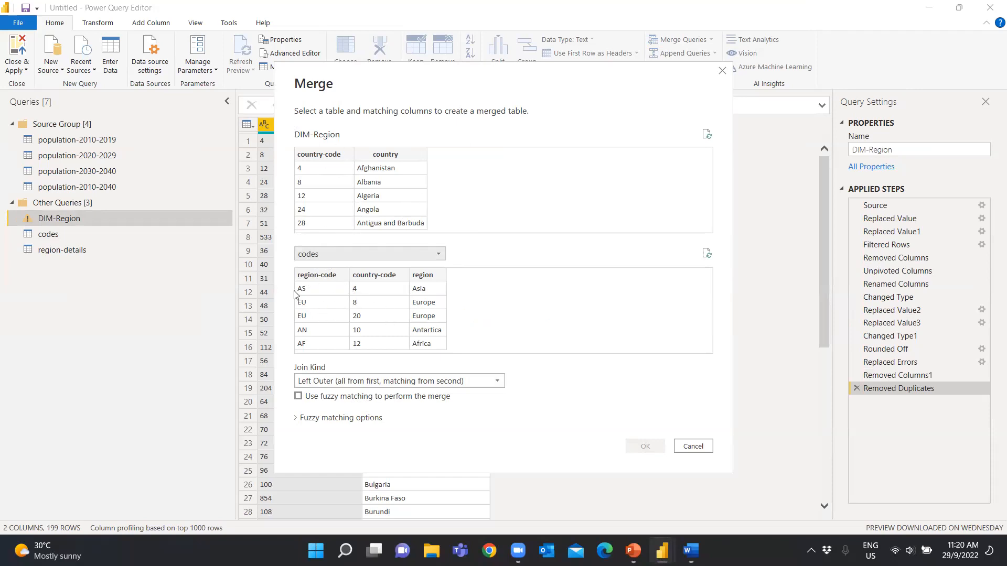
left_click(329, 160)
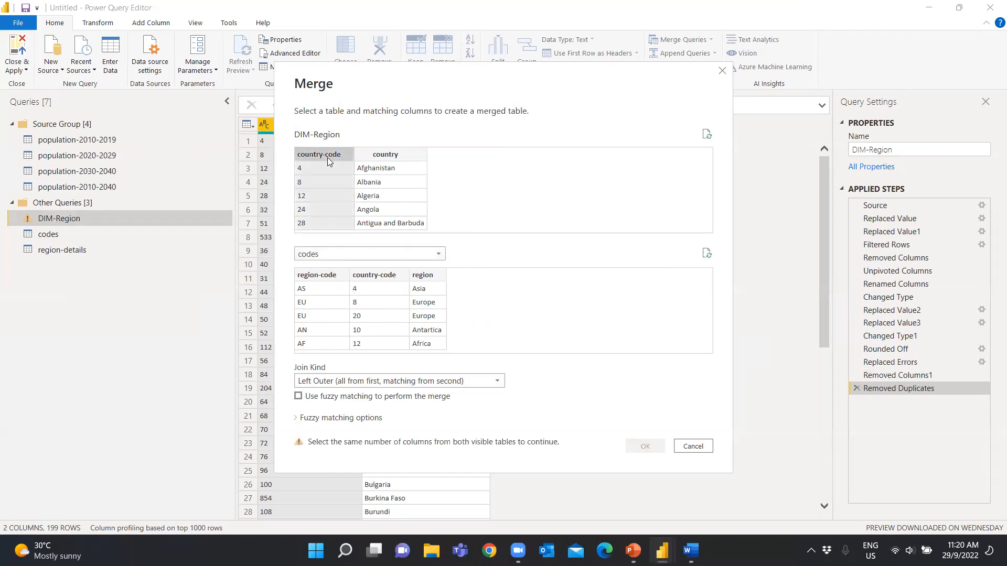
left_click(369, 280)
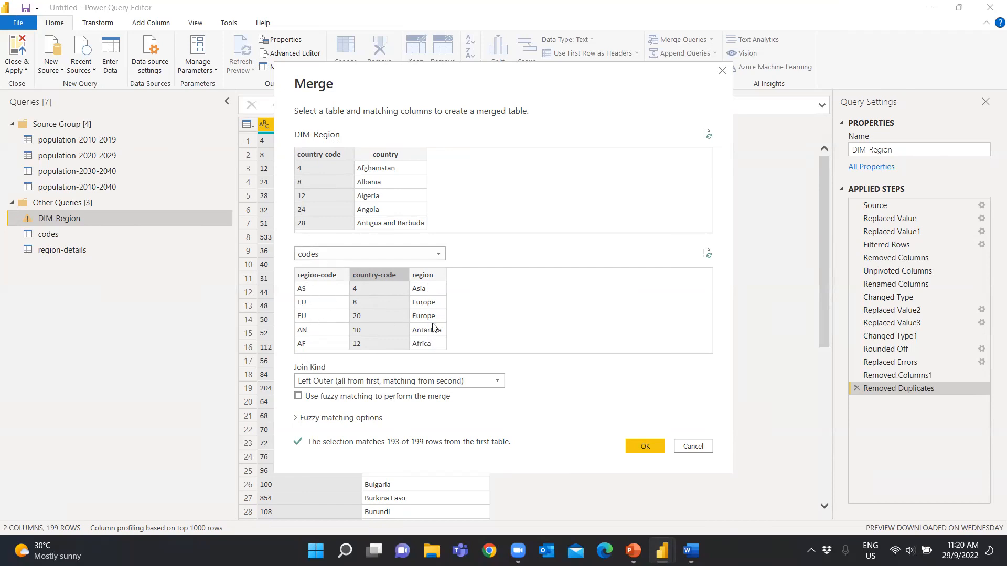
left_click(446, 381)
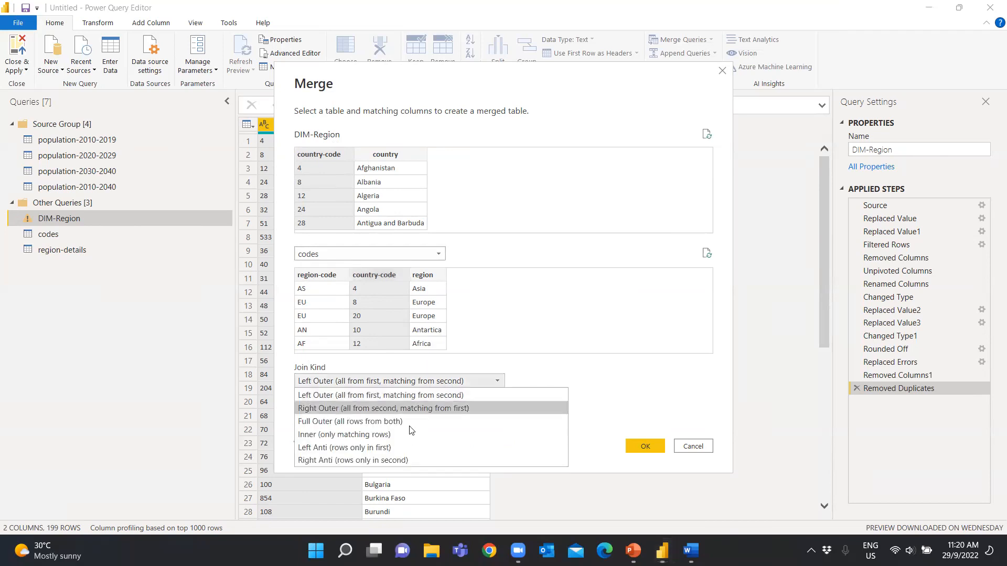
left_click(372, 448)
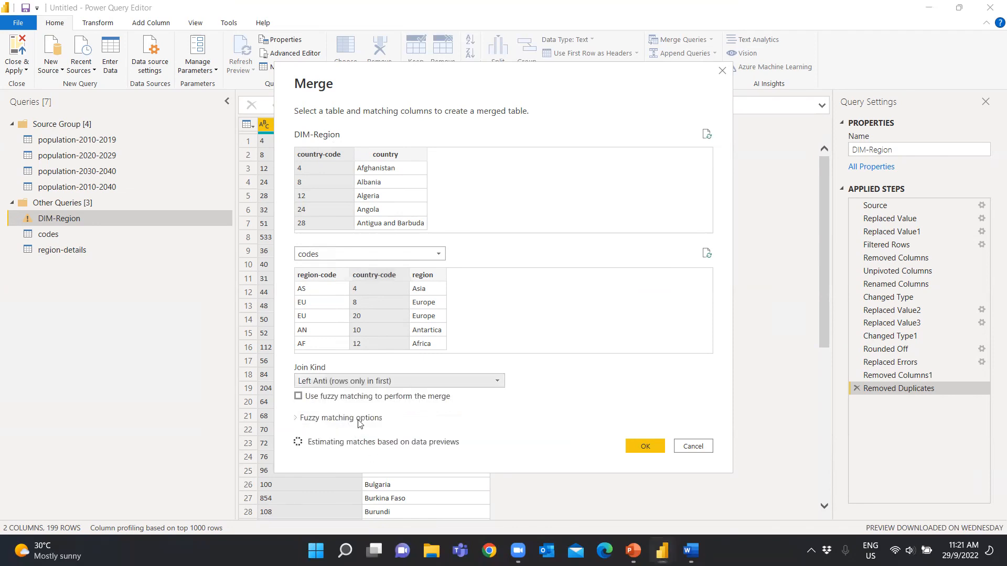
left_click(644, 446)
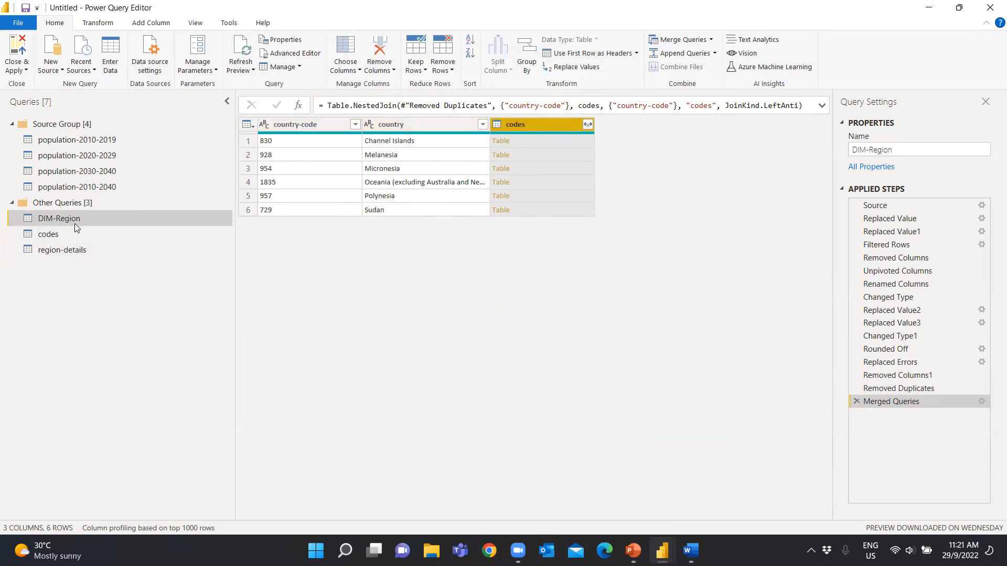
Remove the codes column from DIM-Region and paste a copy of the entire resulting table into a new manually entered table
right_click(528, 123)
left_click(559, 147)
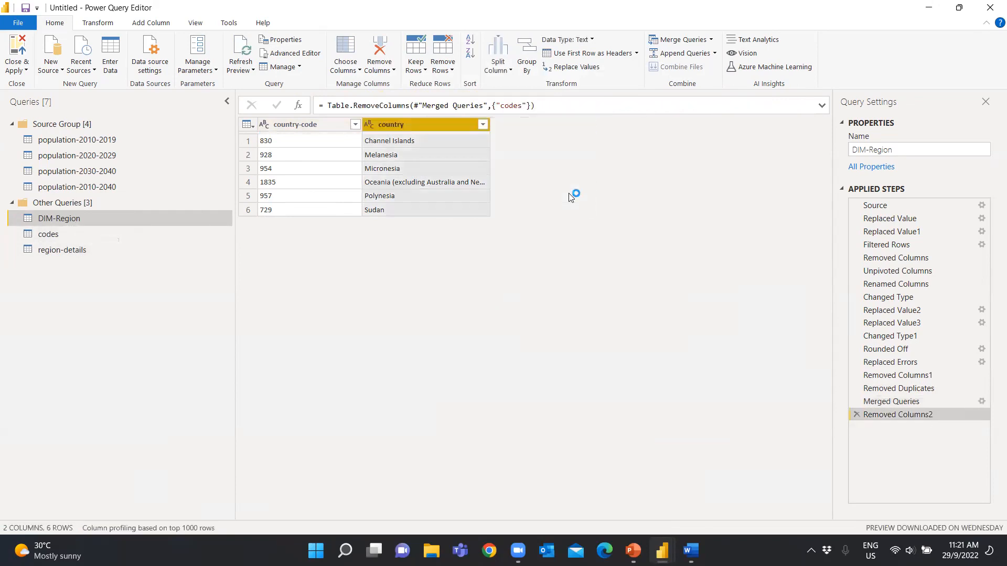
left_click(251, 127)
left_click(273, 144)
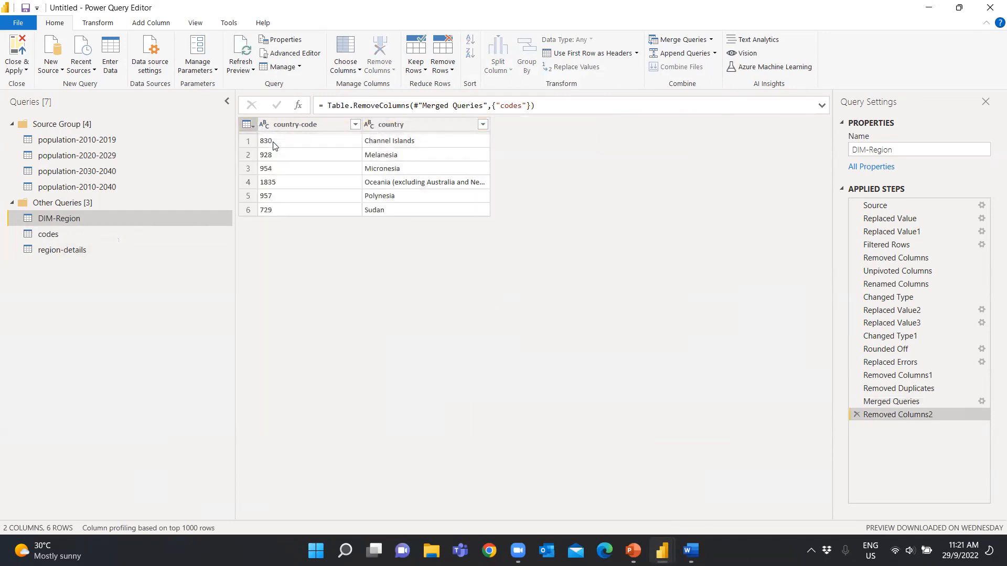
left_click(111, 66)
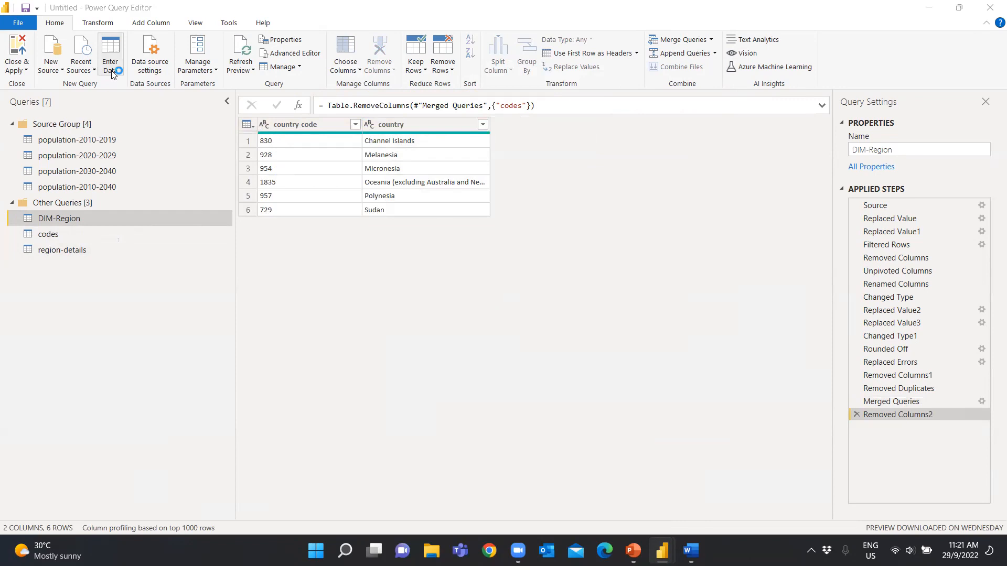
key("ctrl+v")
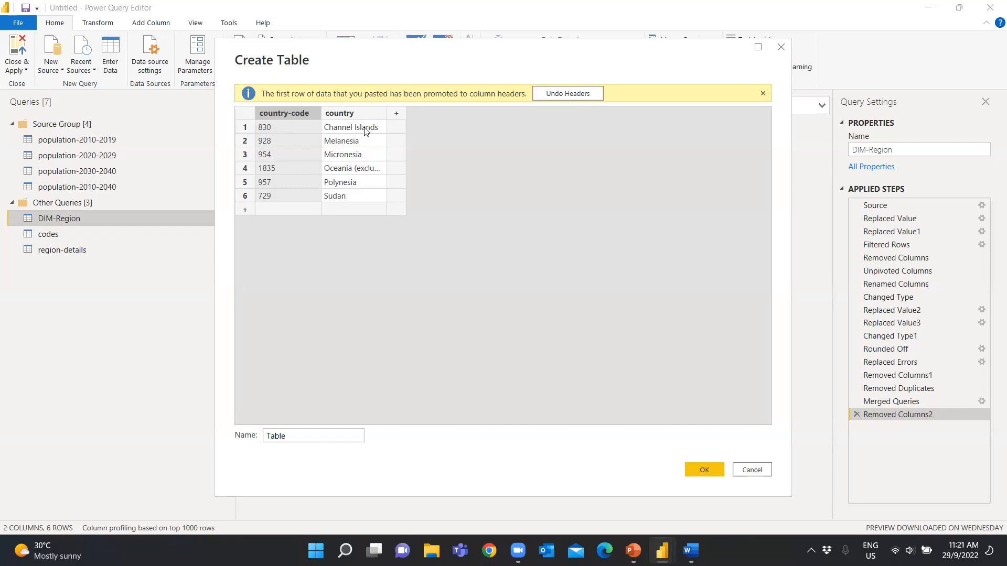
Add a region column to the new table and enter Europe for Channel Islands and Ocenia for Melanesia and Micronesia
left_click(397, 114)
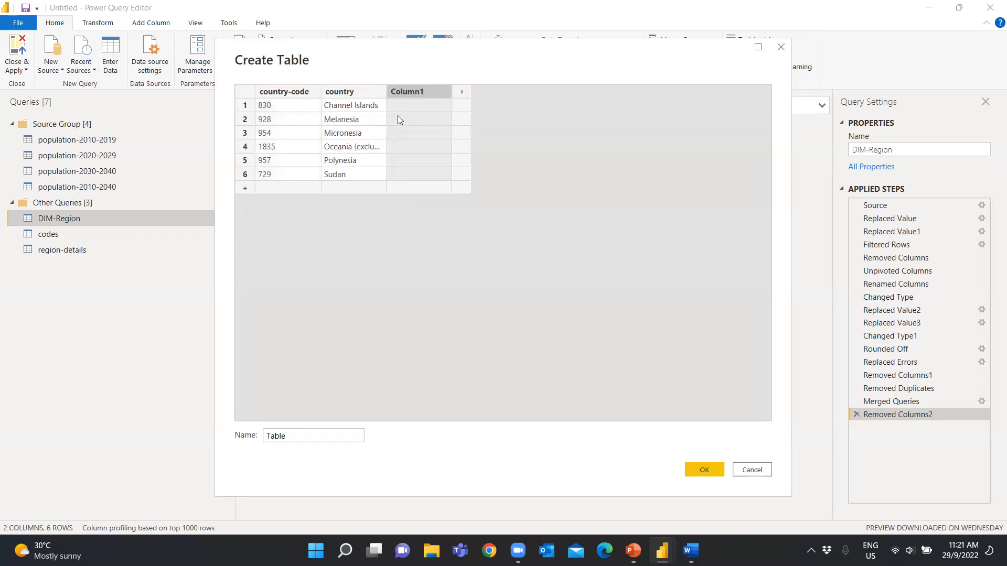
double_click(417, 92)
type("region")
key("Return")
type("Ocenia")
key("Return")
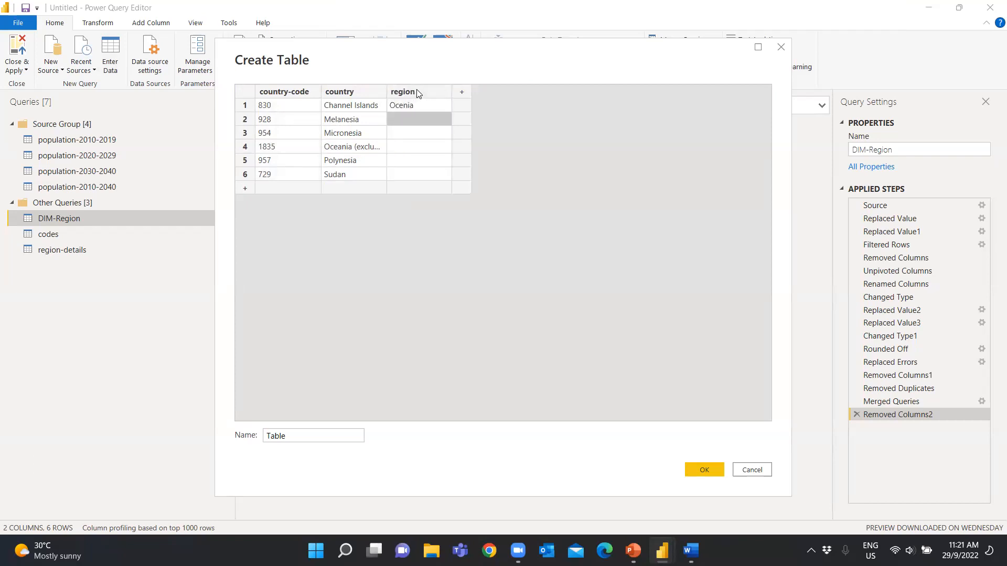
type("Ocenia")
key("Return")
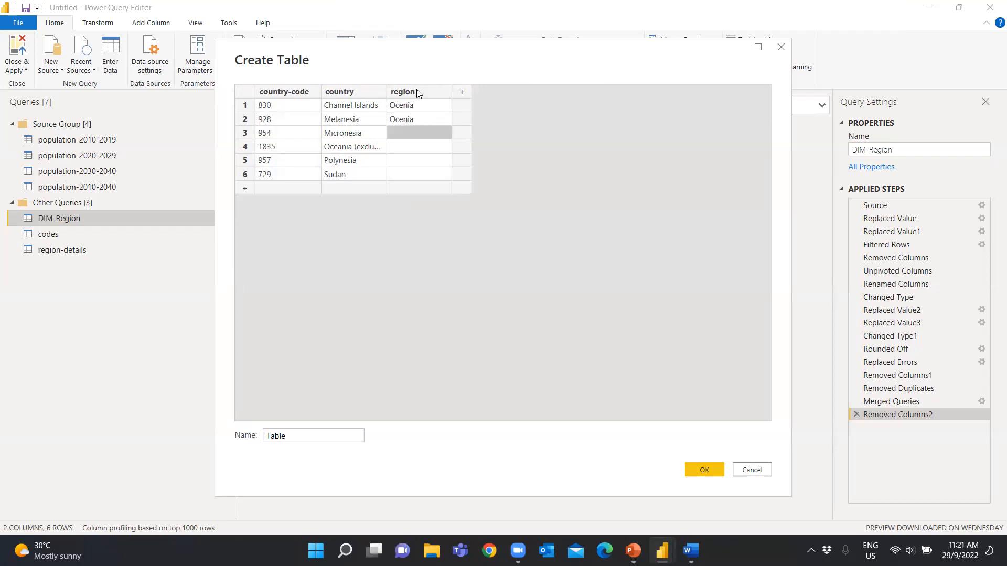
type("Ocenia")
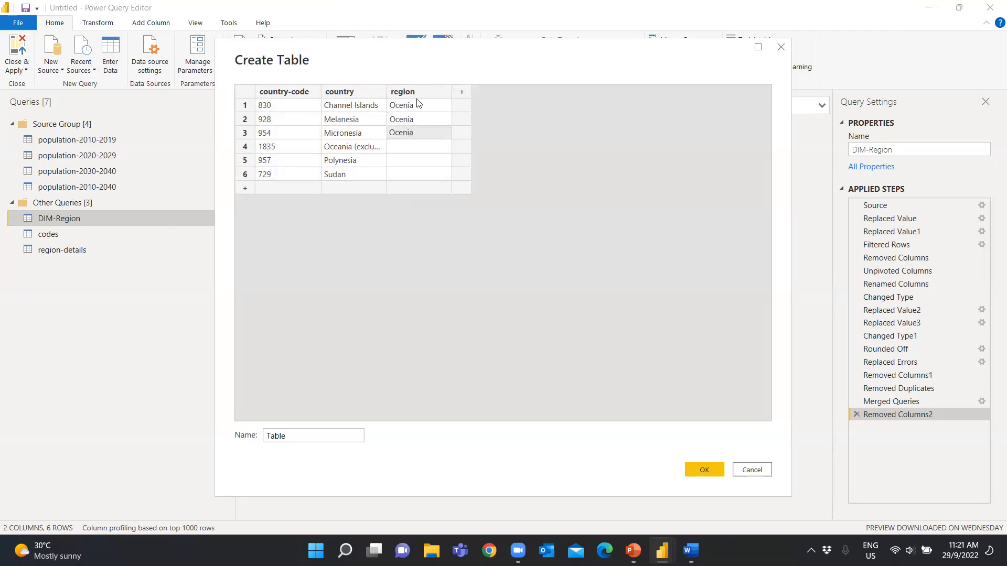
left_click(416, 105)
type("Europe")
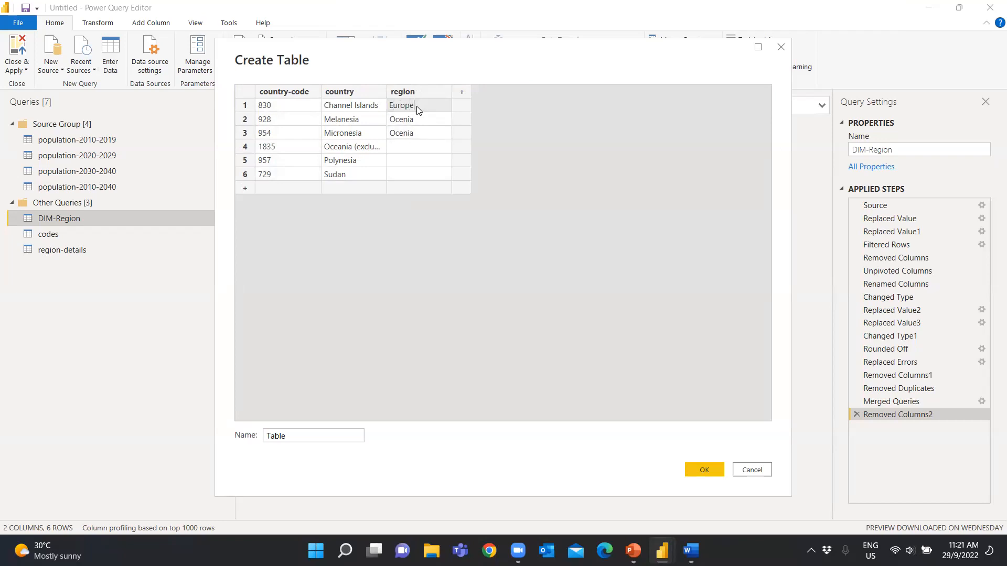
Fill in the remaining region values with Ocenia for country code 1835, Africa for Polynesia and Asia for Sudan
left_click(404, 150)
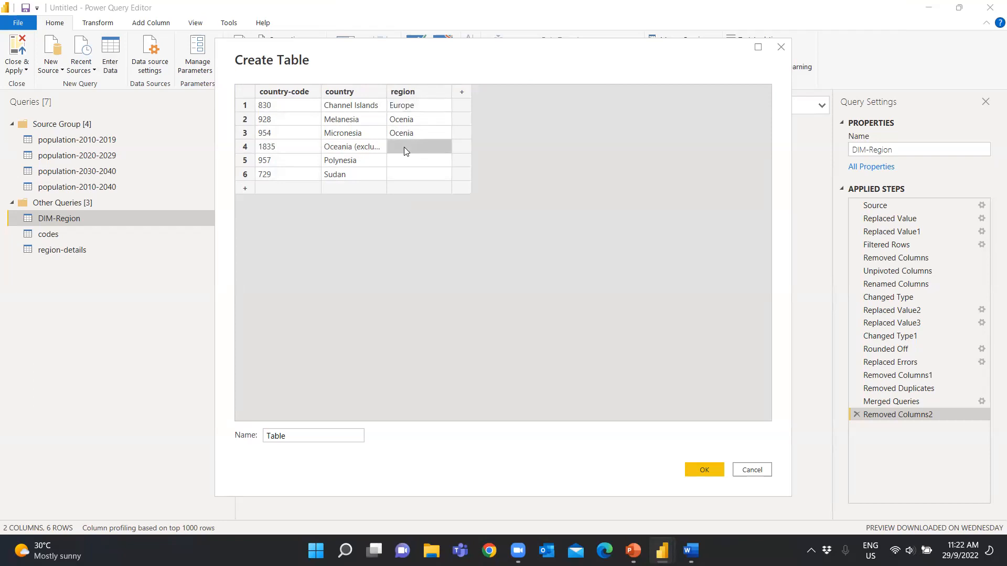
type("Ocenia")
key("Return")
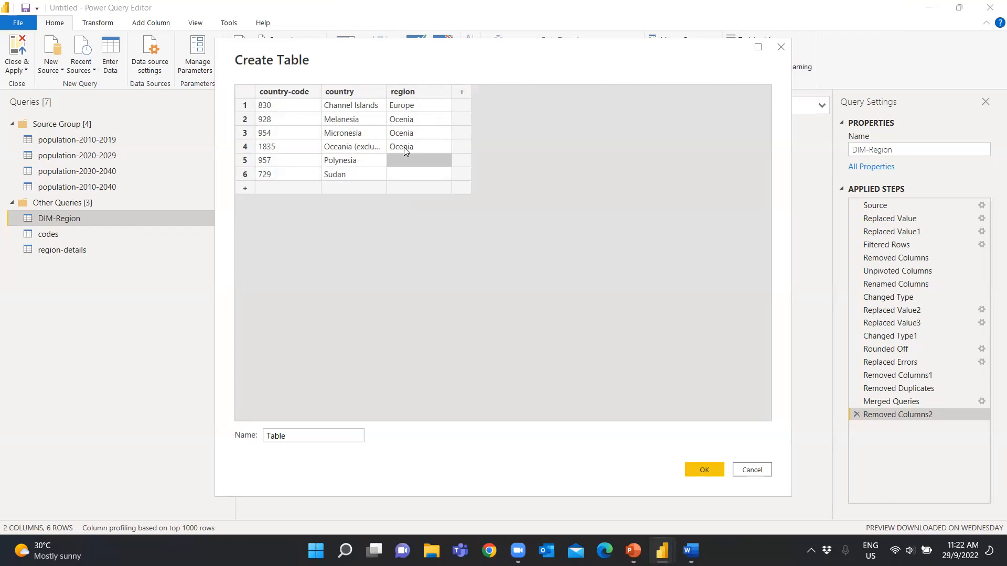
type("Asia")
key("Return")
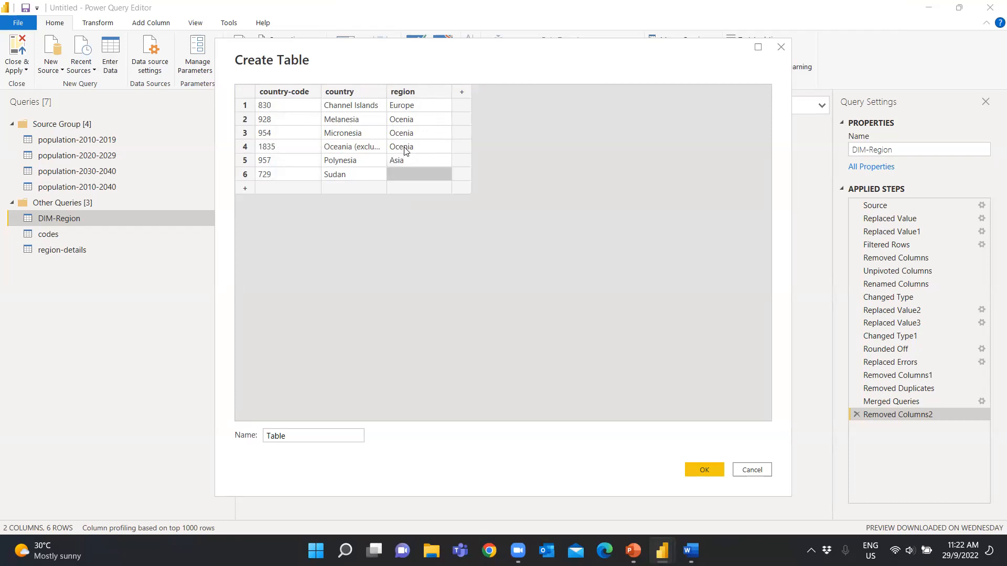
type("asi")
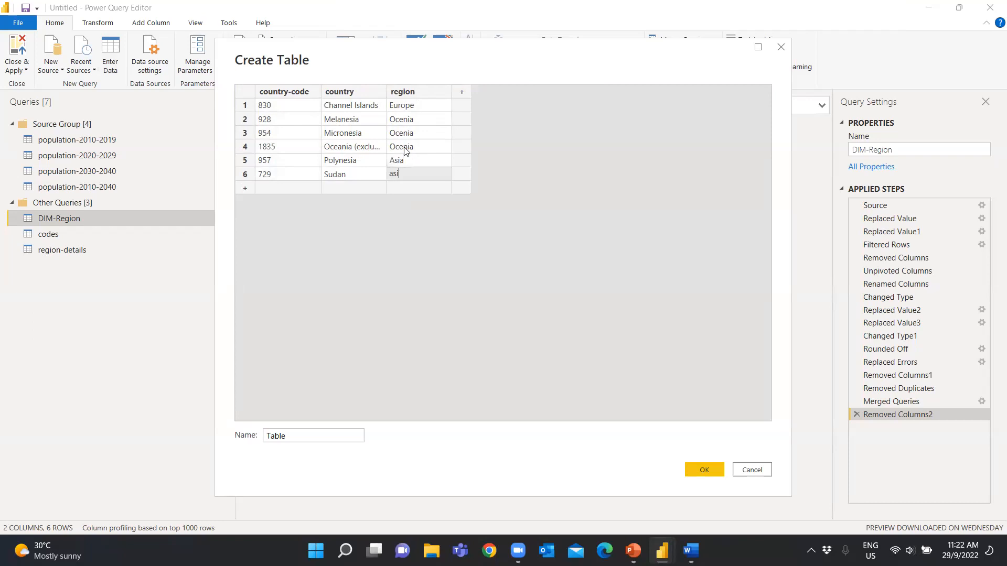
type("sia")
left_click(403, 166)
type("Africa")
left_click(441, 260)
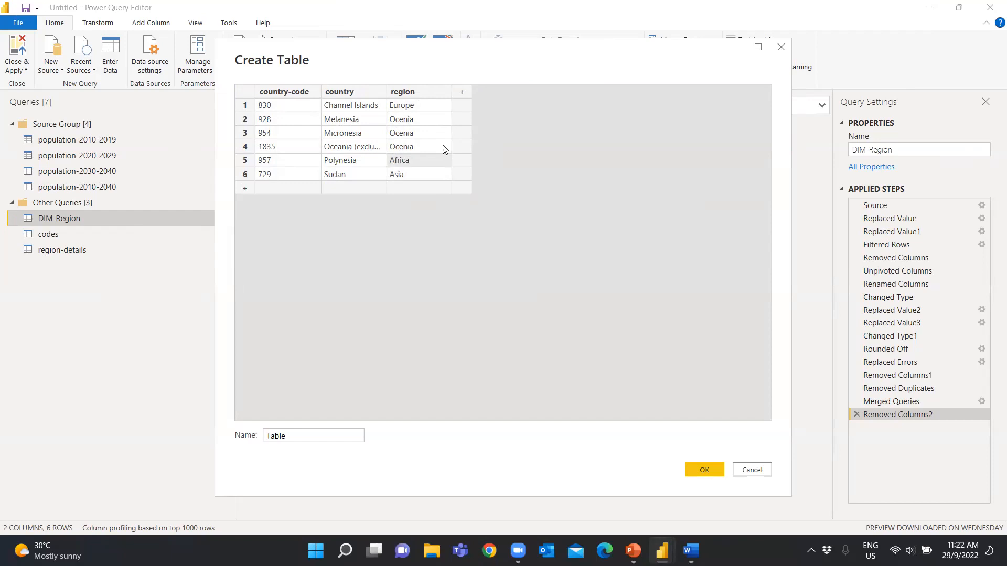
Add a region-code column with EU, OC, OC, OC, AF and AS for the six rows in order, and create the table
left_click(461, 92)
type("regf")
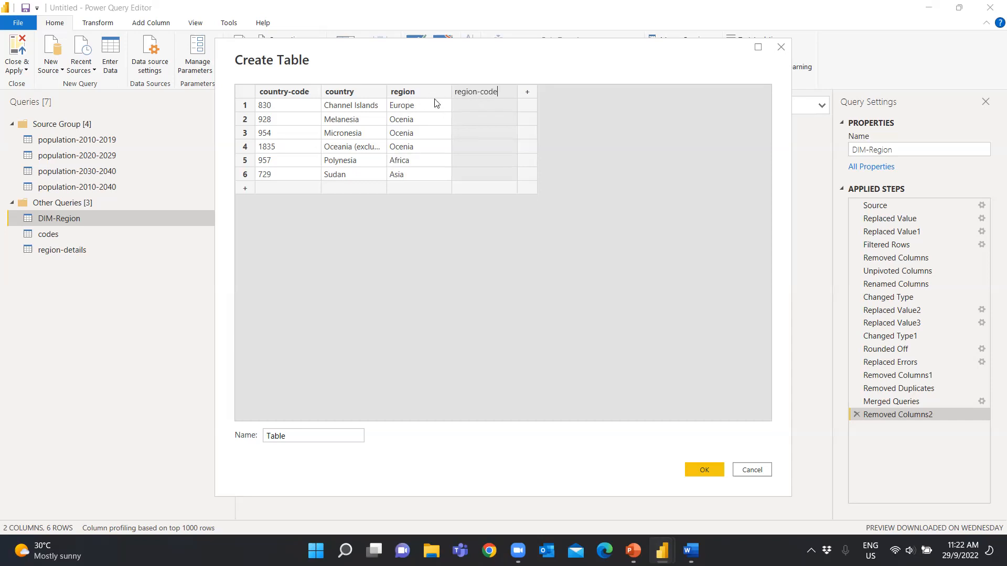
left_click(473, 106)
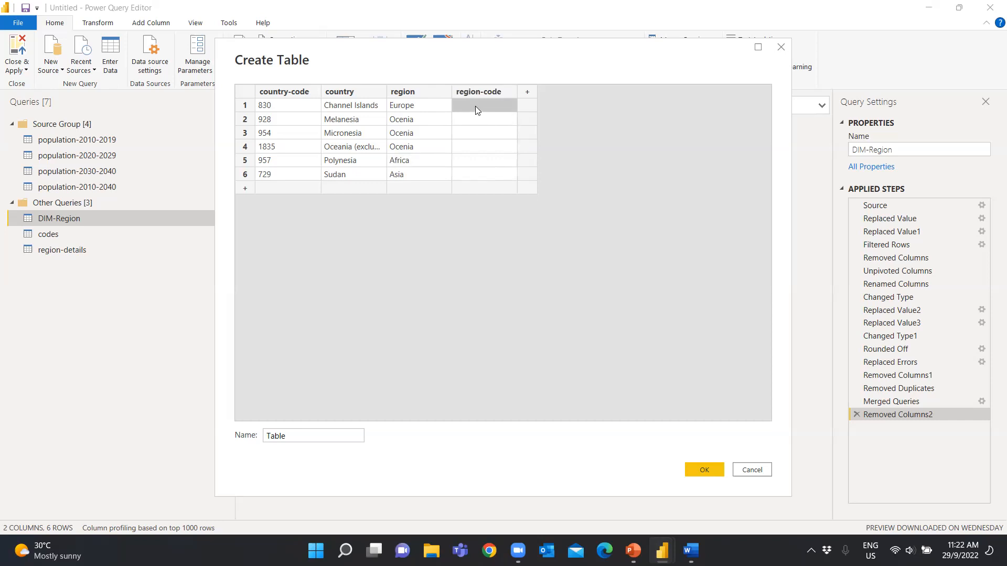
type("EU")
key("Return")
type("OC")
key("Return")
type("OC")
key("Return")
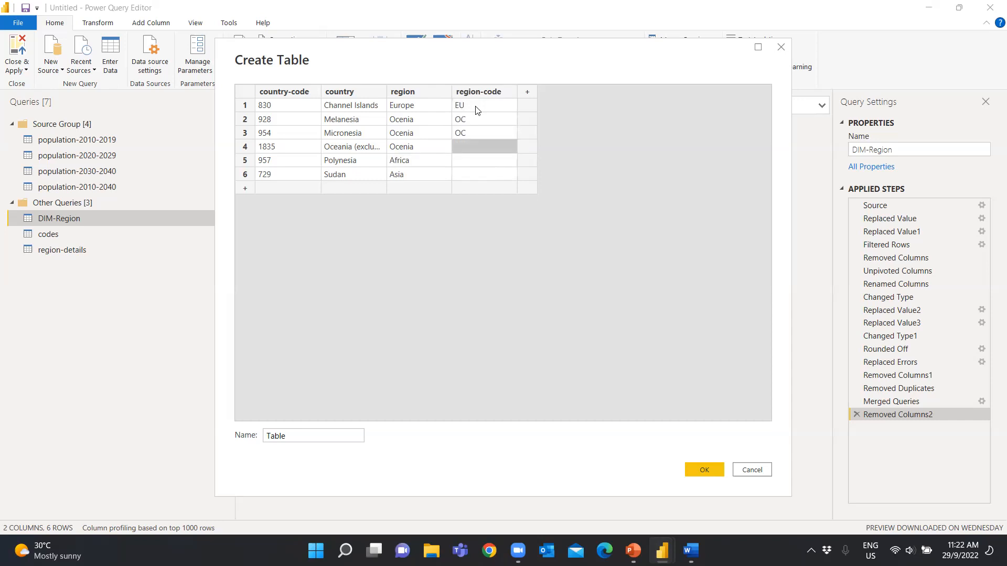
type("OC")
key("Return")
type("AF")
key("Return")
type("AS")
left_click(519, 278)
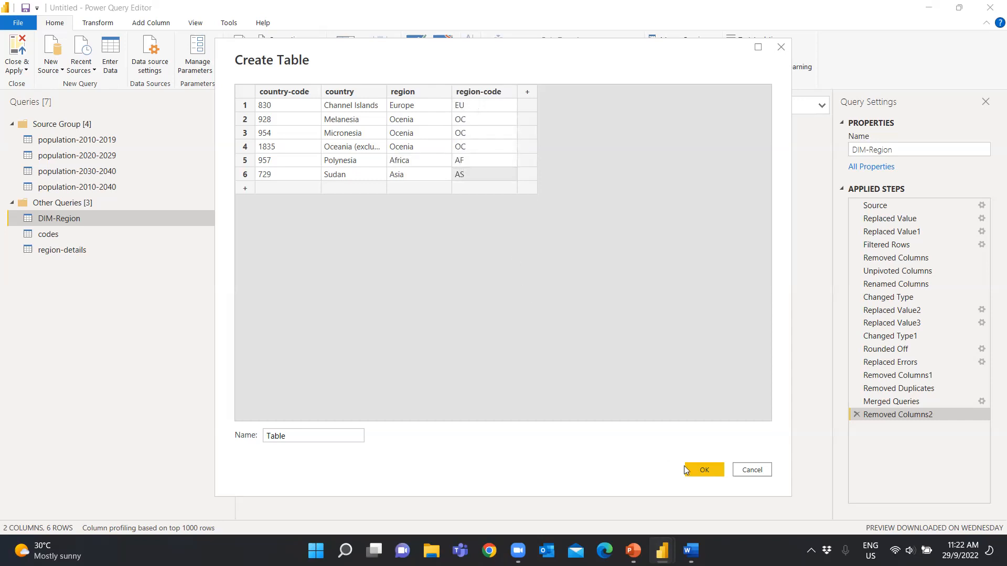
left_click(709, 471)
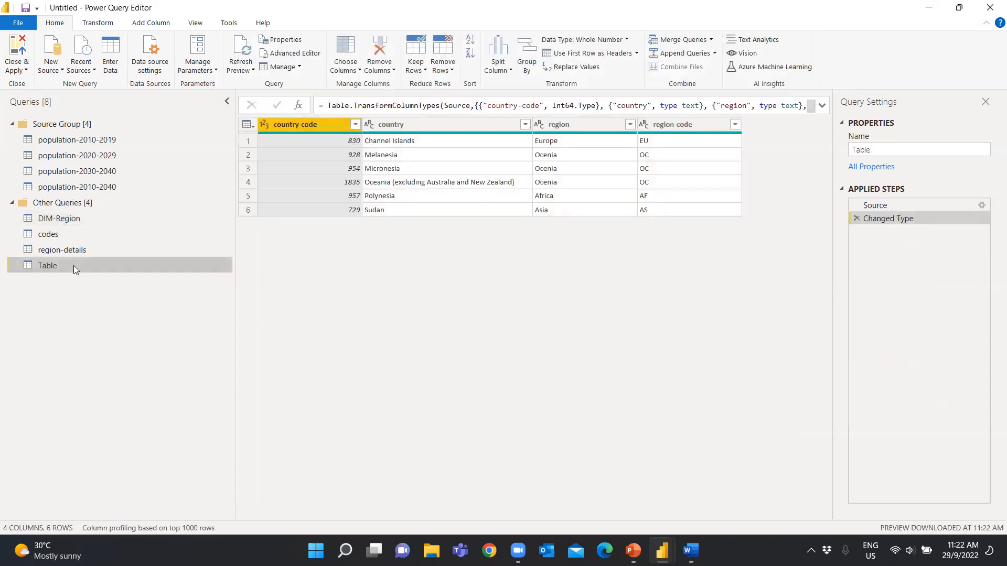
Rename the new Table query as added-countries
double_click(62, 267)
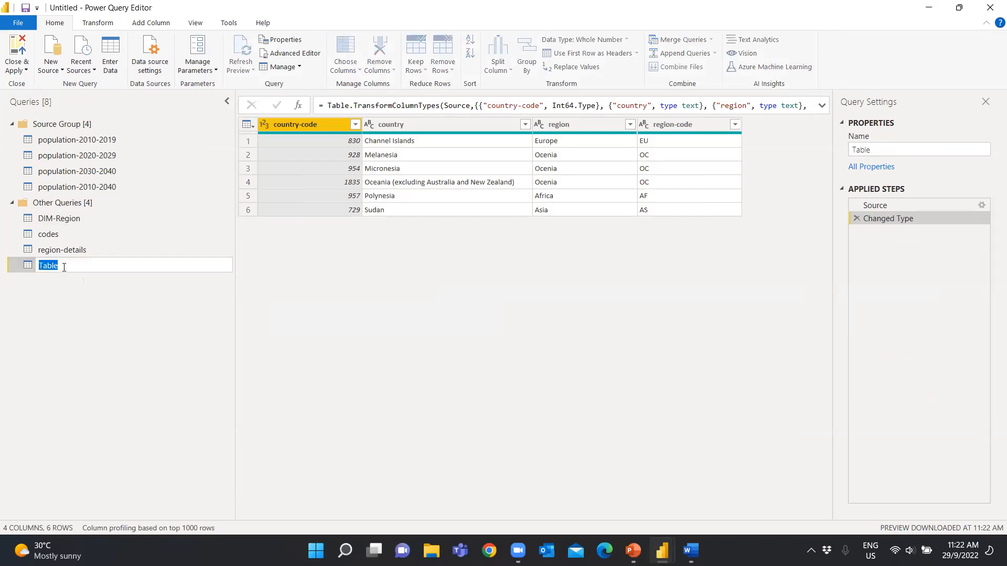
type("addd")
key("BackSpace")
type("ed-countries")
key("Return")
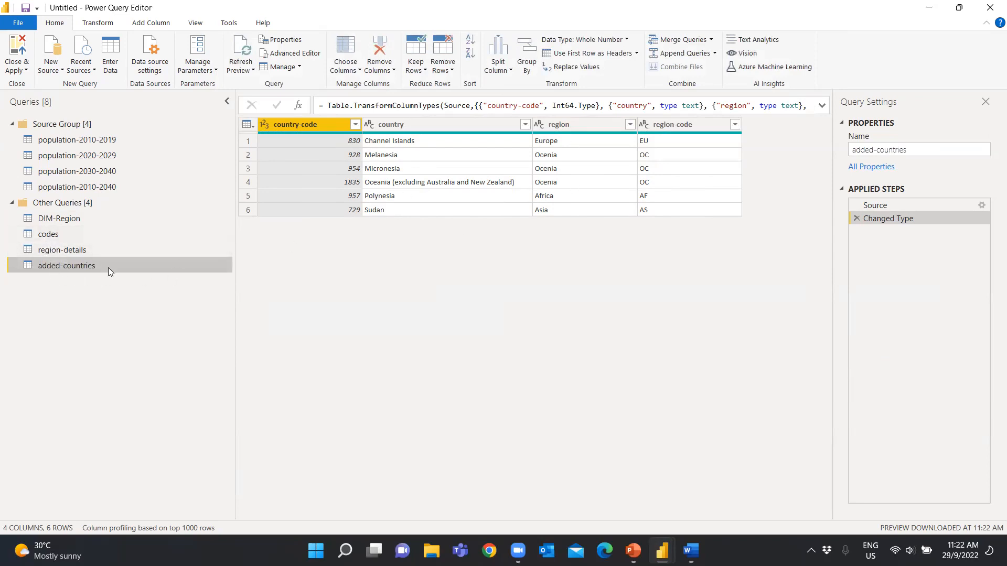
Compare the columns of codes with added-countries and remove the country column from added-countries
left_click(56, 235)
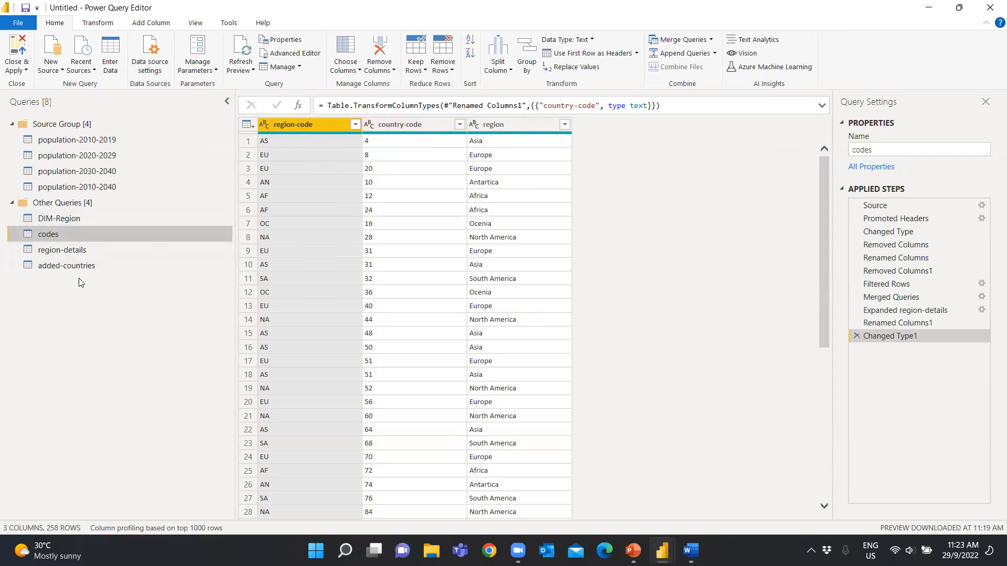
left_click(83, 264)
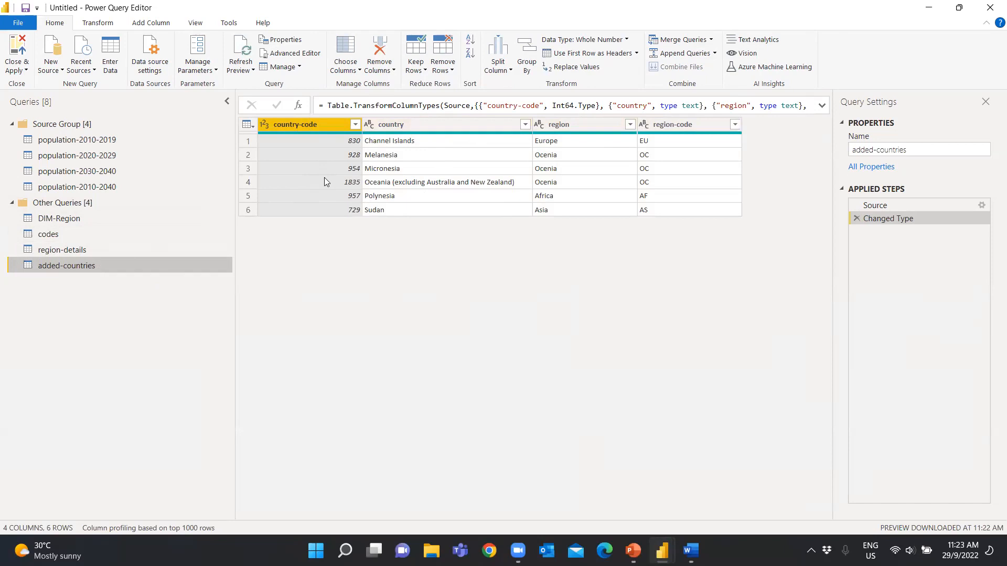
right_click(460, 128)
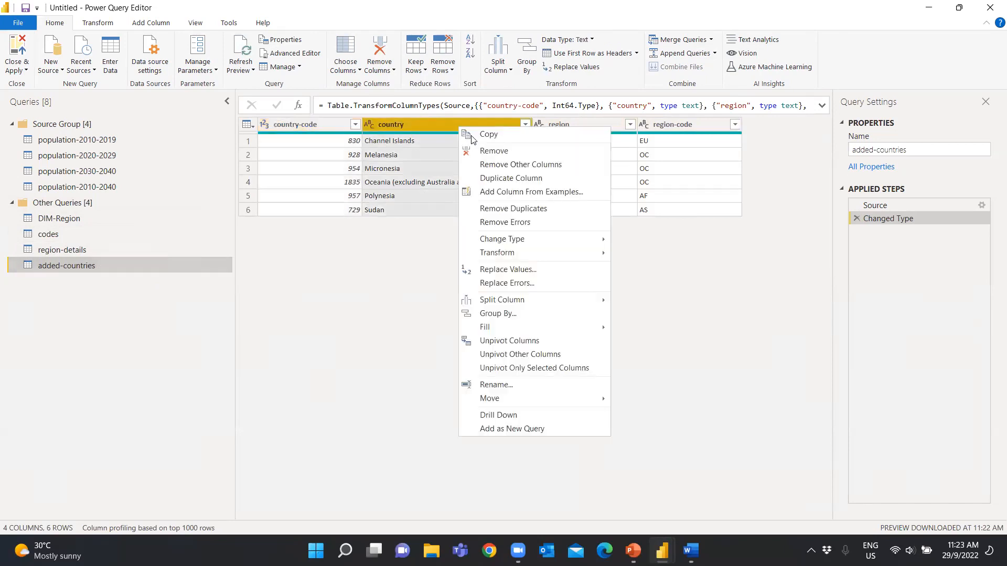
left_click(494, 152)
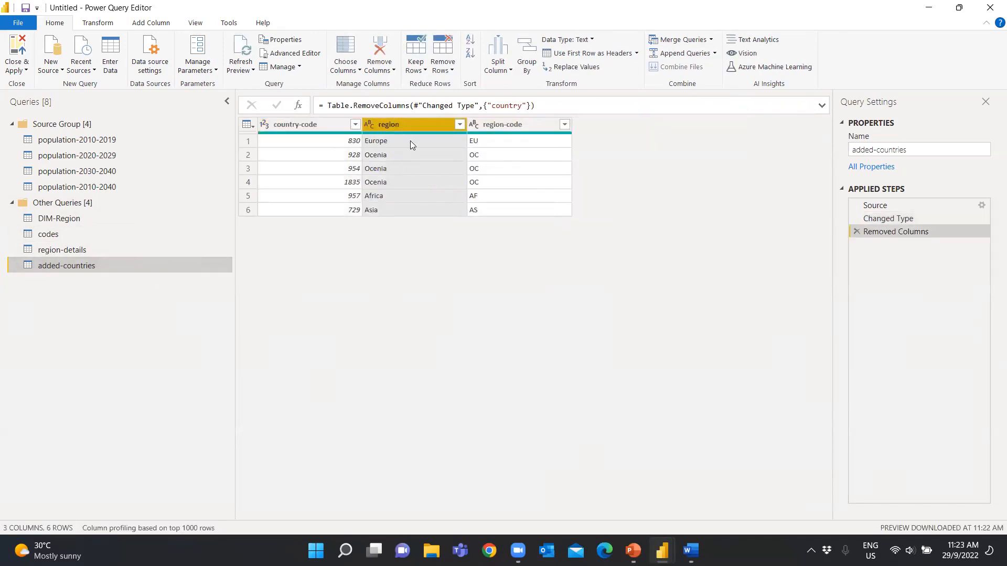
Append the added-countries table to the codes query as a two-table append
left_click(100, 234)
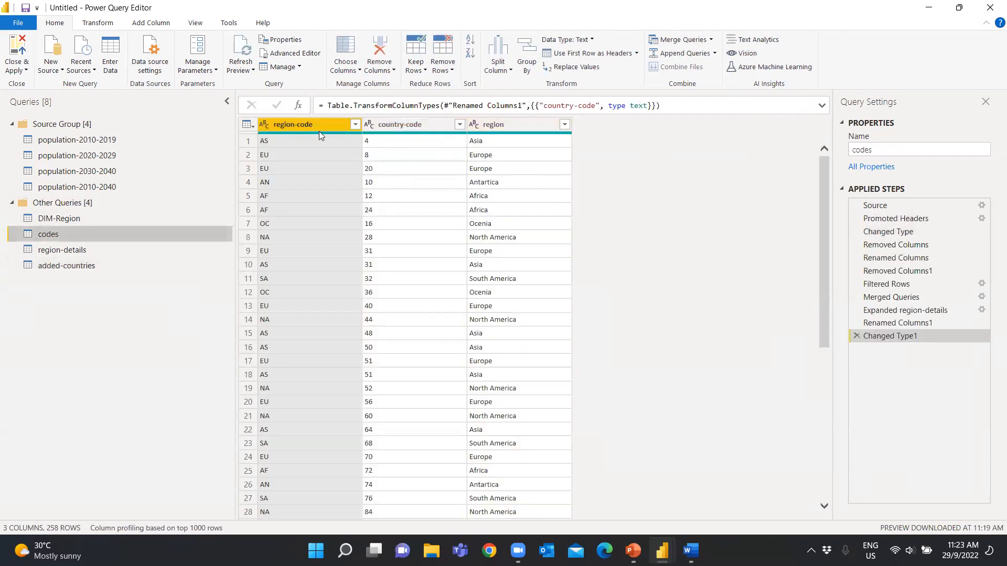
mouse_move(407, 136)
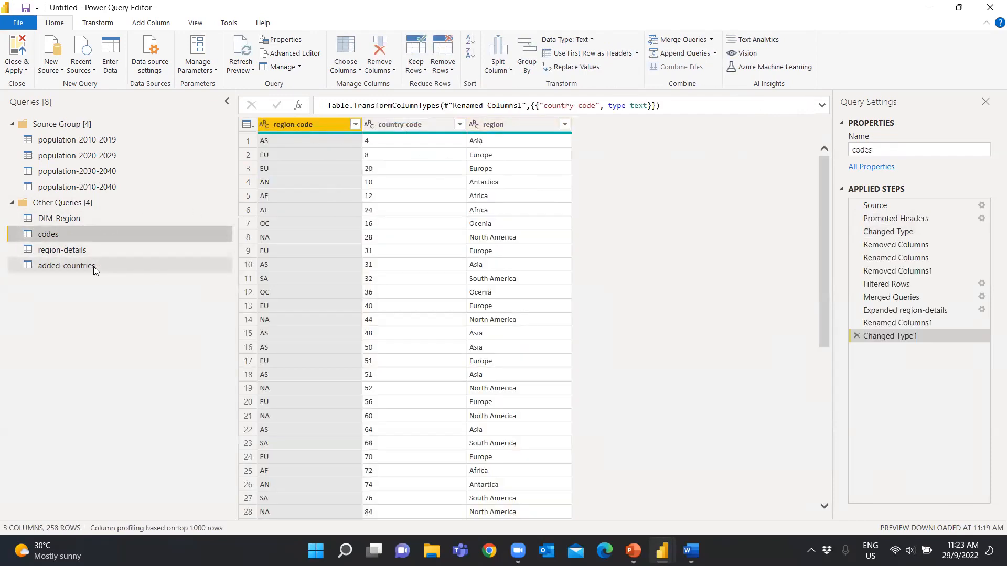
left_click(717, 58)
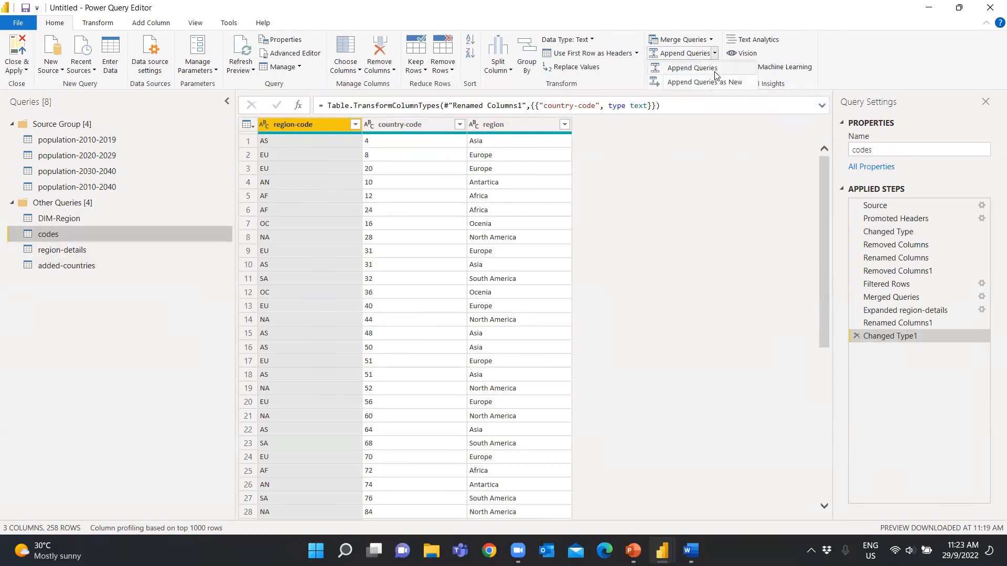
left_click(714, 76)
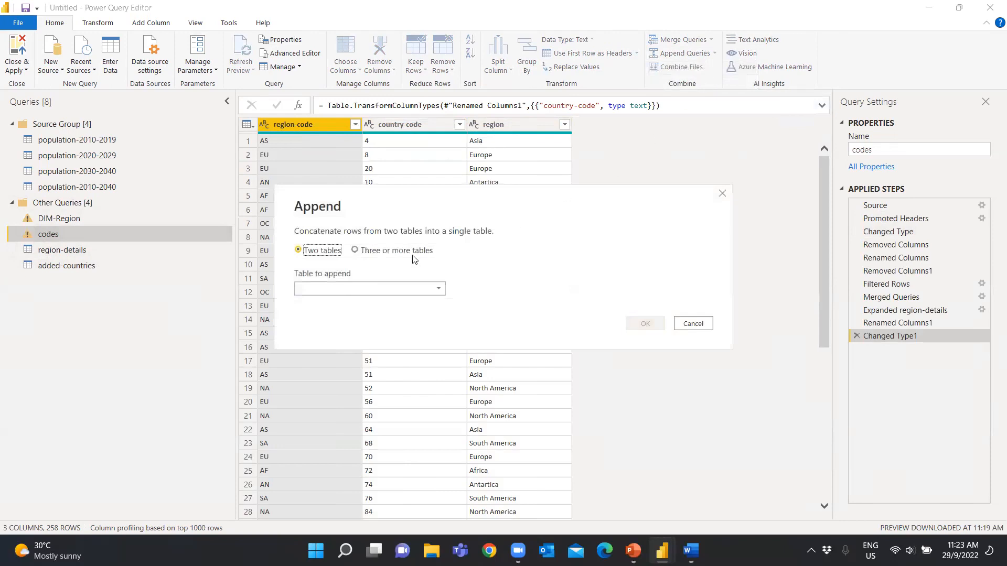
left_click(380, 289)
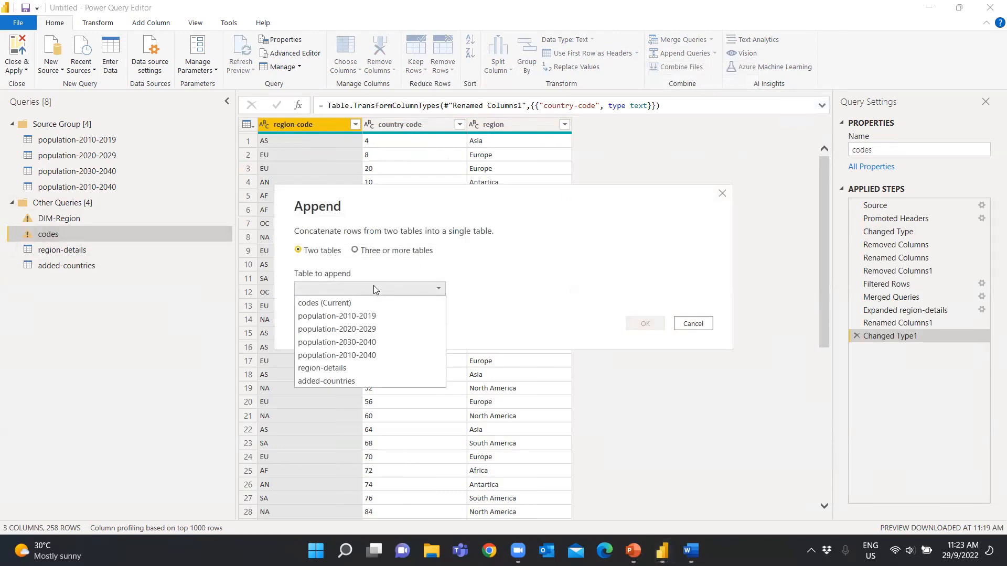
left_click(348, 377)
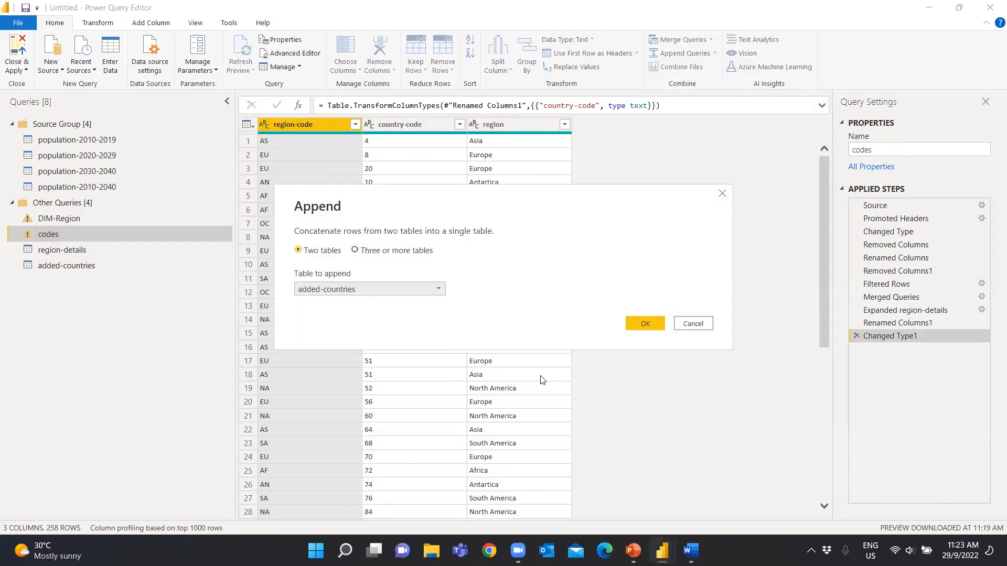
left_click(647, 326)
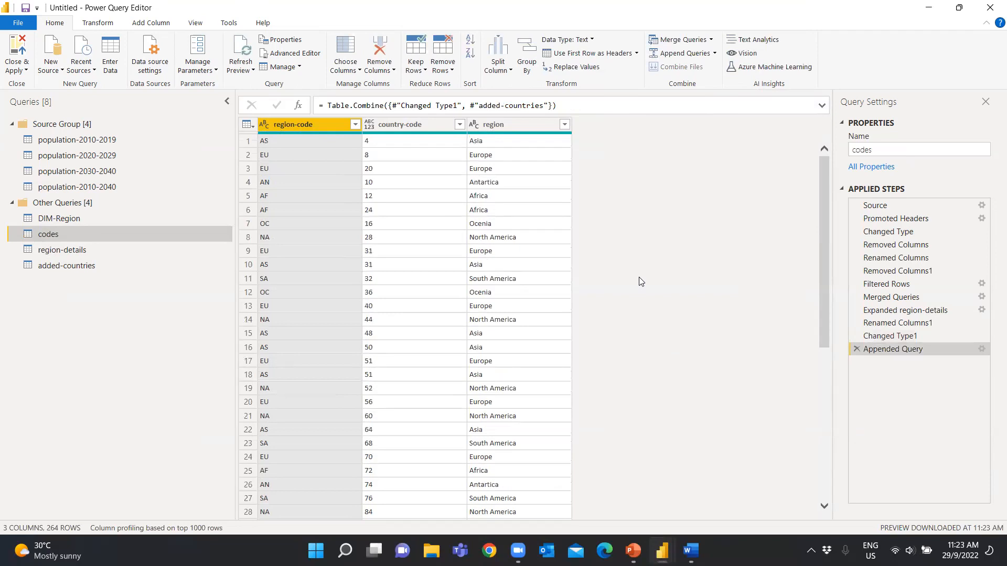
Compare the country-code column and its data type across DIM-Region, added-countries and codes
left_click(99, 224)
left_click(72, 239)
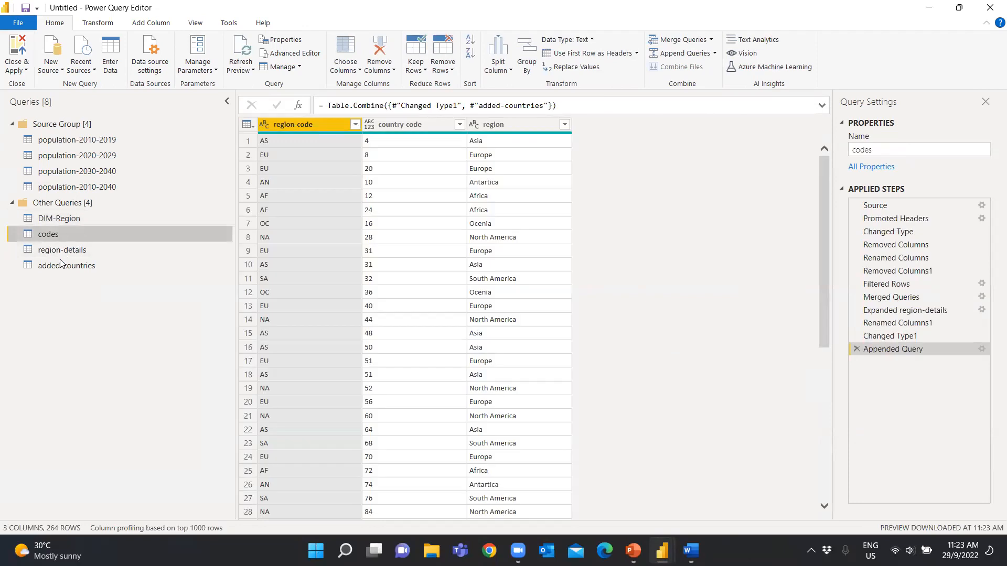
left_click(59, 268)
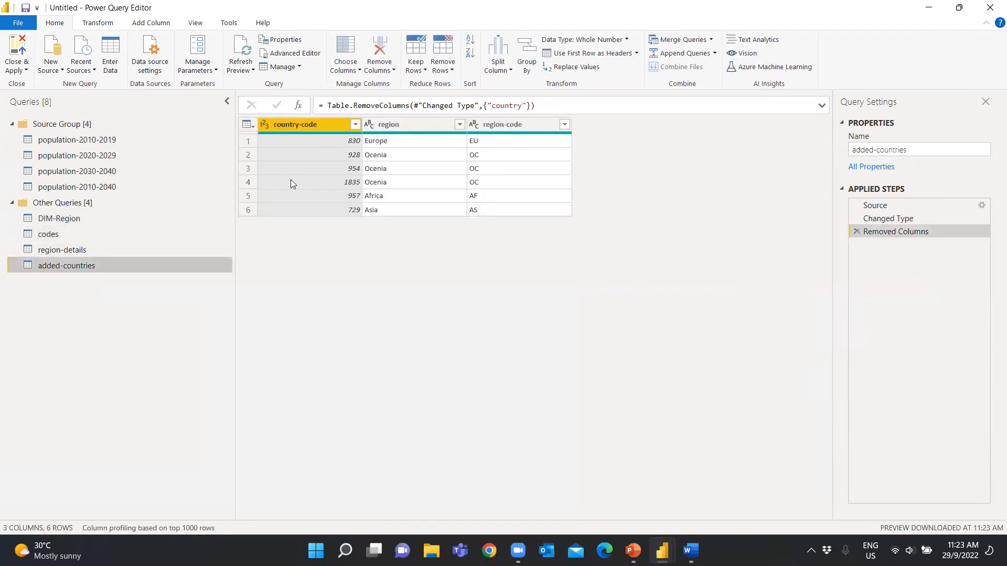
left_click(77, 219)
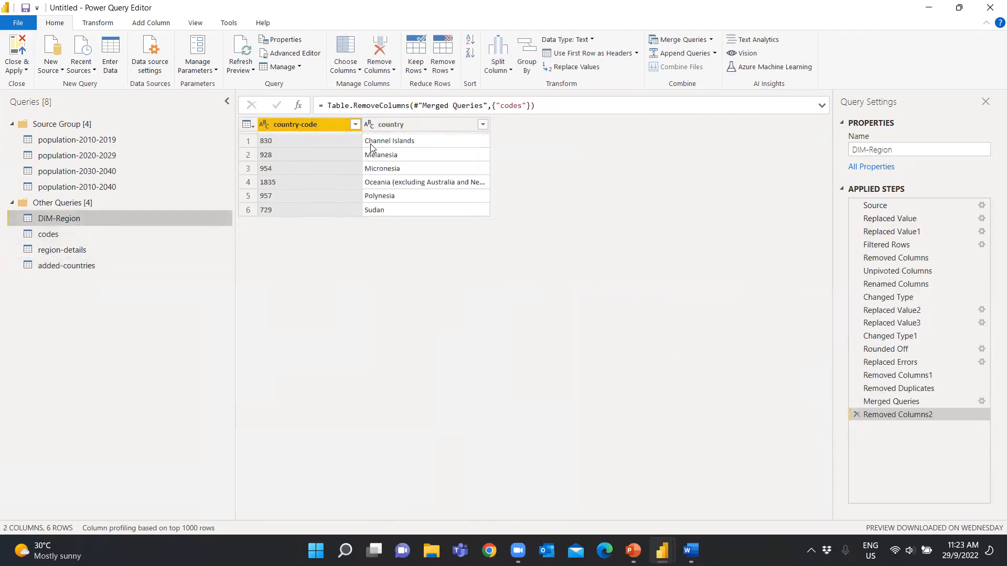
left_click_drag(59, 219, 368, 188)
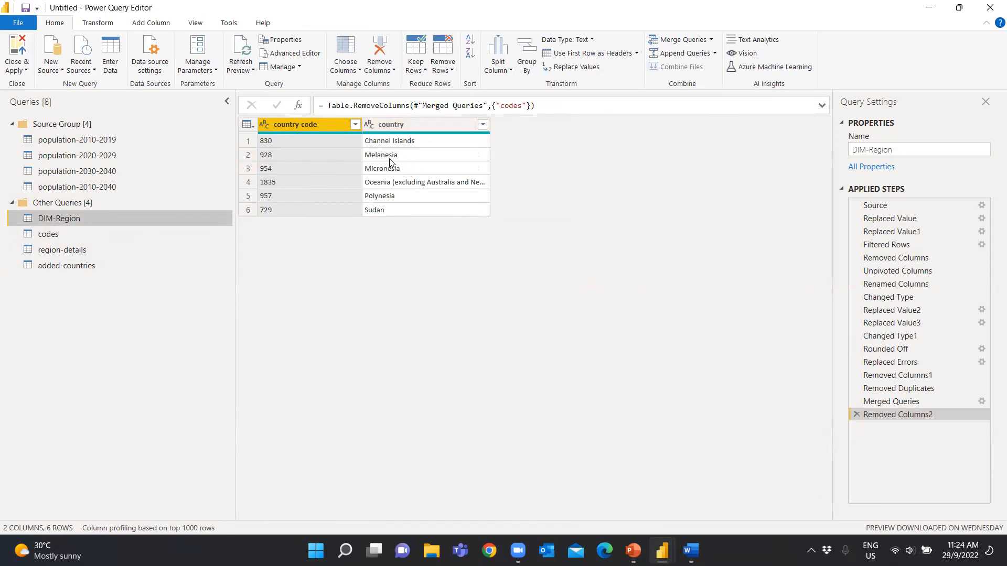
left_click(81, 267)
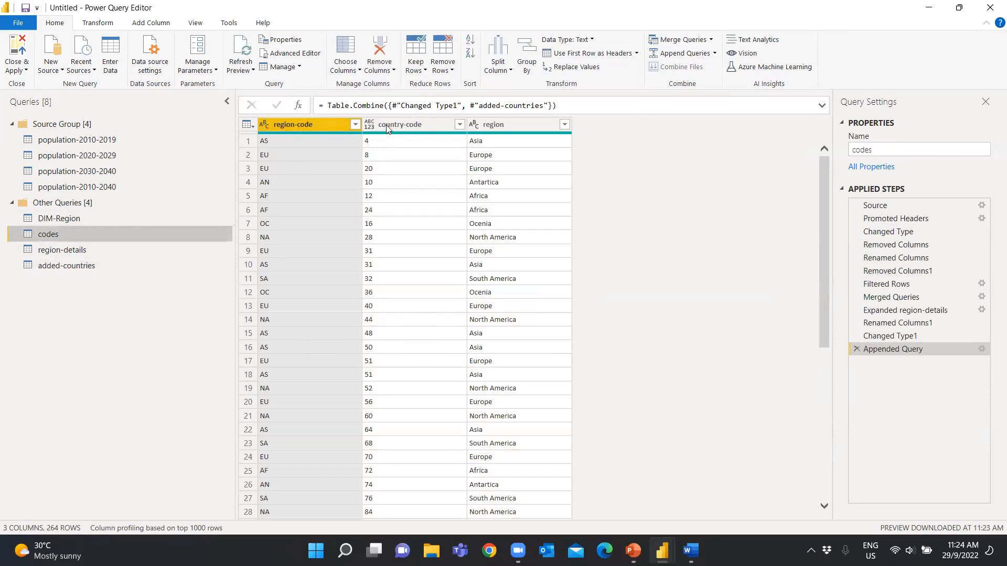
Change the data type of the country-code column in added-countries to Text and check the codes query
mouse_move(373, 132)
left_click(77, 268)
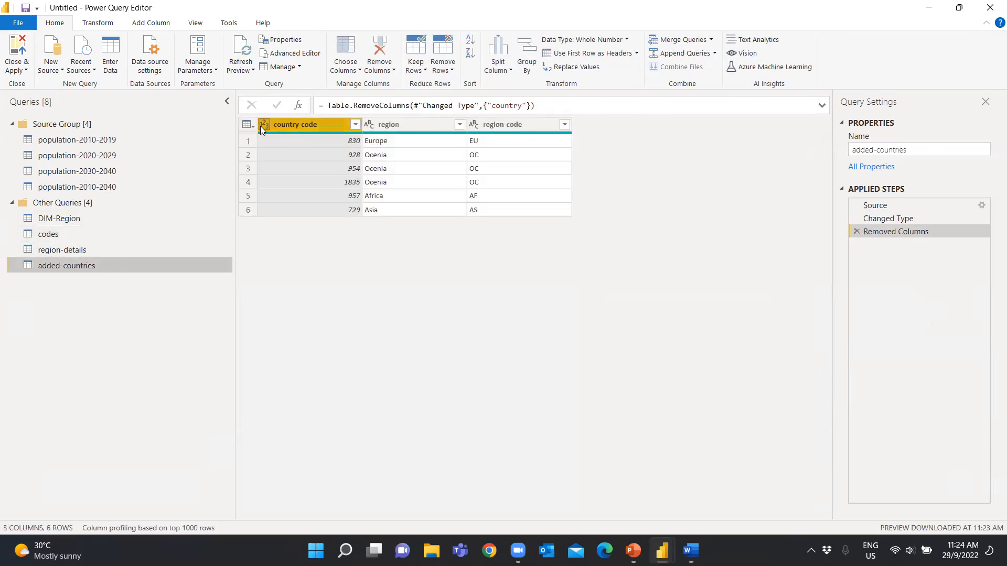
left_click(262, 125)
left_click(289, 266)
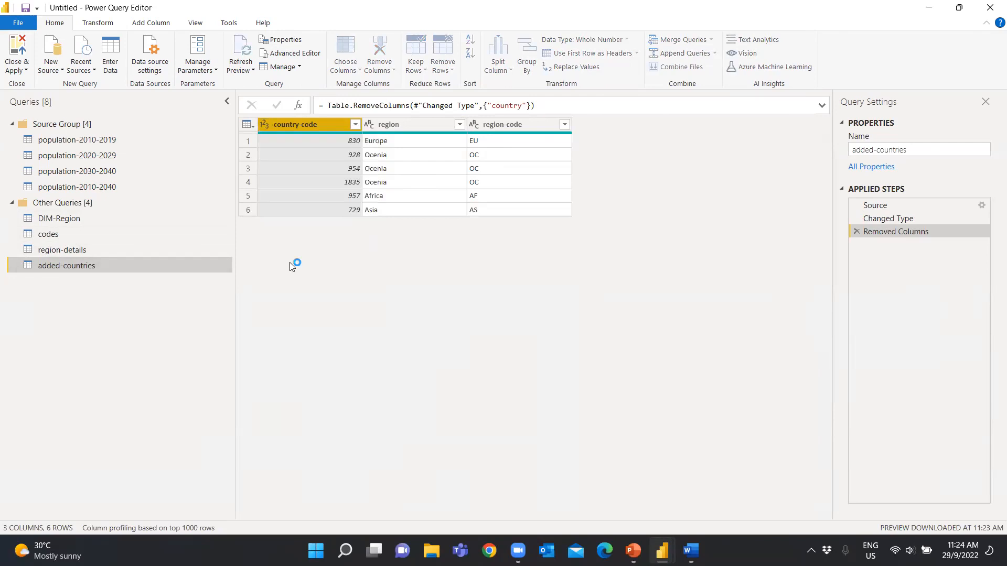
left_click(48, 234)
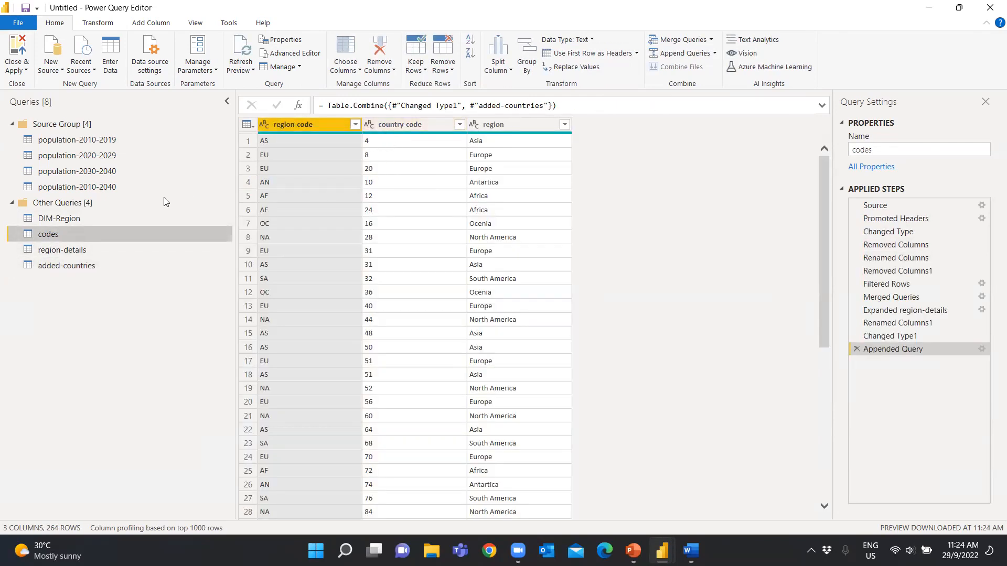
Edit the Merged Queries step of DIM-Region to use the Left Outer join kind with codes
left_click(76, 221)
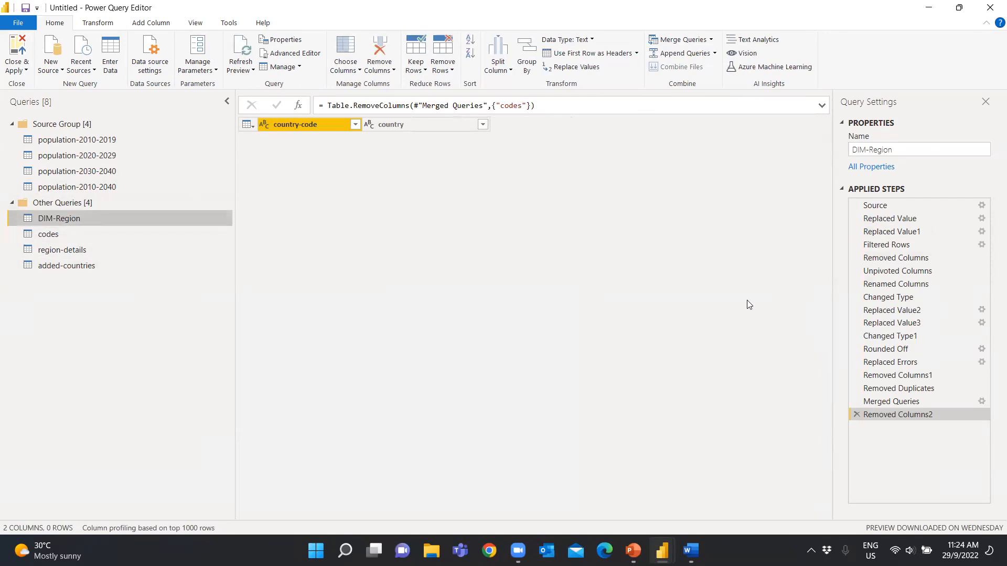
left_click(918, 403)
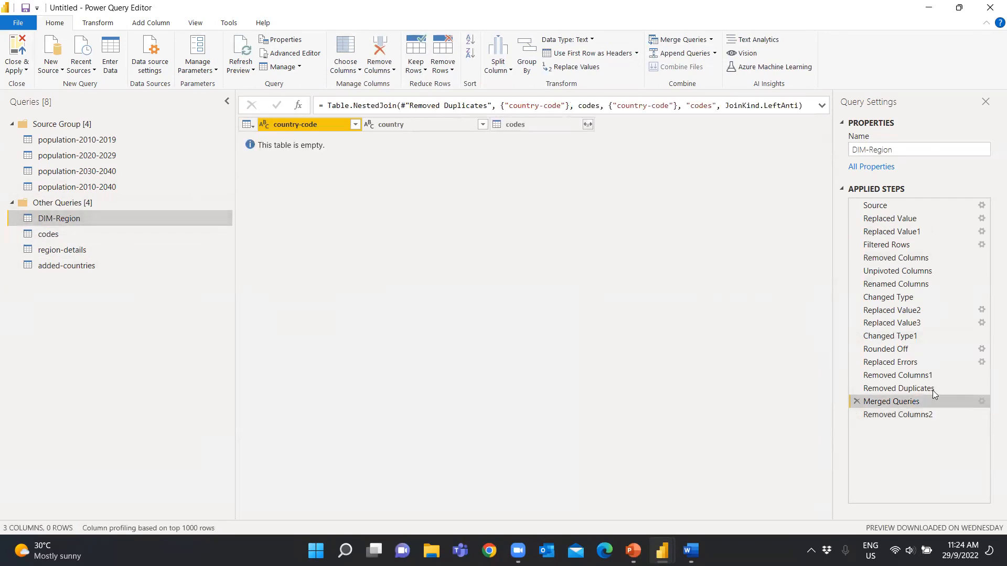
double_click(937, 399)
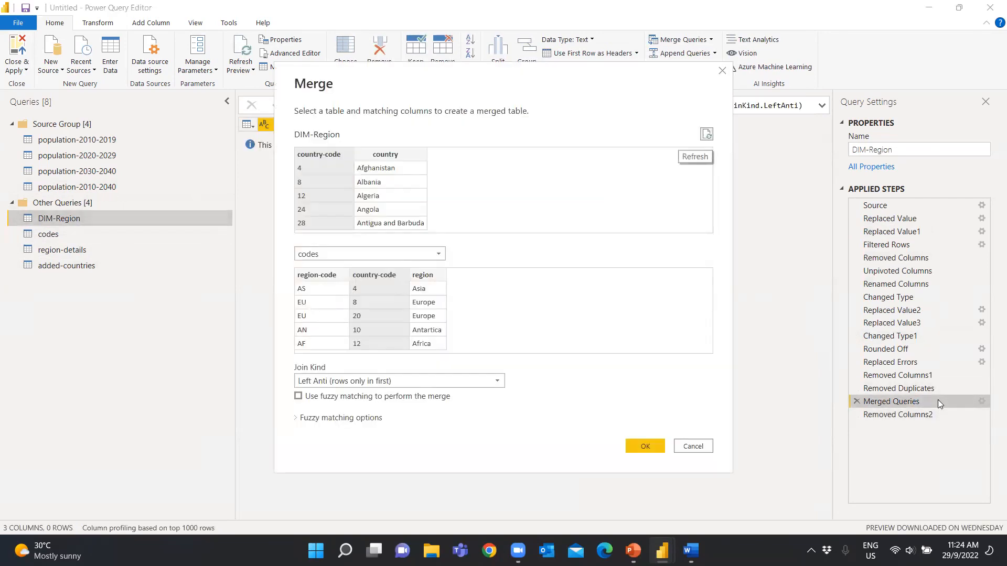
left_click(442, 379)
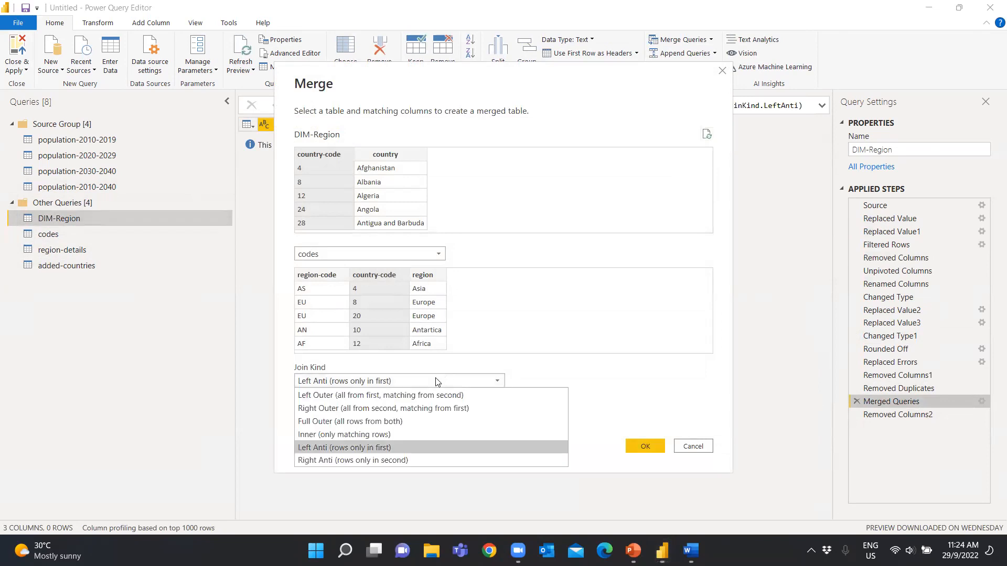
left_click(389, 397)
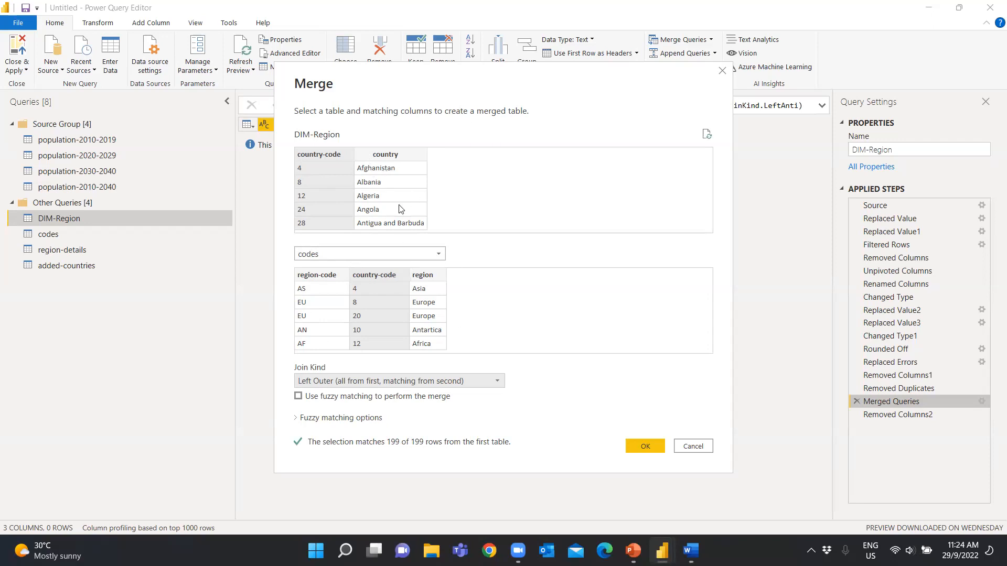
left_click(655, 447)
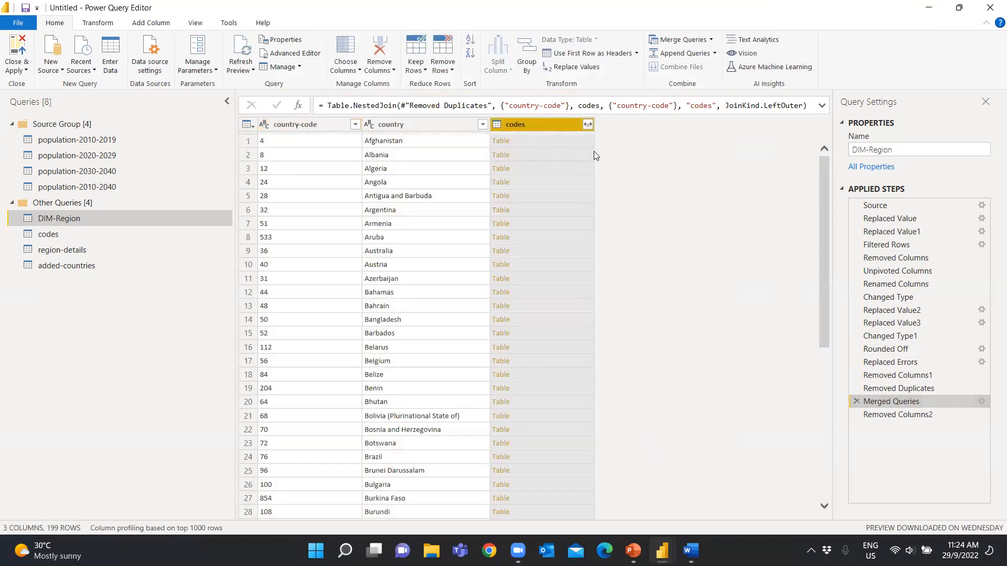
left_click(587, 125)
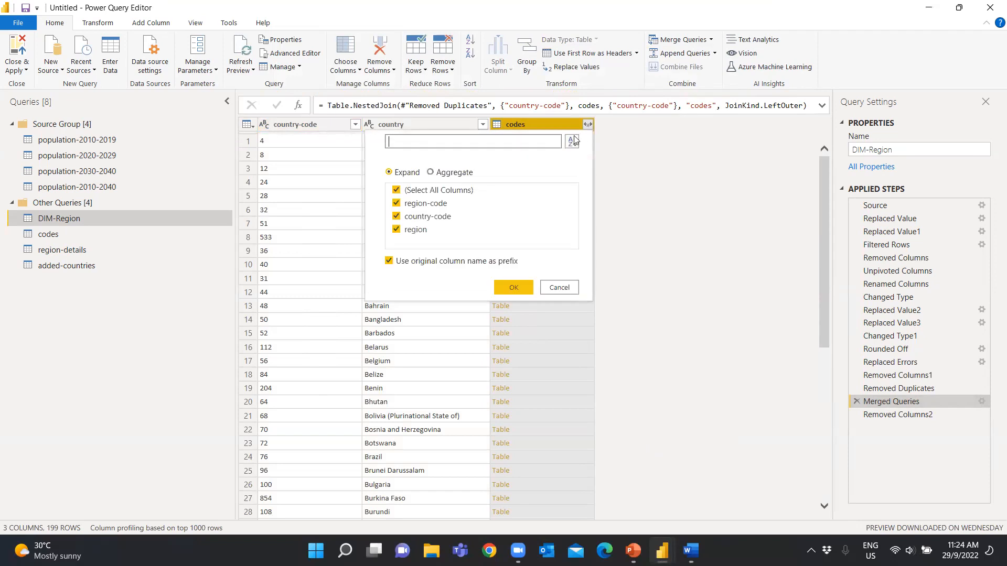
left_click(396, 190)
left_click(396, 230)
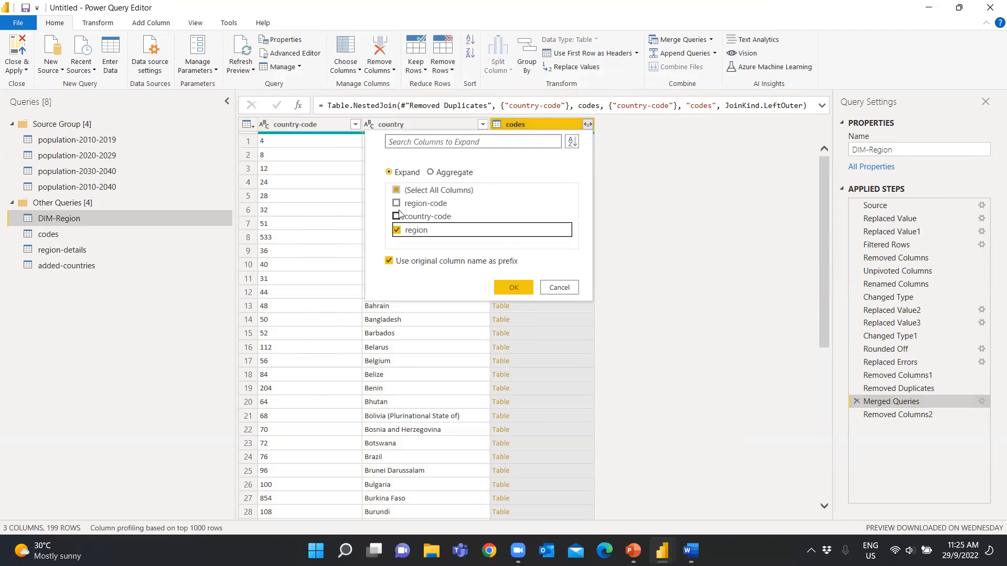
left_click(397, 204)
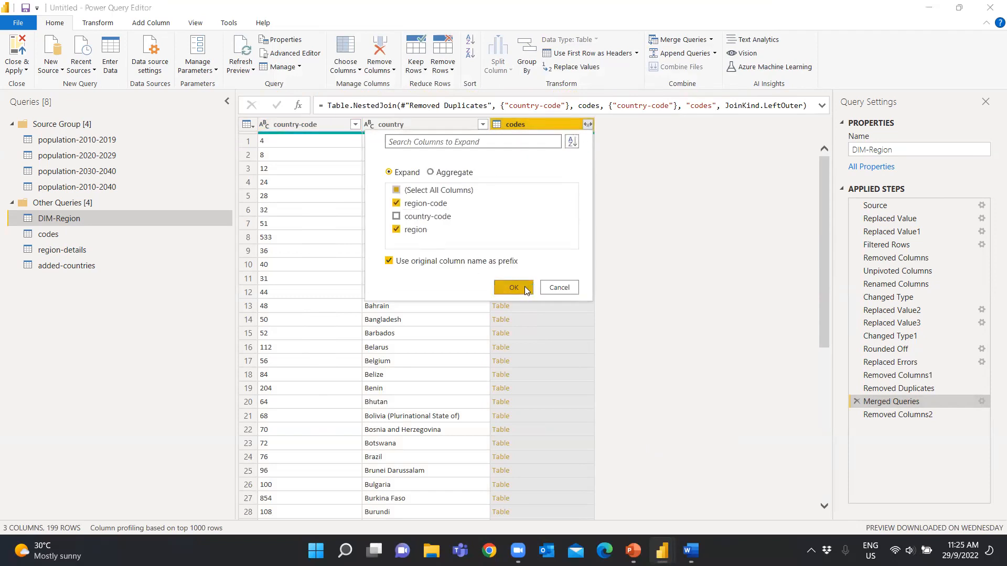
left_click(526, 287)
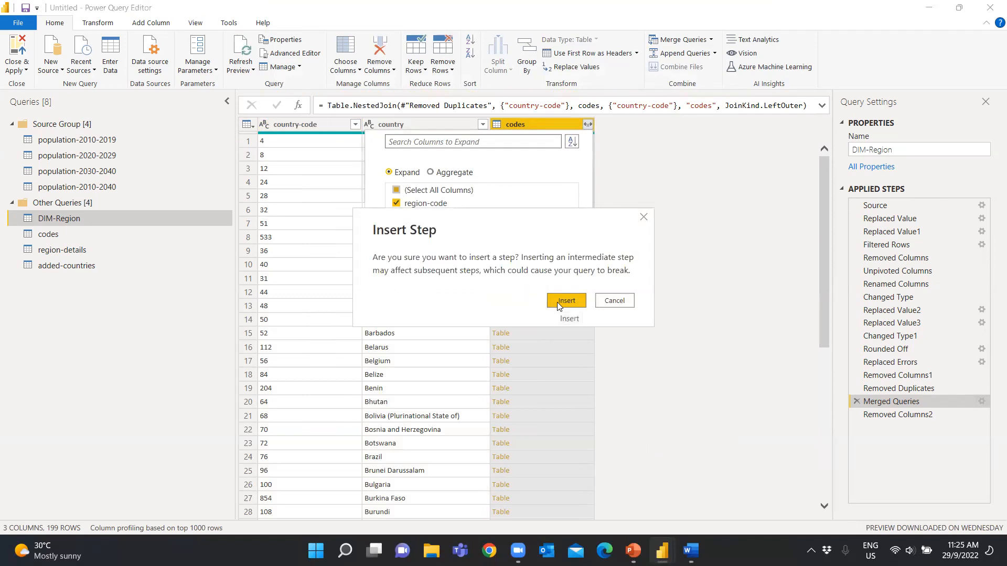
left_click(614, 301)
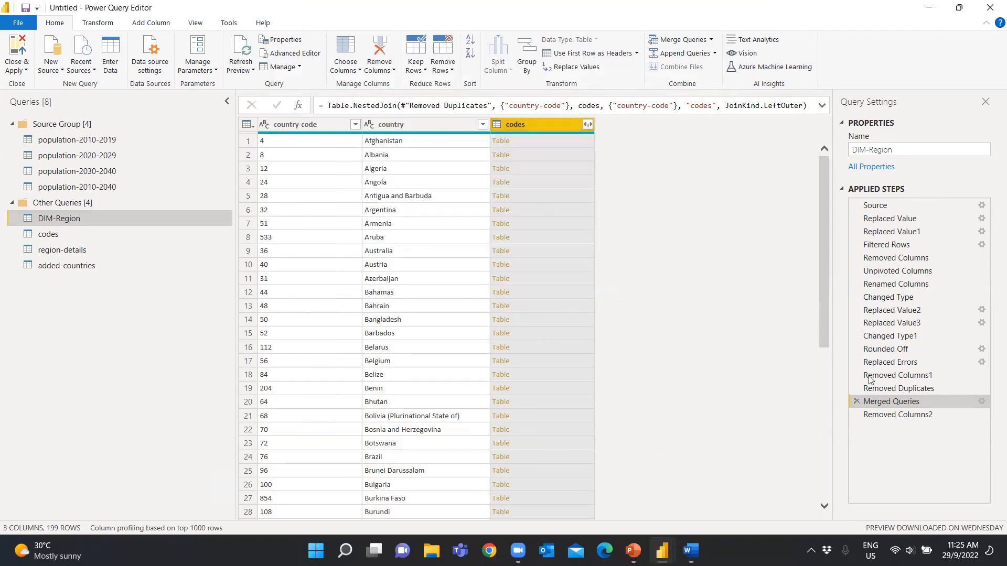
Delete the Removed Columns2 step from DIM-Region and expand the codes column with only region-code and region, keeping the column name prefix
left_click(897, 414)
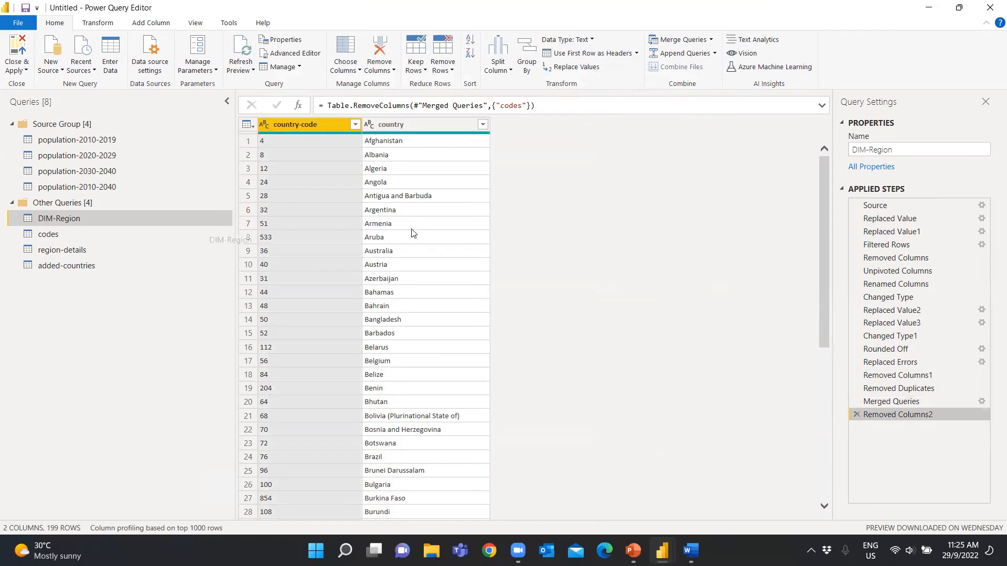
left_click(856, 414)
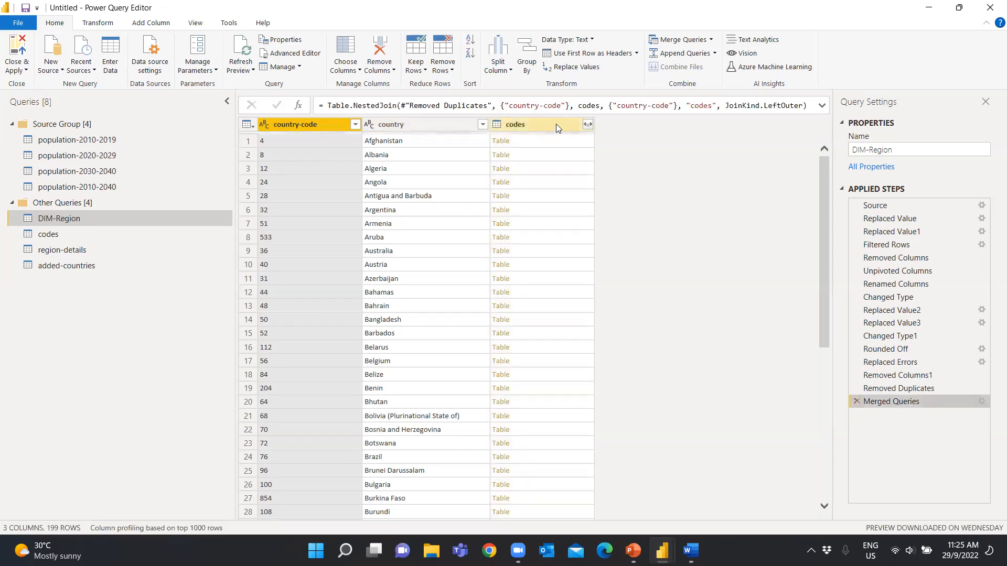
left_click(588, 125)
left_click(397, 190)
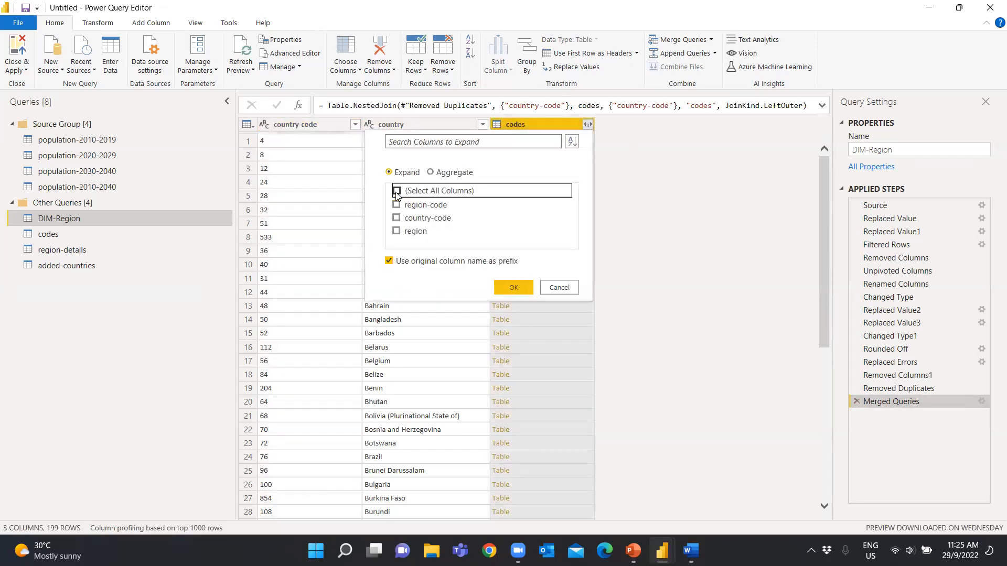
left_click(395, 231)
left_click(396, 204)
left_click(505, 287)
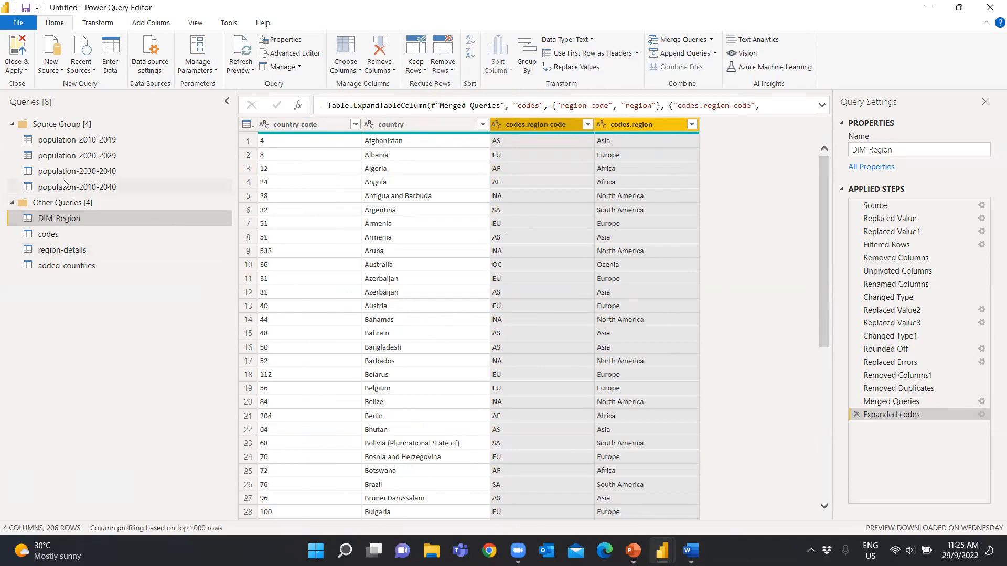
Move the codes, region-details and added-countries queries into Source Group, leaving DIM-Region in Other Queries
left_click(203, 185)
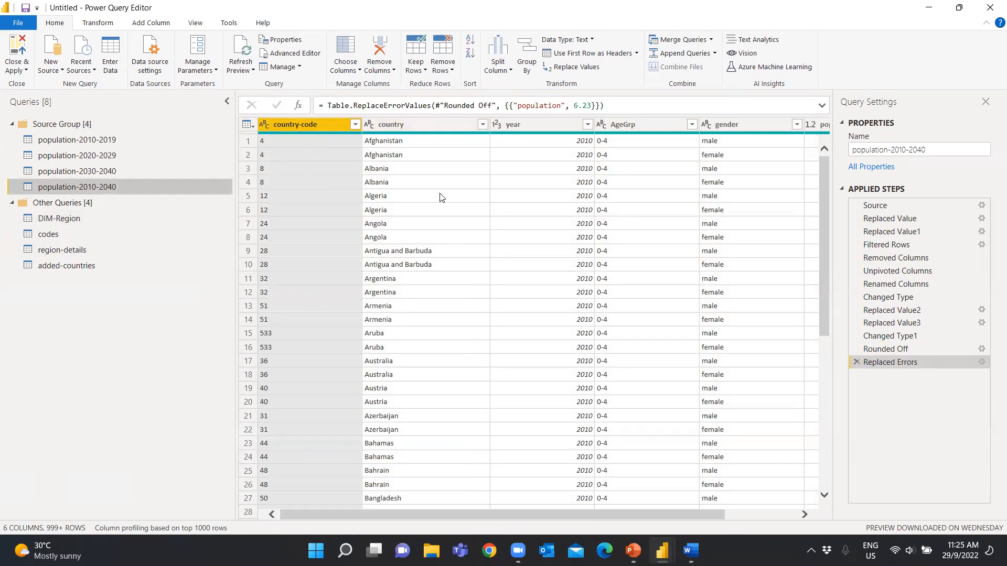
left_click(90, 221)
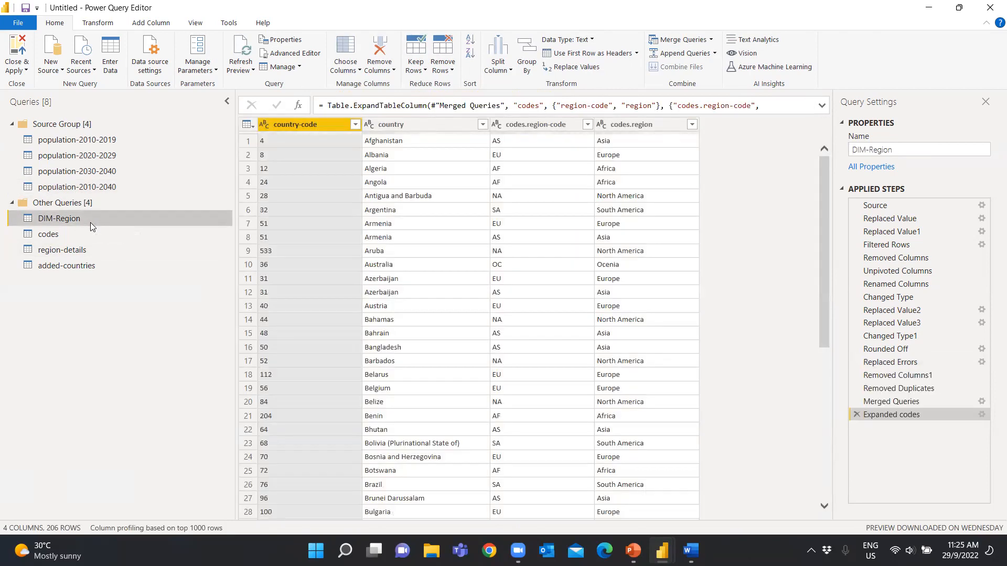
left_click(64, 236)
left_click_drag(61, 236, 94, 124)
left_click_drag(62, 242, 107, 123)
left_click_drag(71, 264, 94, 124)
left_click(70, 265)
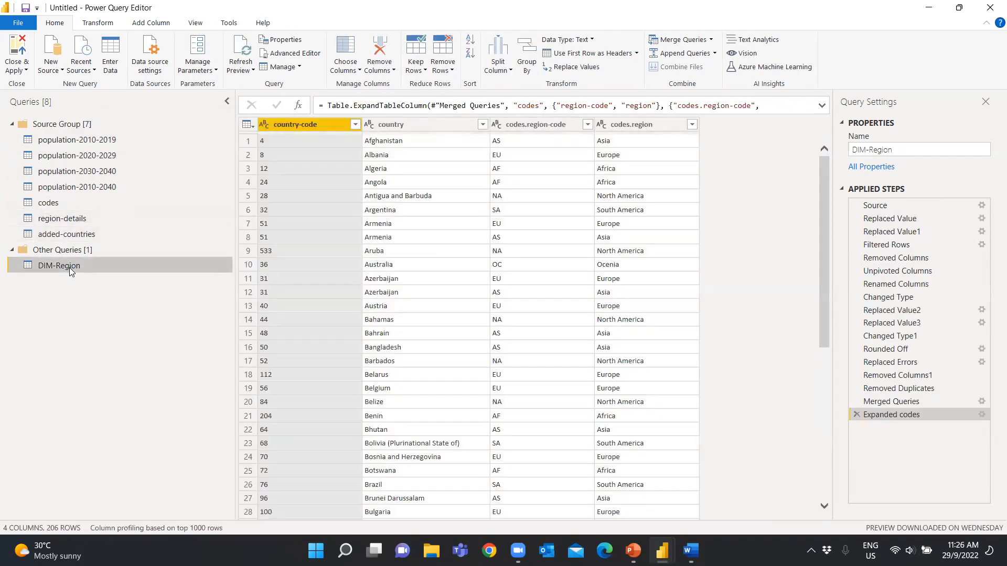
Duplicate the population-2010-2040 query, place the copy in Other Queries and rename it DIM-Gender
right_click(72, 188)
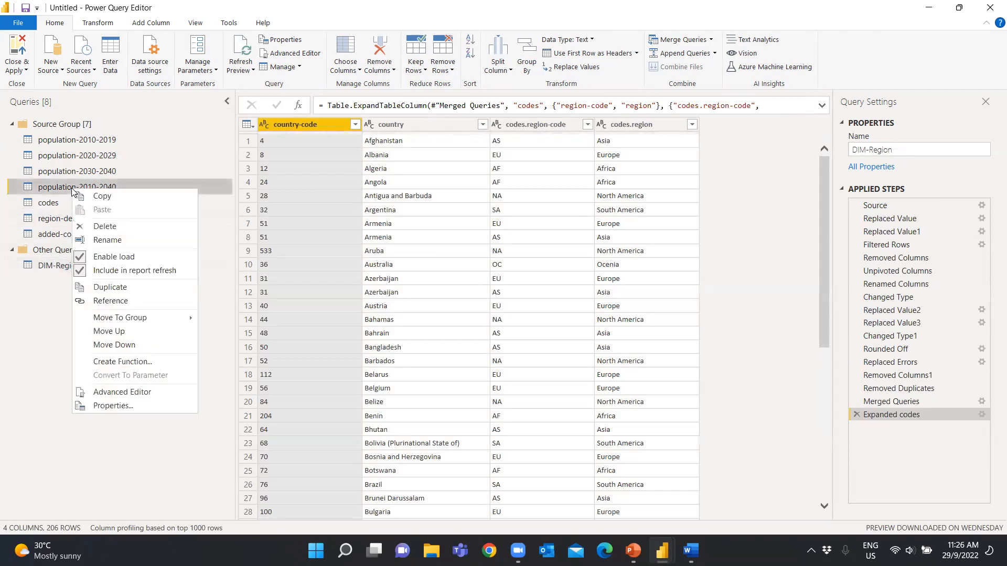
left_click(100, 464)
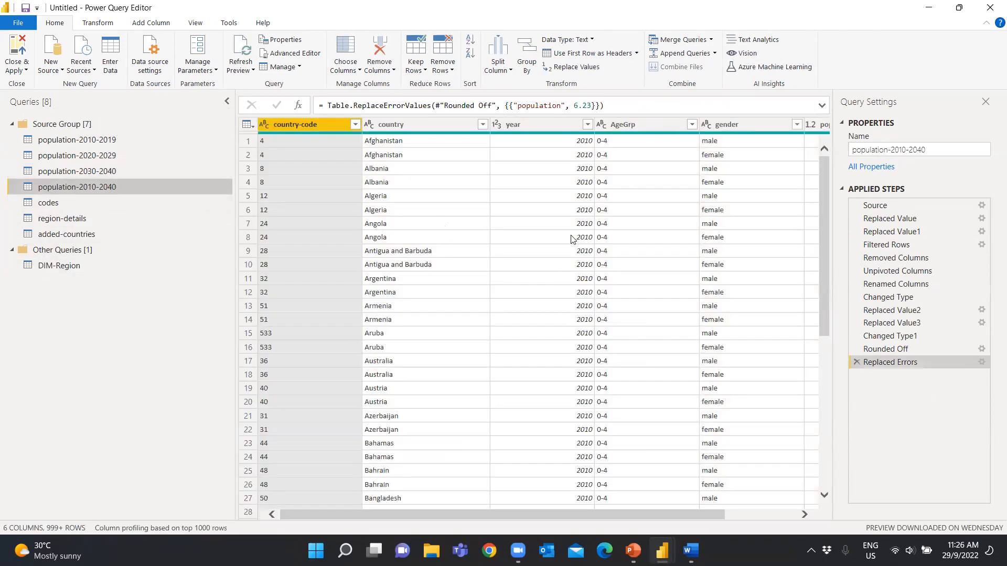
right_click(106, 190)
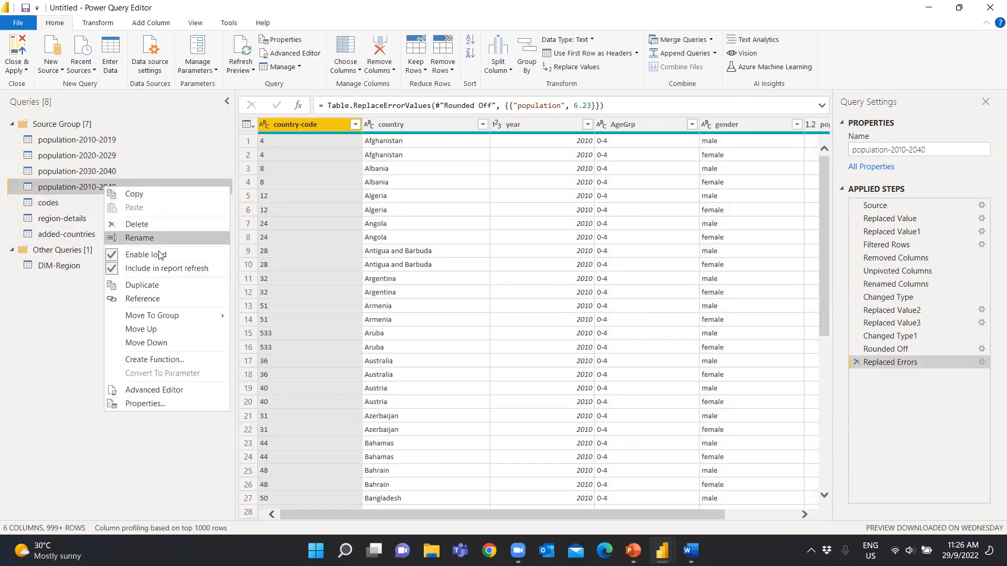
left_click(157, 286)
left_click_drag(99, 250, 97, 270)
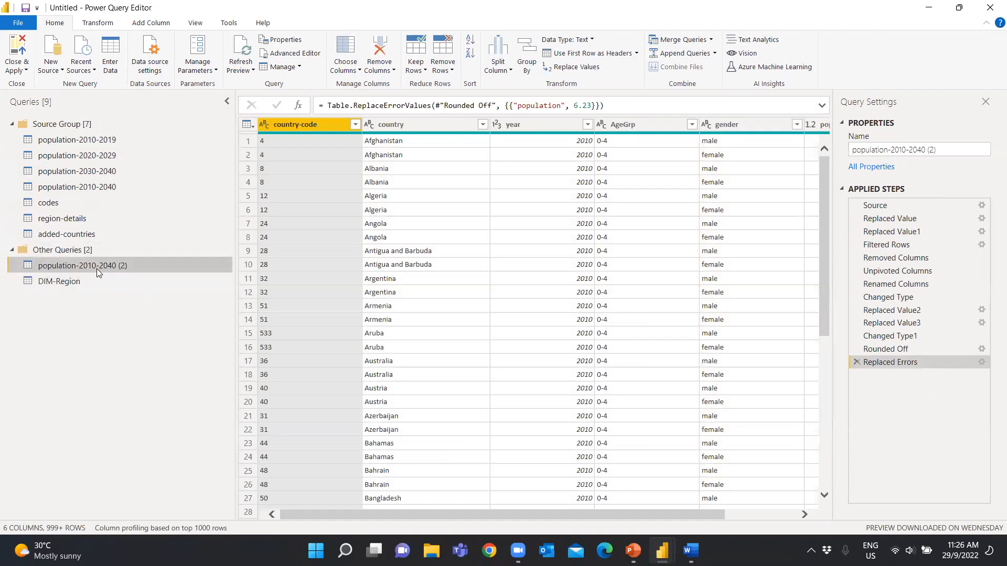
double_click(96, 267)
type("DIM")
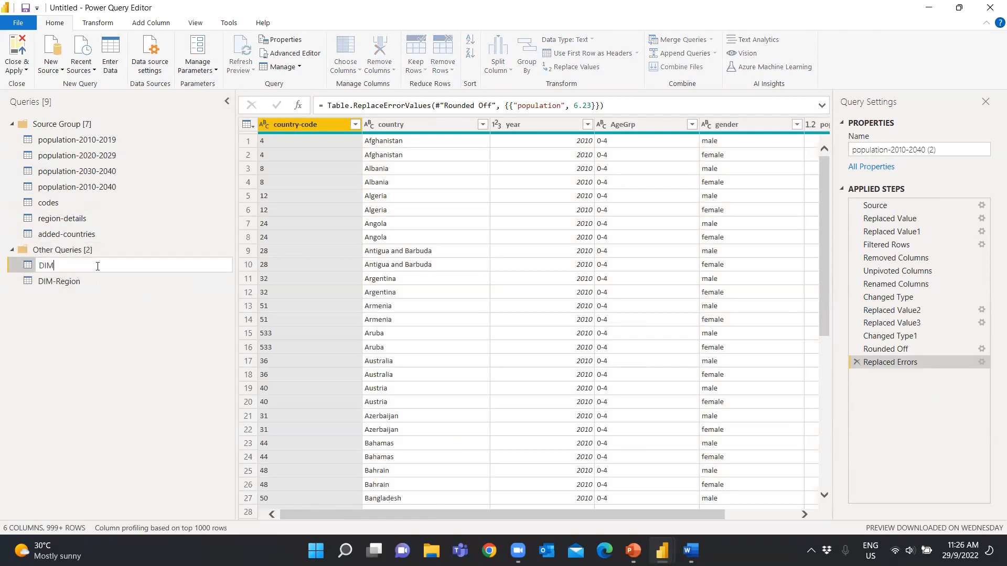
type("-Gender")
key("Return")
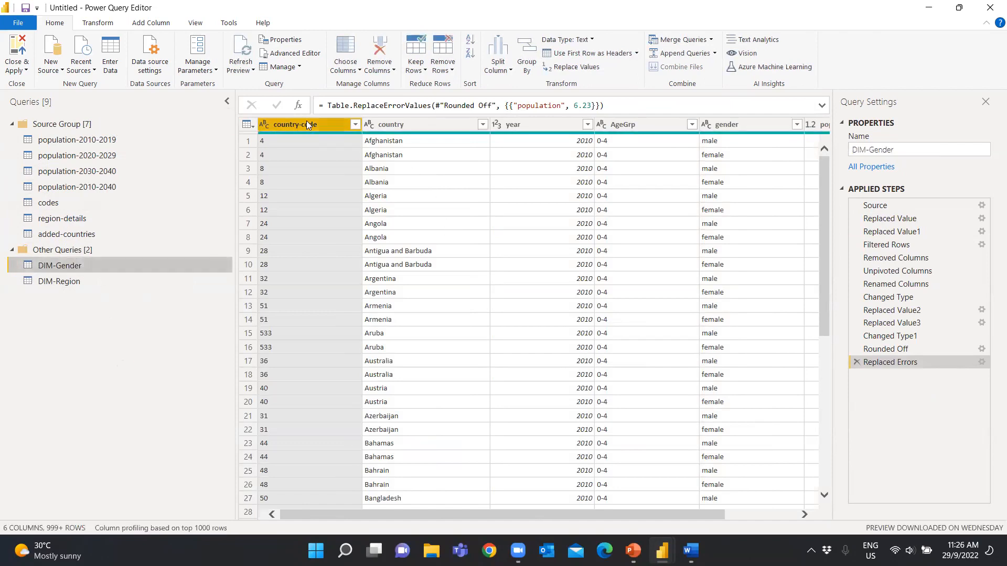
Remove all columns except gender from DIM-Gender and remove the duplicate values from the gender column
left_click_drag(645, 513, 774, 513)
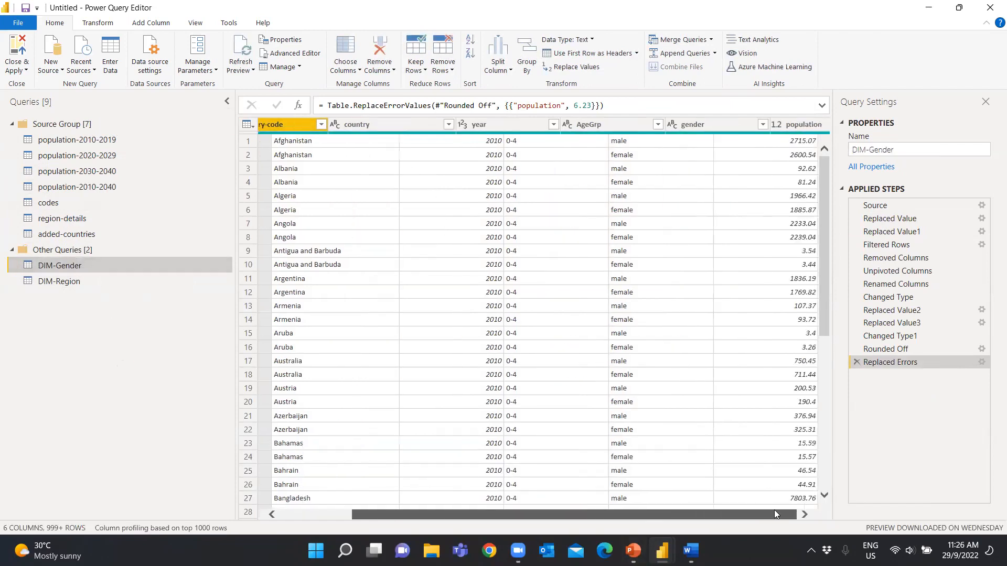
right_click(648, 126)
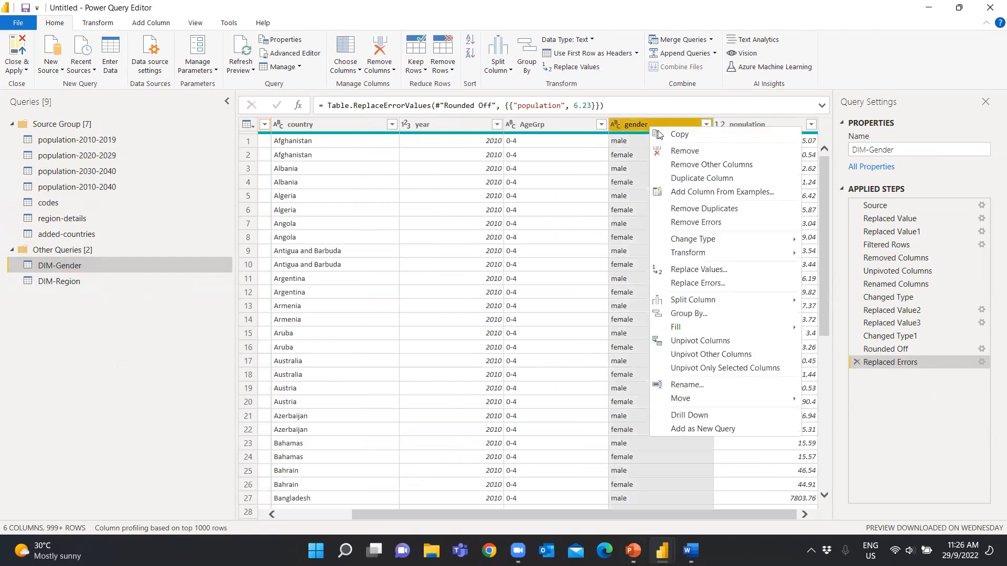
left_click(695, 165)
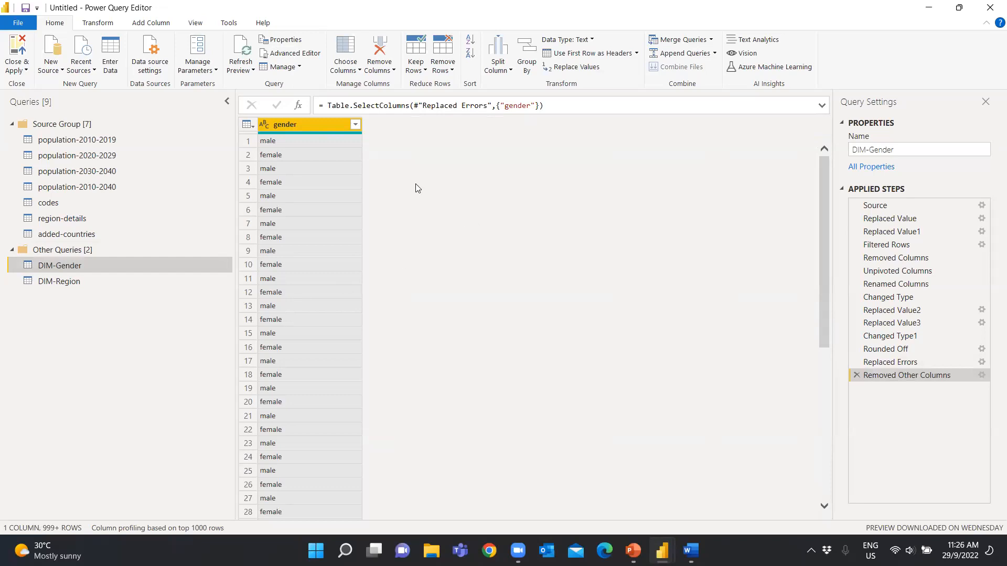
right_click(298, 146)
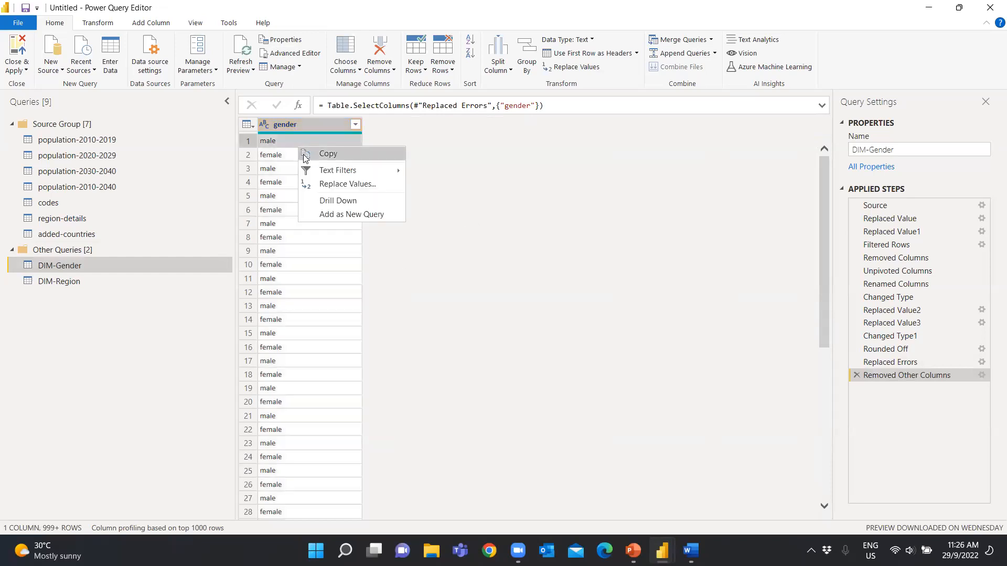
left_click(292, 126)
right_click(290, 124)
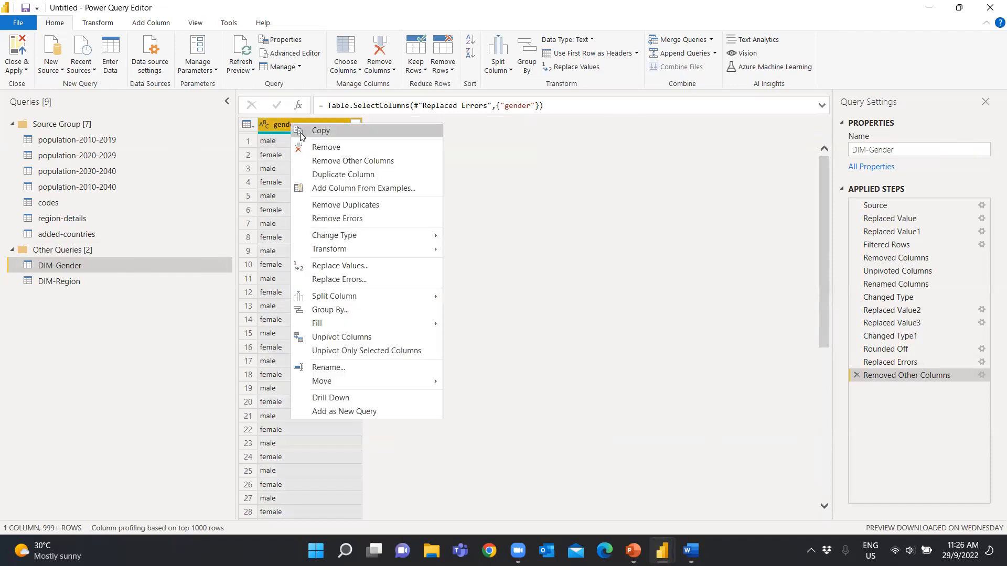
left_click(338, 205)
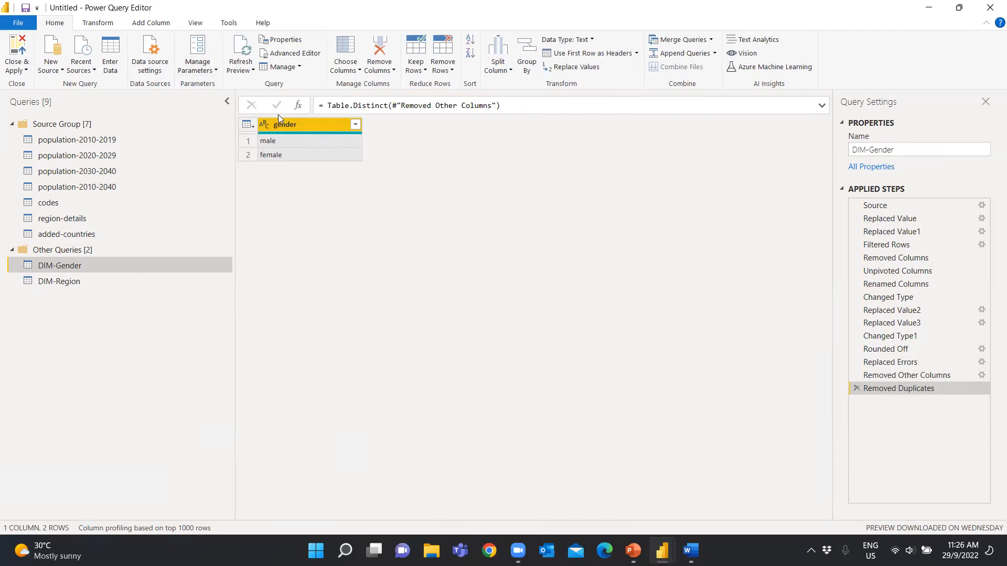
Add an index column starting from 1 to DIM-Gender and rename it gender-code
left_click(151, 23)
left_click(181, 56)
left_click(163, 82)
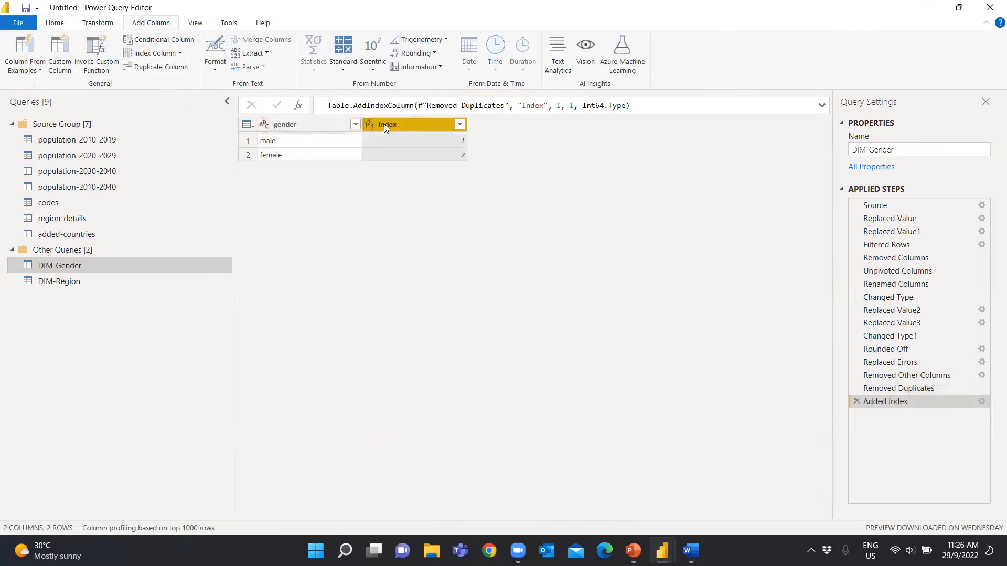
double_click(384, 124)
type("gender-code")
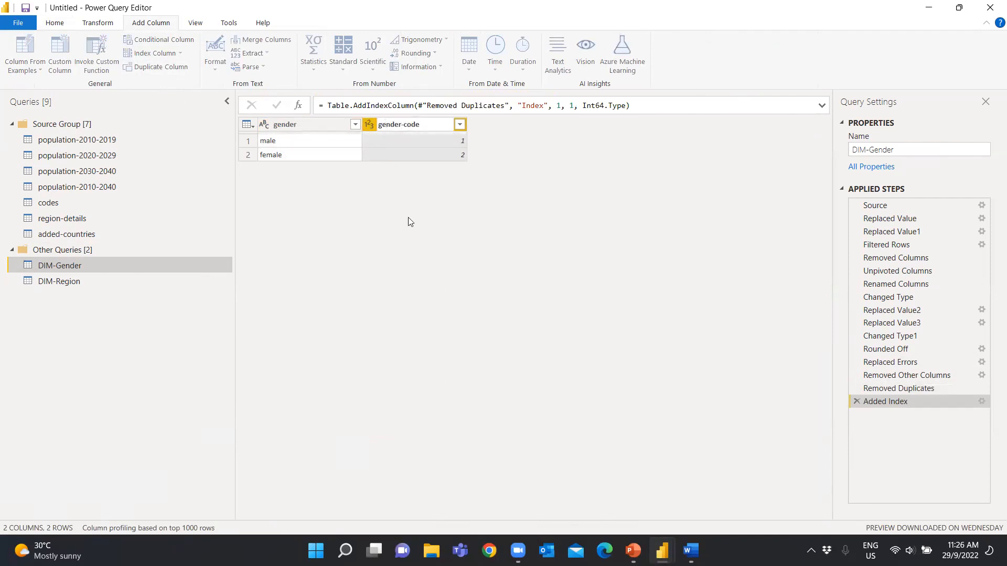
key("Return")
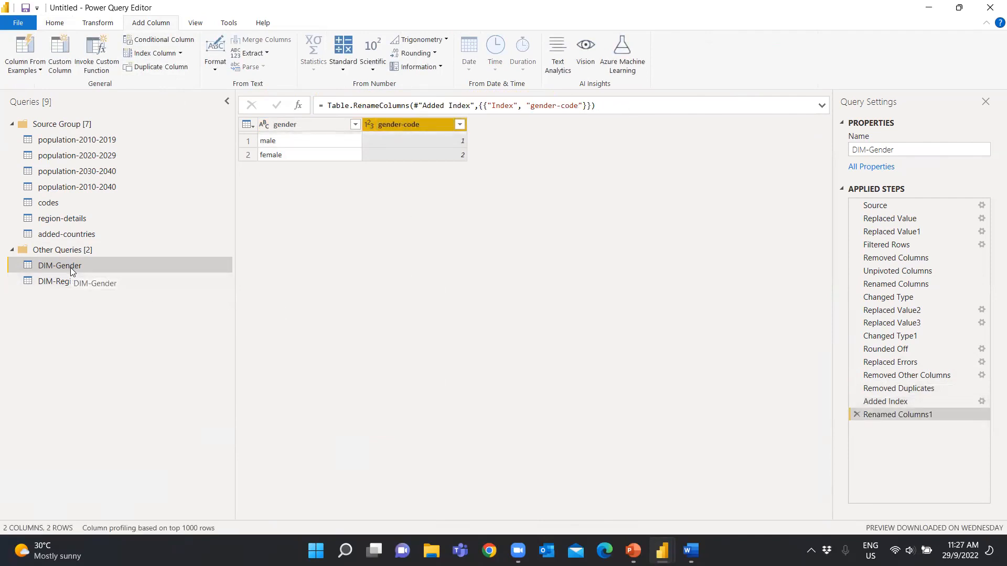
Duplicate the population-2010-2040 query again, place the copy in Other Queries and rename it DIM-Age
left_click(88, 188)
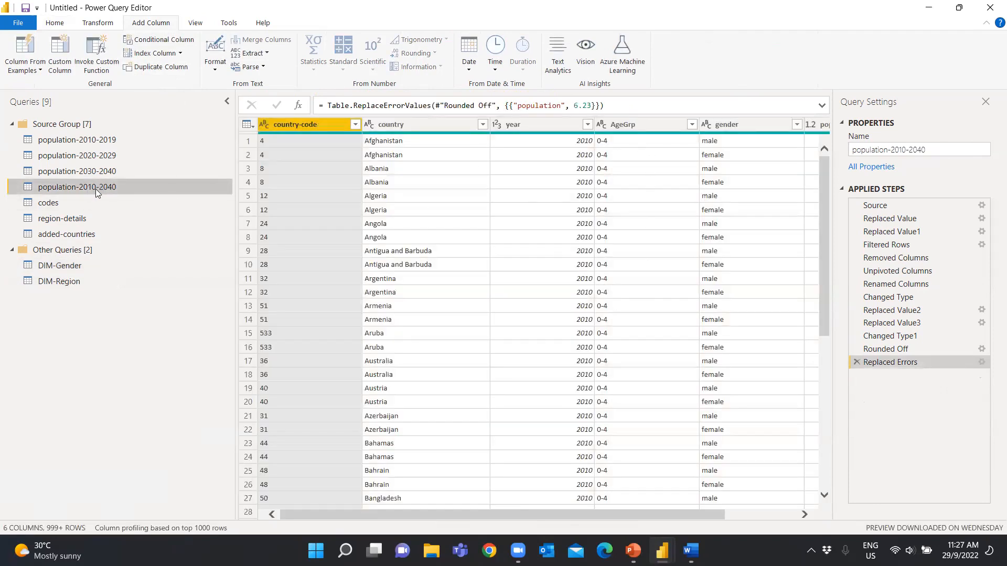
right_click(95, 189)
left_click(143, 290)
left_click_drag(88, 250, 81, 271)
left_click(85, 266)
type("DIM-Age")
key("Return")
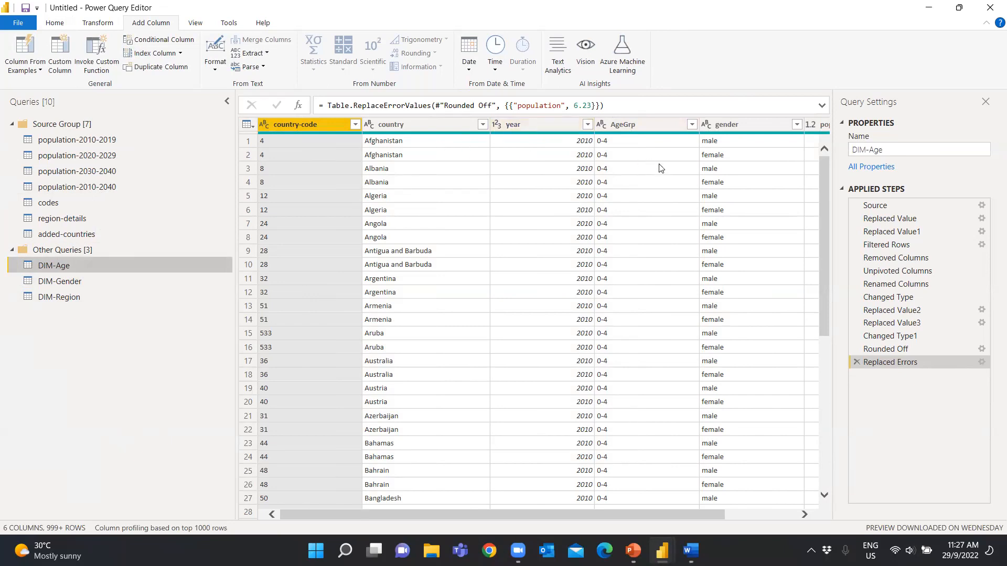
Remove all columns except AgeGrp from the DIM-Age query
left_click_drag(644, 515, 684, 515)
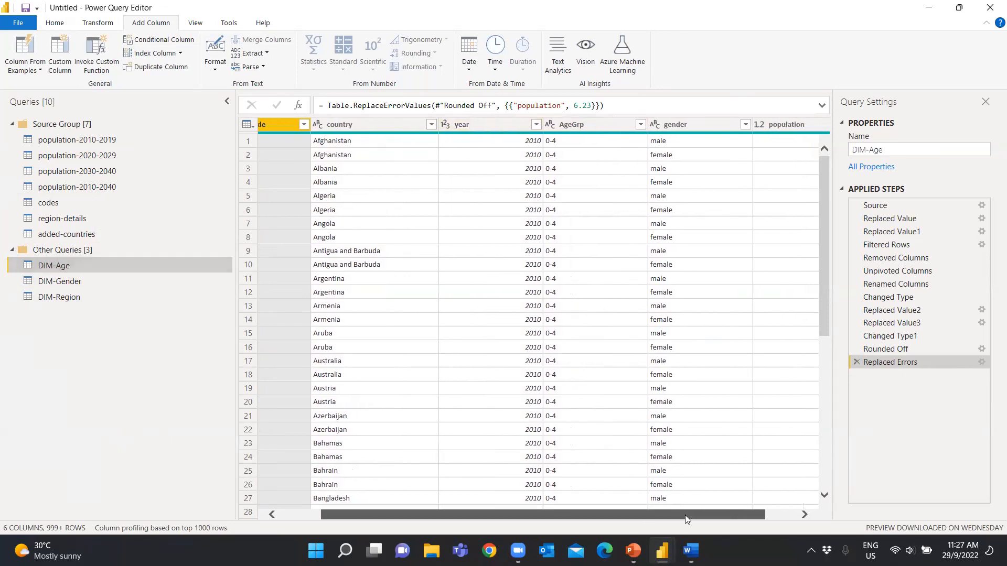
right_click(580, 126)
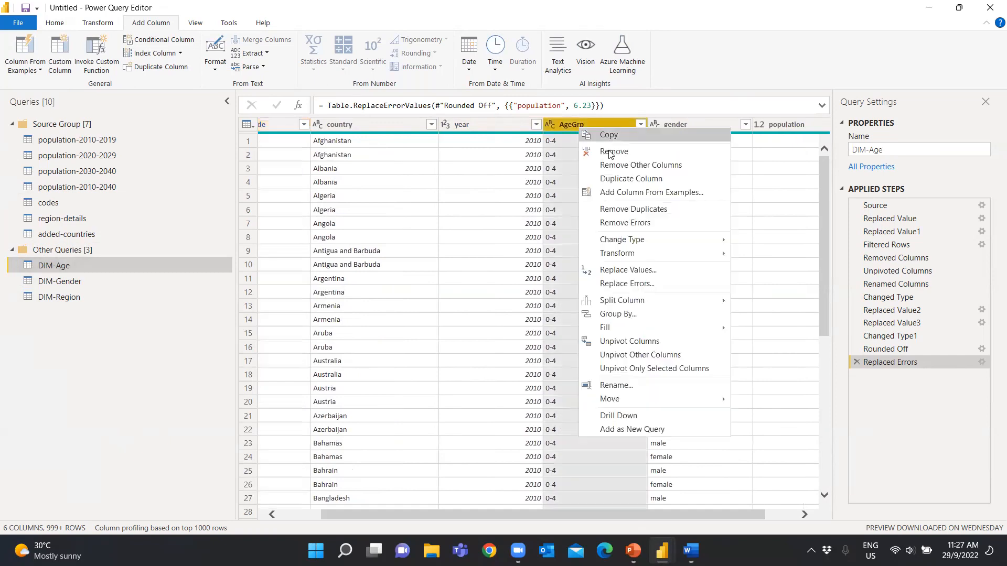
left_click(620, 166)
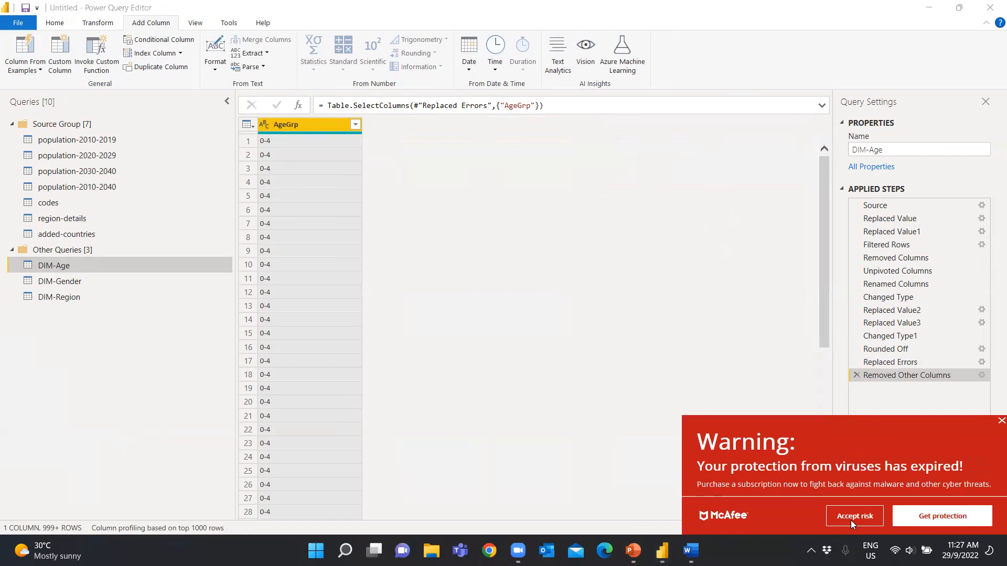
Dismiss the antivirus warning and examine the fully loaded list of AgeGrp filter values in DIM-Age
left_click(355, 125)
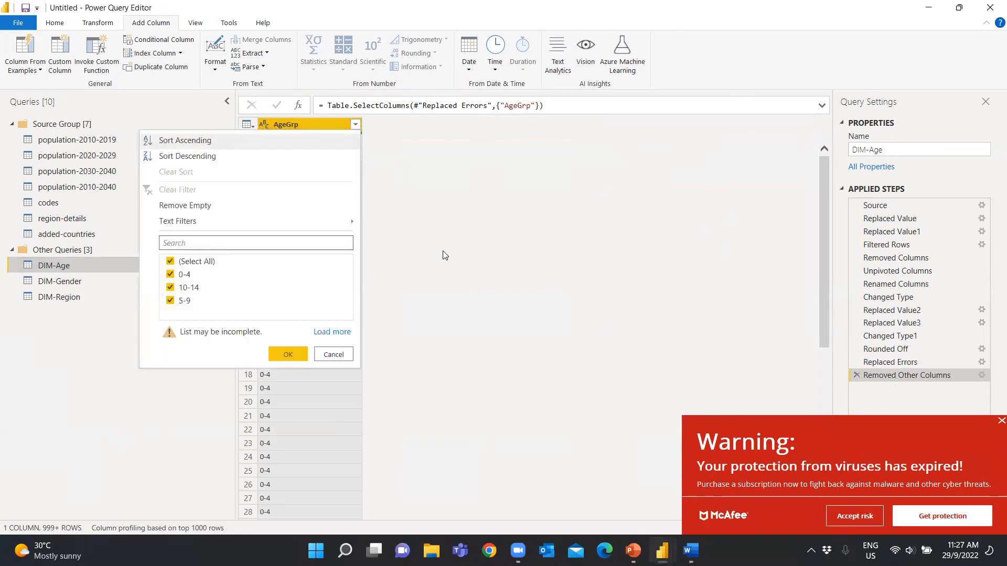
left_click(860, 518)
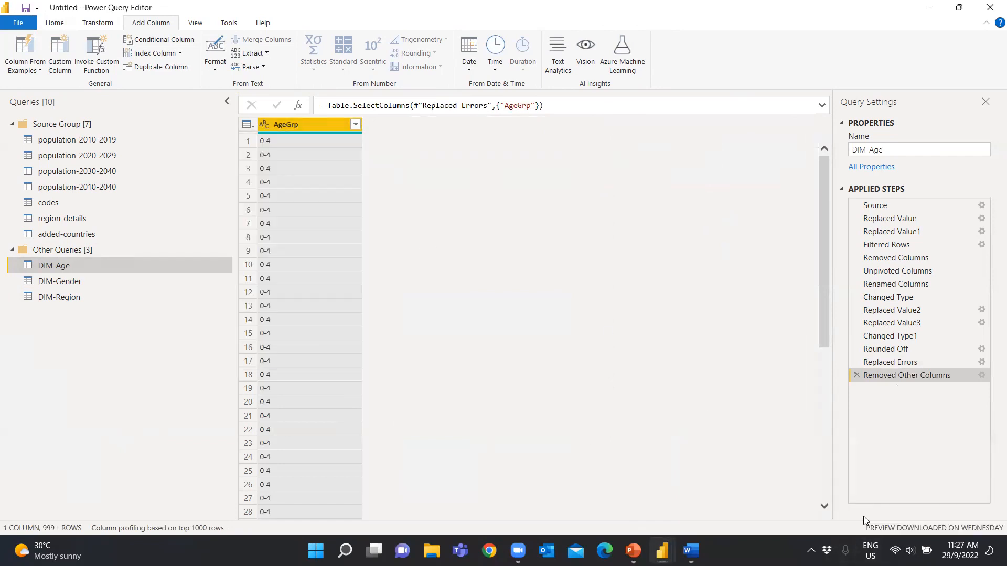
left_click(356, 124)
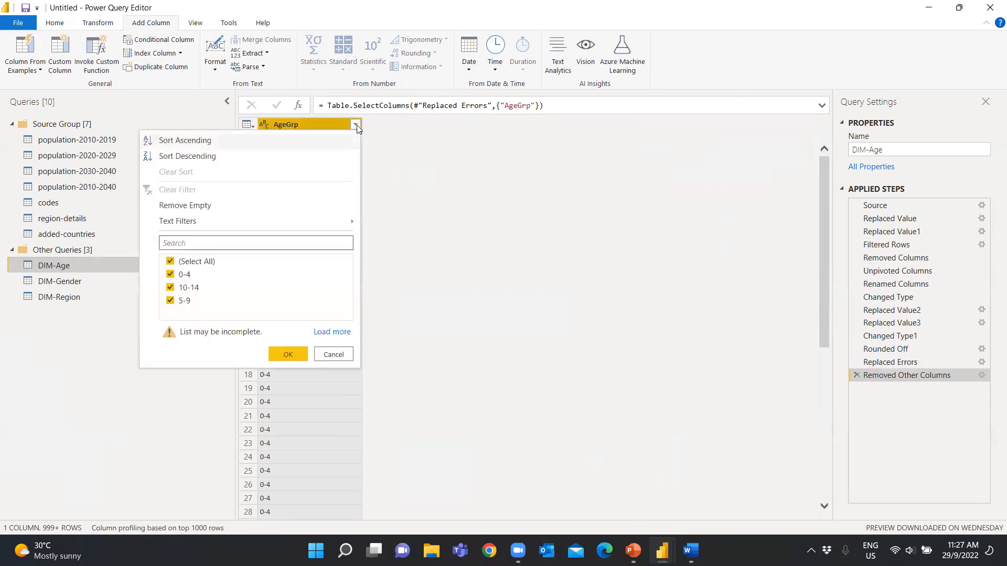
left_click(332, 332)
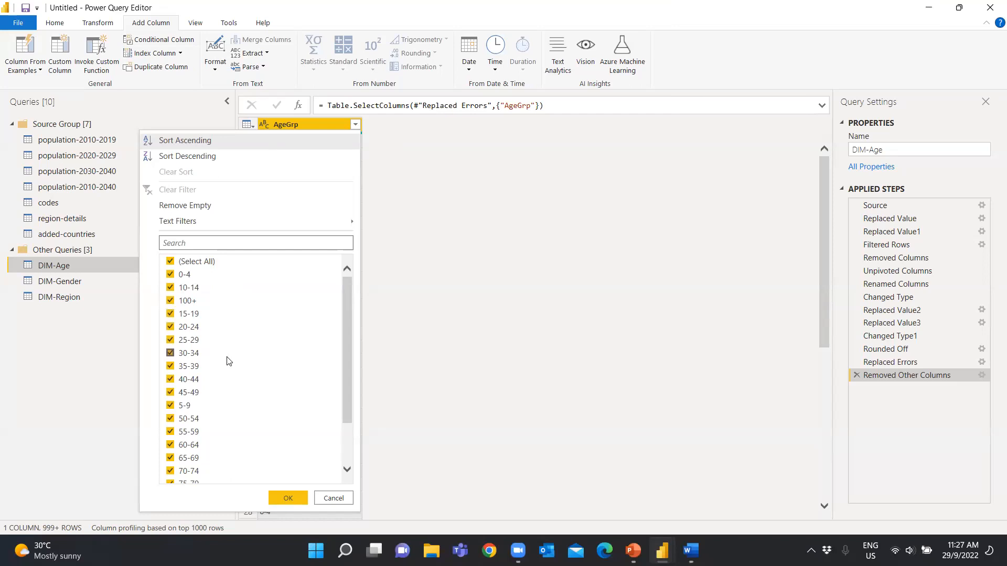
left_click(509, 335)
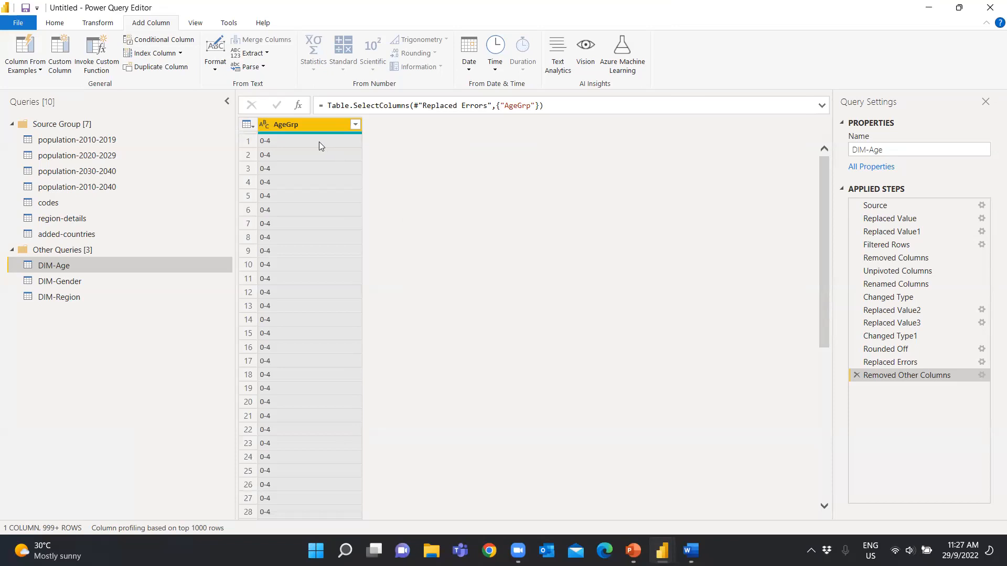
left_click(148, 41)
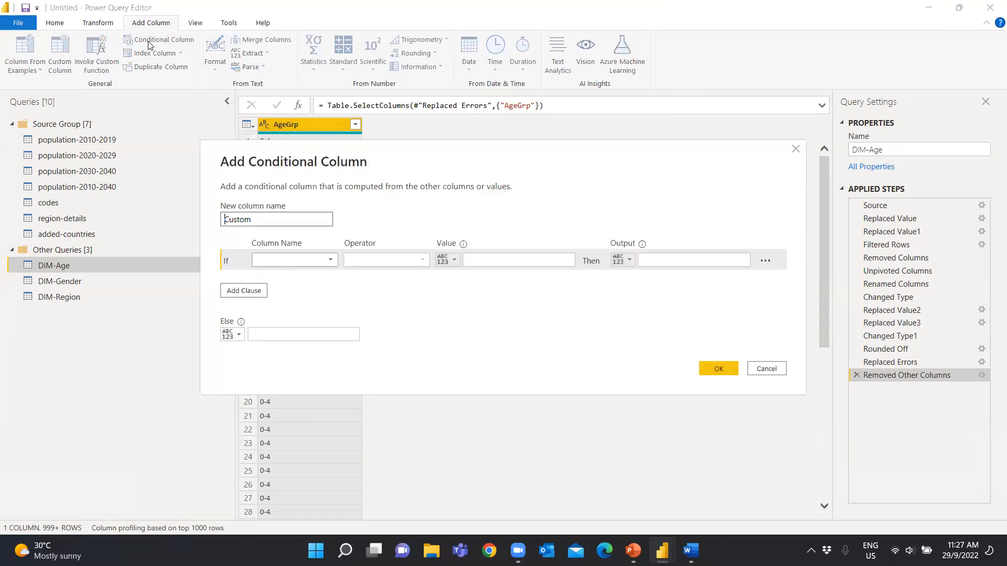
left_click(795, 150)
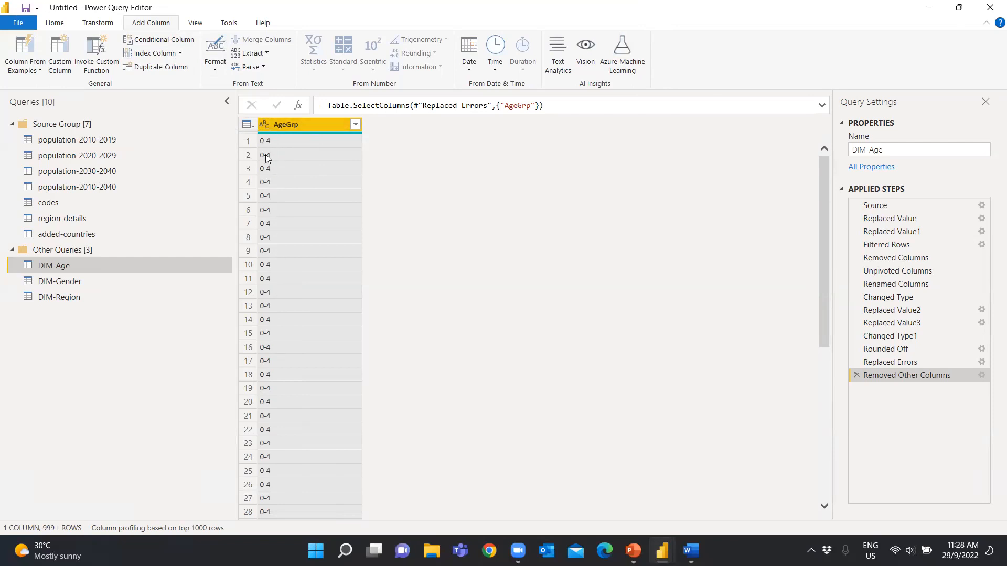
scroll(284, 427, "down", 7)
scroll(294, 406, "up", 7)
left_click(265, 54)
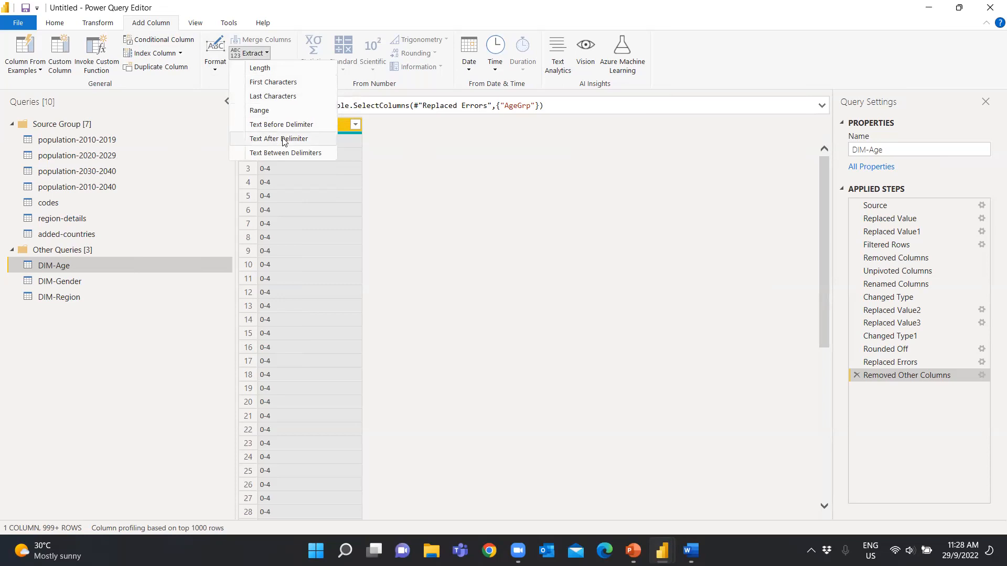
left_click(455, 182)
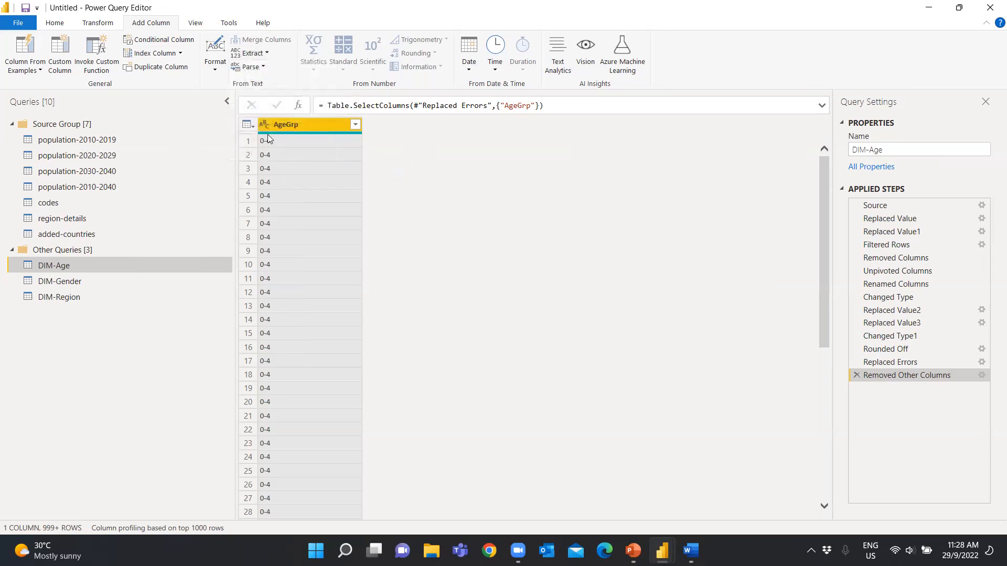
Add a column to DIM-Age that extracts the AgeGrp text after the "-" delimiter, and check its distinct values
left_click(267, 53)
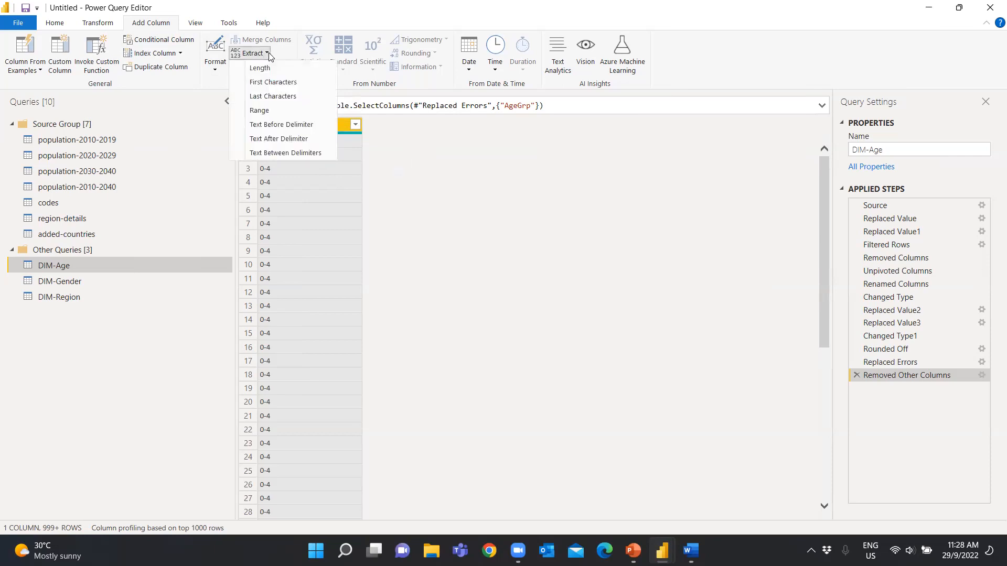
left_click(273, 137)
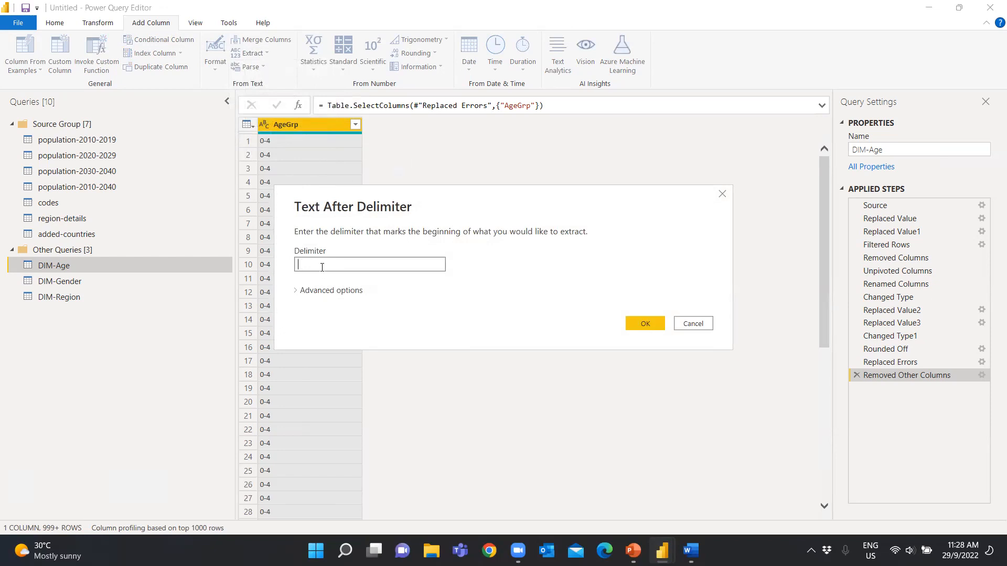
type("-")
left_click(637, 325)
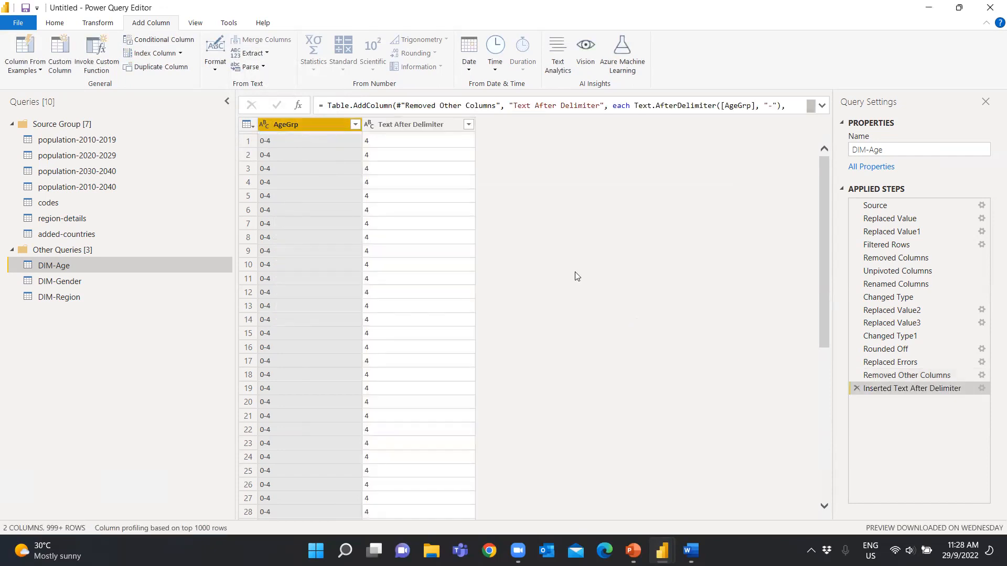
left_click(468, 124)
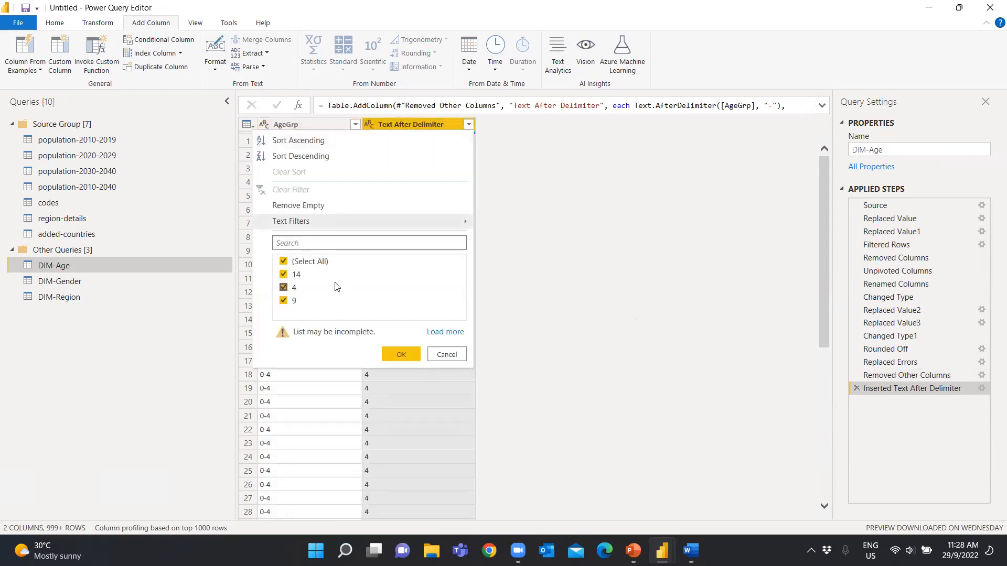
left_click(446, 356)
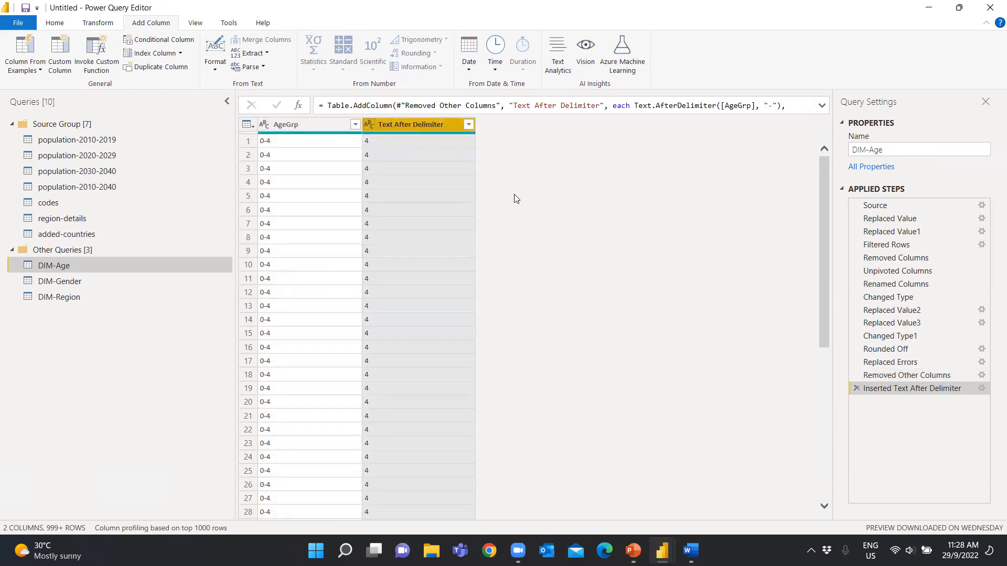
Convert the Text After Delimiter column in DIM-Age to whole numbers and rename it max-age
left_click(369, 124)
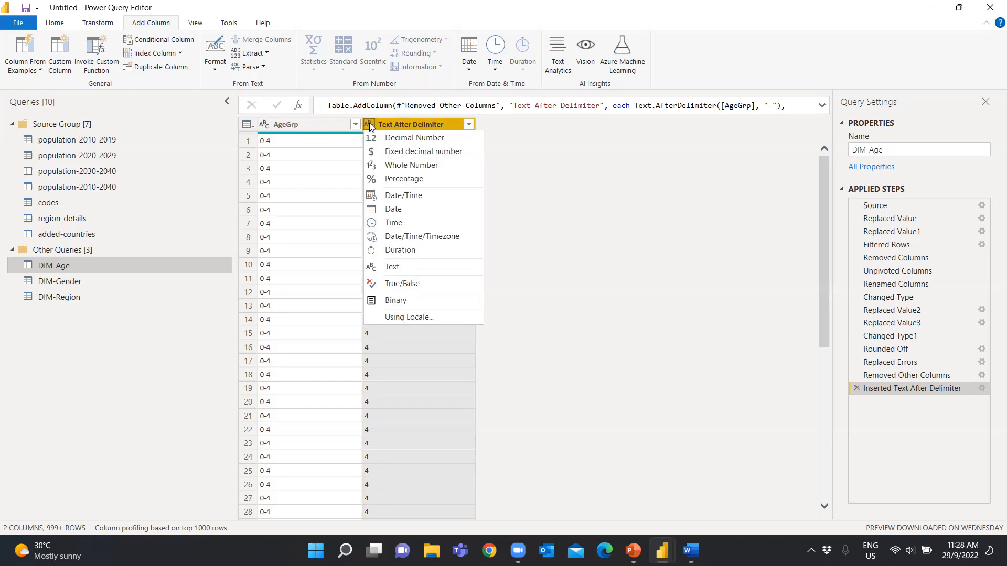
left_click(400, 165)
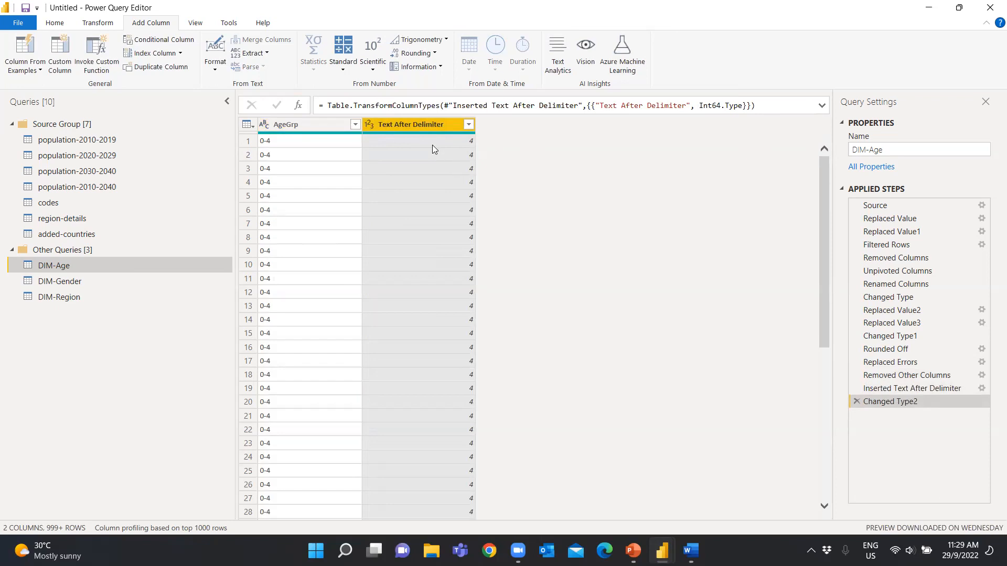
left_click(162, 41)
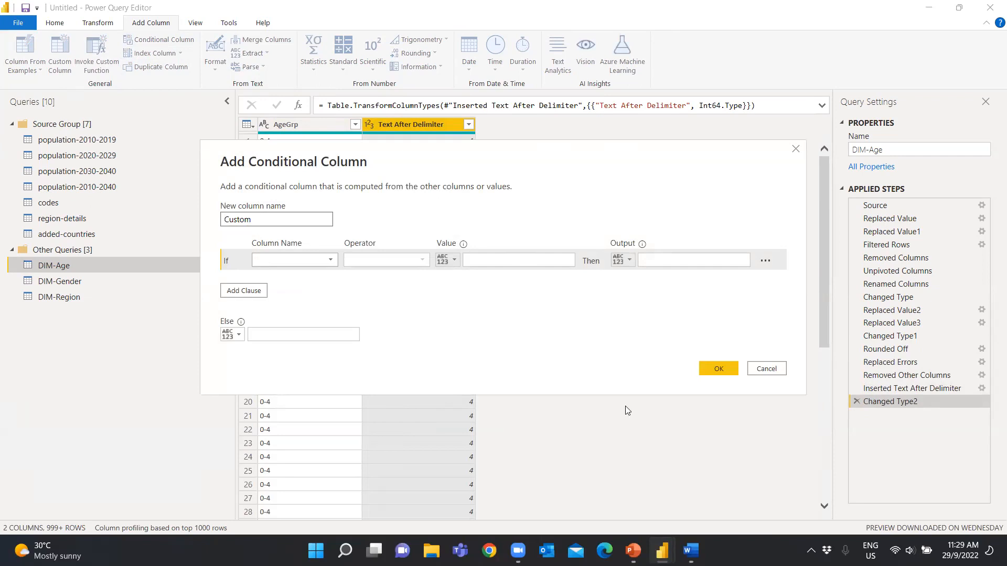
left_click(796, 150)
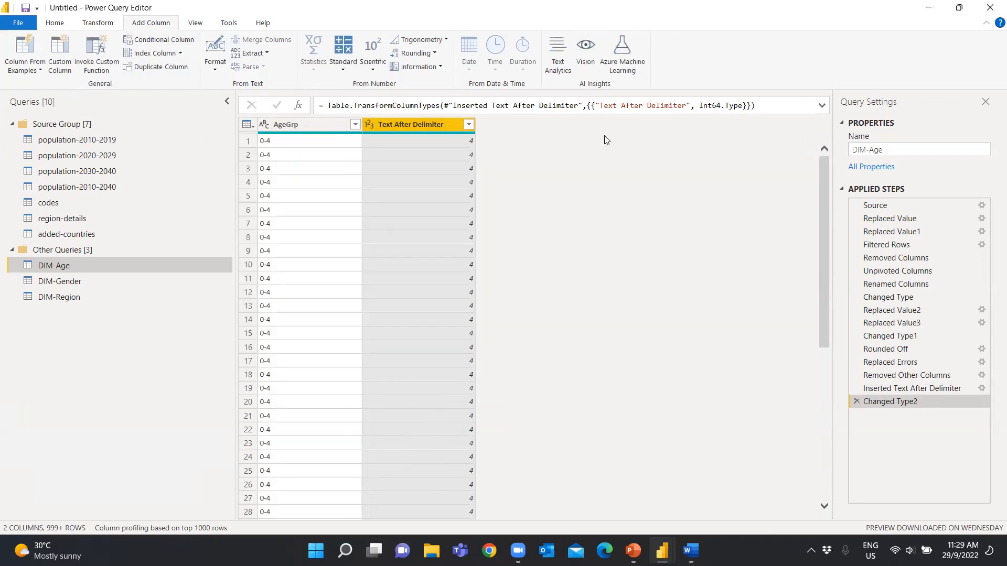
double_click(423, 123)
type("ma")
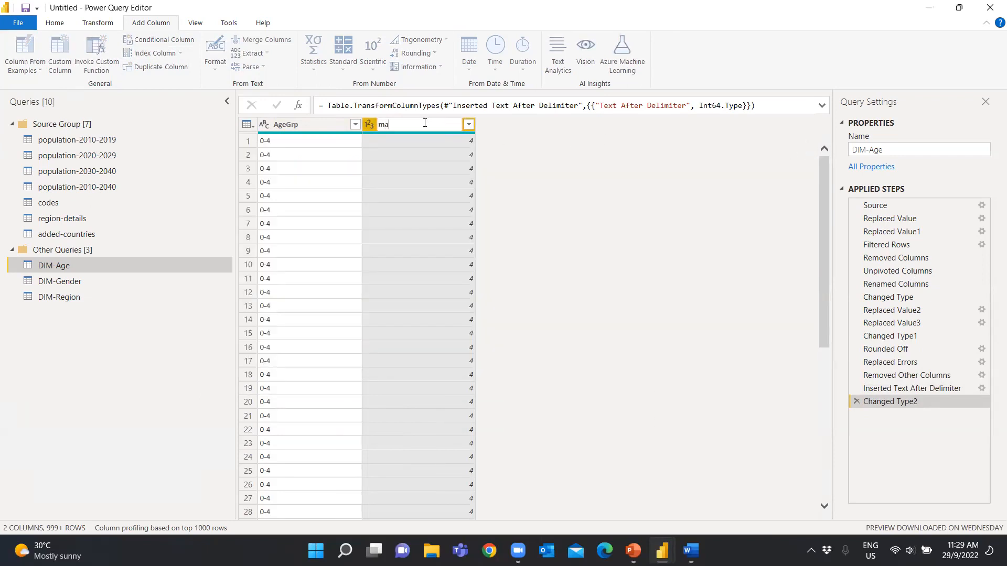
type("x-age")
left_click(608, 198)
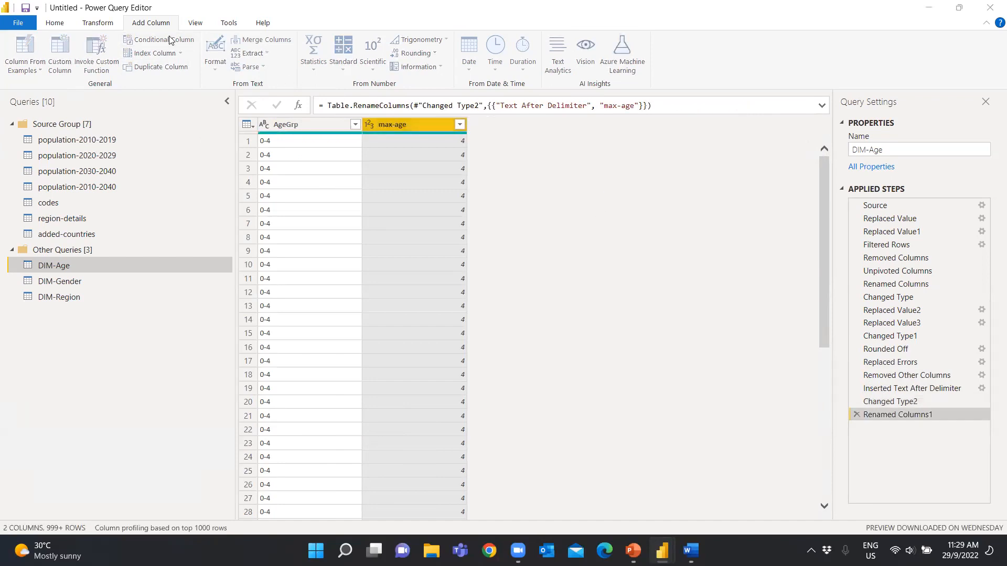
Start a new conditional column in DIM-Age and name it age-category
left_click(155, 40)
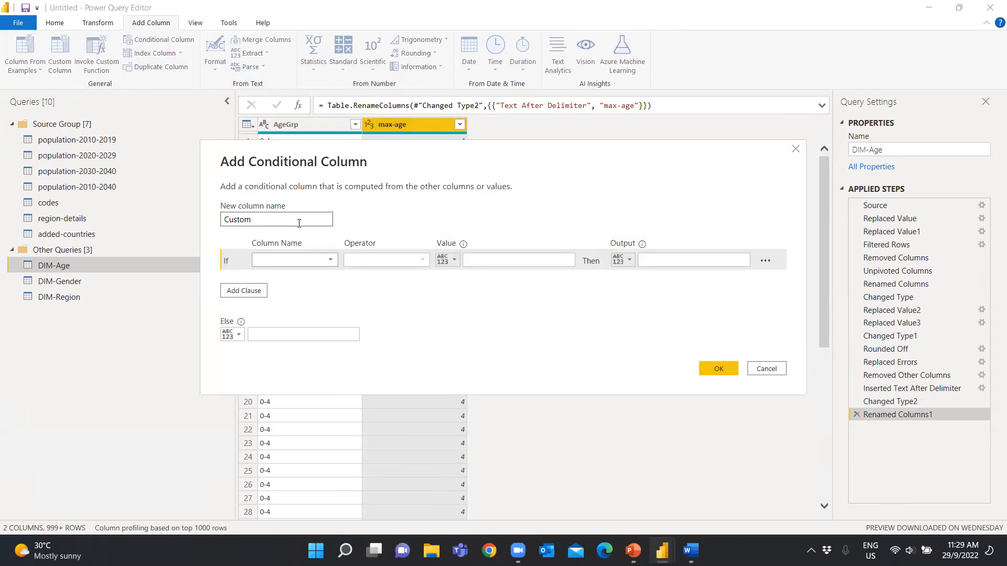
left_click_drag(299, 219, 185, 211)
type("age-category")
Define the first age-category condition: if max-age is less than or equal to 4, output Baby
left_click(315, 261)
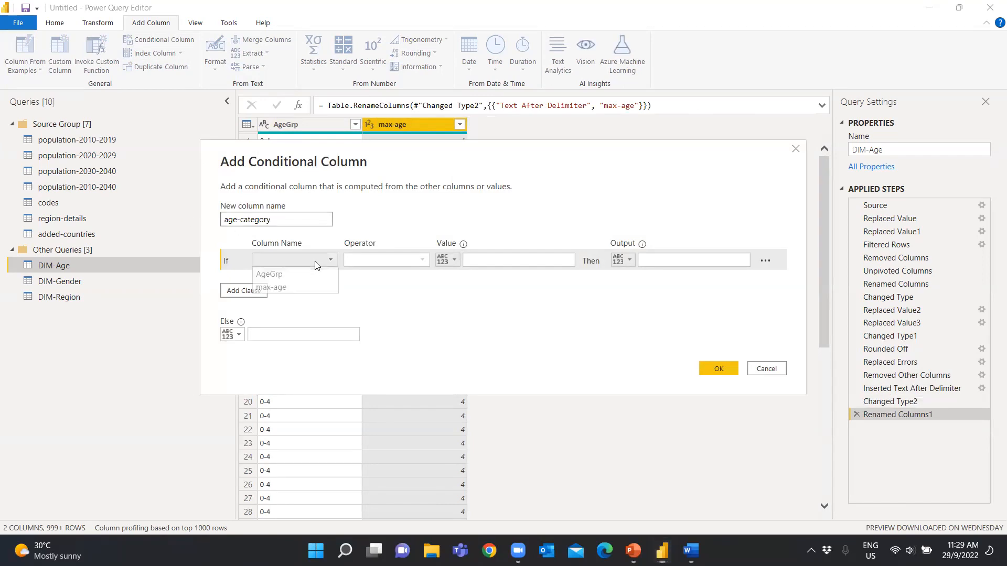
left_click(295, 288)
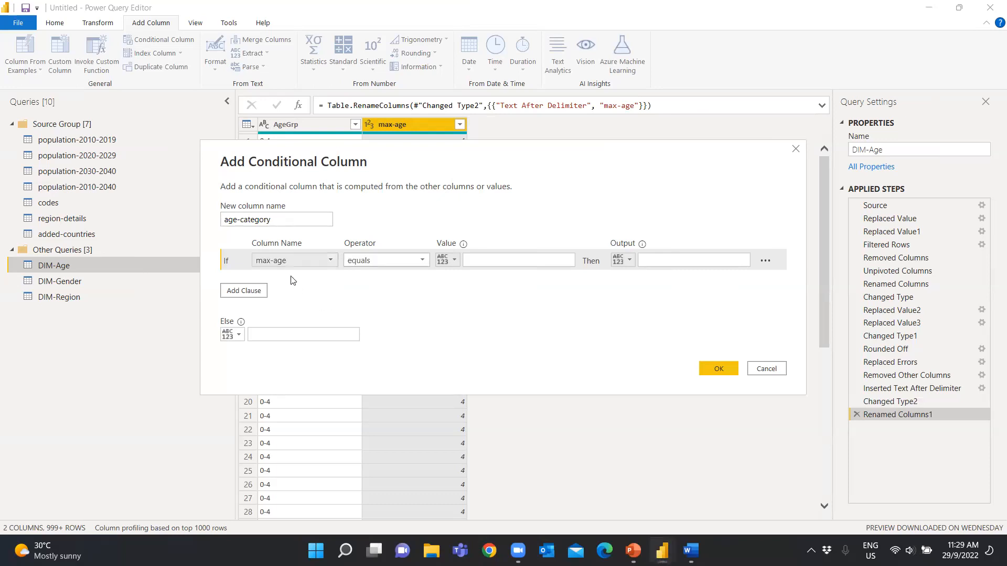
left_click(387, 261)
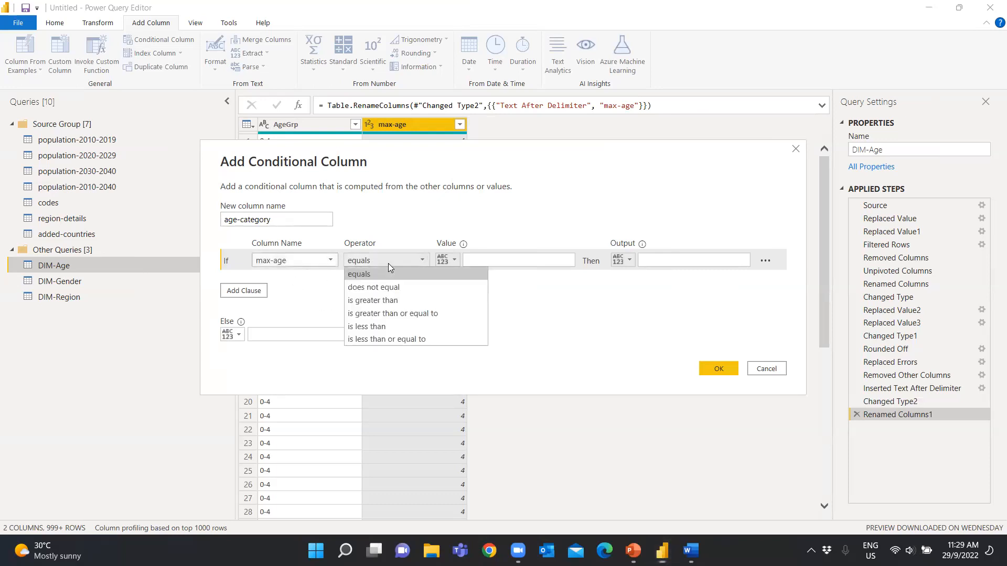
left_click(383, 339)
left_click(497, 261)
type("4")
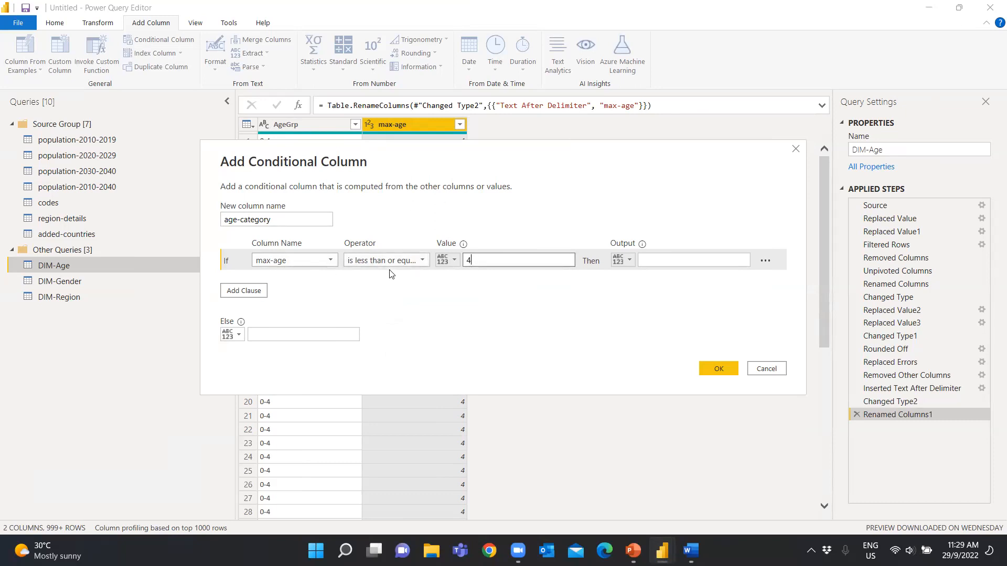
left_click(659, 263)
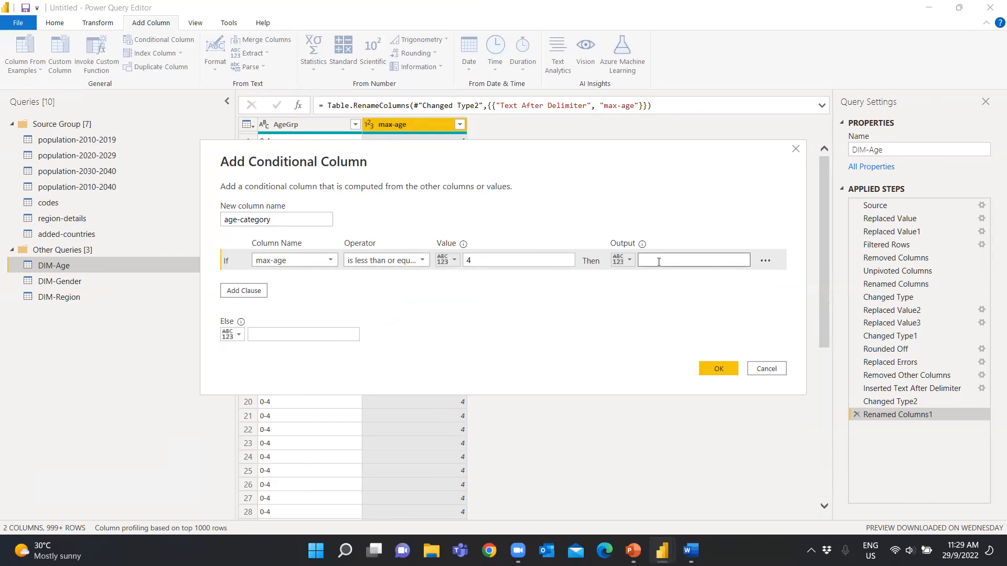
type("baby")
key("BackSpace")
key("BackSpace")
key("BackSpace")
type("Baby")
Add four Else If clauses to the age-category conditional column
left_click(244, 290)
left_click(244, 311)
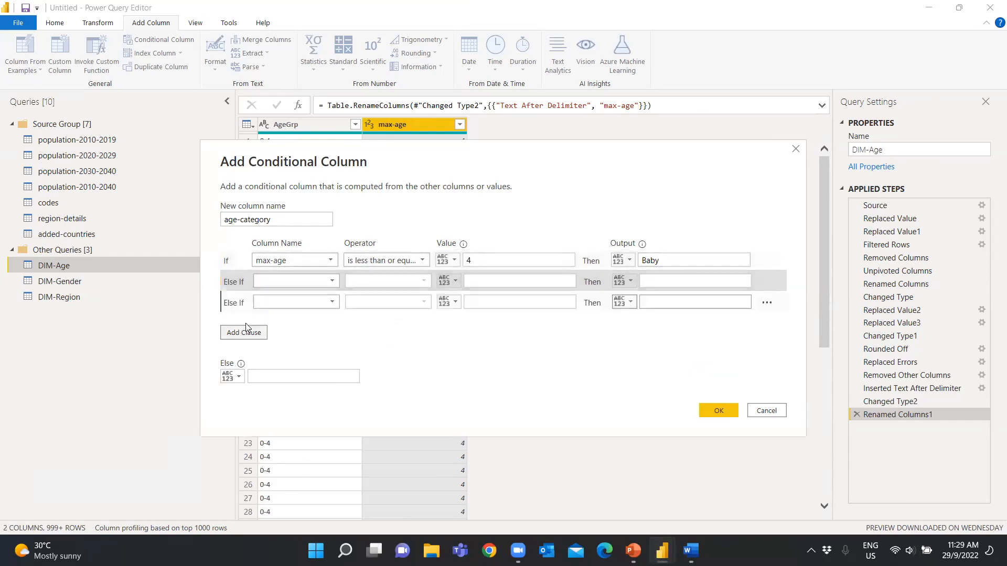
left_click(246, 334)
left_click(248, 355)
Set the first Else If clause to output Child when max-age is less than or equal to 14
left_click(296, 282)
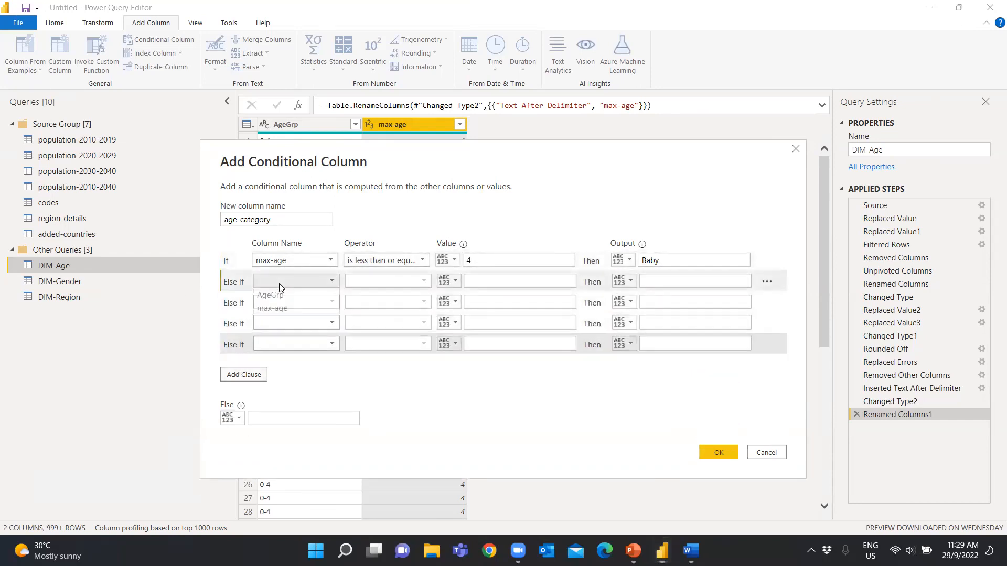
left_click(296, 308)
left_click(383, 282)
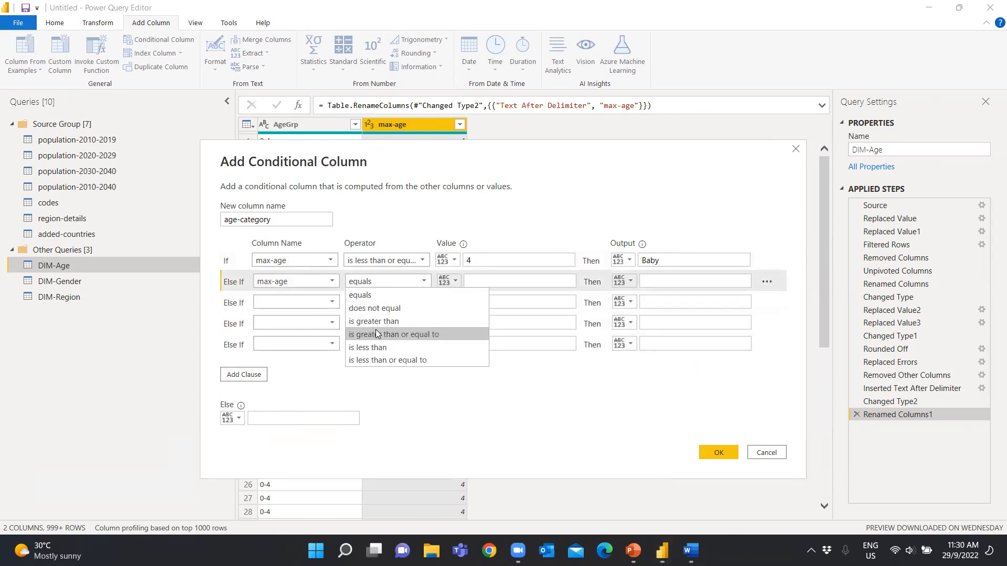
left_click(379, 360)
left_click(489, 282)
type("14")
left_click(697, 281)
type("Child")
Set the second Else If clause to output Teenager when max-age is less than or equal to 24
left_click(278, 302)
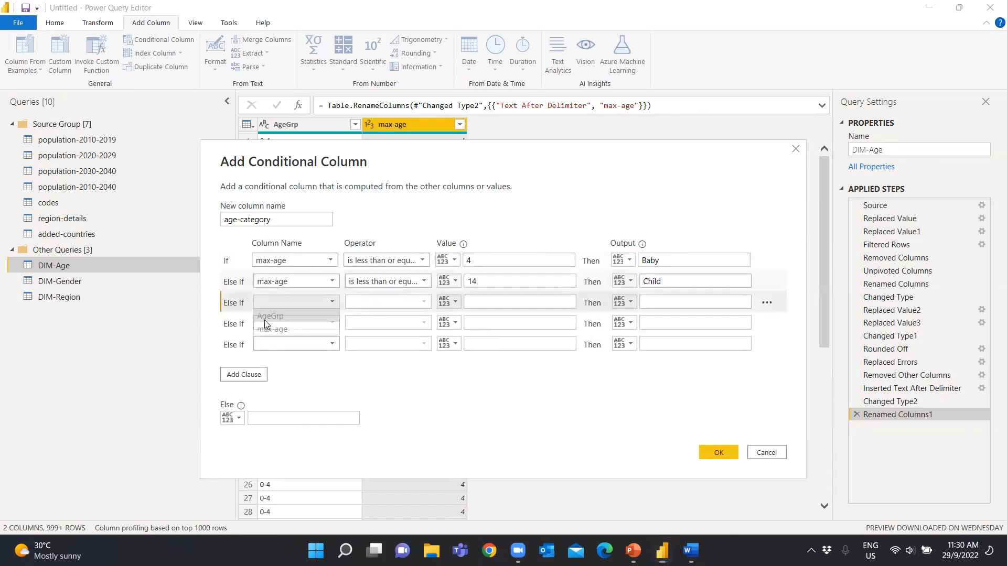
left_click(271, 329)
left_click(386, 302)
left_click(375, 381)
left_click(483, 302)
type("24")
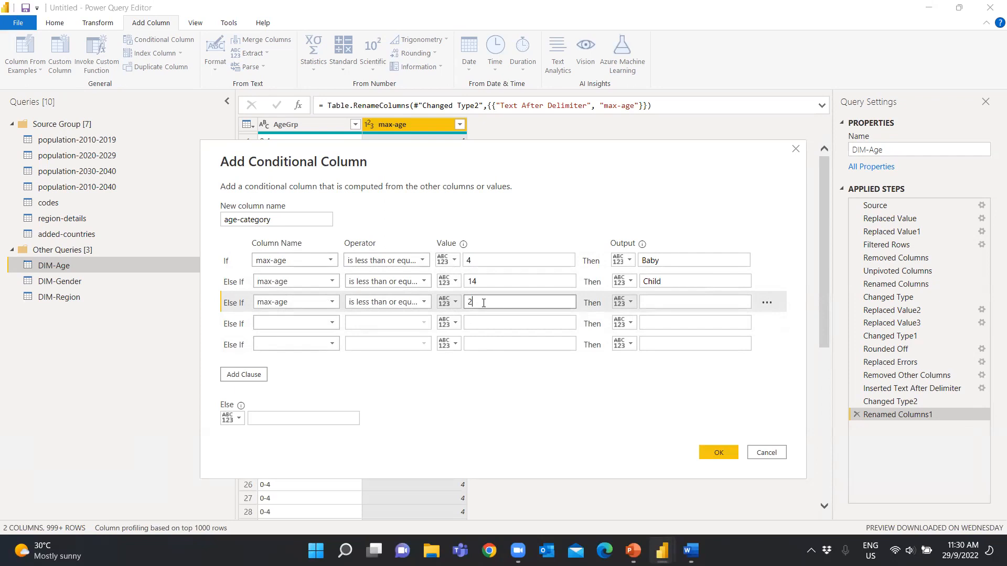
left_click(667, 302)
type("Te")
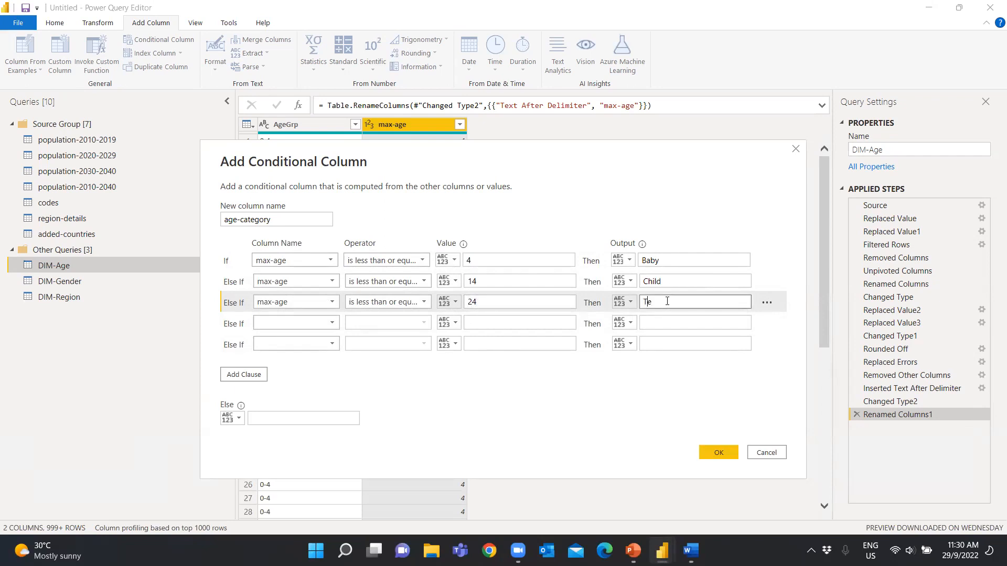
type("enager")
Set the third Else If clause to output Young Adult when max-age is less than or equal to 34
left_click(309, 323)
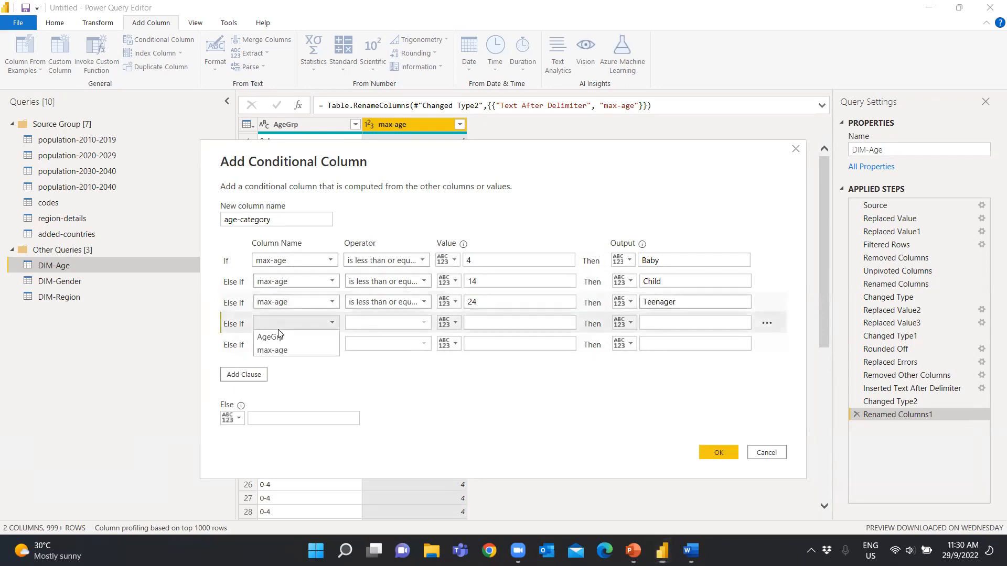
left_click(281, 350)
left_click(367, 324)
left_click(381, 402)
left_click(503, 321)
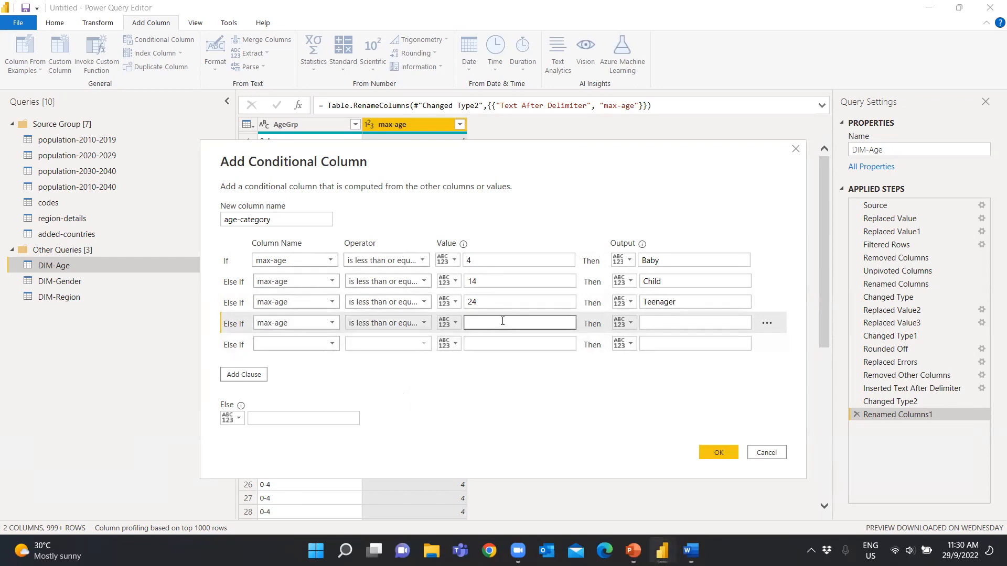
type("34")
left_click(672, 321)
type("Young Adult")
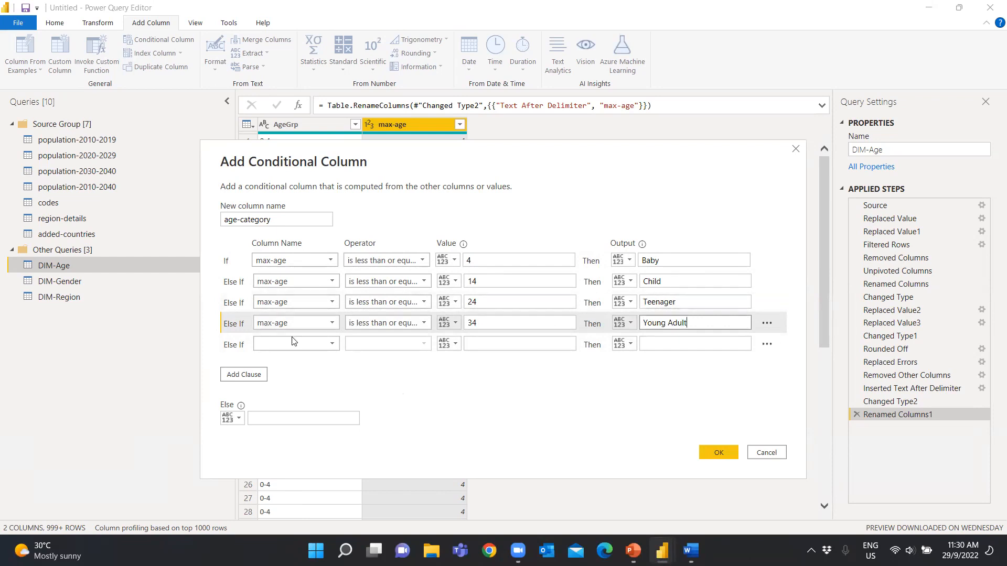
Set the fourth Else If clause to output Adult when max-age is less than or equal to 64
left_click(292, 341)
left_click(297, 364)
left_click(409, 346)
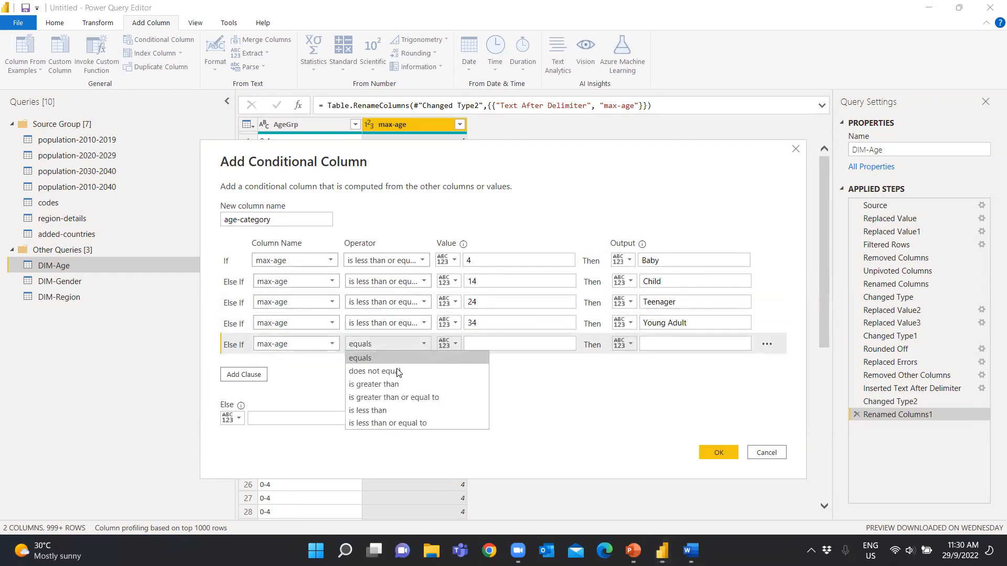
left_click(417, 420)
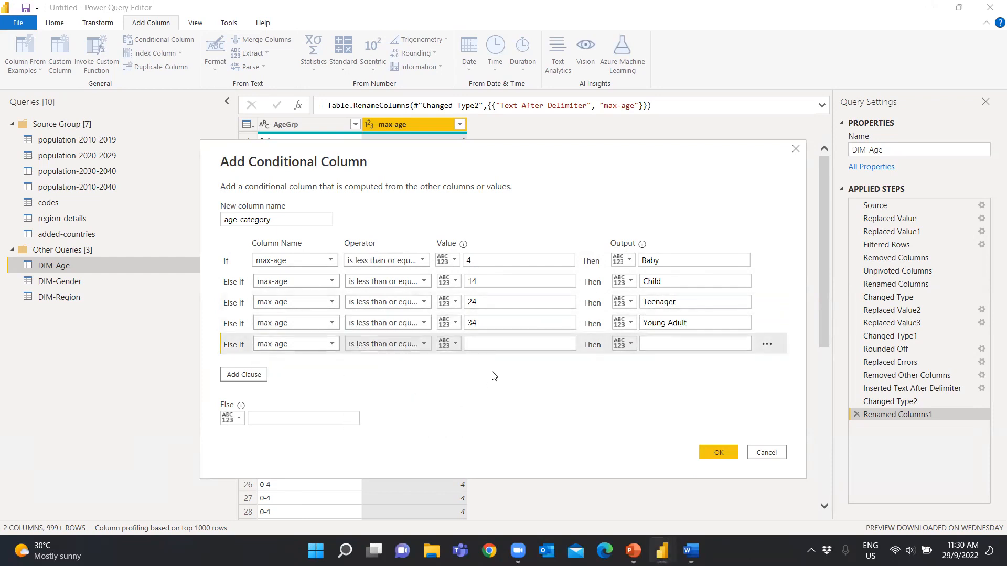
left_click(506, 344)
type("64")
left_click(664, 343)
type("Adult")
Set the Else output to Senior and create the age-category column
left_click(314, 418)
type("S")
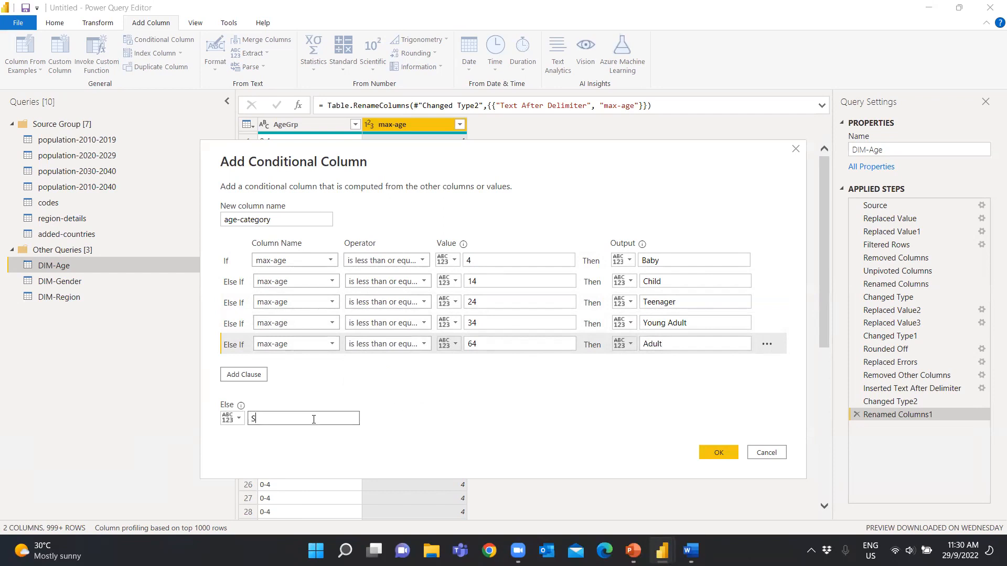
type("enior")
left_click(717, 451)
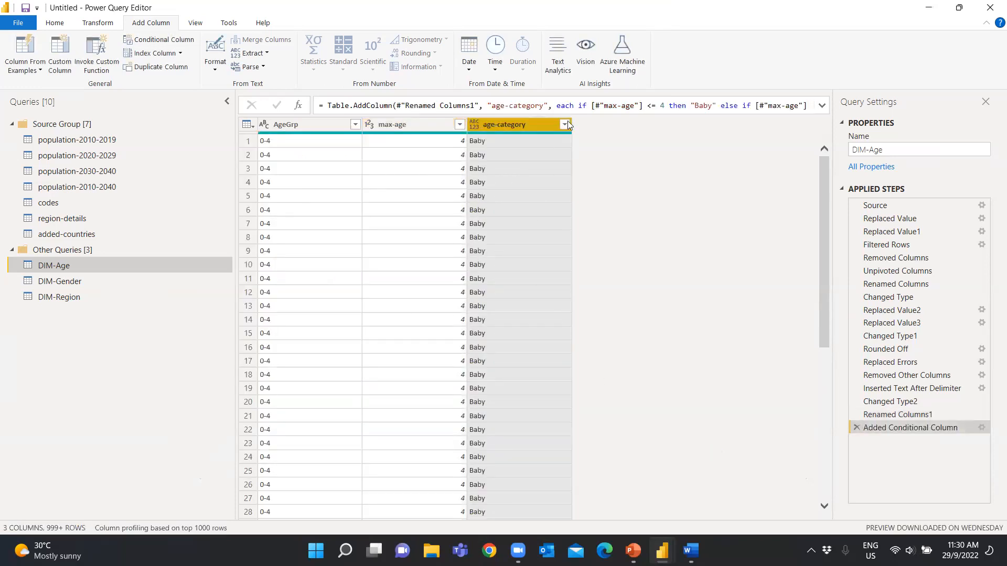
Load the full list of age-category filter values and apply the filter with all values selected
left_click(564, 125)
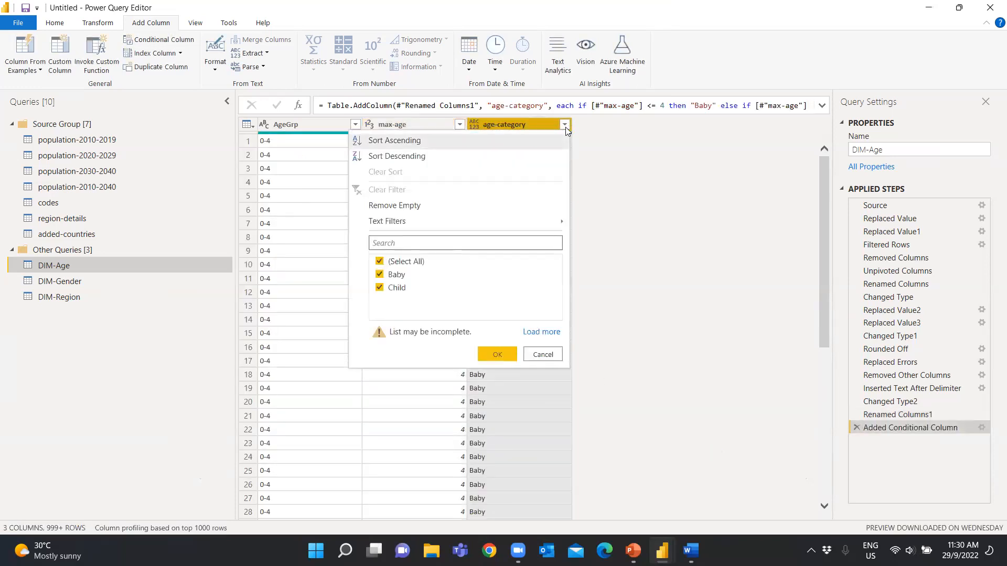
left_click(541, 332)
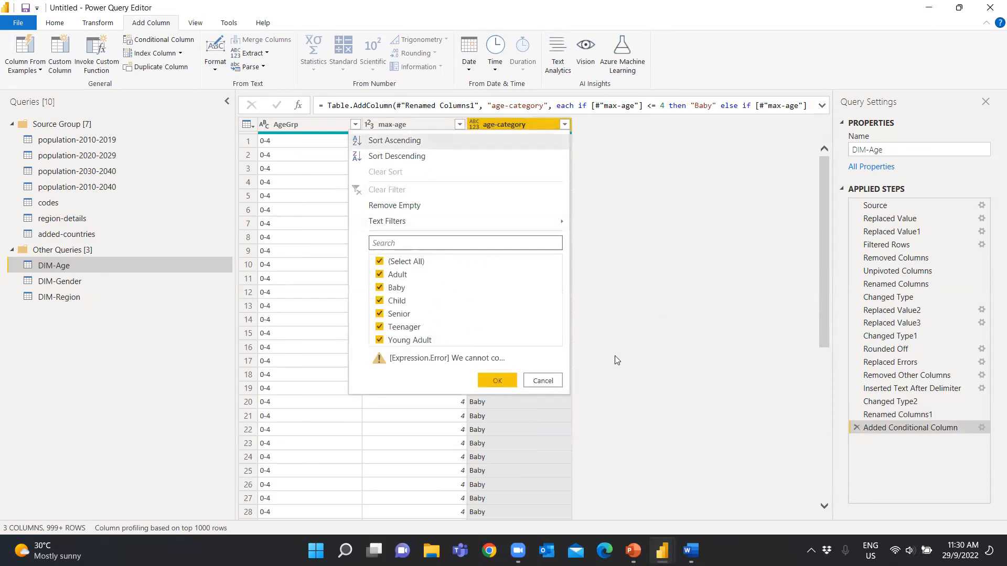
left_click(513, 383)
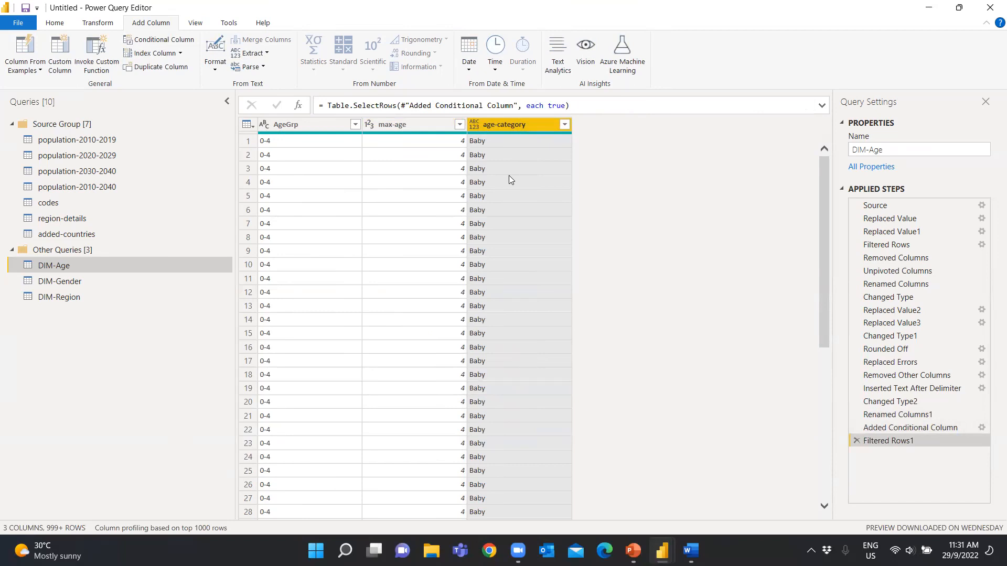
Add an index column starting from 1 to DIM-Age and rename it age-code
left_click(181, 53)
left_click(158, 82)
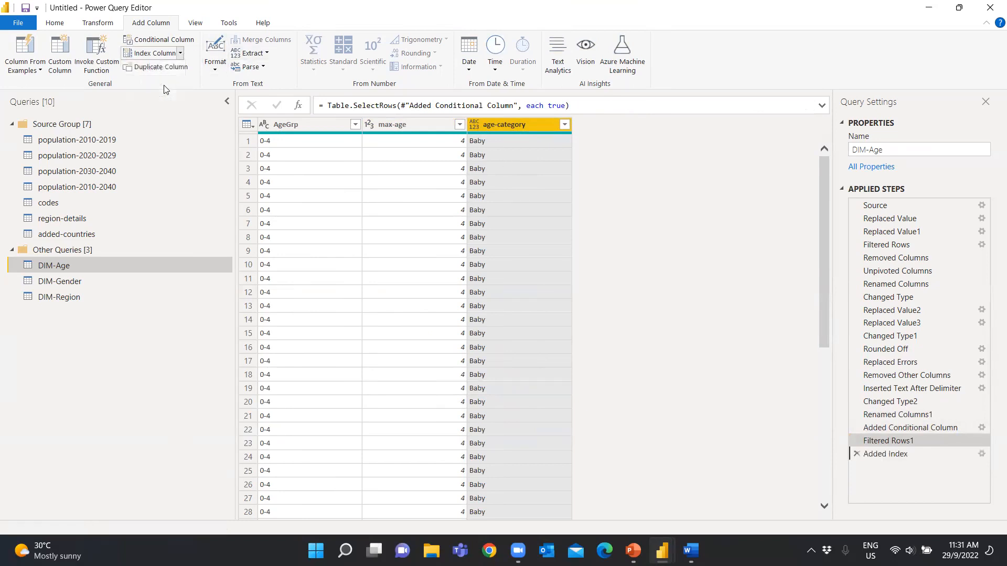
double_click(605, 124)
type("age-code")
key("Return")
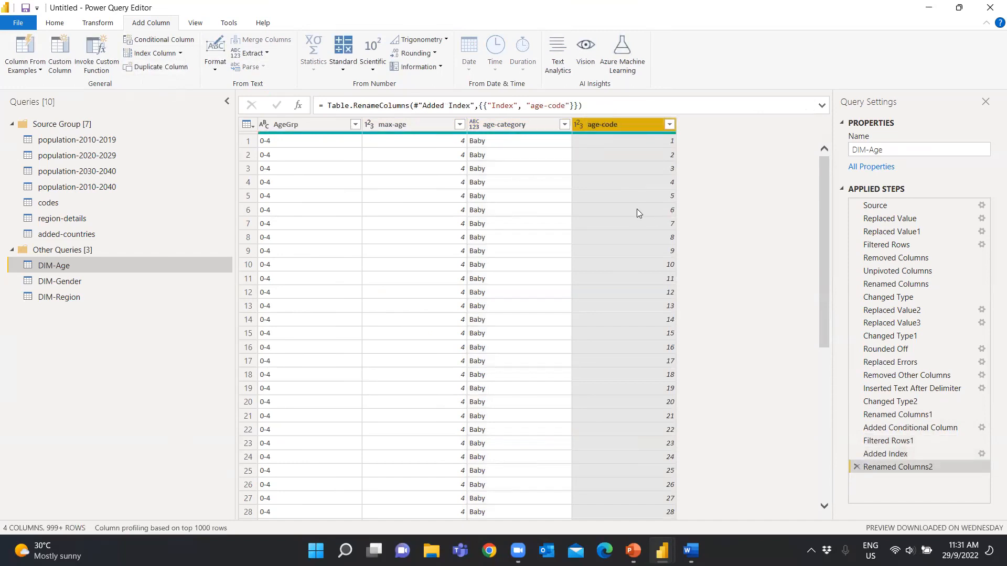
Remove duplicate rows from DIM-Age based on the AgeGrp column
right_click(286, 161)
left_click(309, 127)
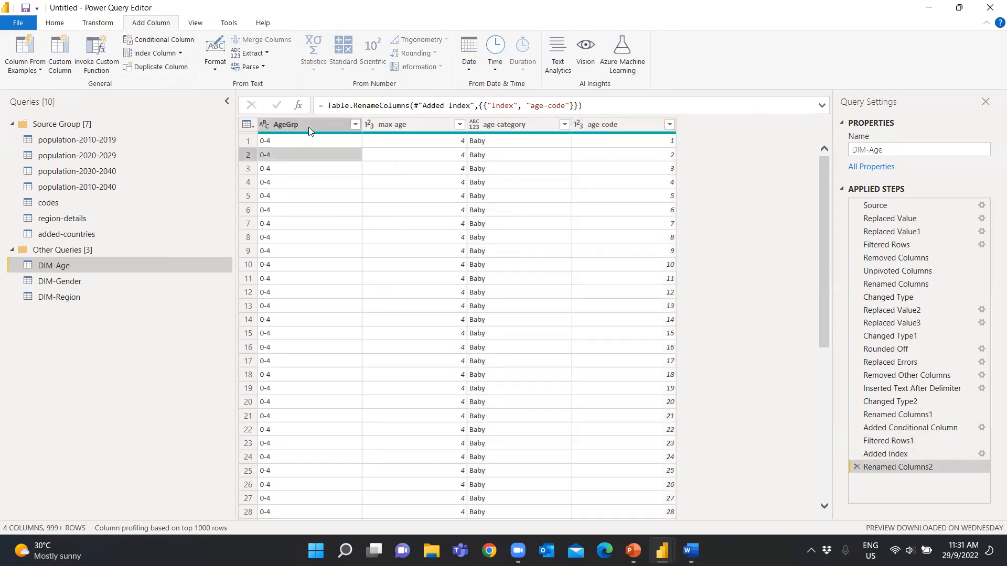
left_click(308, 127)
right_click(308, 127)
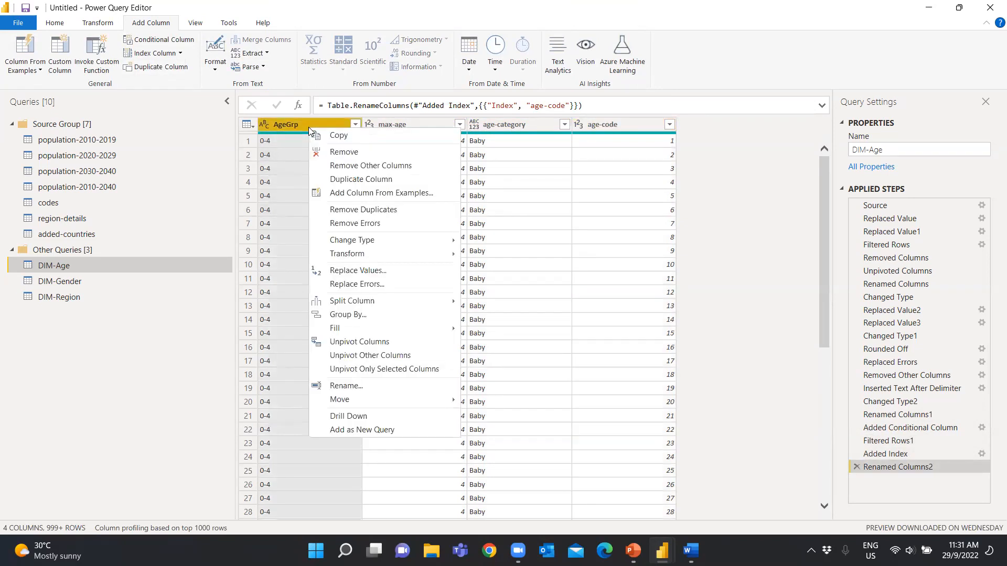
left_click(376, 209)
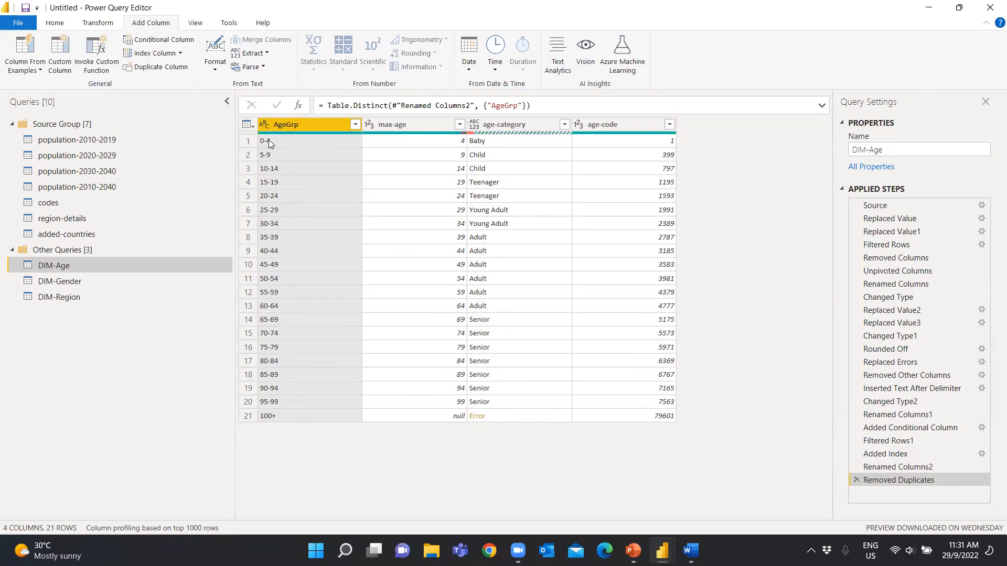
Try replacing 100+ with -100 in the AgeGrp column, and remove that replacement from the applied steps
right_click(278, 416)
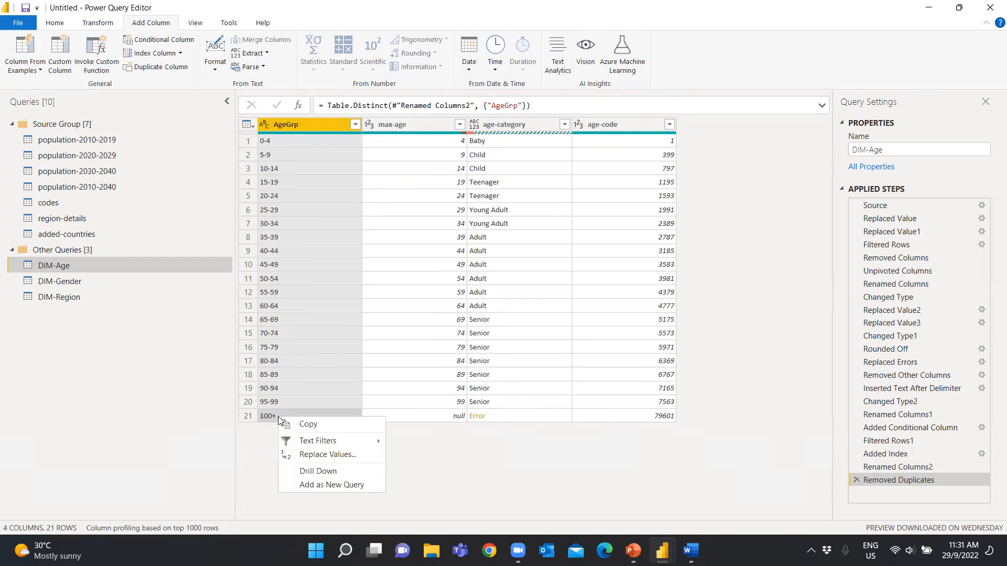
left_click(318, 454)
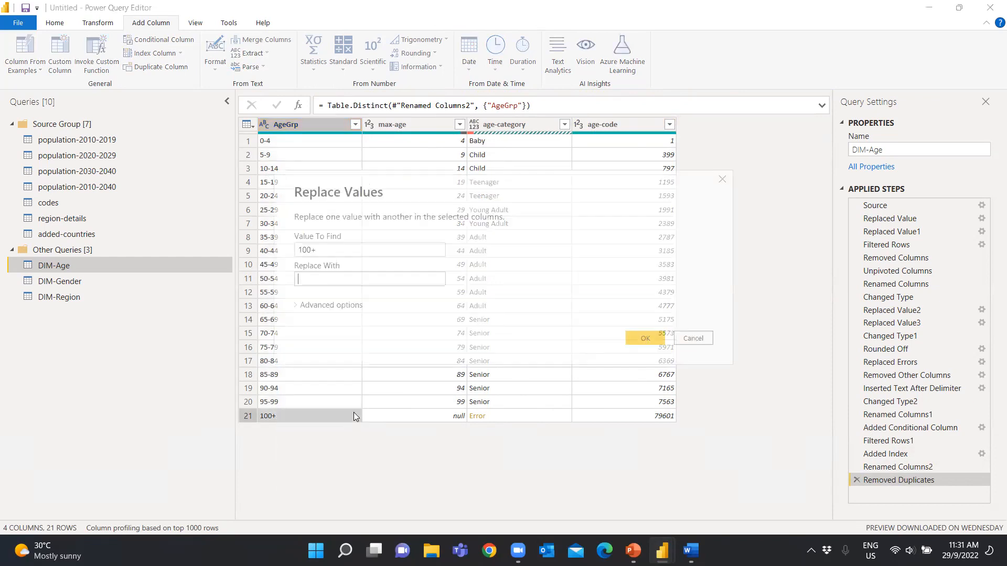
type("-100")
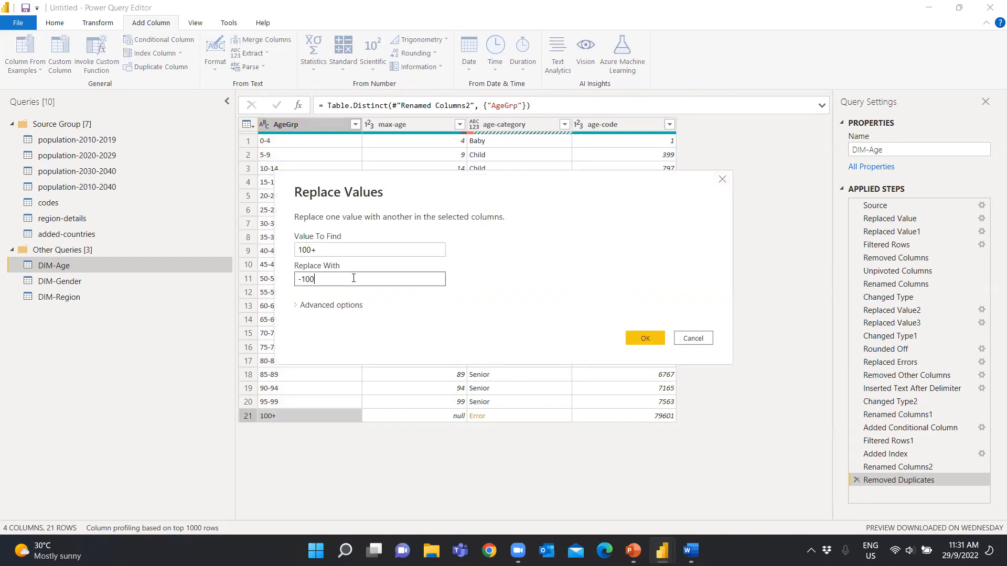
left_click(649, 338)
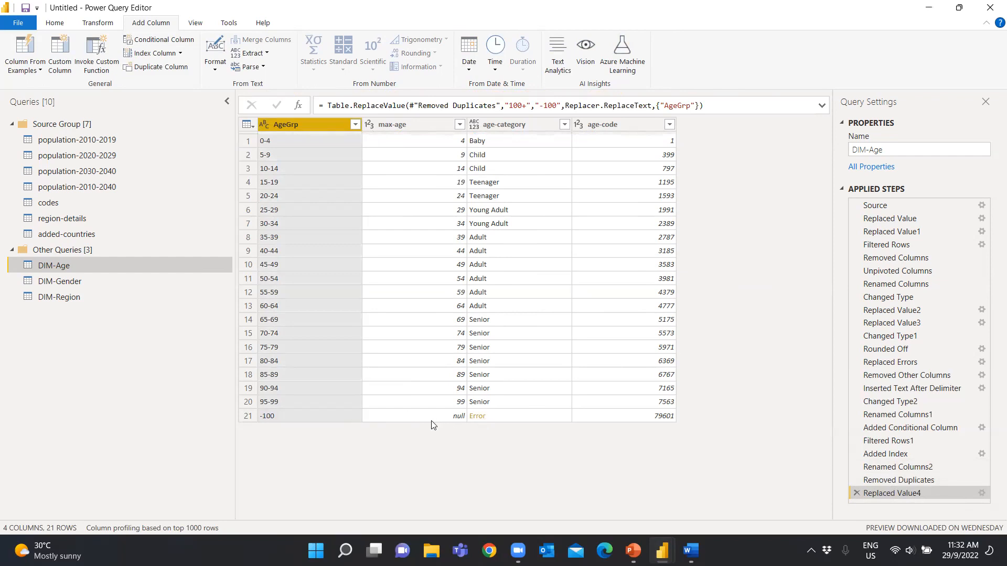
left_click(860, 495)
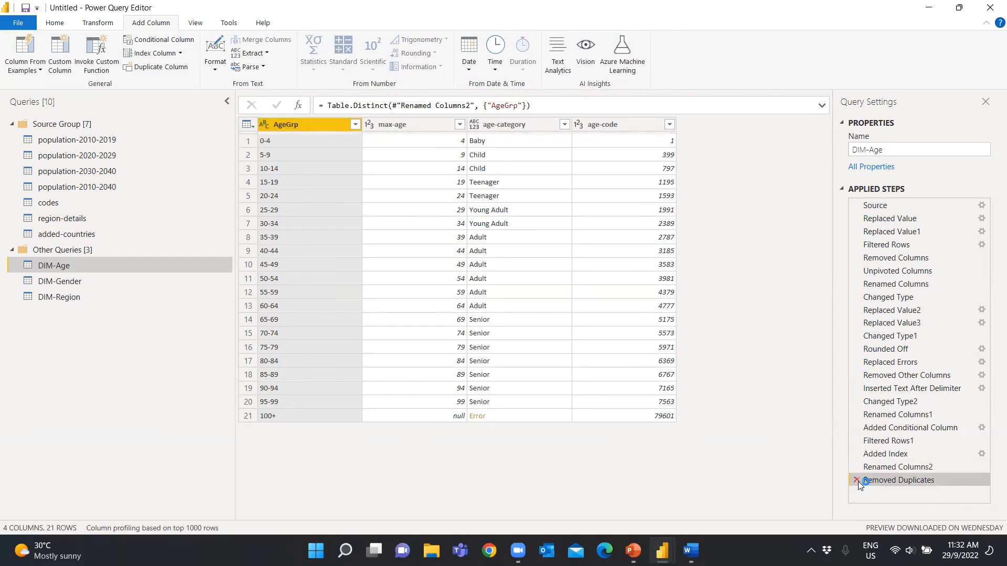
Delete DIM-Age's applied steps from Removed Duplicates back through Renamed Columns1
left_click(858, 481)
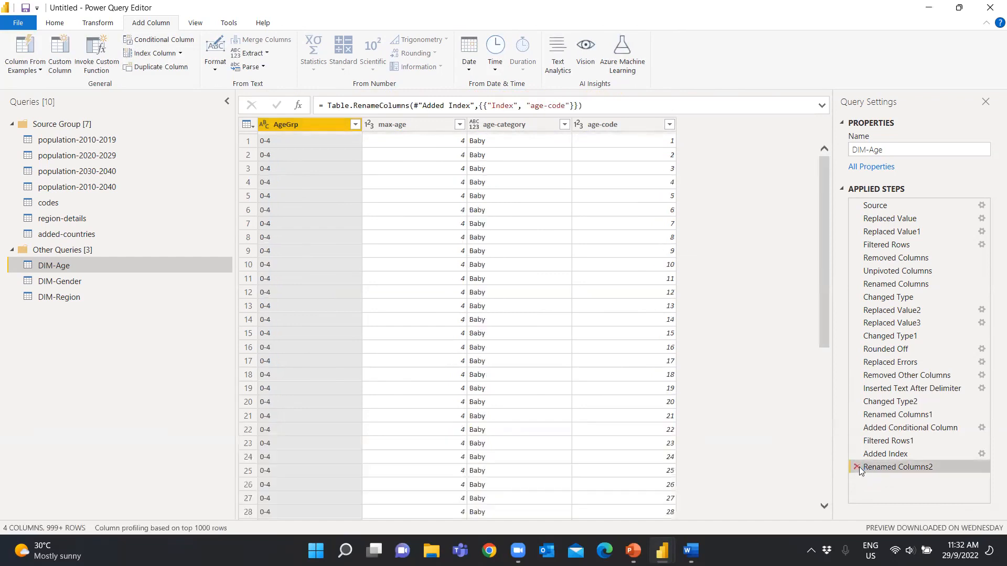
left_click(859, 466)
left_click(858, 454)
left_click(856, 441)
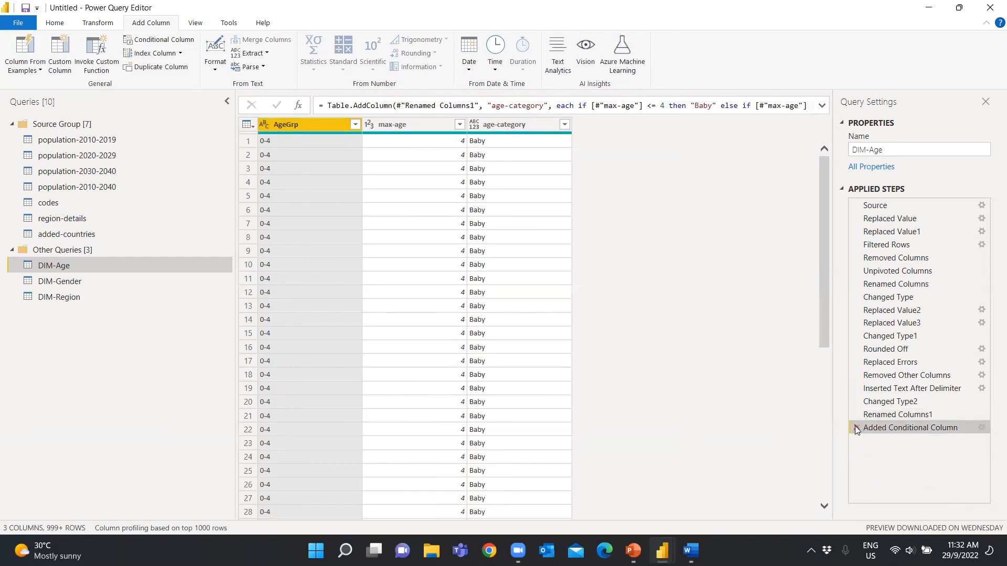
left_click(857, 428)
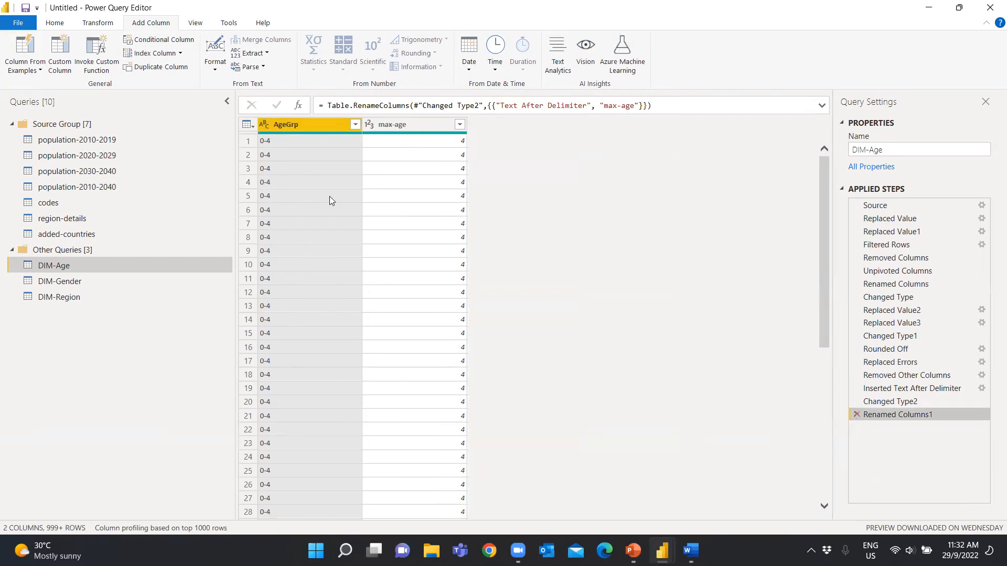
left_click(856, 414)
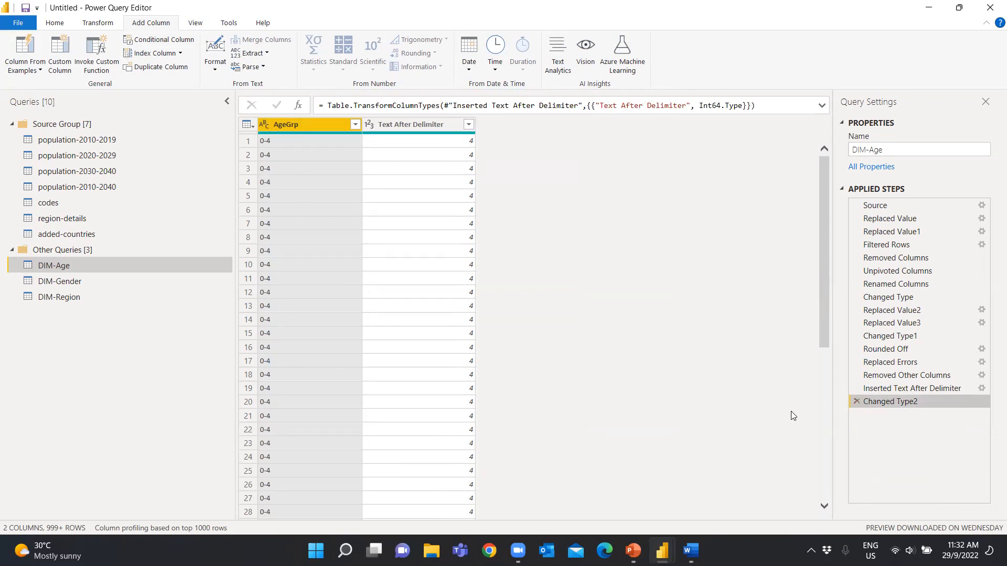
Remove duplicate rows based on the AgeGrp column directly after the Changed Type2 step
right_click(313, 214)
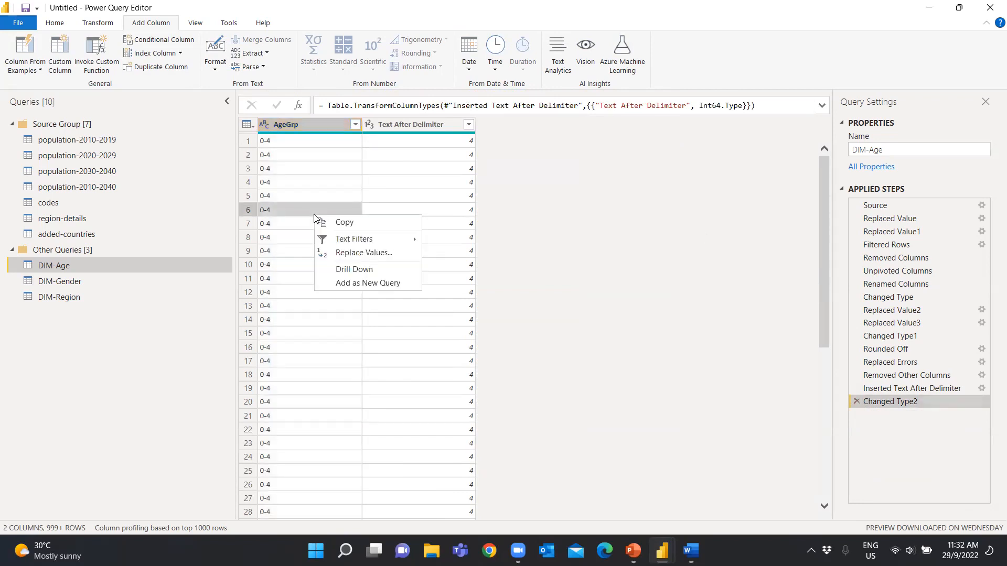
right_click(300, 127)
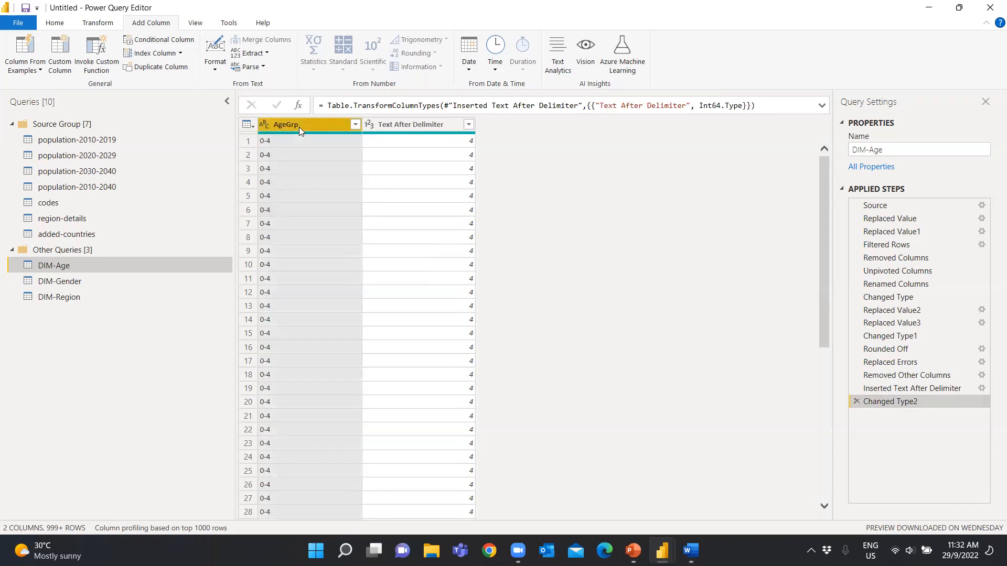
left_click(353, 210)
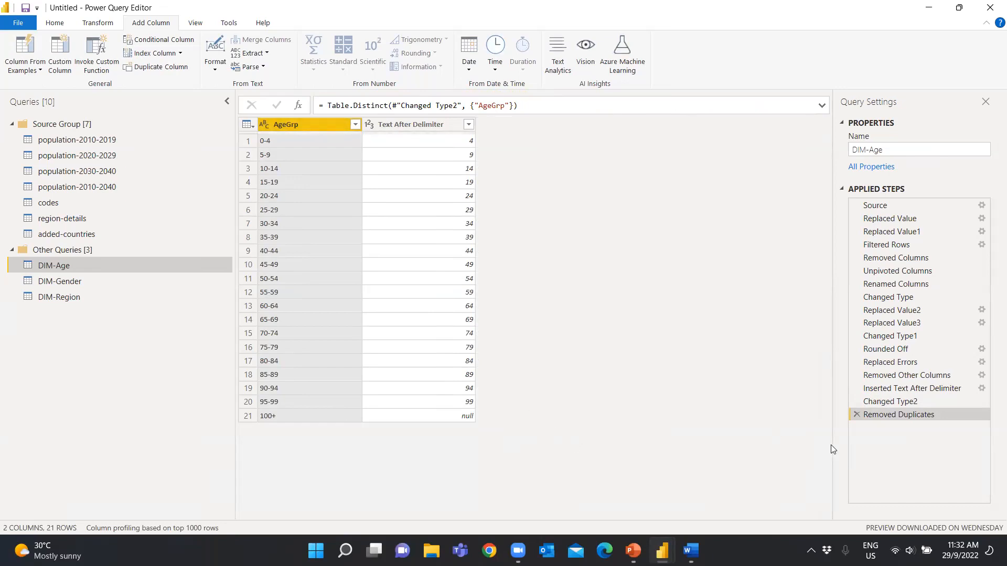
Delete the earlier Changed Type2 and Inserted Text After Delimiter steps, confirming each deletion
left_click(856, 400)
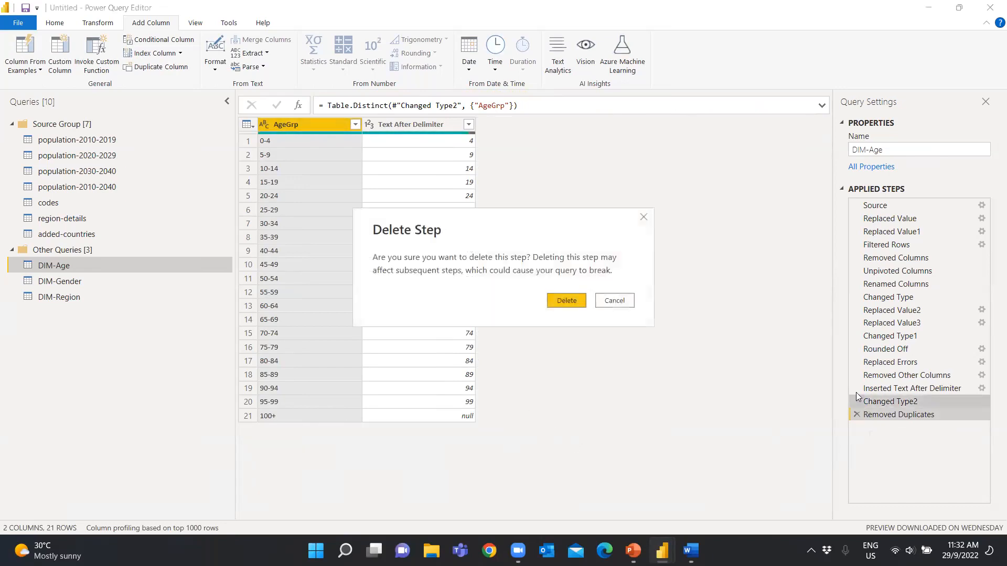
left_click(571, 304)
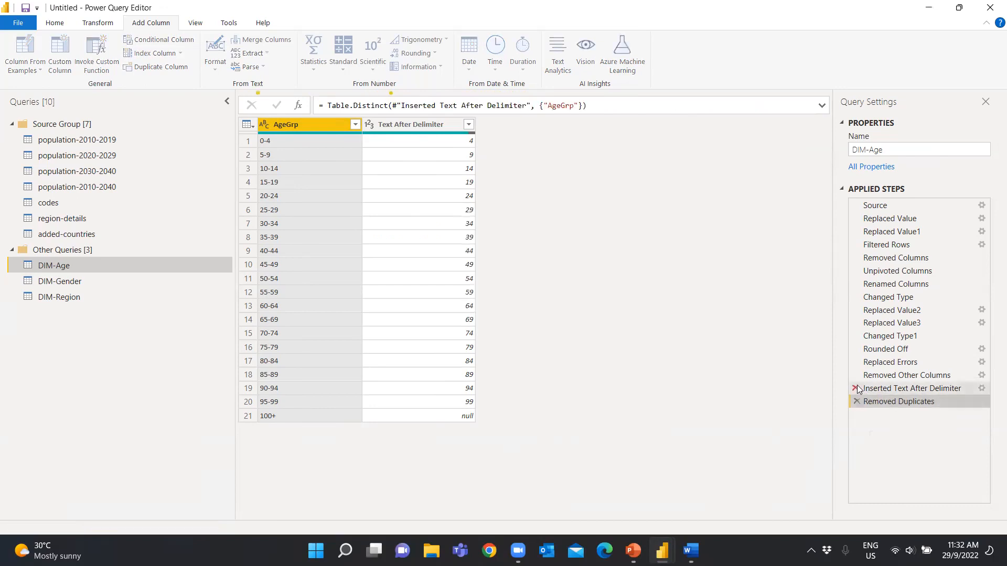
left_click(857, 389)
left_click(572, 301)
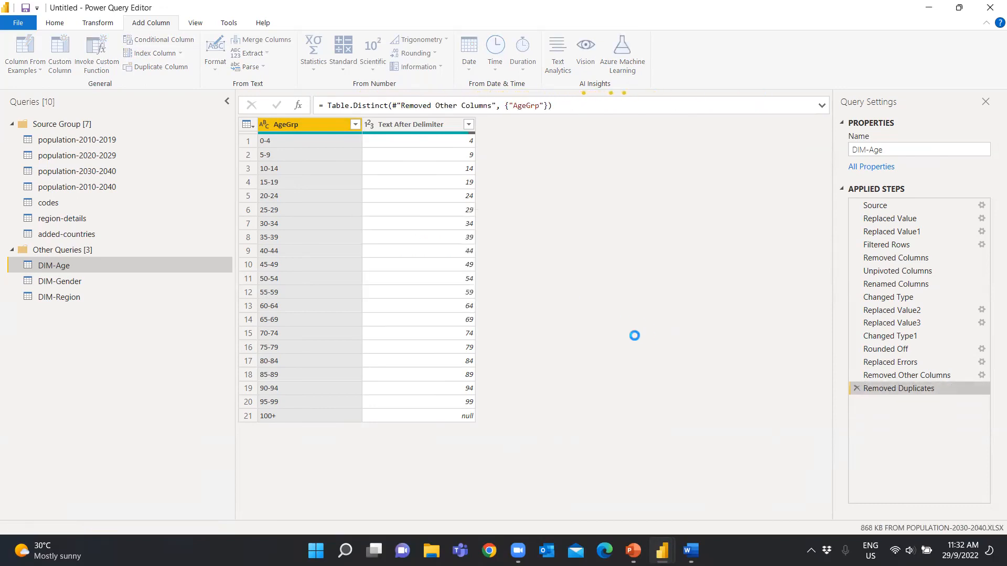
right_click(308, 415)
key("Escape")
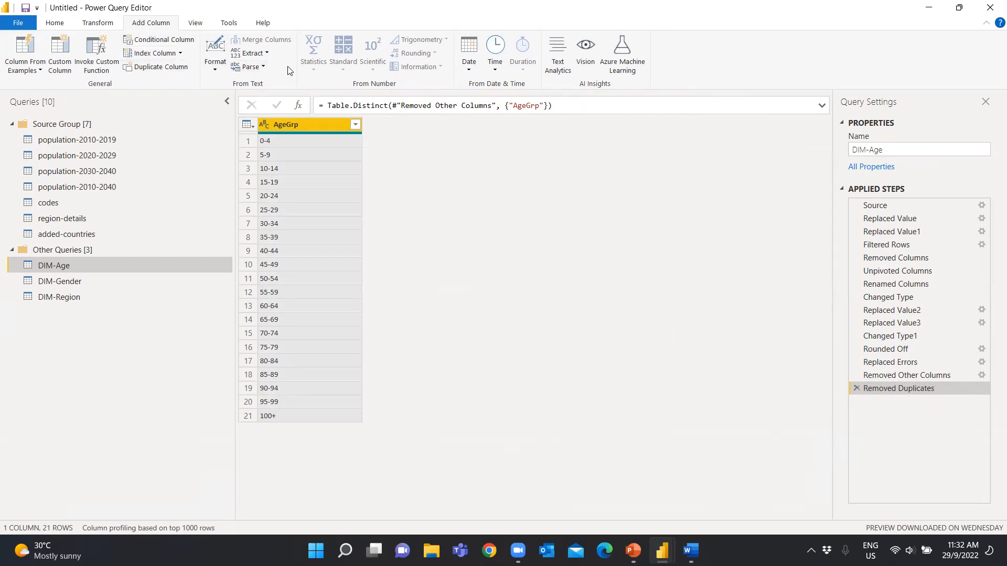
left_click(265, 53)
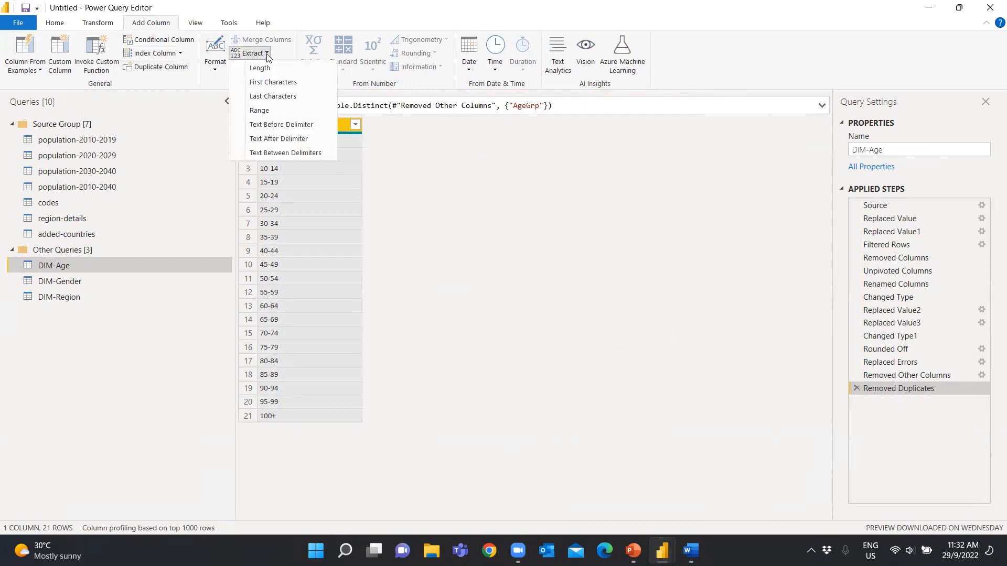
left_click(286, 139)
left_click(680, 324)
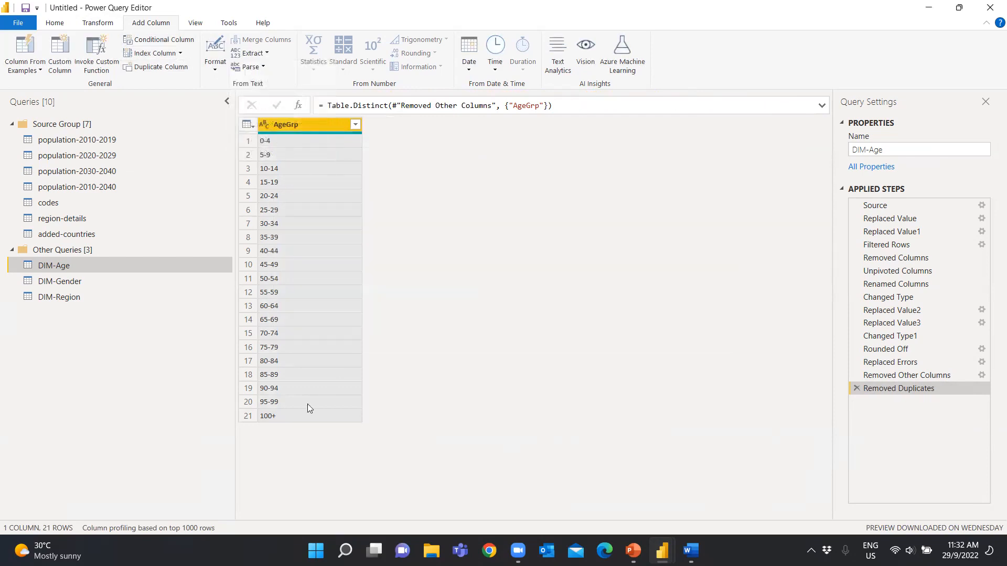
Replace the value 100+ with -100 in the deduplicated AgeGrp column
right_click(298, 419)
left_click(342, 455)
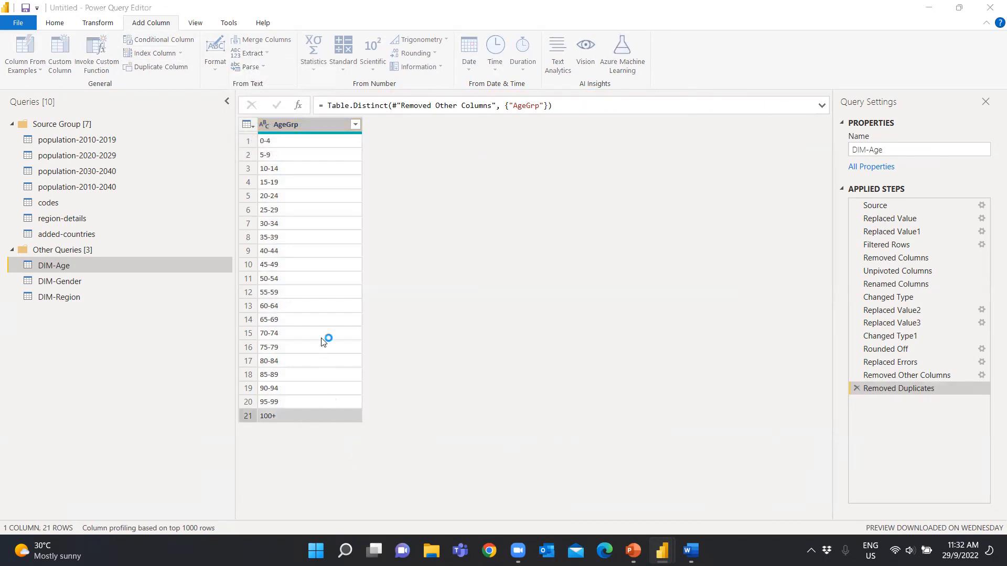
type("-100")
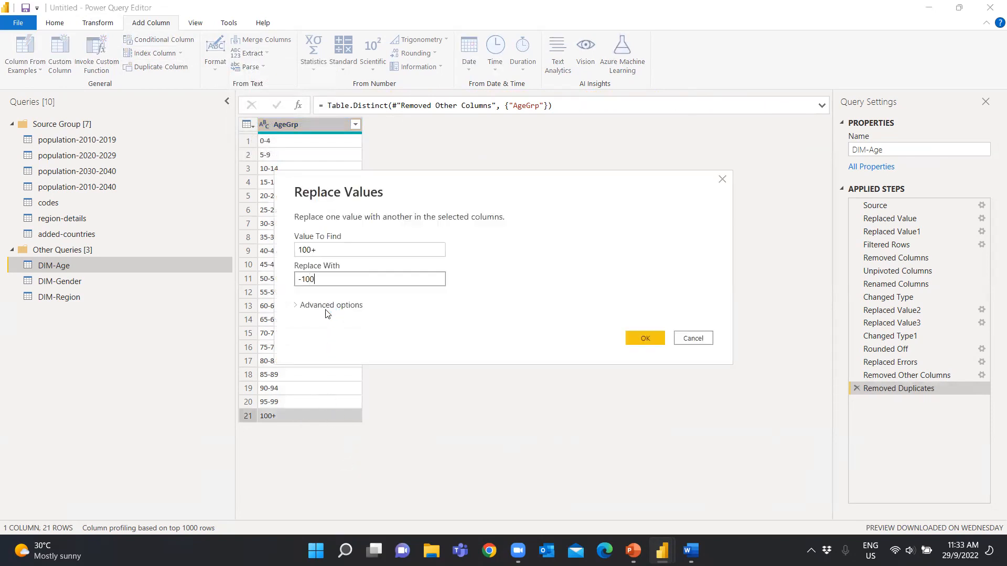
left_click(643, 338)
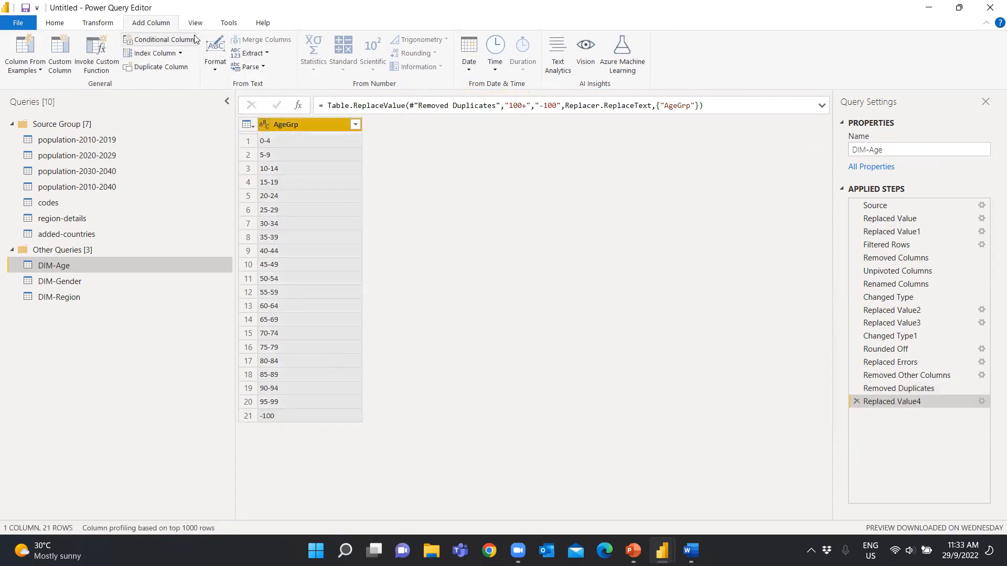
Extract the AgeGrp text after the "-" delimiter into a new column and rename it max-age
left_click(253, 53)
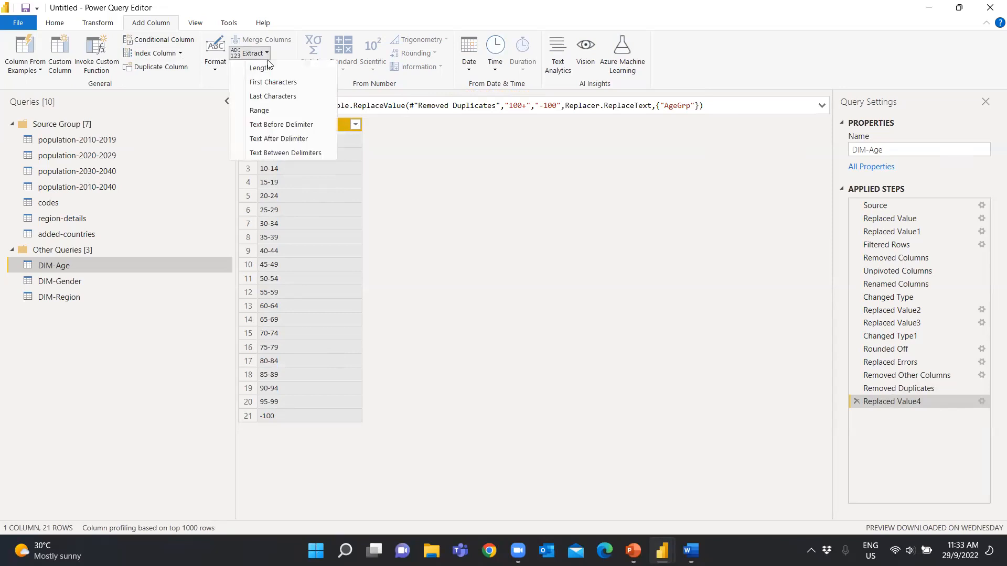
left_click(289, 140)
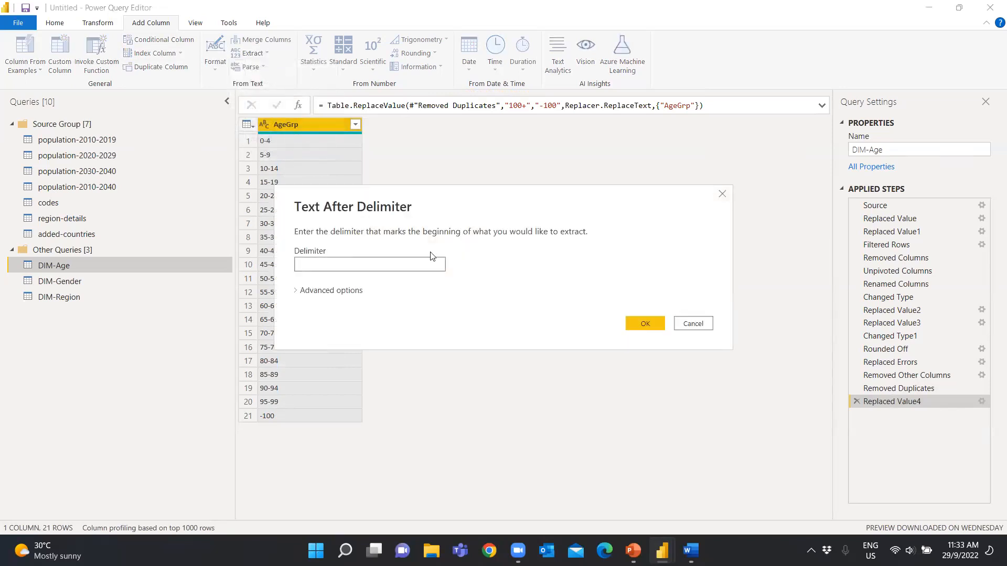
left_click(650, 323)
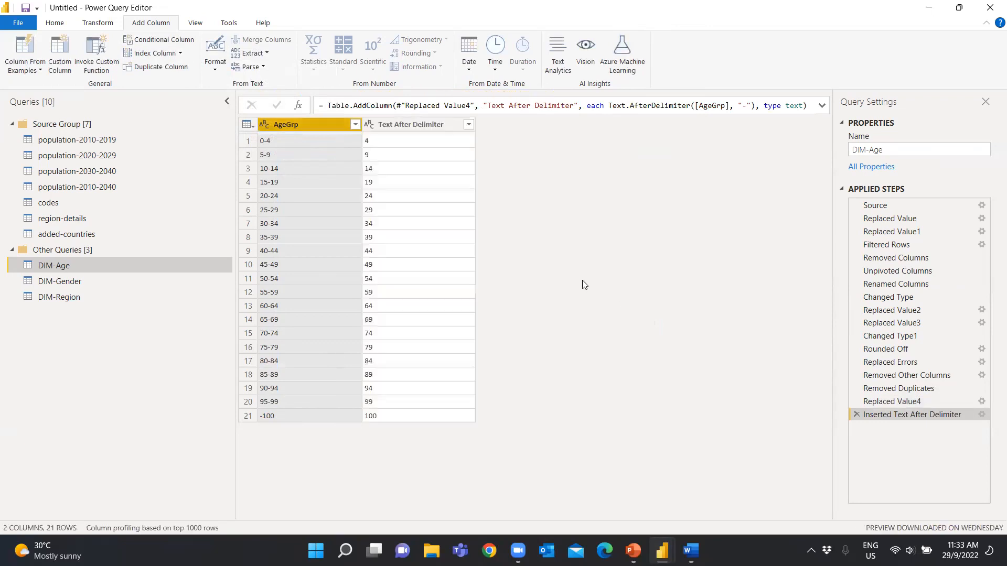
double_click(419, 123)
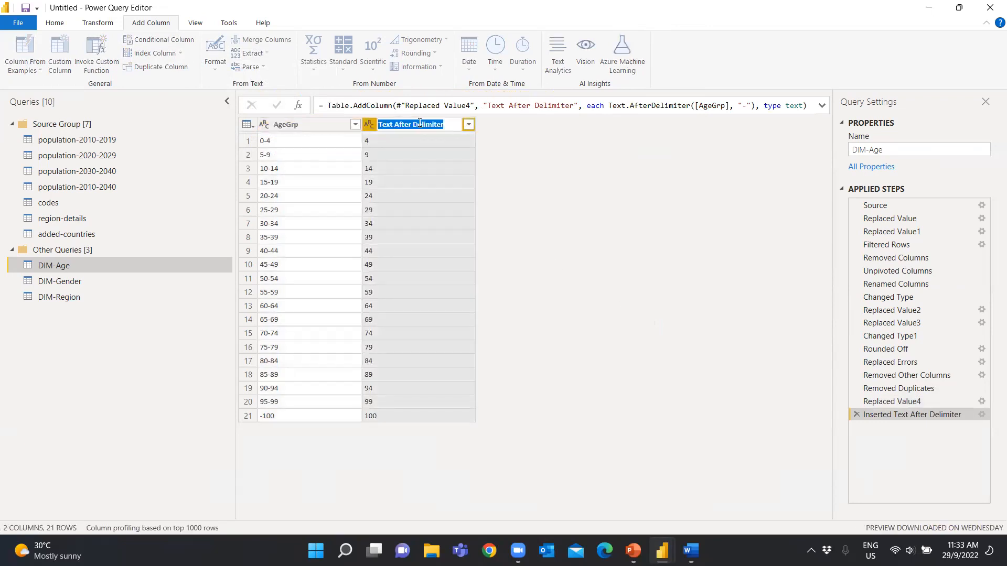
type("max-age")
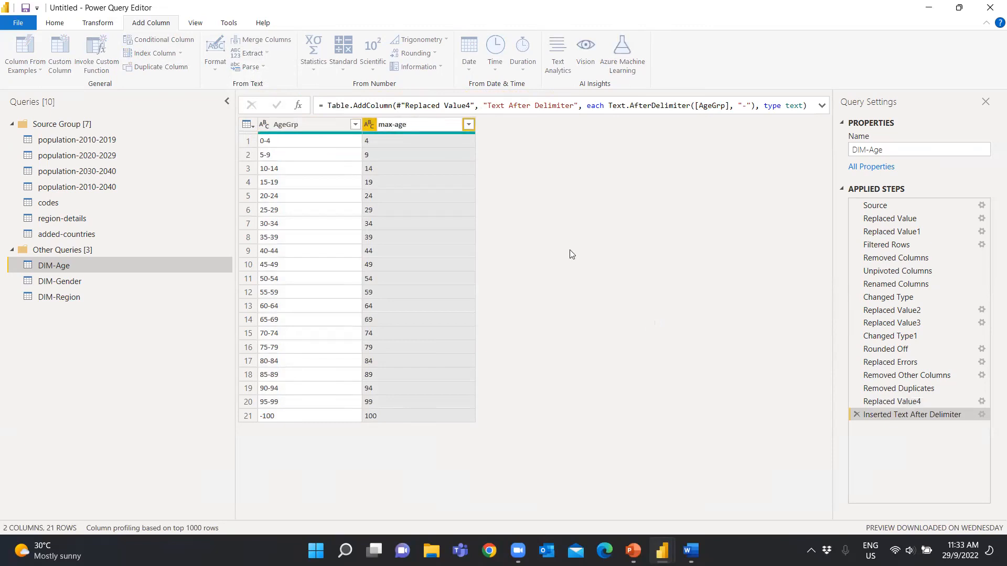
left_click(569, 249)
left_click(175, 42)
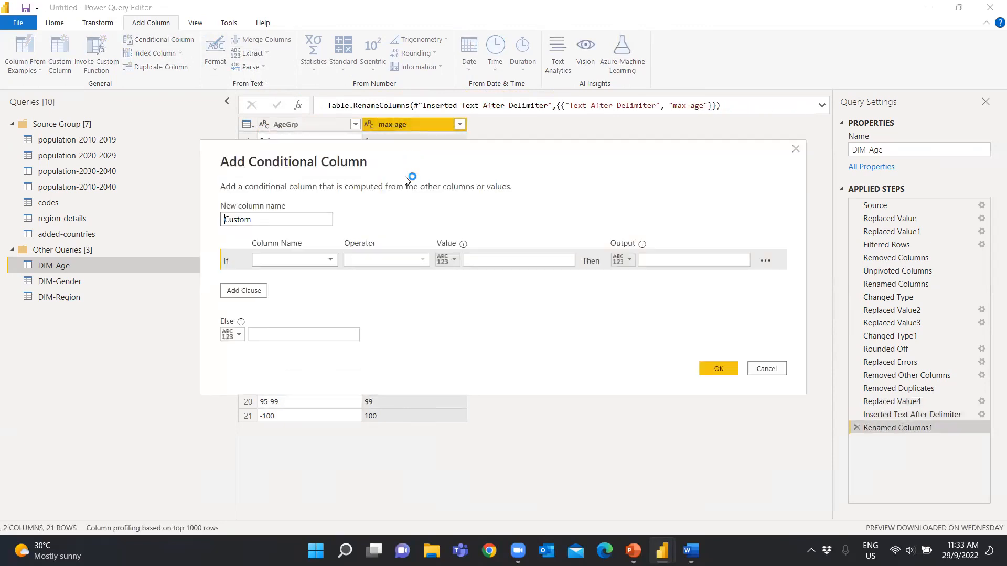
left_click(314, 259)
left_click(377, 262)
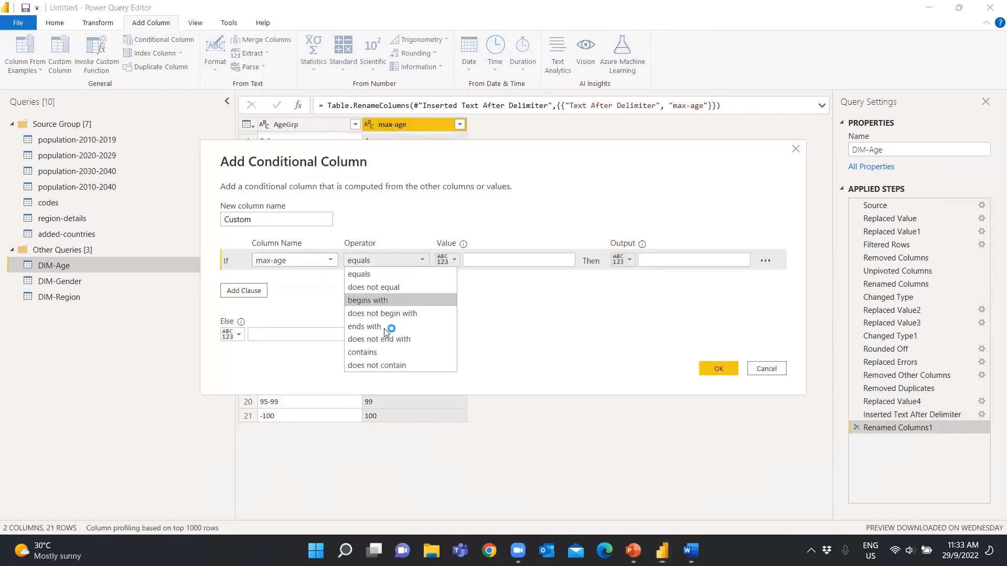
left_click(517, 331)
left_click(767, 368)
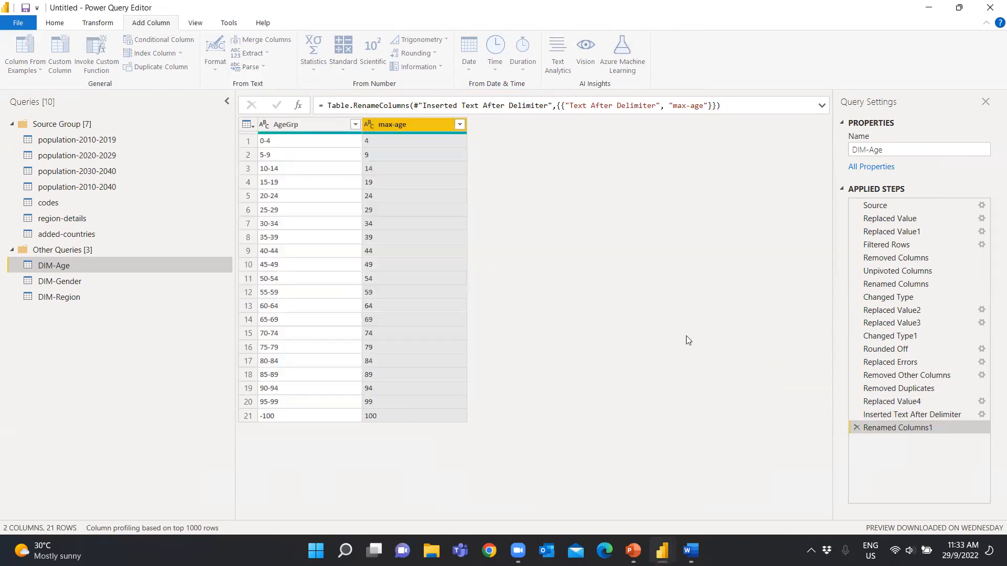
Convert max-age to whole number and add a conditional column returning Child where max-age is less than or equal to 4
left_click(369, 128)
left_click(402, 167)
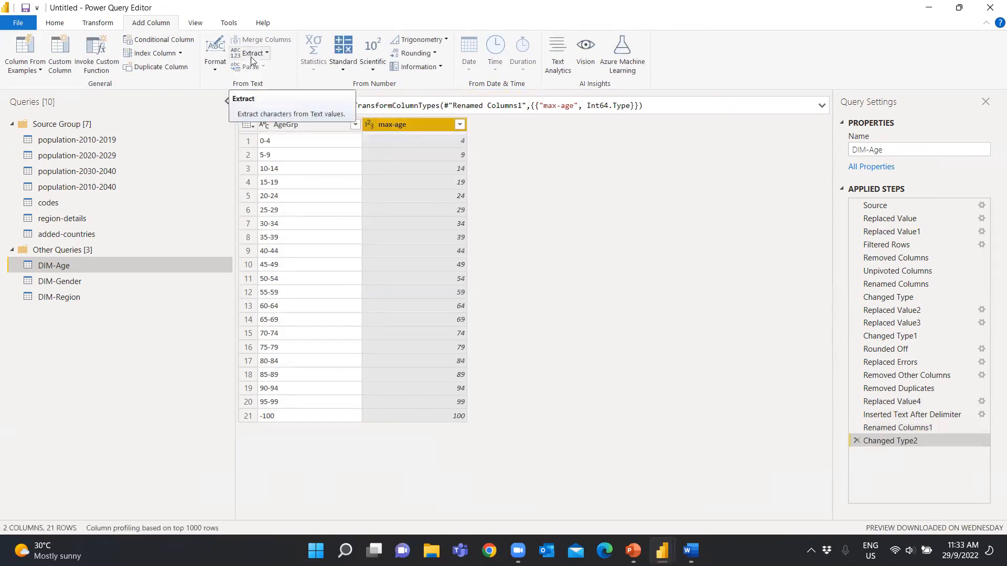
left_click(159, 39)
left_click(330, 260)
left_click(261, 286)
left_click(382, 260)
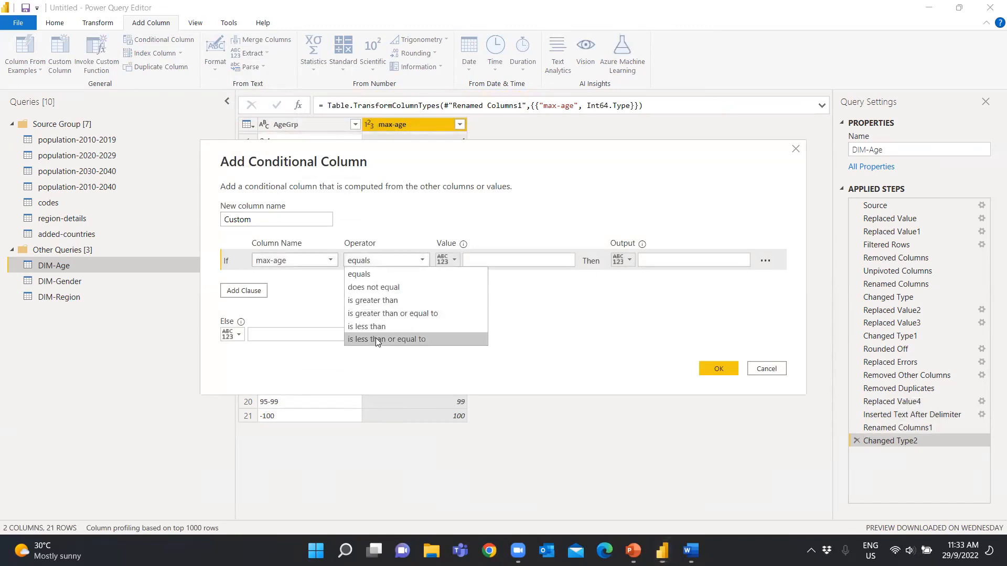
left_click(375, 339)
left_click(478, 261)
type("4")
left_click(651, 261)
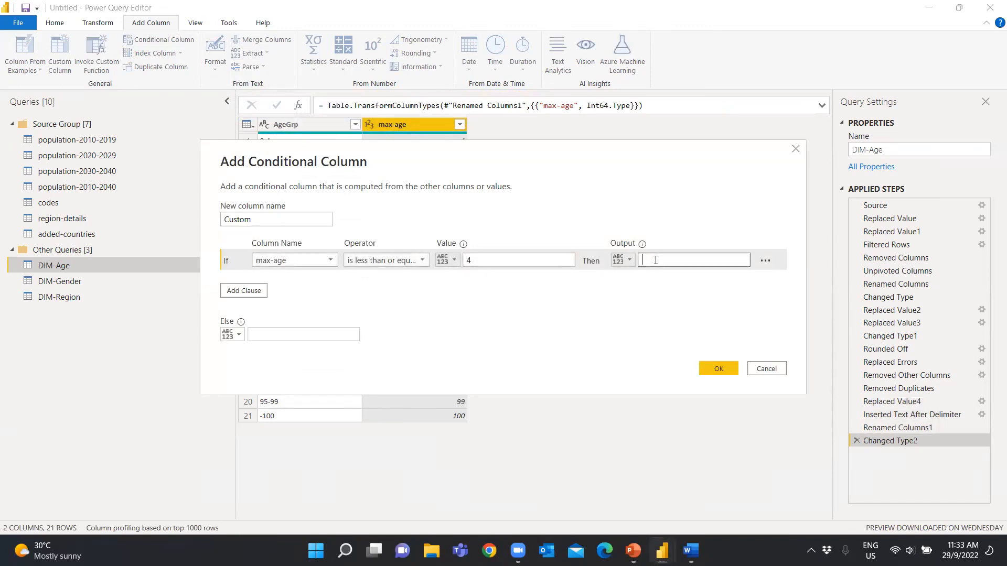
left_click(718, 369)
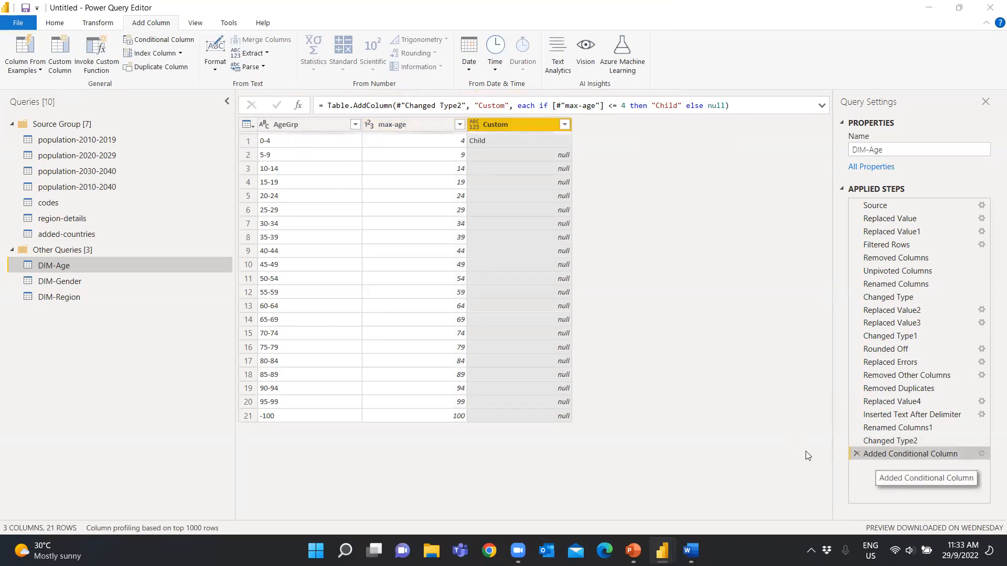
Edit the conditional column so its Else output is adult
double_click(877, 456)
left_click_drag(307, 335, 208, 333)
type("adult")
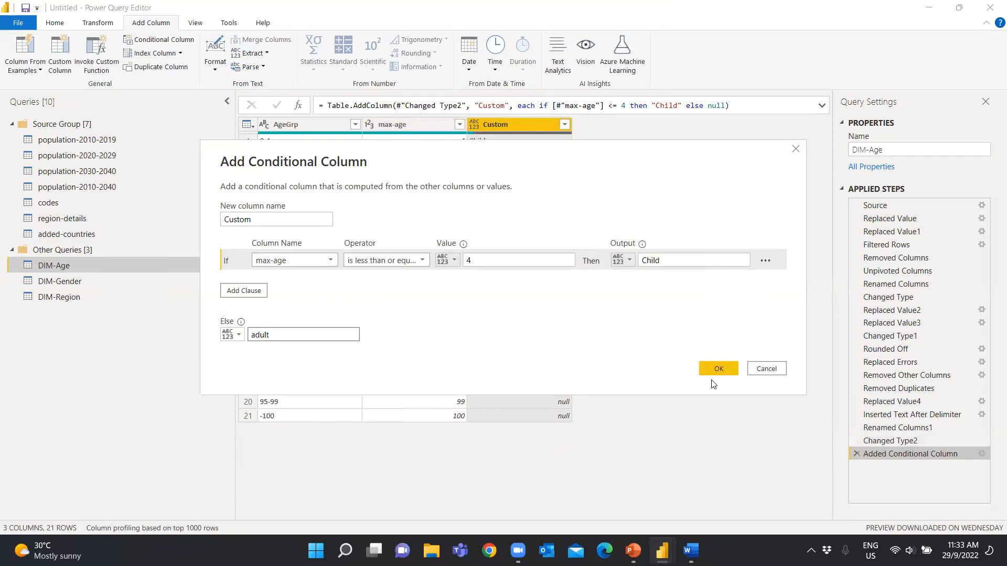
left_click(725, 371)
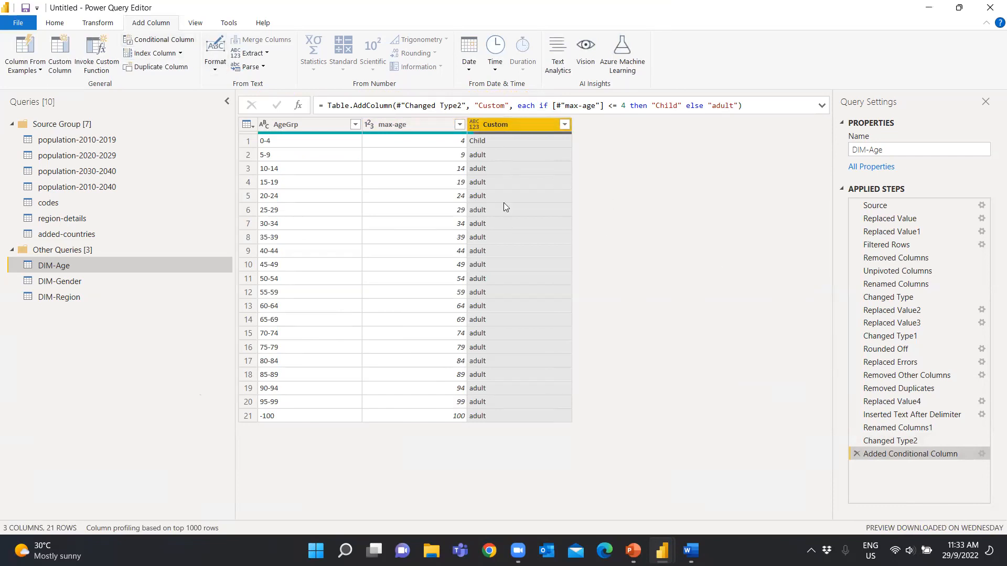
Add an index column starting from 1 after the conditional column in DIM-Age
left_click(180, 52)
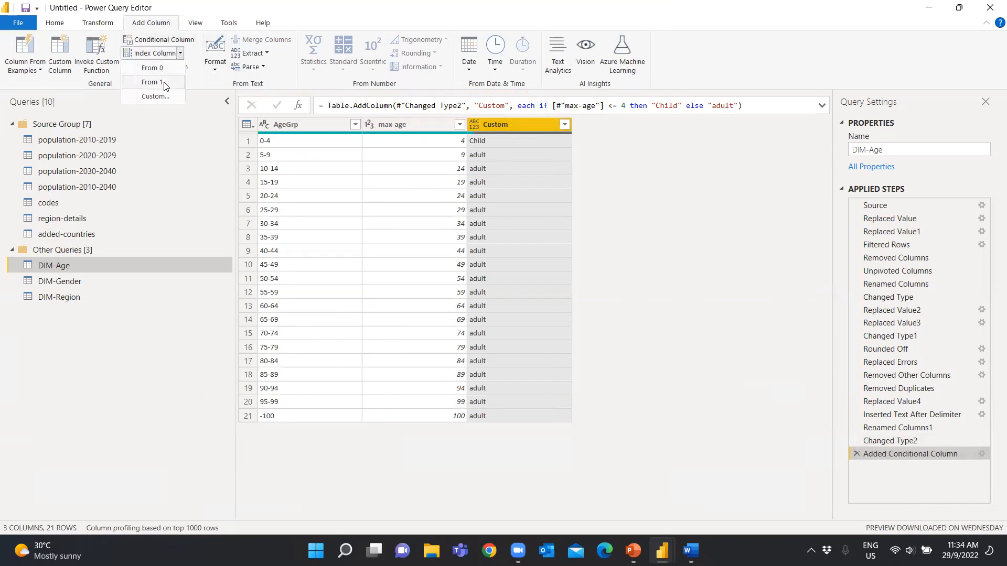
left_click(164, 86)
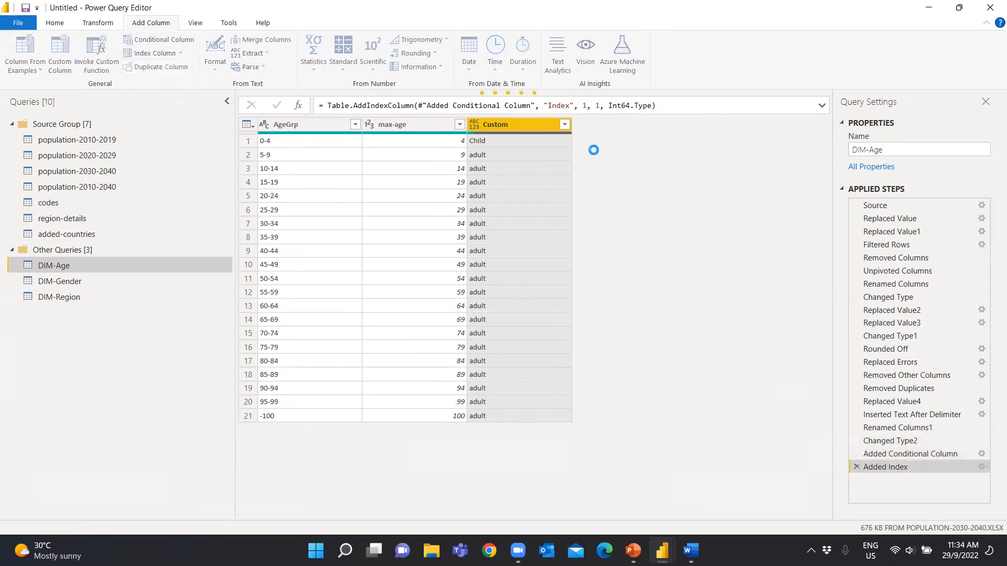
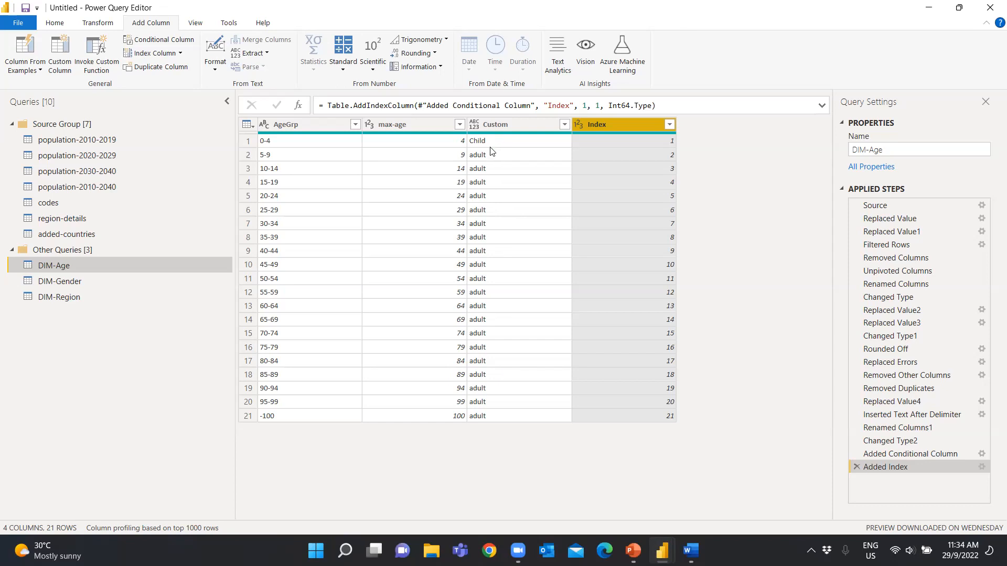
Rename the Index column in DIM-Age as age-code
double_click(612, 126)
type("age-co")
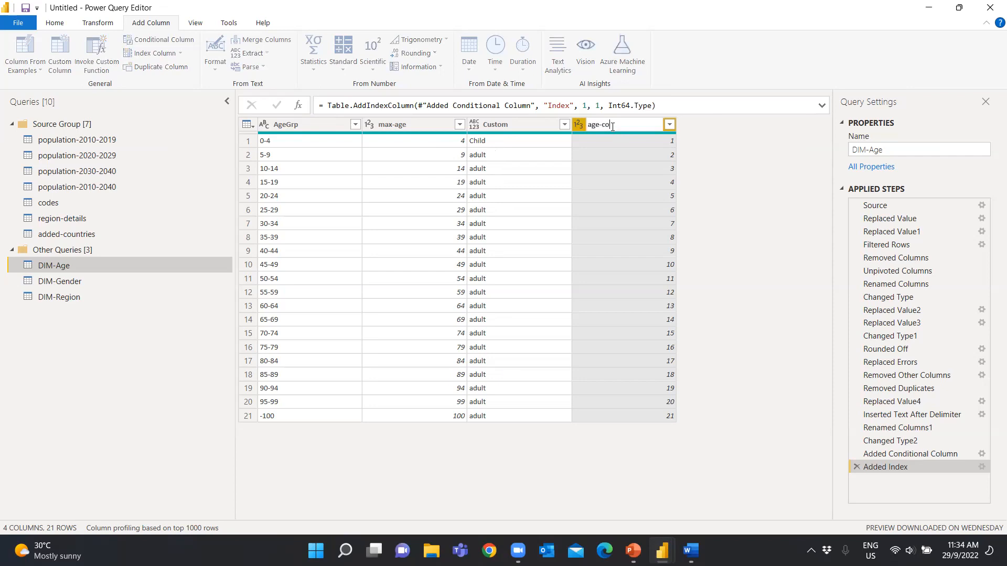
type("de")
key("Return")
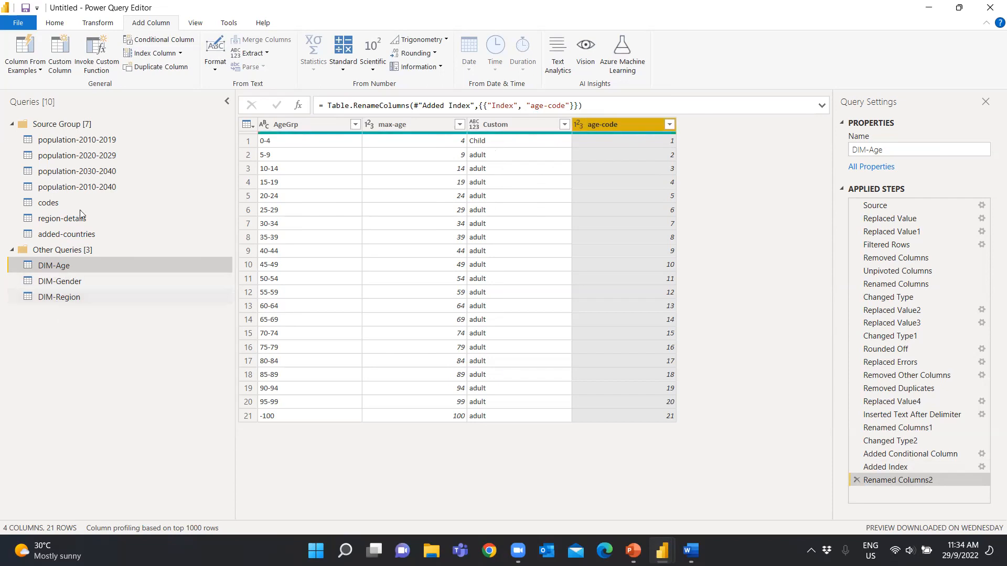
Duplicate the population-2010-2040 query and rename the copy as Fact-Table
right_click(86, 189)
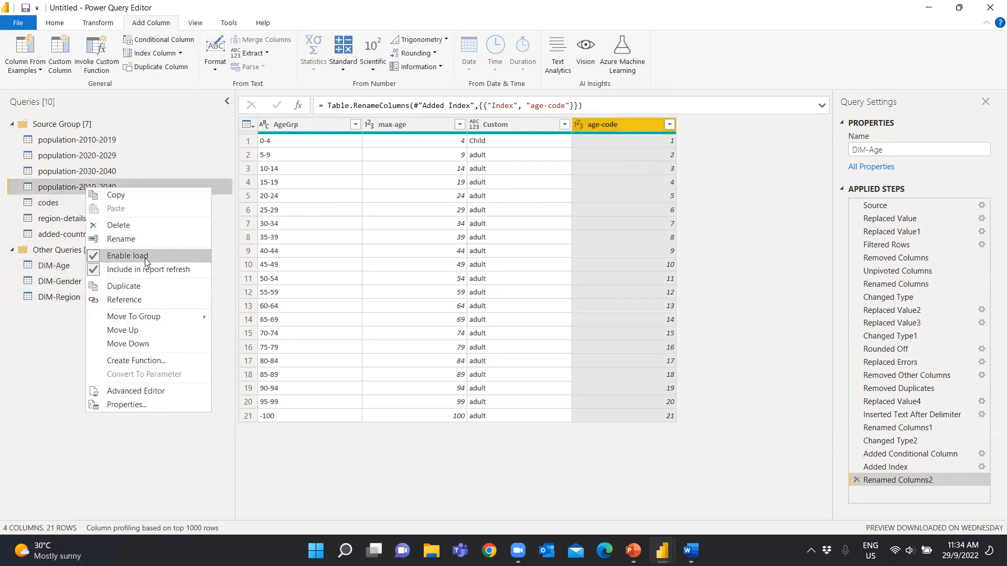
left_click(136, 287)
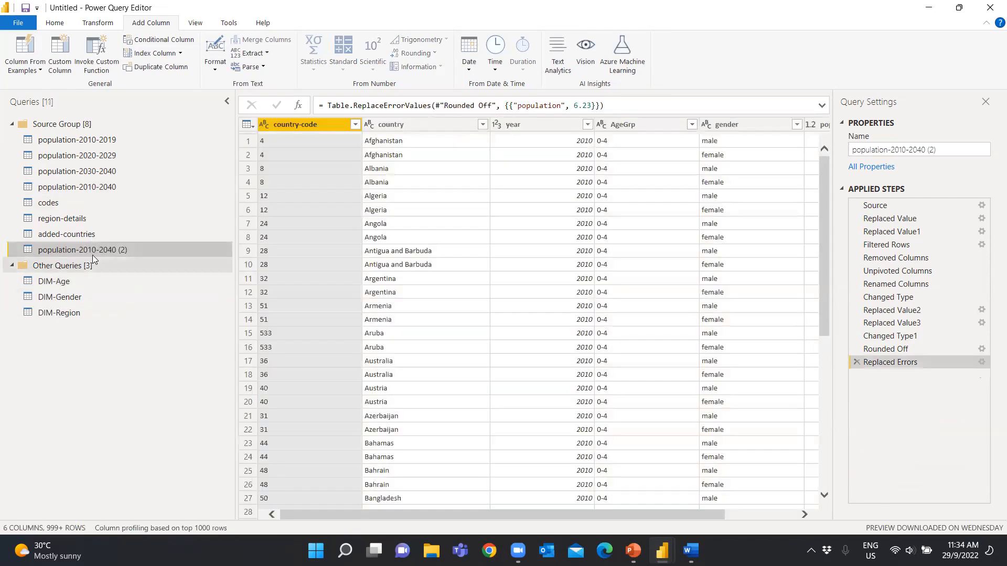
left_click_drag(93, 255, 92, 268)
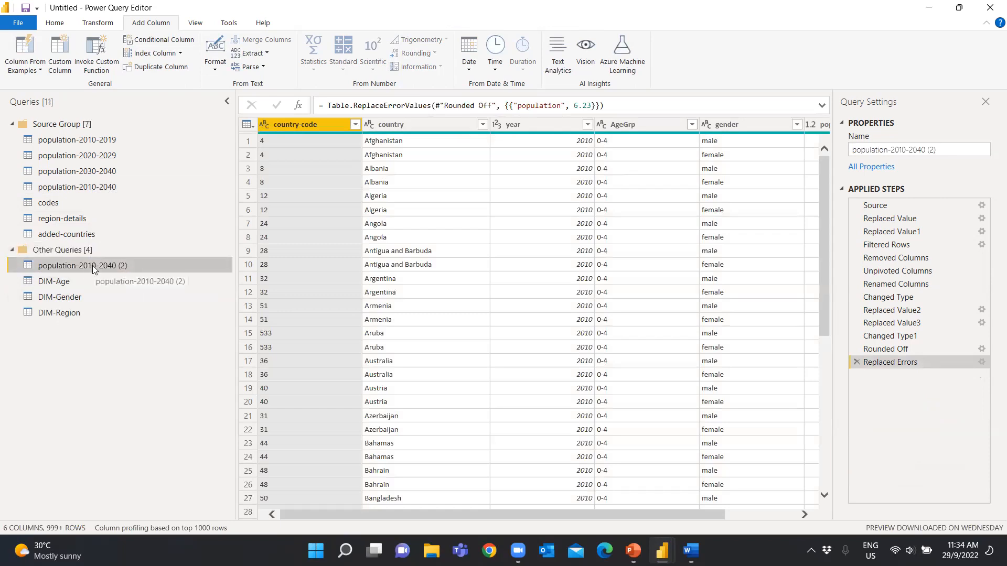
right_click(92, 264)
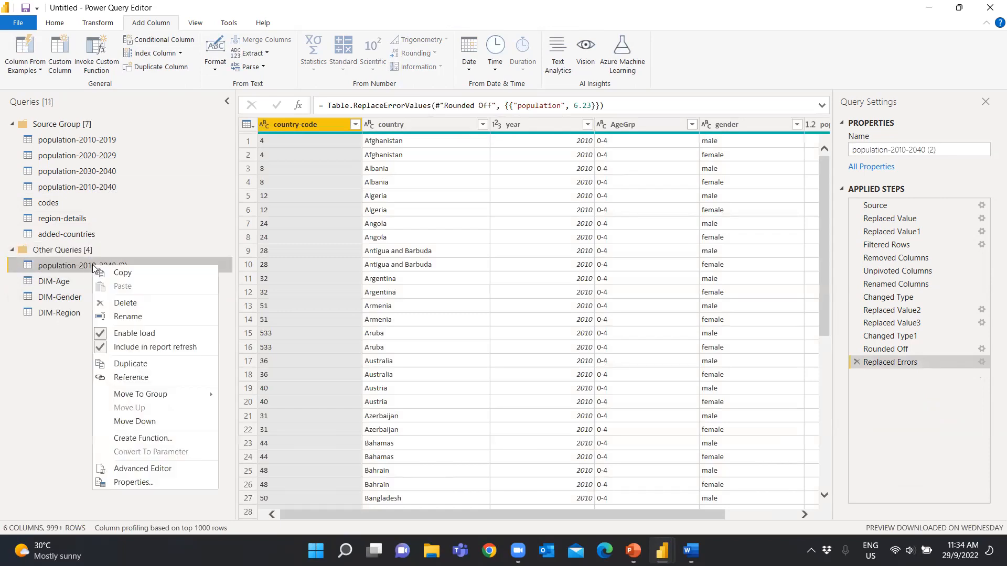
left_click(133, 312)
type("Fact-Table")
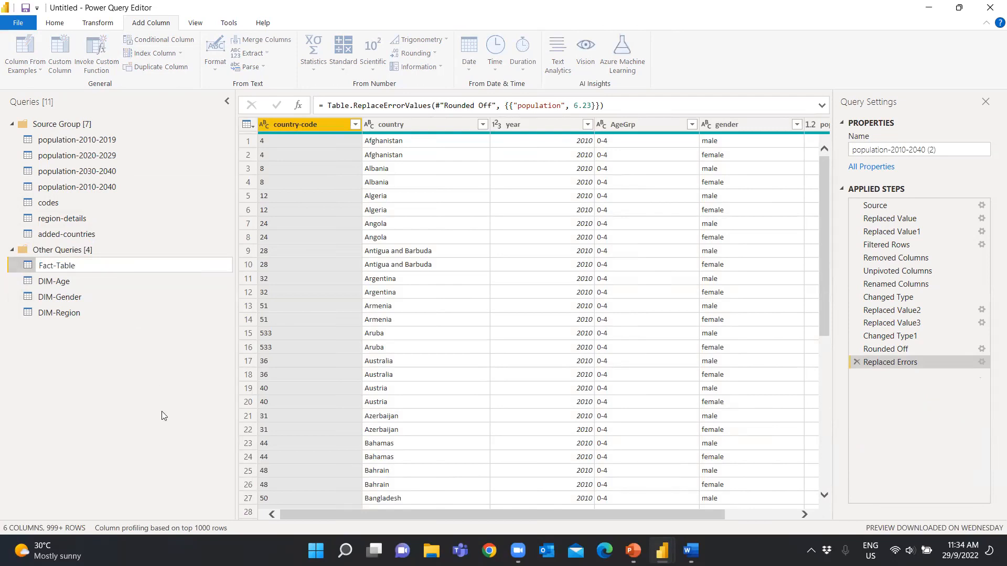
key("Return")
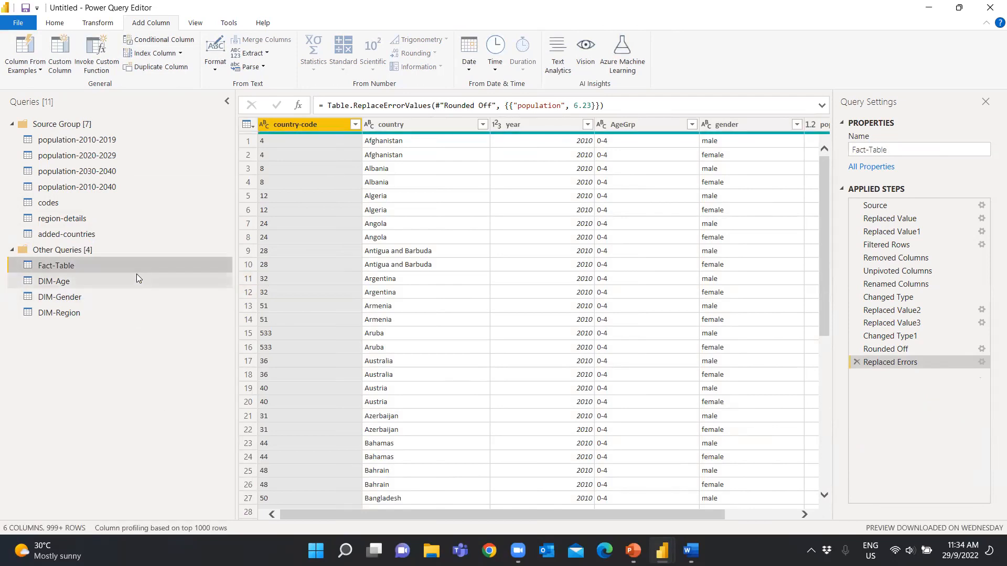
Remove the country column from Fact-Table
right_click(415, 124)
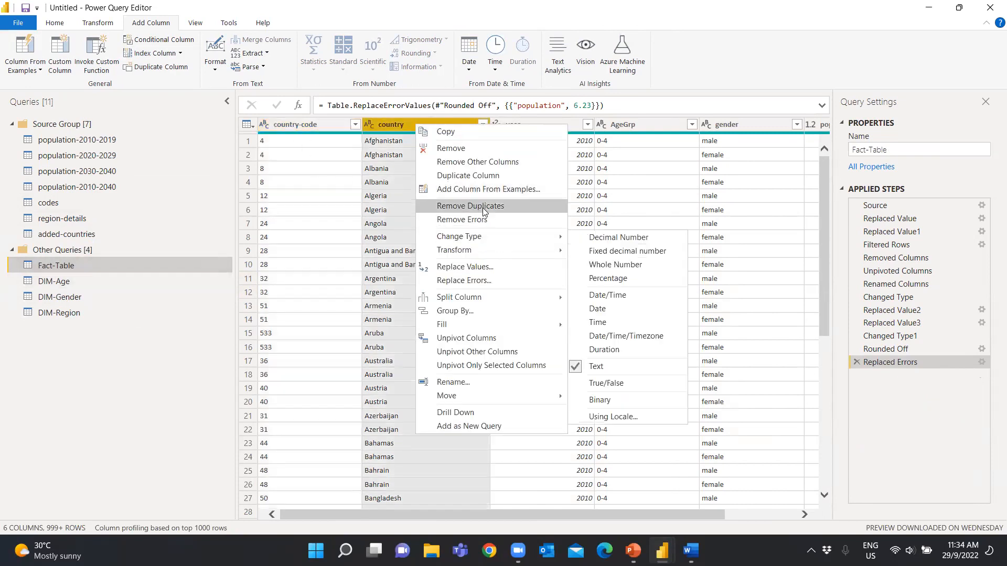
left_click(469, 152)
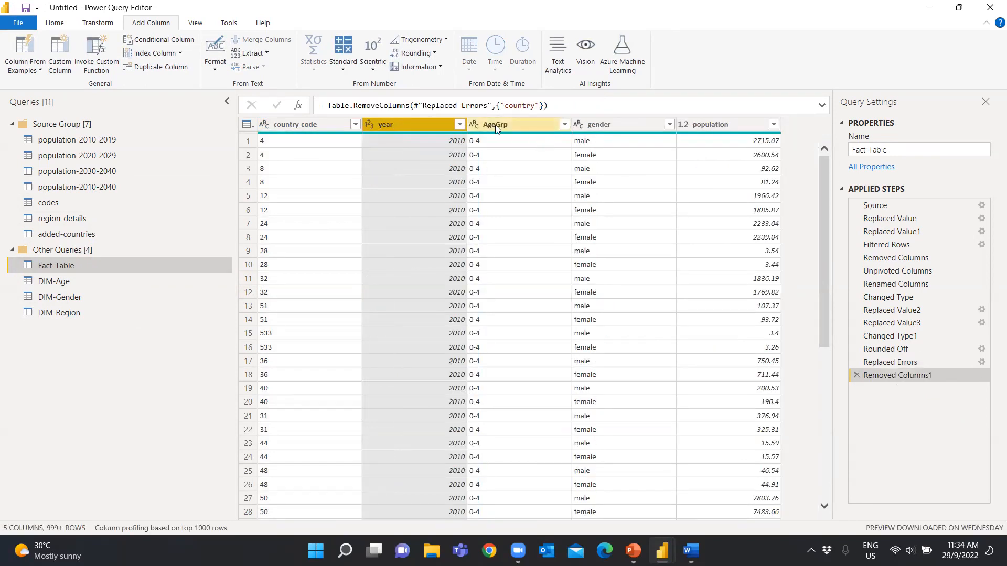
left_click(55, 22)
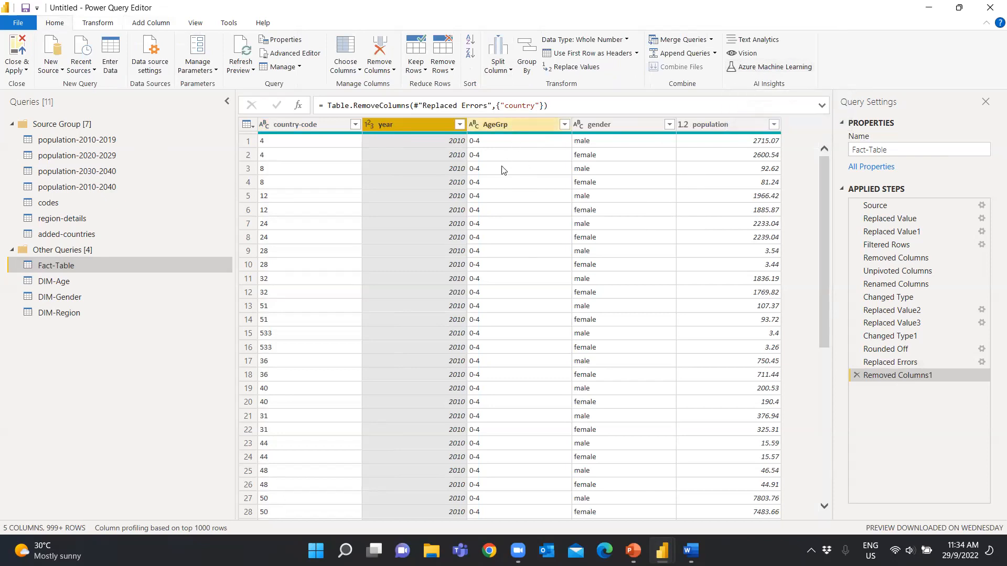
Load the full list of AgeGrp values in Fact-Table and filter the column to 100+ only
left_click(564, 124)
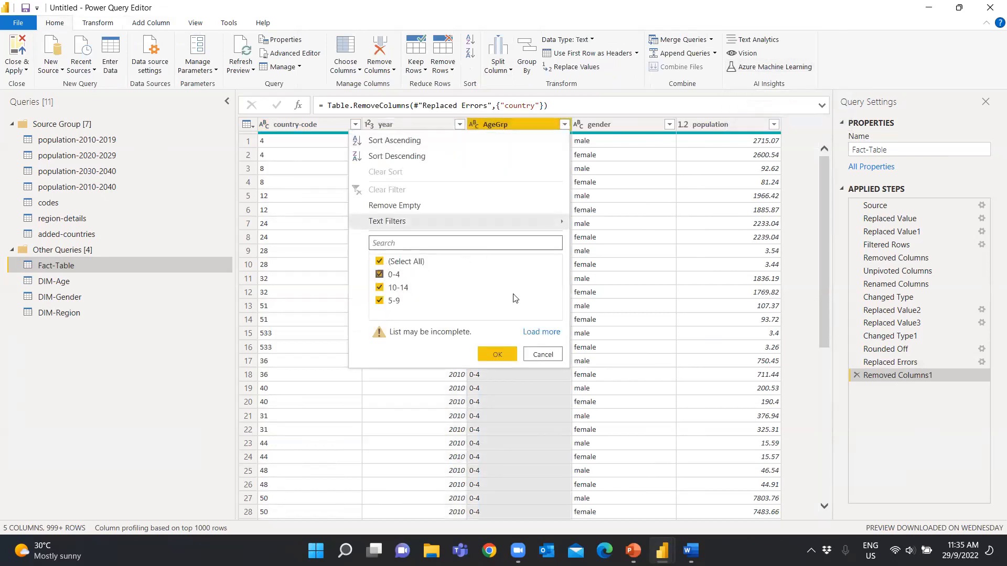
left_click(541, 332)
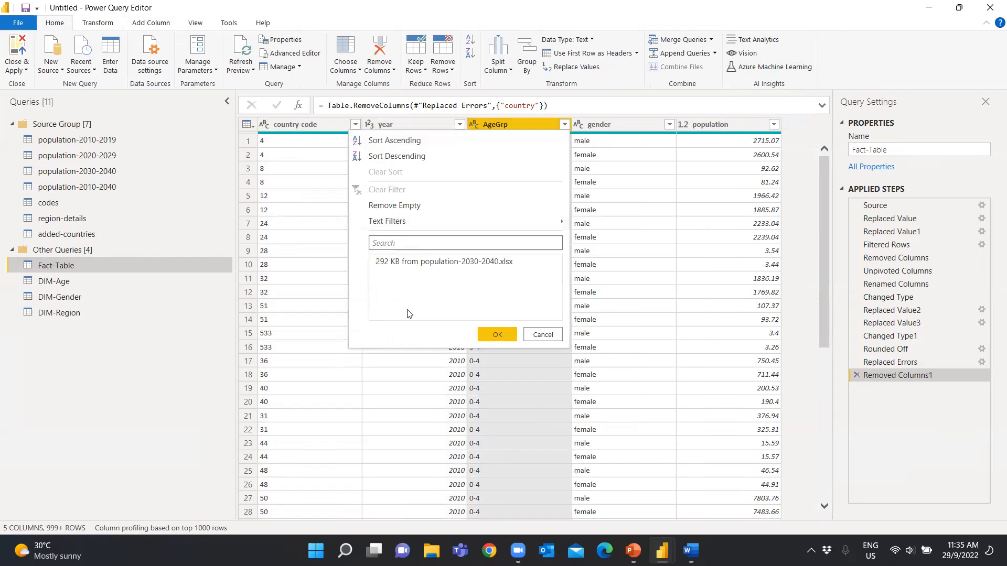
scroll(411, 331, "down", 2)
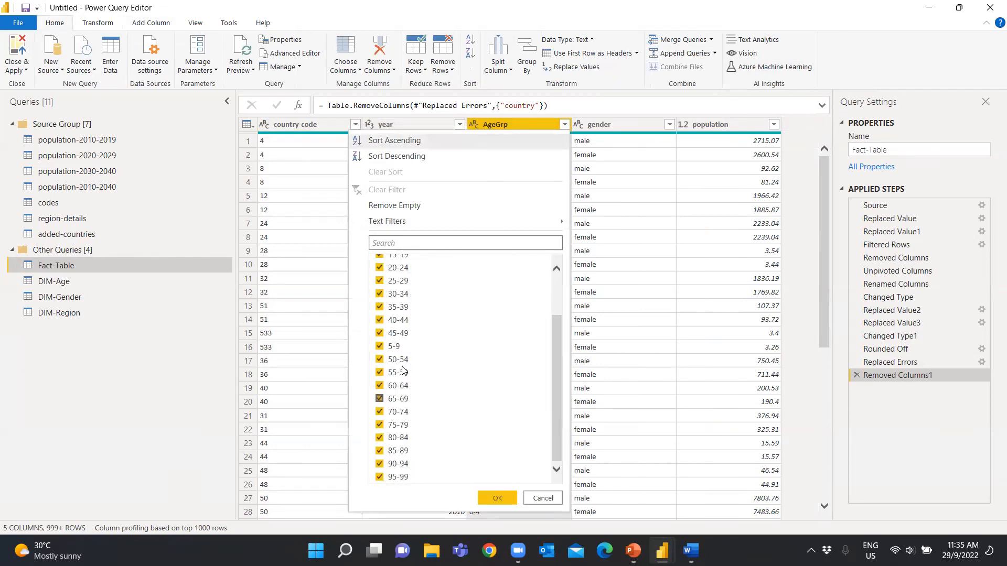
scroll(403, 356, "up", 2)
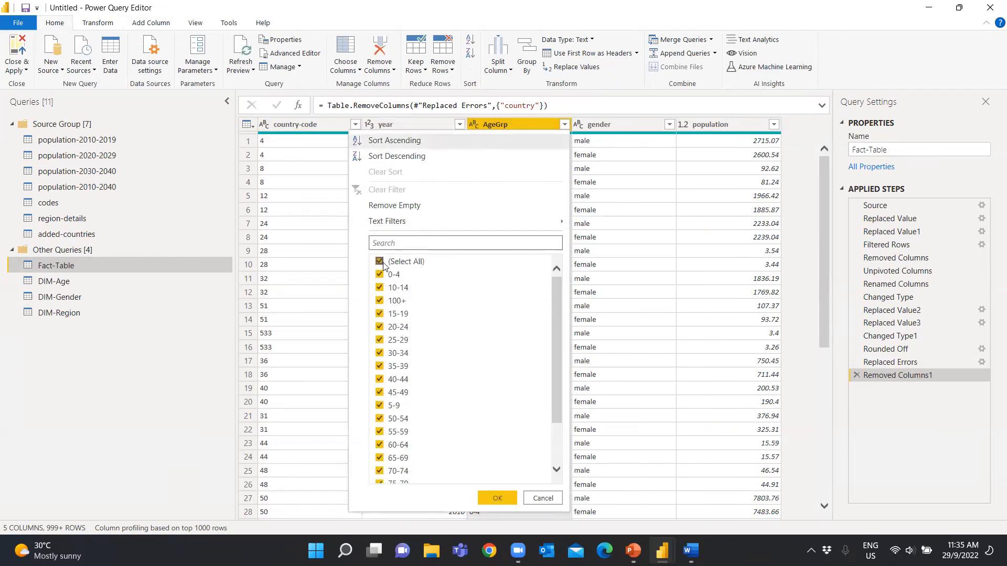
left_click(379, 261)
left_click(379, 300)
left_click(496, 498)
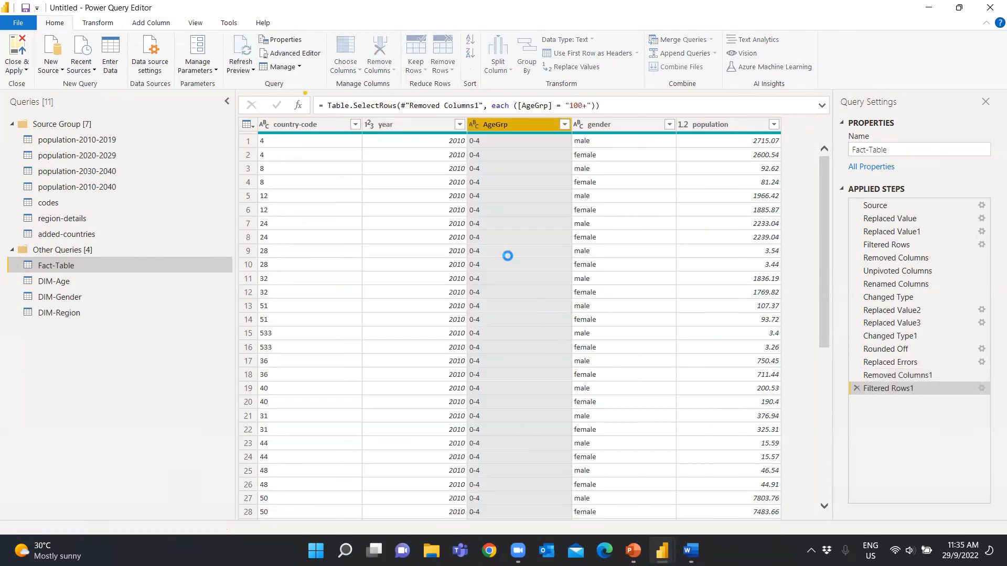
Replace 100+ with -100 in the AgeGrp column and delete the Filtered Rows1 step from Fact-Table
right_click(505, 250)
left_click(536, 286)
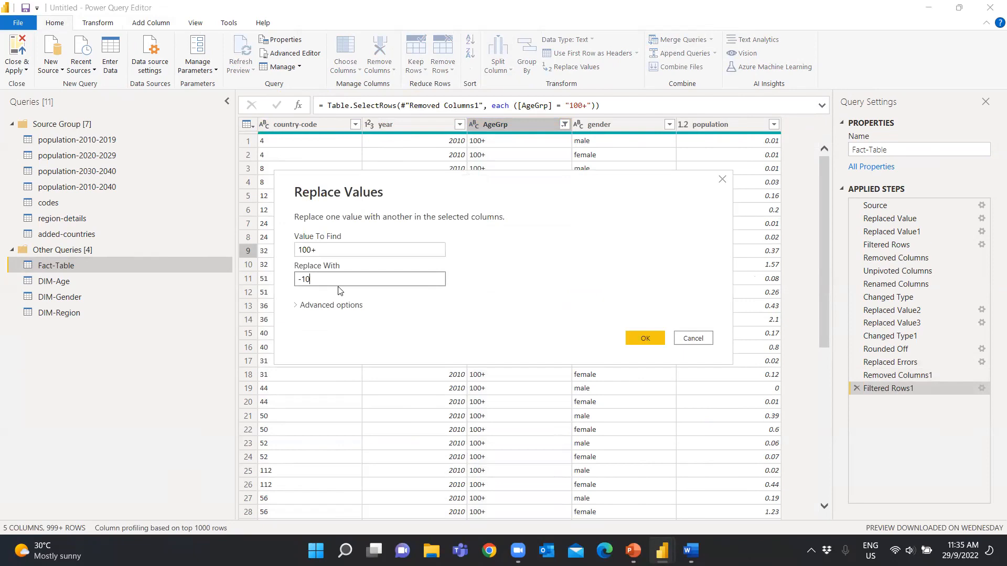
left_click(641, 338)
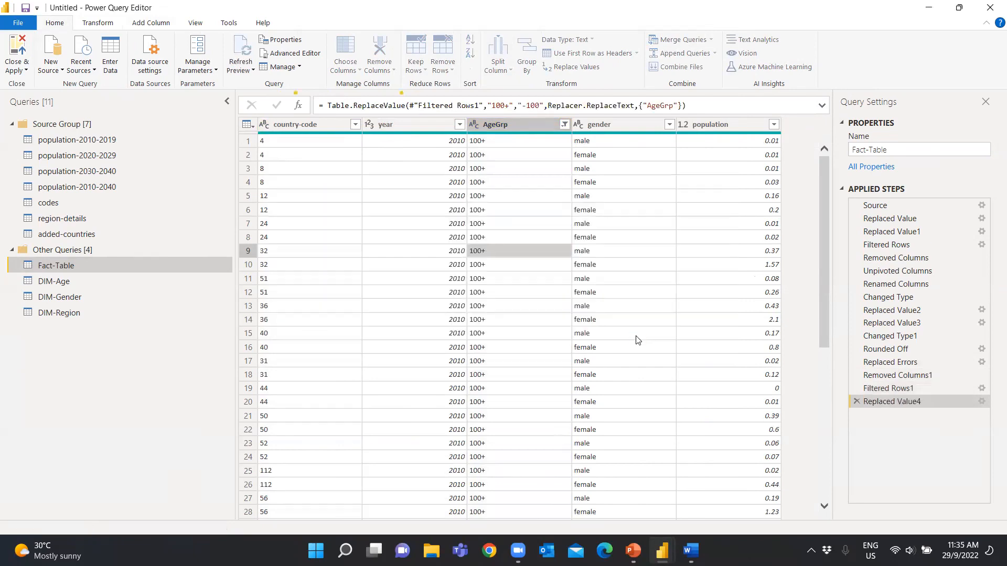
left_click(856, 401)
left_click(575, 305)
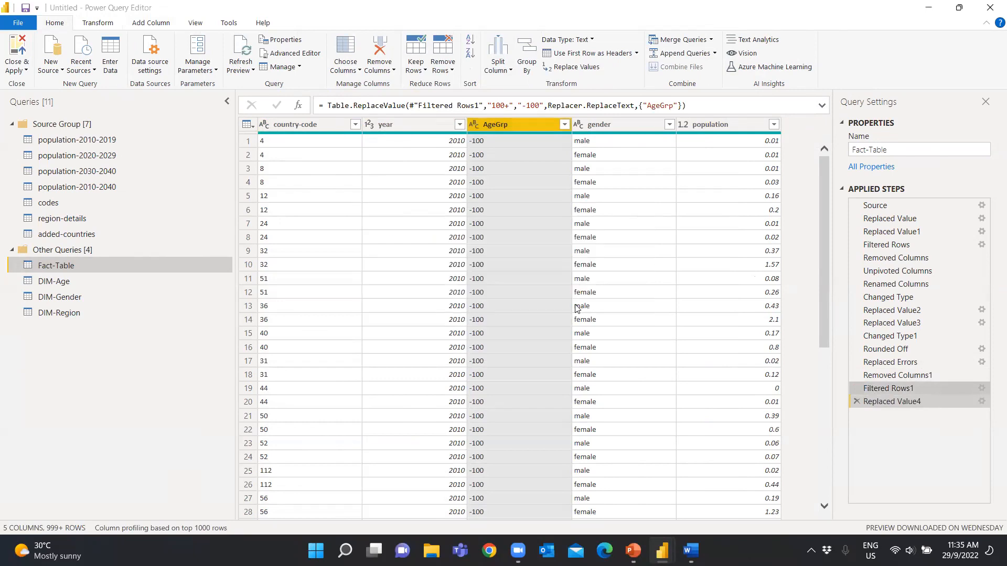
Merge Fact-Table with DIM-Age, matching on AgeGrp in both tables with a Left Outer join
left_click(711, 40)
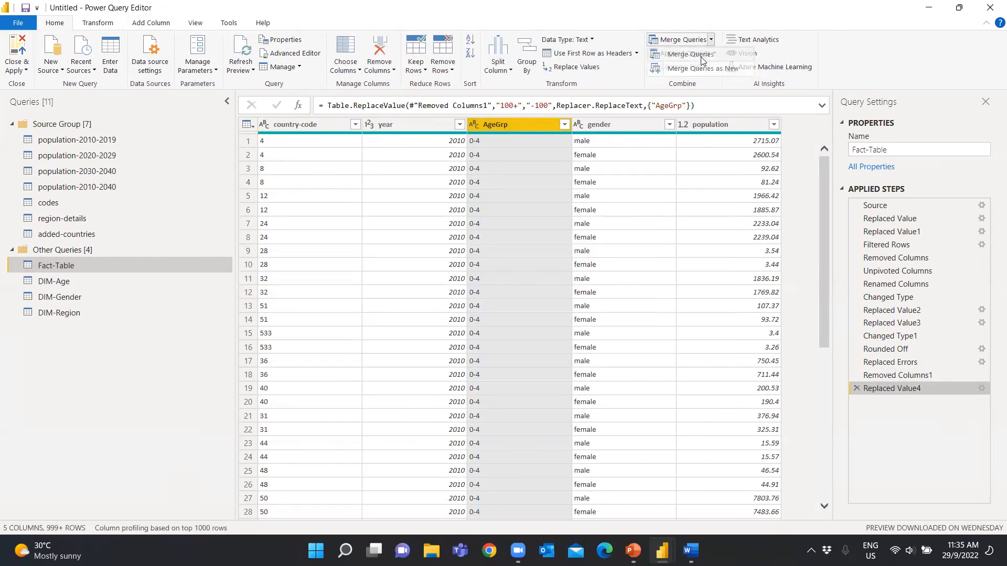
left_click(702, 57)
left_click(370, 254)
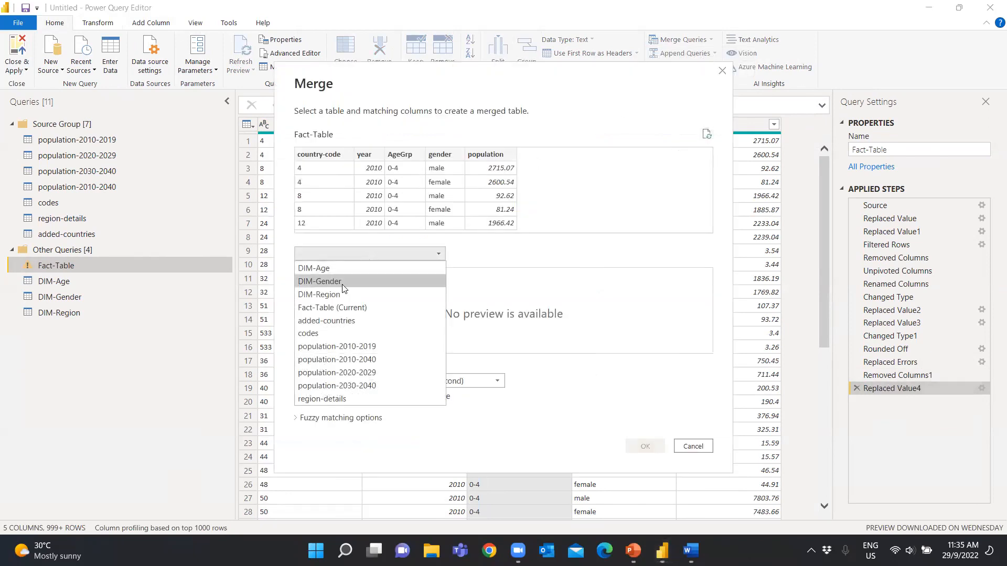
left_click(333, 268)
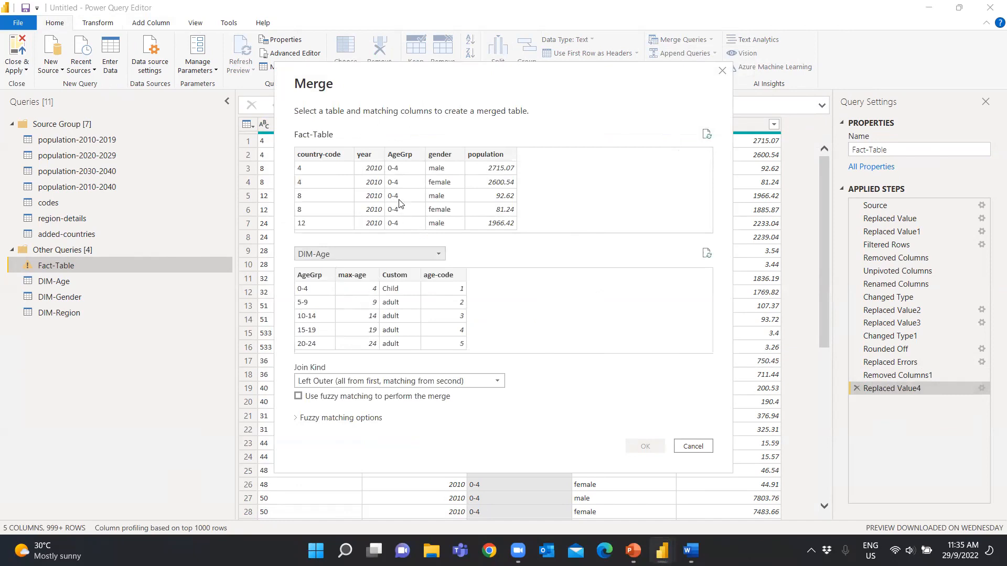
left_click(399, 160)
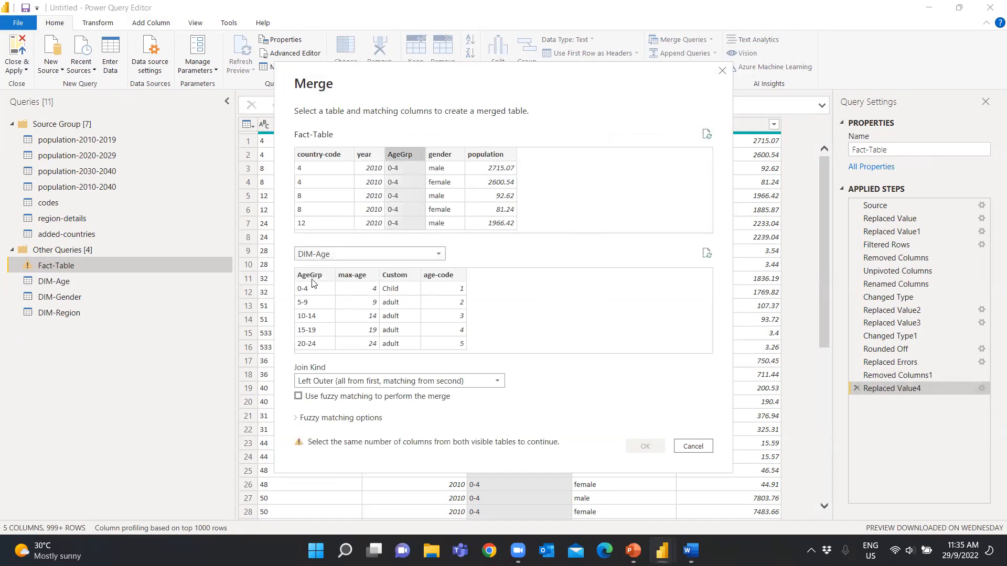
left_click(316, 276)
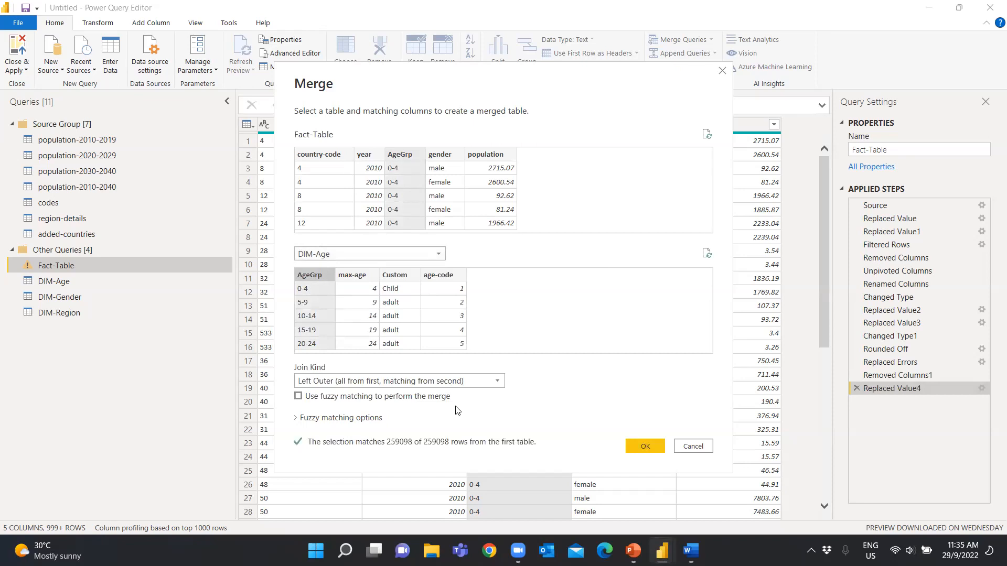
left_click(649, 448)
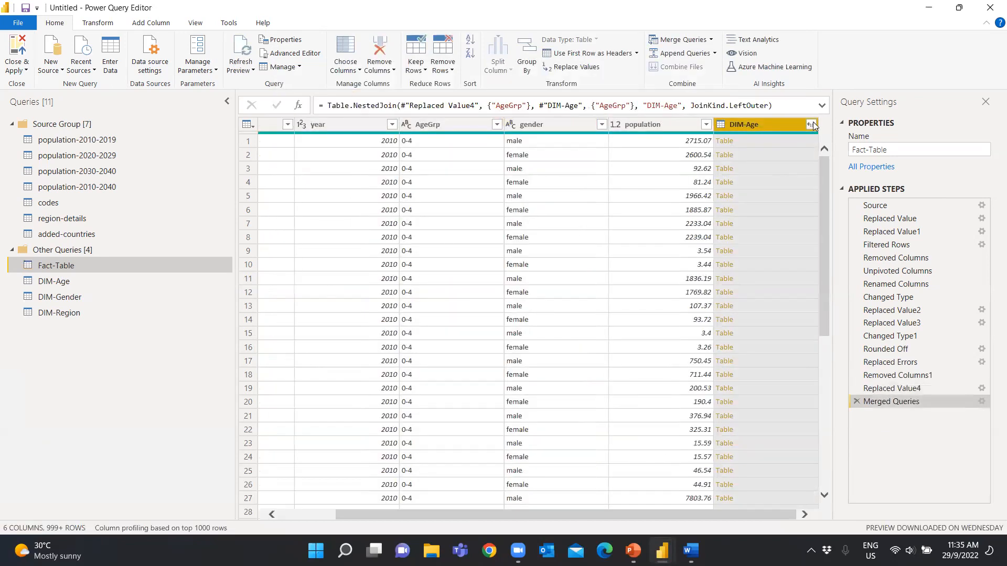
Expand only age-code from the merged DIM-Age column and remove the AgeGrp column from Fact-Table
left_click(812, 124)
left_click(620, 191)
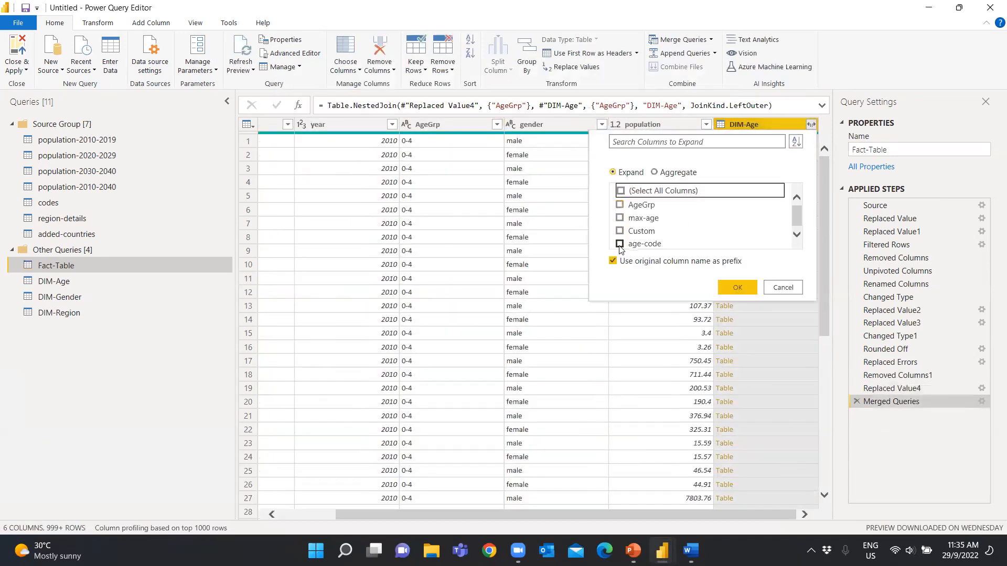
left_click(737, 288)
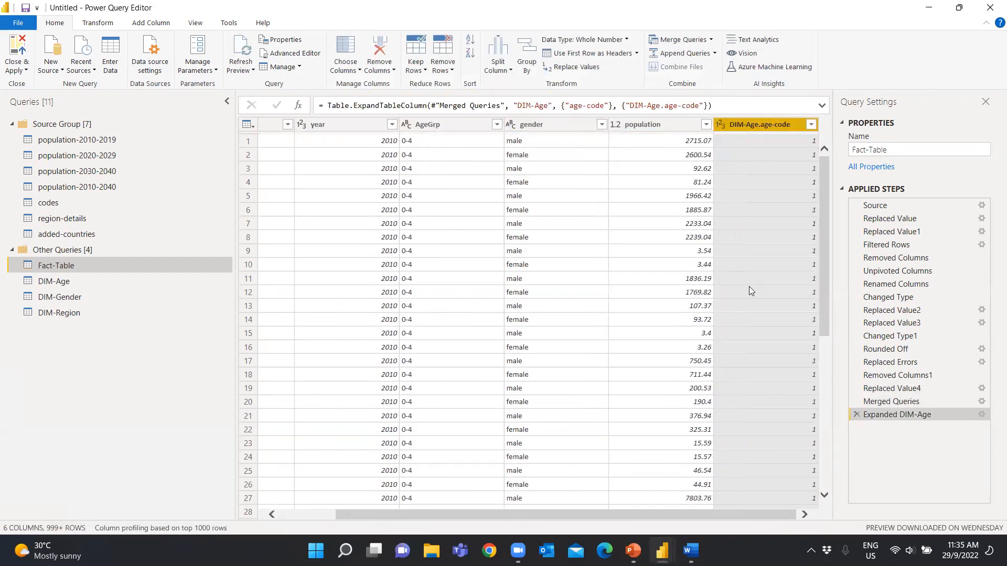
right_click(440, 125)
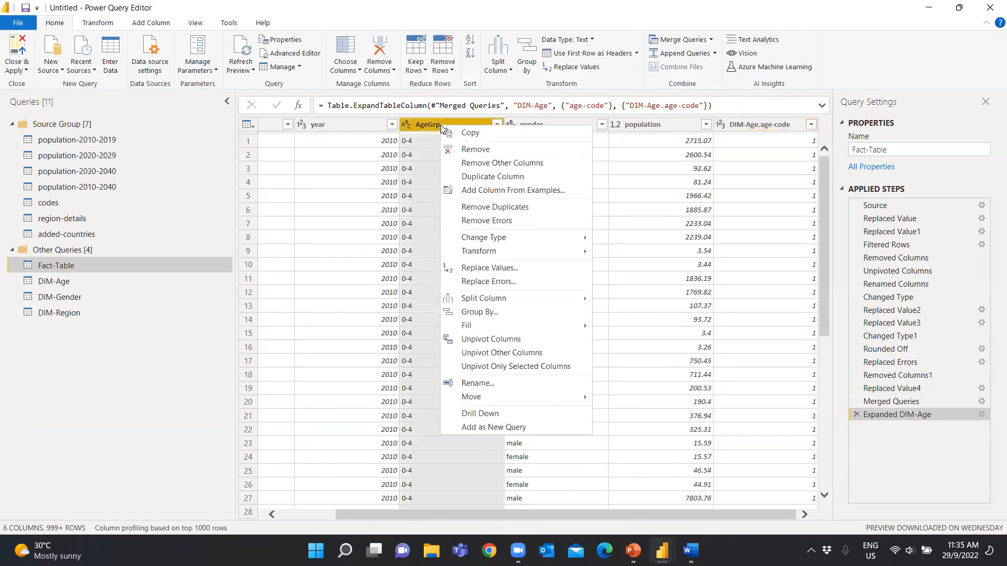
left_click(502, 149)
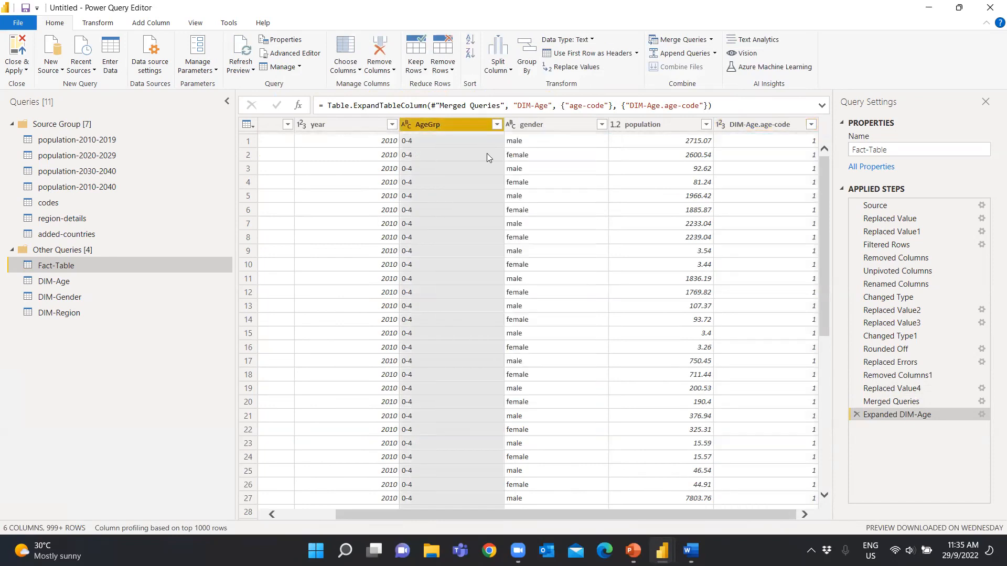
Merge Fact-Table with DIM-Gender, matching on gender in both tables with a Left Outer join
left_click(711, 41)
left_click(703, 54)
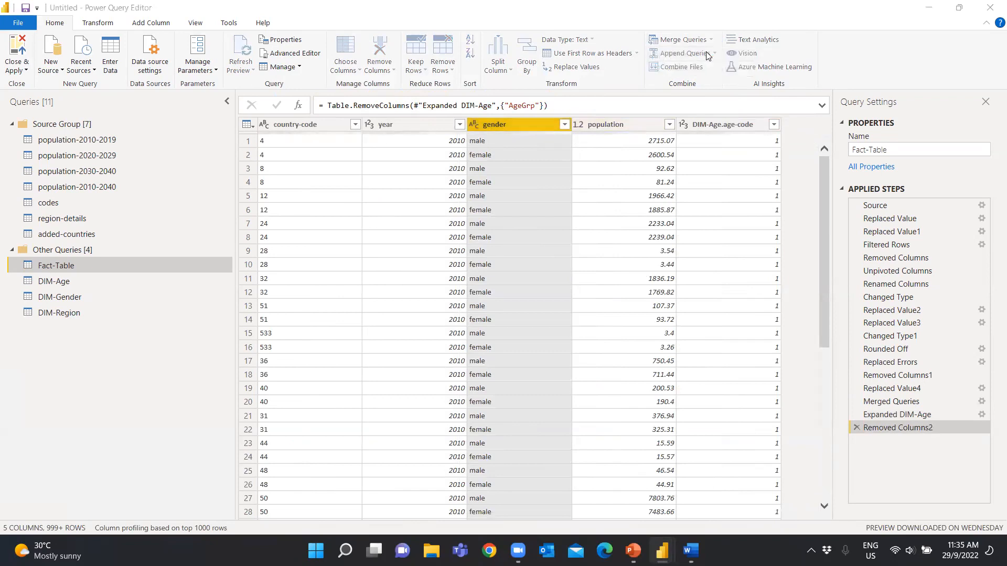
left_click(386, 253)
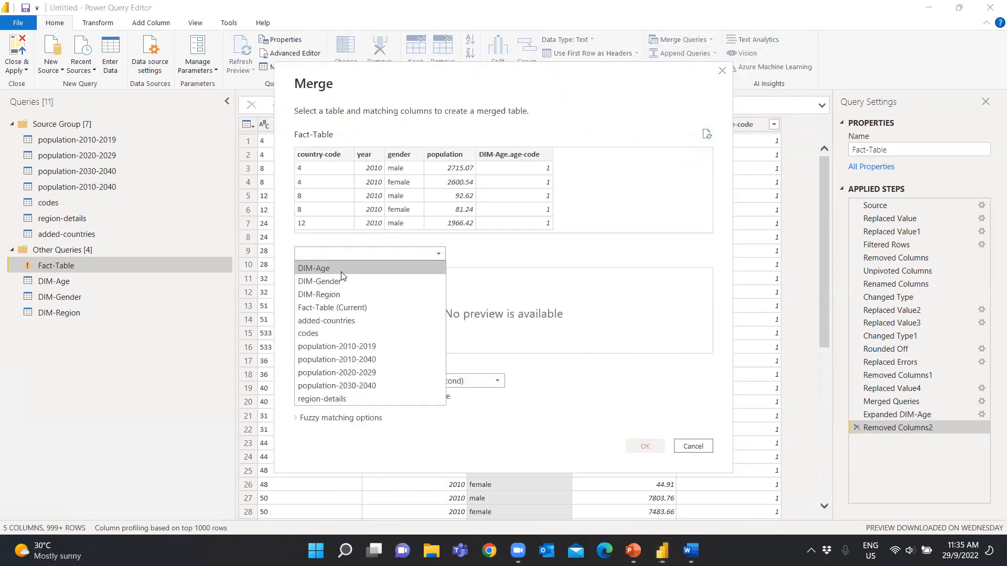
left_click(339, 282)
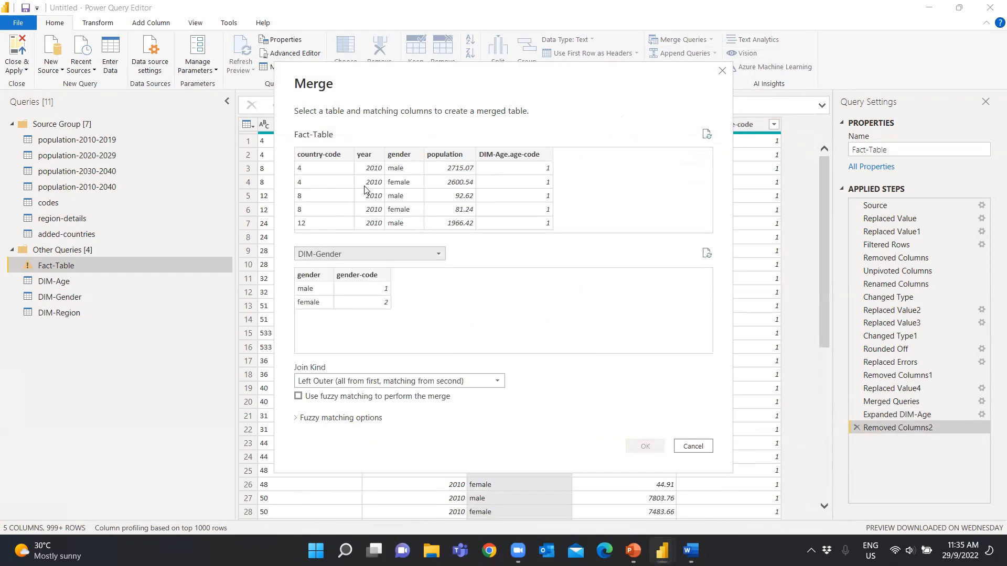
left_click(402, 160)
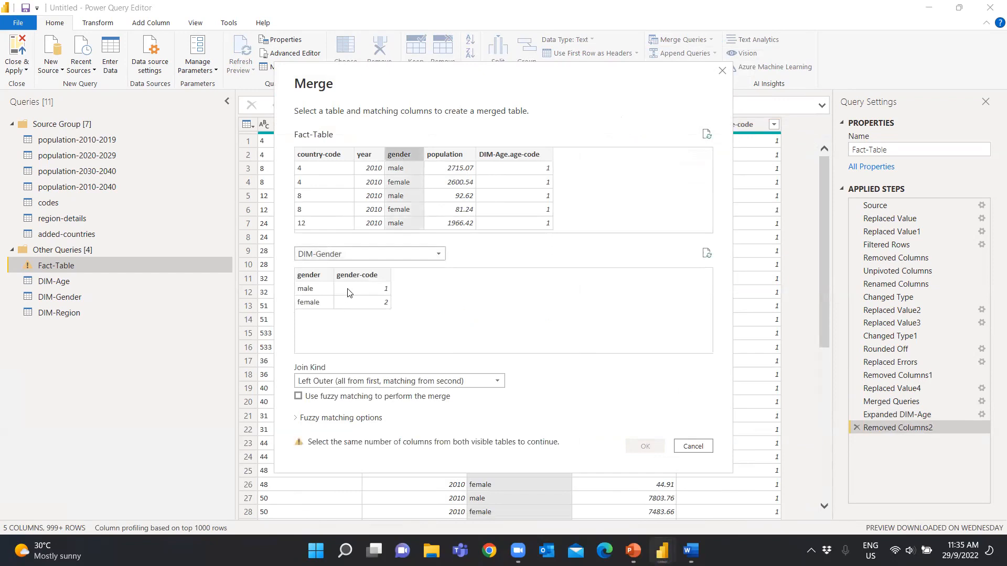
left_click(319, 280)
left_click(649, 450)
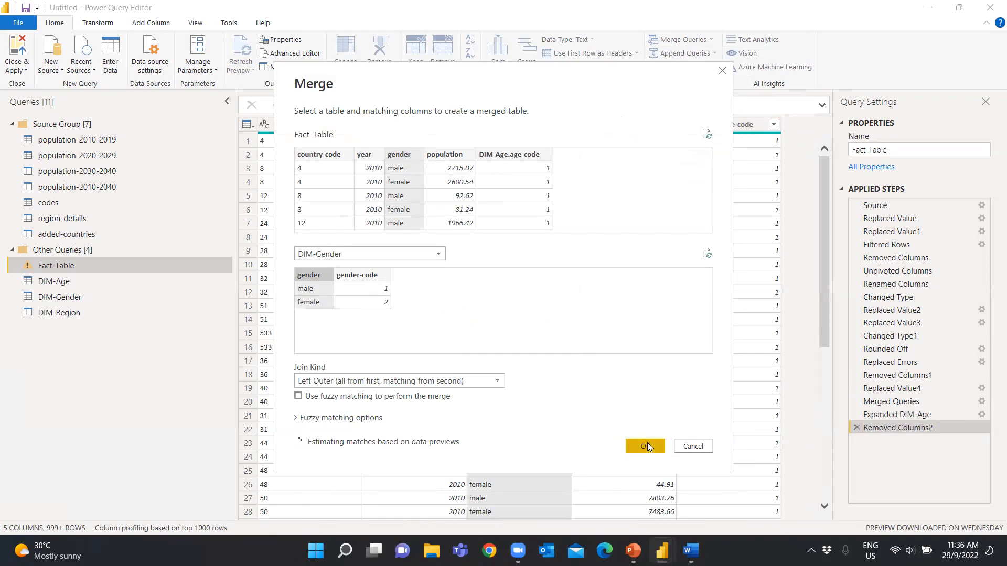
left_click(646, 445)
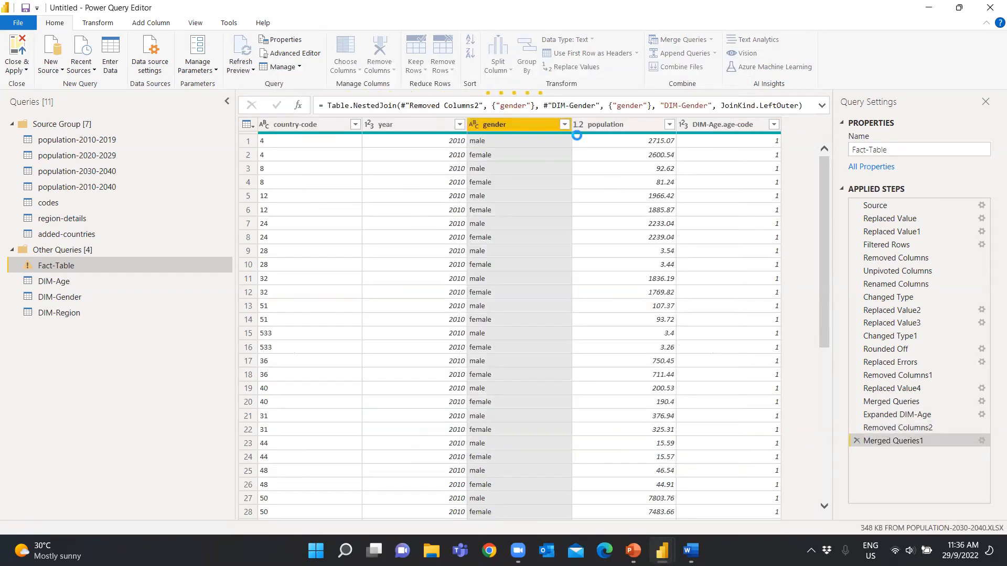
Expand only gender-code from the merged DIM-Gender column and remove the gender column from Fact-Table
left_click(811, 124)
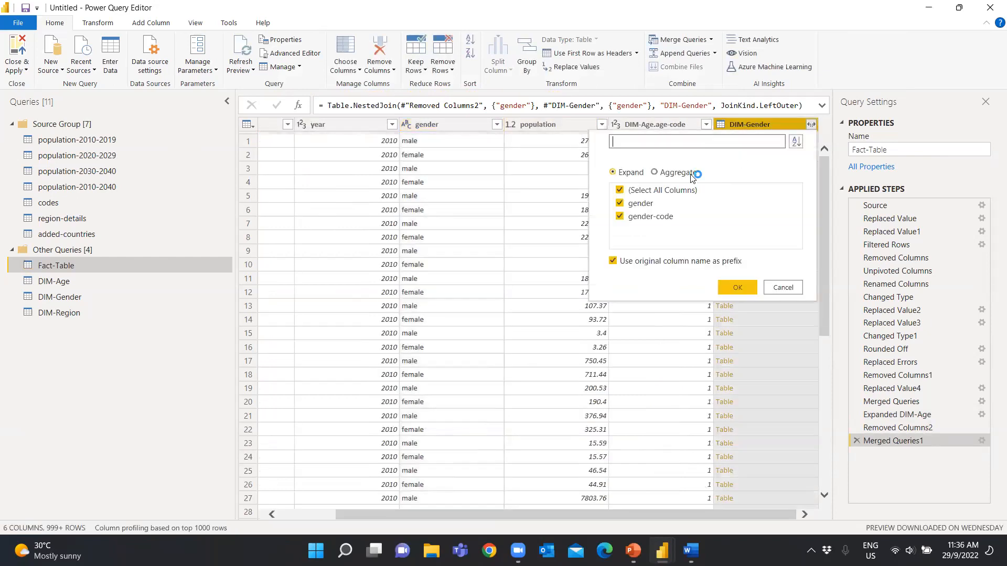
left_click(620, 190)
left_click(621, 216)
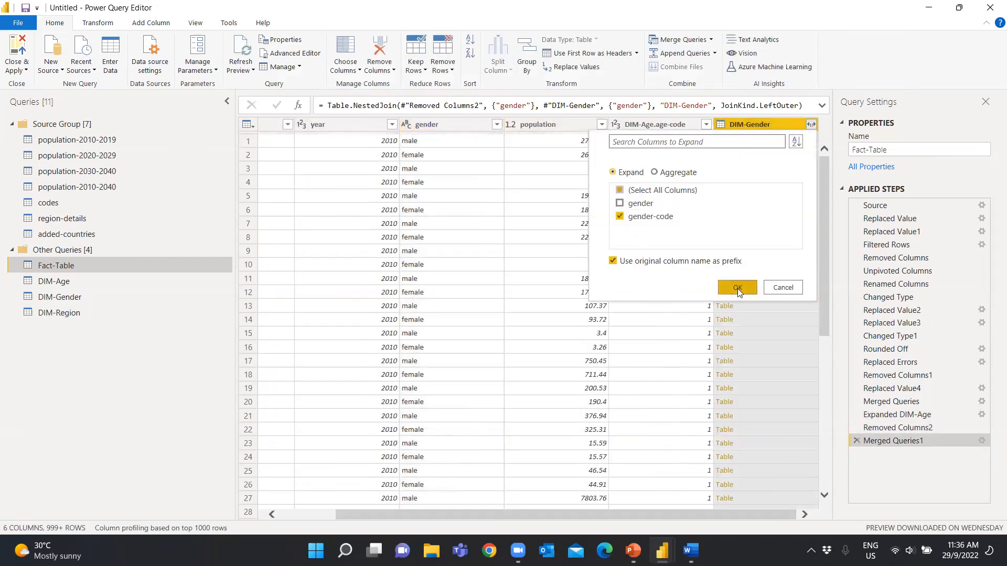
left_click(736, 288)
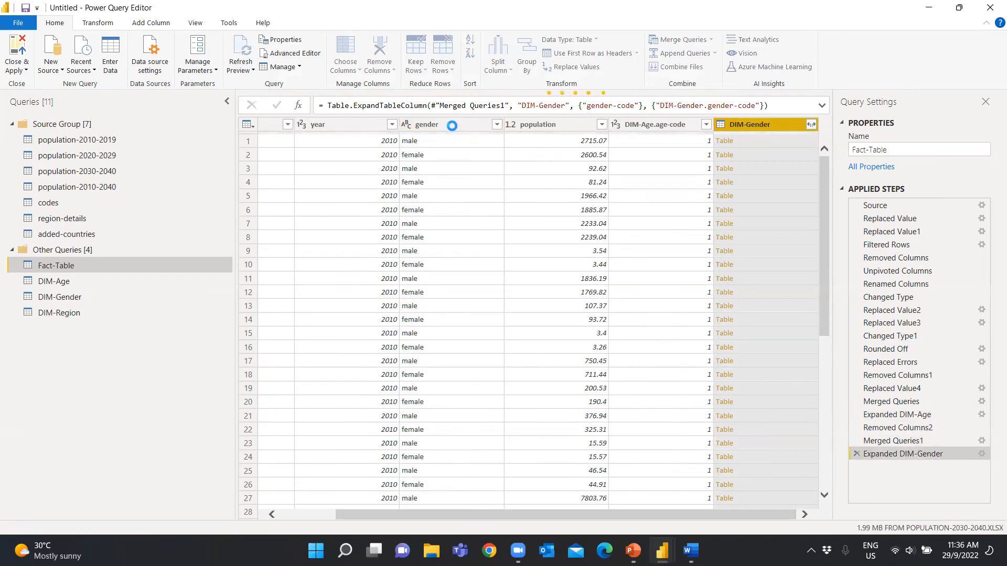
right_click(449, 127)
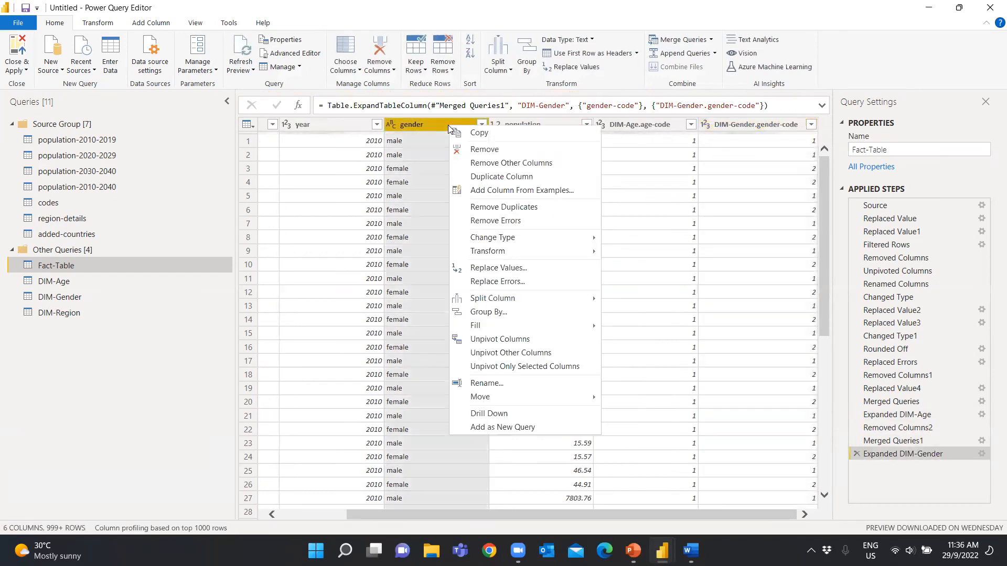
left_click(478, 150)
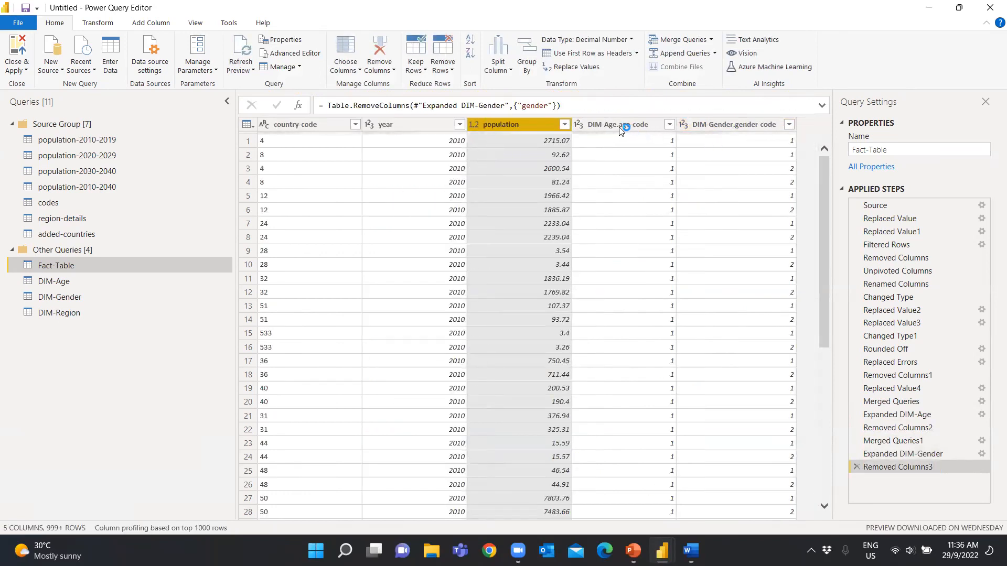
Move the DIM-Gender.gender-code and DIM-Age.age-code columns directly after country-code, with the gender code first
left_click(591, 128)
left_click_drag(591, 128, 396, 125)
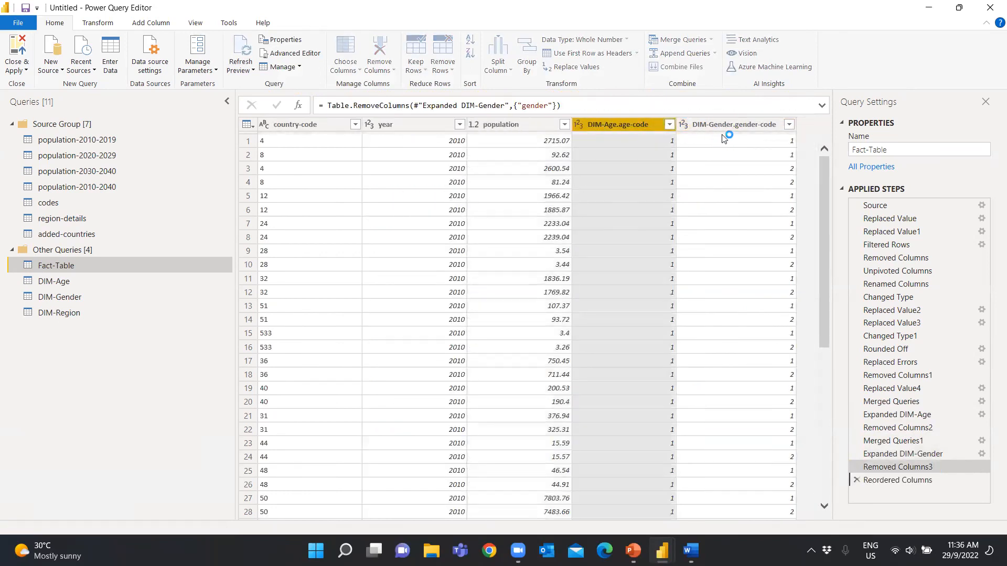
left_click_drag(732, 127, 414, 126)
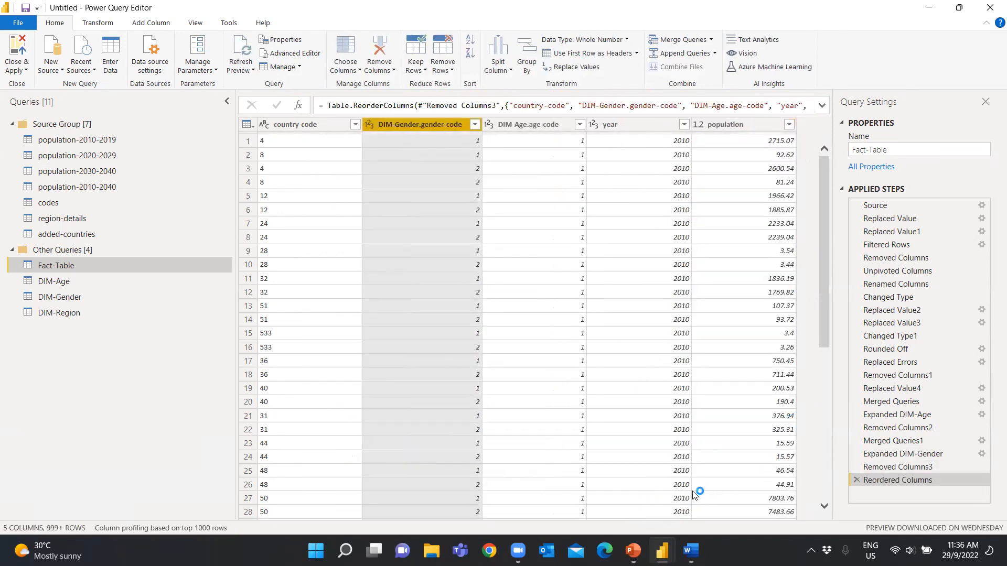
Rename the DIM-Gender.gender-code column to Gender-code and the DIM-Age.age-code column to Age-code
double_click(438, 125)
type("Gender")
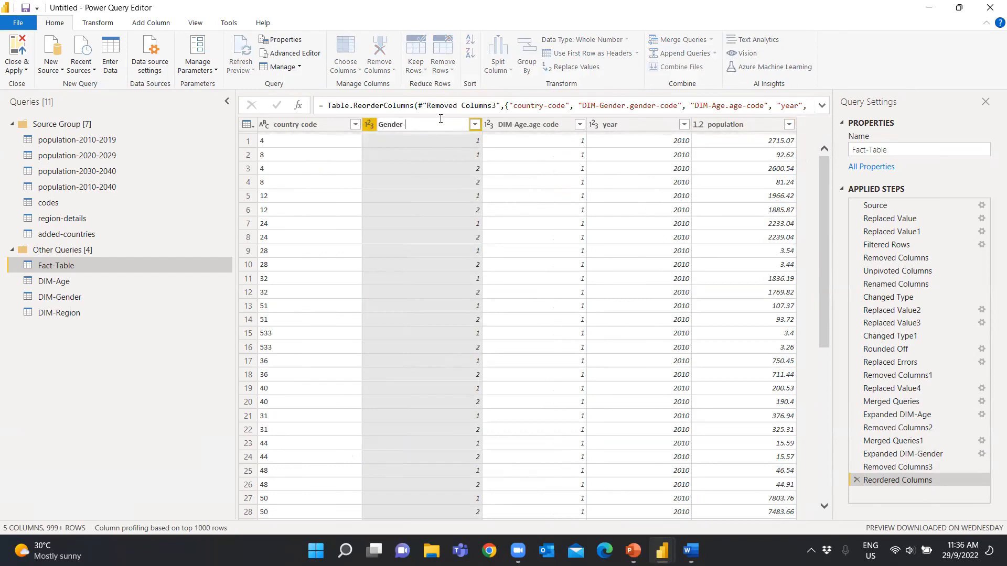
double_click(519, 124)
type("Age")
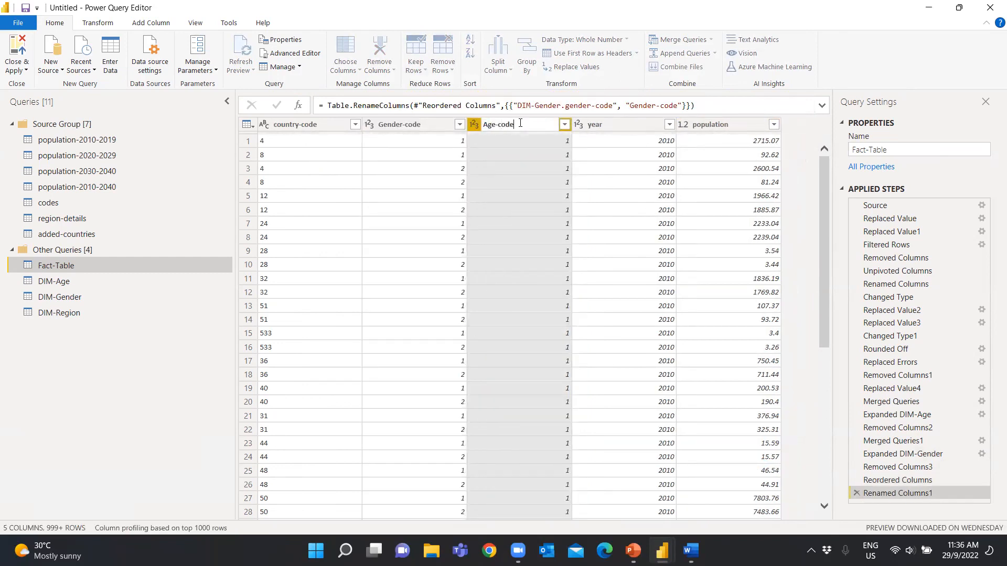
key("Return")
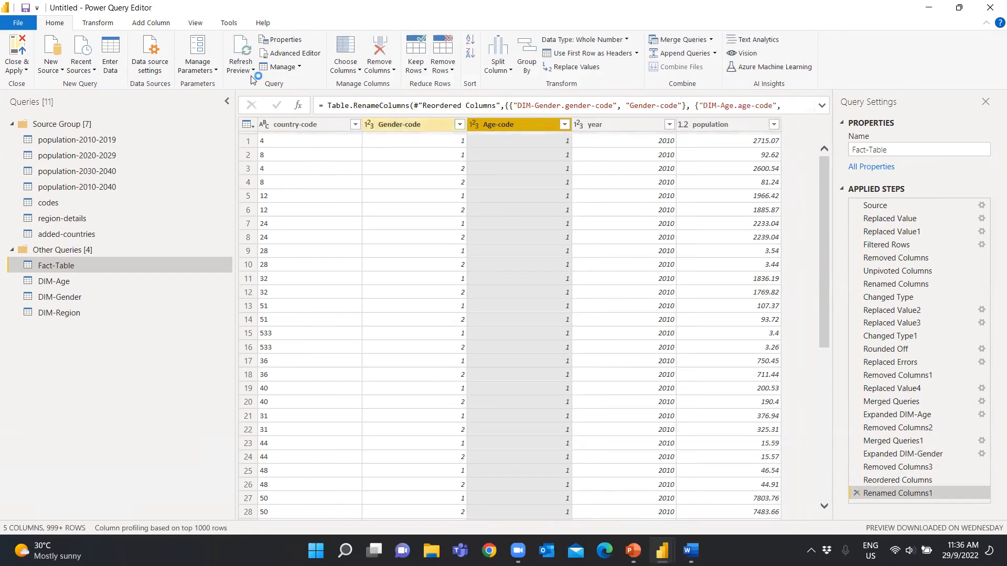
Close the query editor with its changes applied and open the model's relationship diagram
left_click(26, 70)
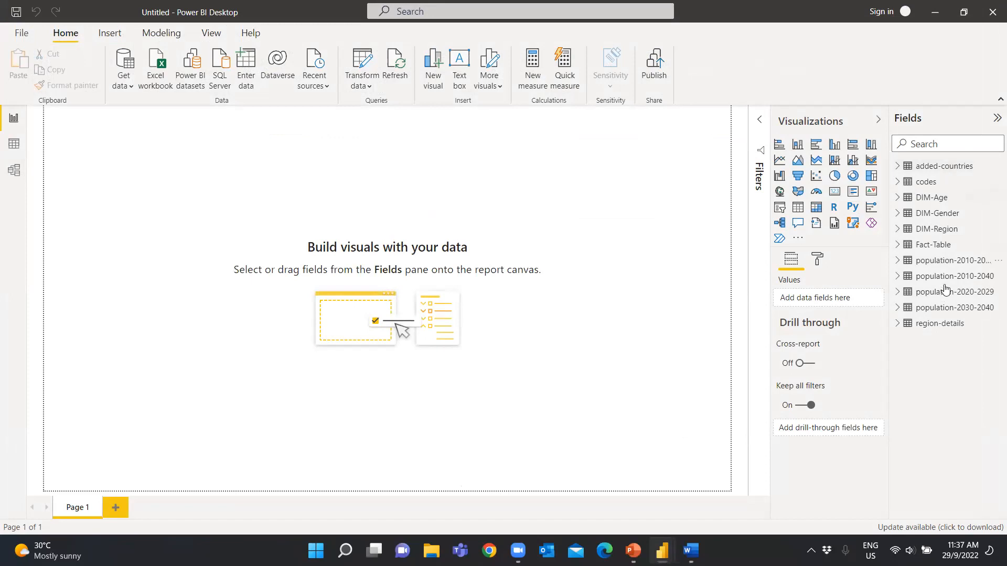
left_click(14, 170)
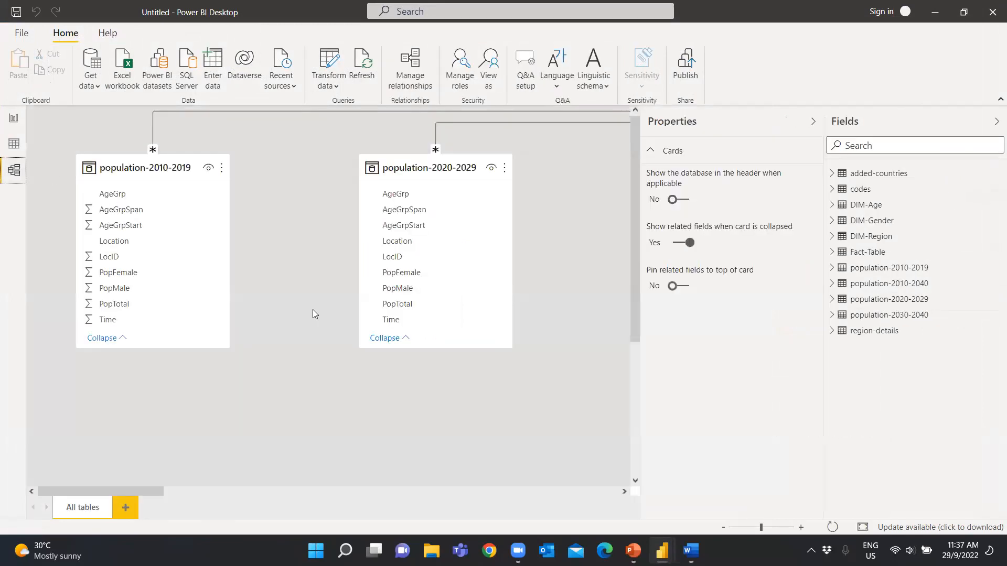
Examine which tables and relationships were loaded across the model diagram, moving the population-2030-2040 and added-countries tables for a clearer view
left_click_drag(157, 489, 282, 496)
scroll(316, 302, "down", 3)
scroll(315, 301, "up", 3)
left_click_drag(101, 185, 417, 399)
left_click_drag(342, 173, 161, 260)
left_click_drag(274, 492, 351, 502)
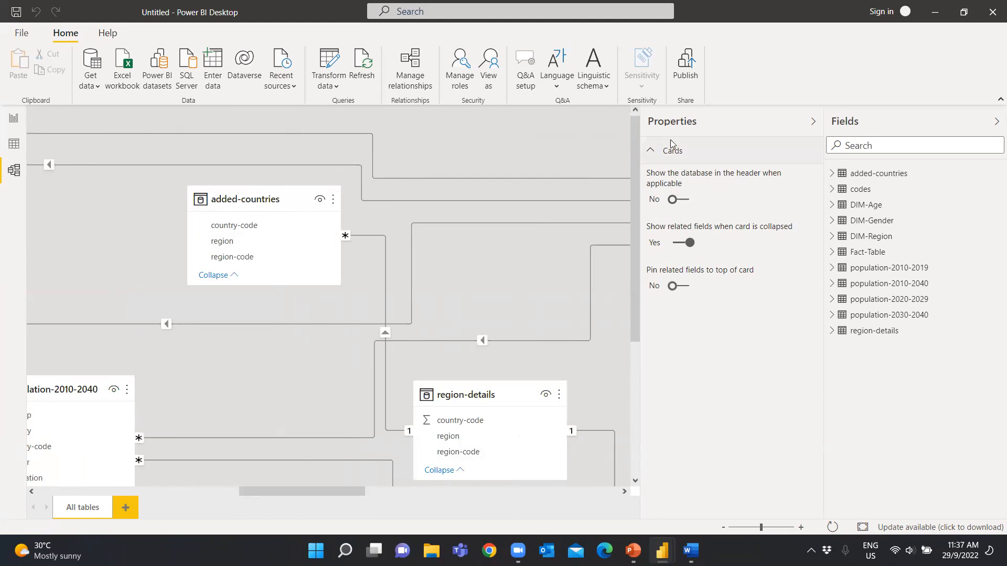
left_click(812, 121)
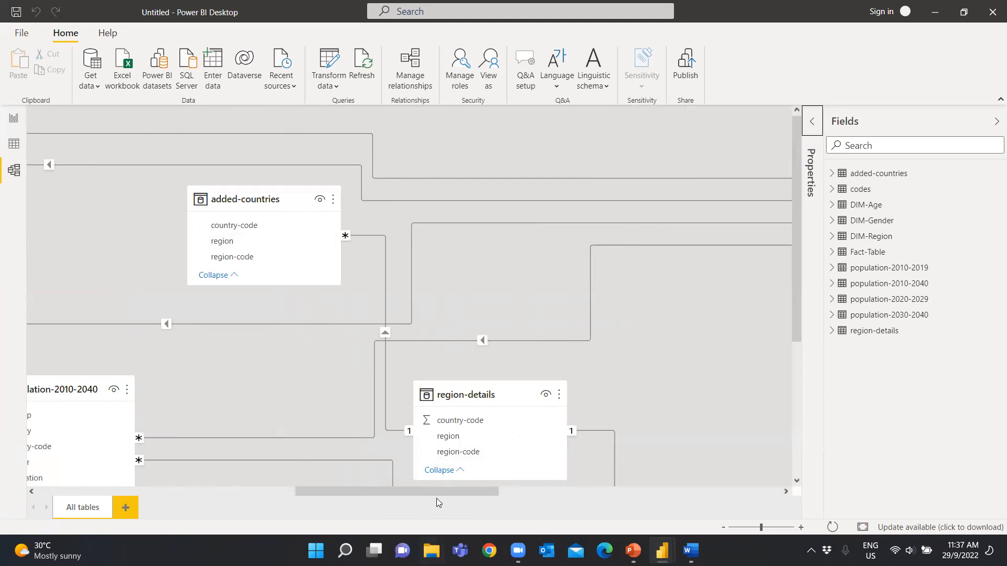
left_click(213, 491)
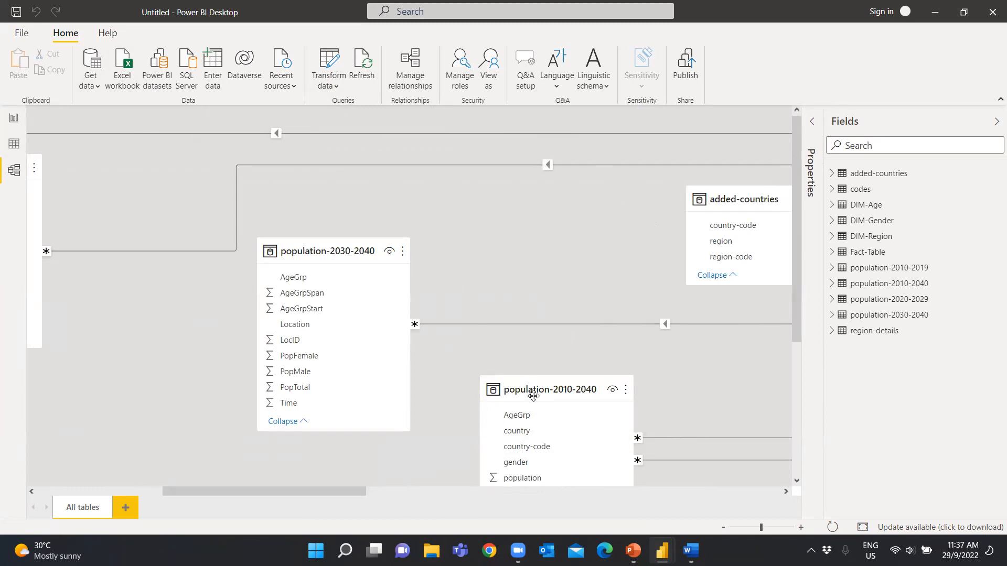
left_click_drag(335, 247, 335, 328)
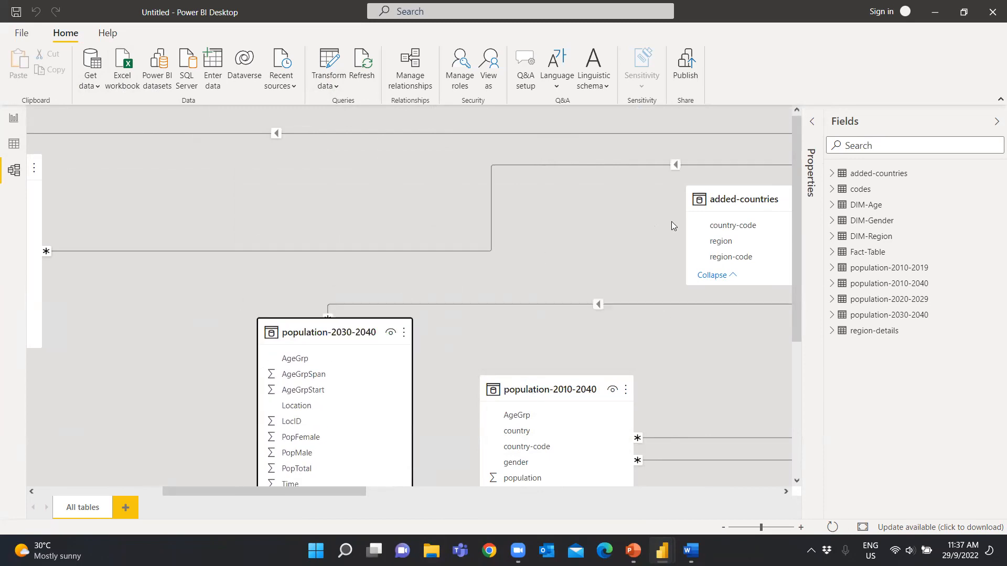
left_click_drag(728, 200, 575, 208)
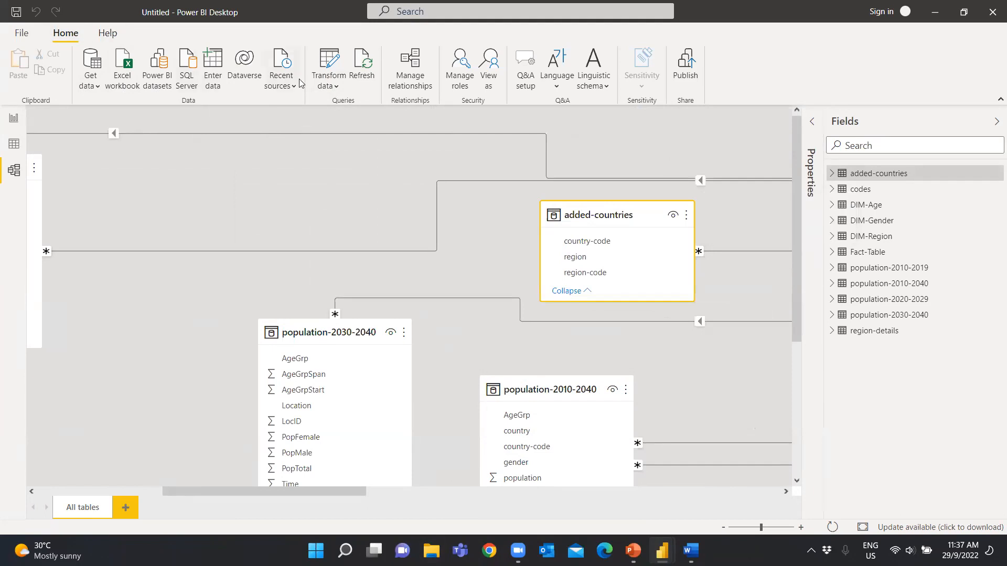
Reopen the query editor and disable loading for the population-2010-2019, population-2020-2029 and population-2030-2040 queries
left_click(327, 85)
left_click(353, 115)
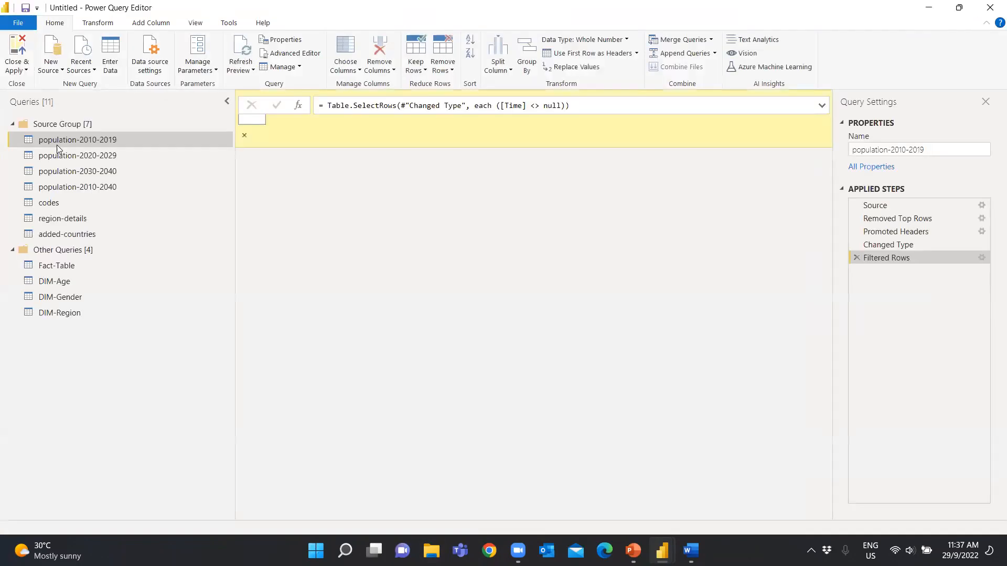
right_click(57, 141)
left_click(110, 215)
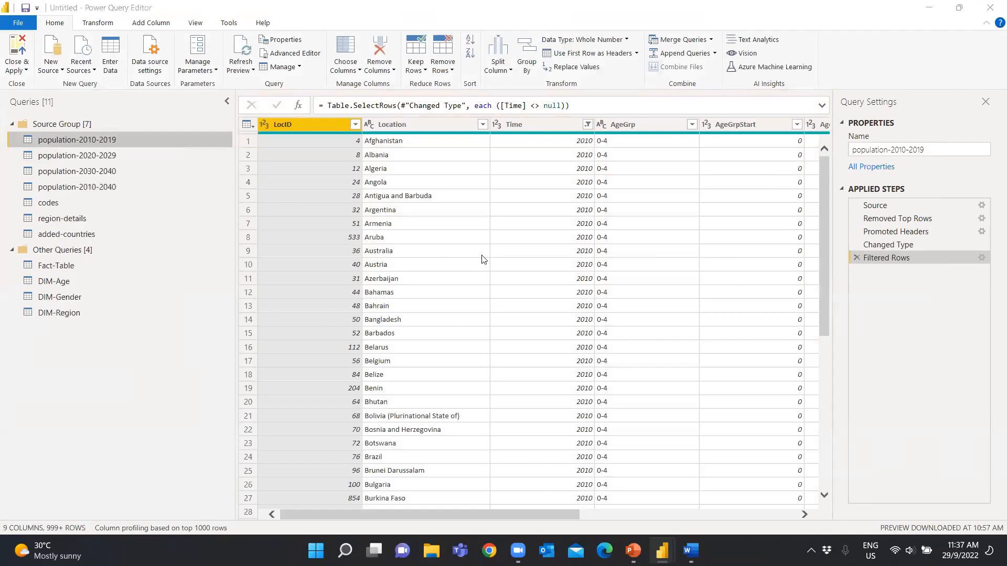
key("Escape")
right_click(87, 159)
left_click(112, 219)
left_click(564, 300)
right_click(70, 171)
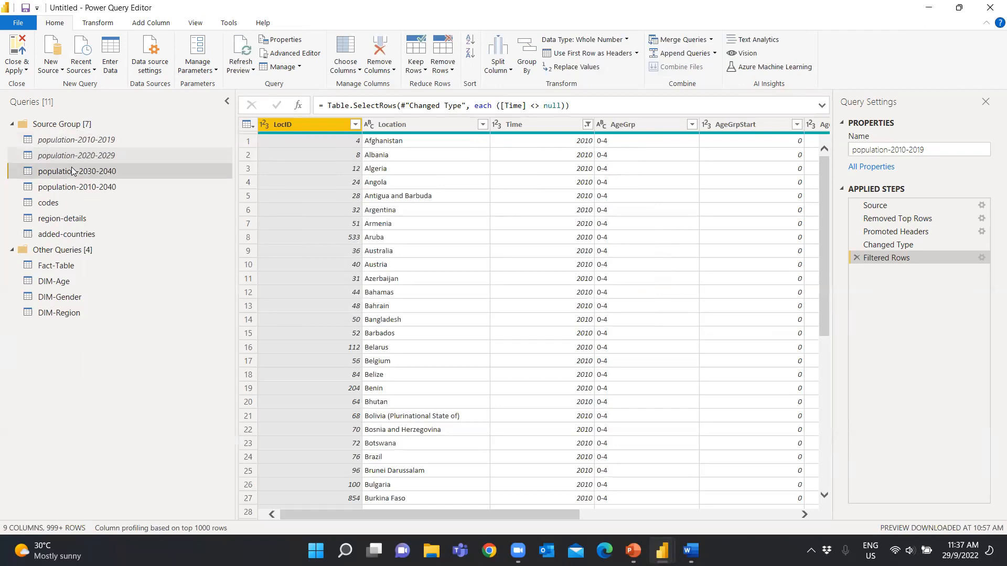
left_click(100, 231)
left_click(550, 302)
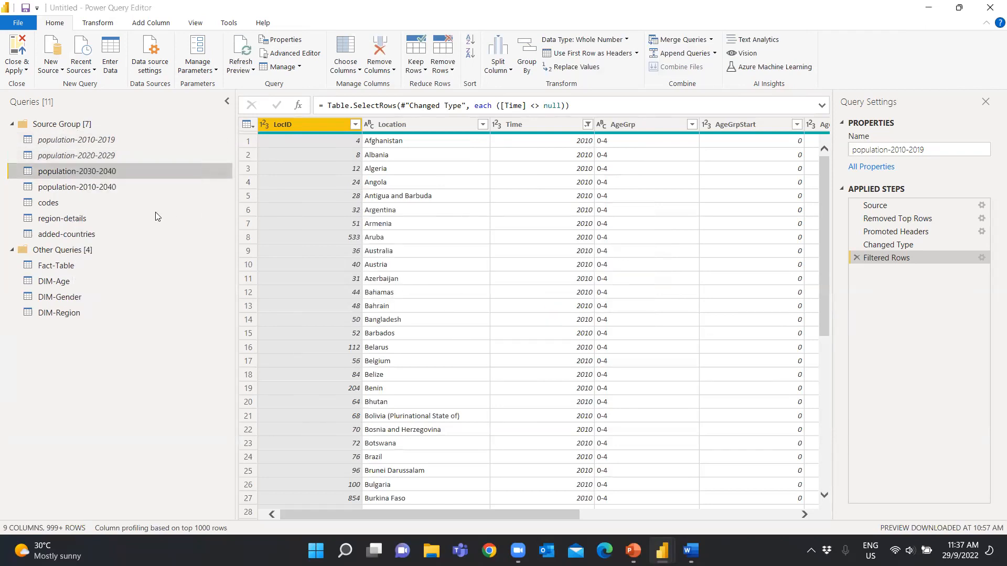
Disable loading for the population-2010-2040, codes, region-details and added-countries queries and apply the changes to the model
right_click(113, 189)
left_click(157, 255)
left_click(556, 303)
right_click(59, 210)
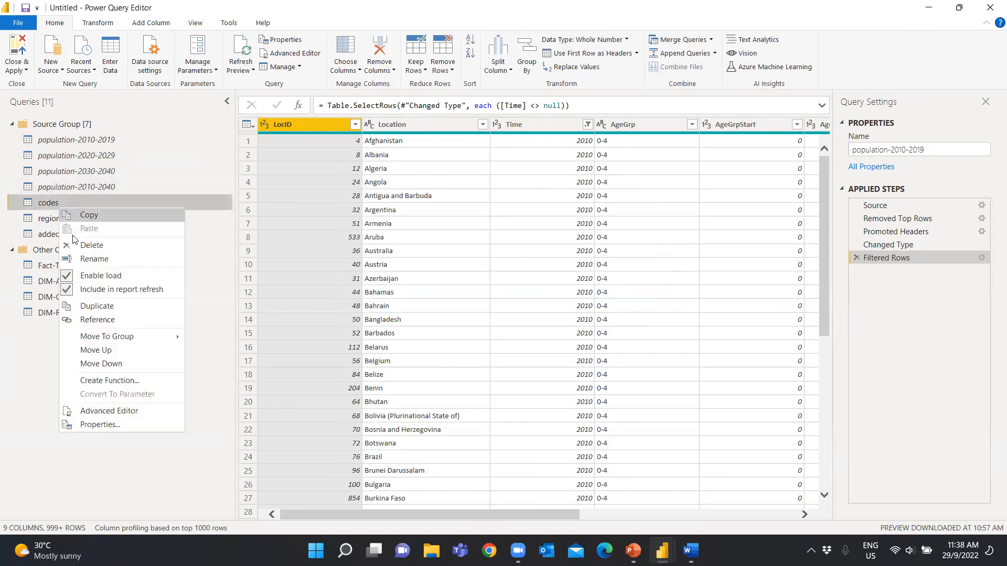
left_click(101, 273)
left_click(563, 310)
right_click(51, 219)
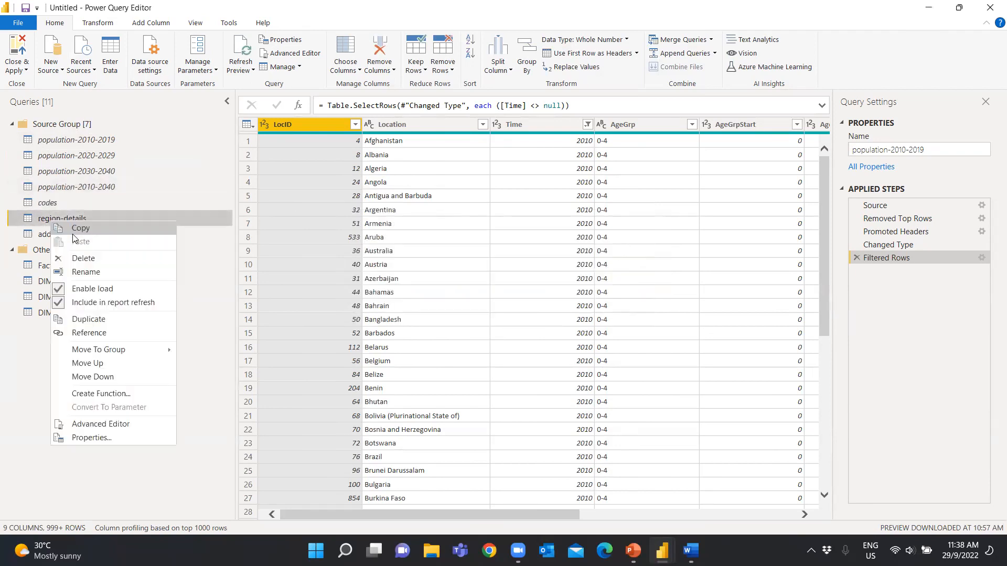
left_click(101, 280)
left_click(561, 300)
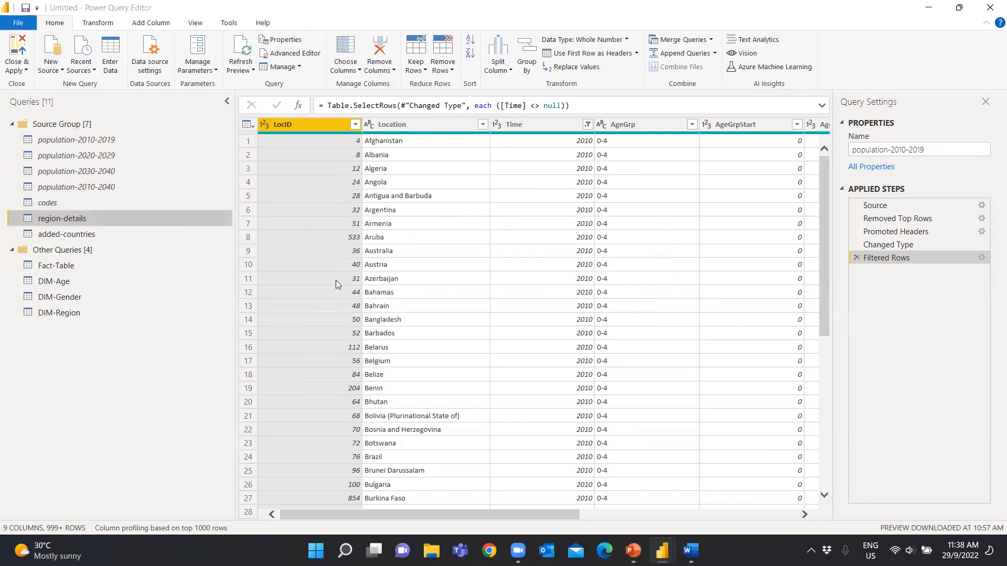
right_click(89, 235)
left_click(122, 302)
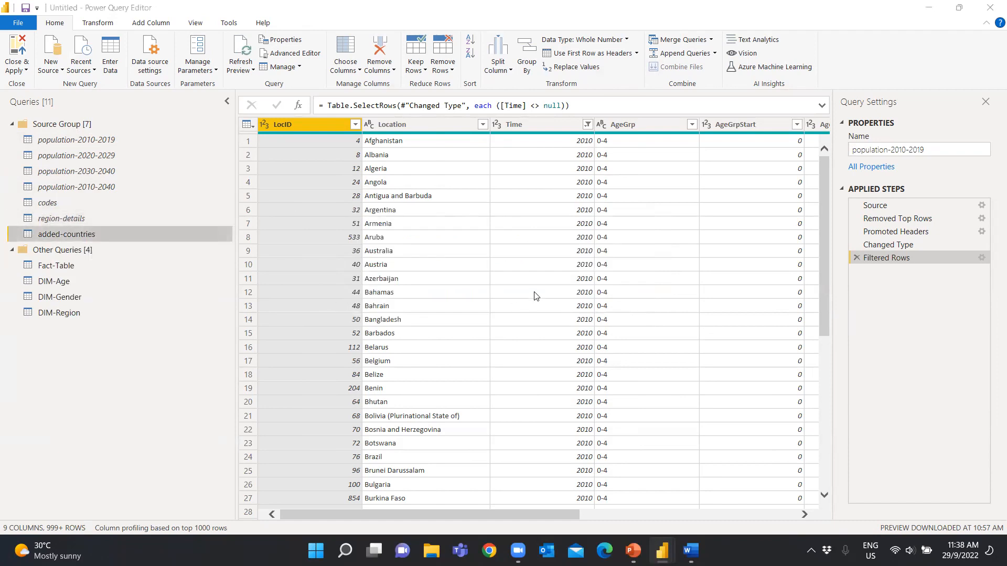
left_click(554, 303)
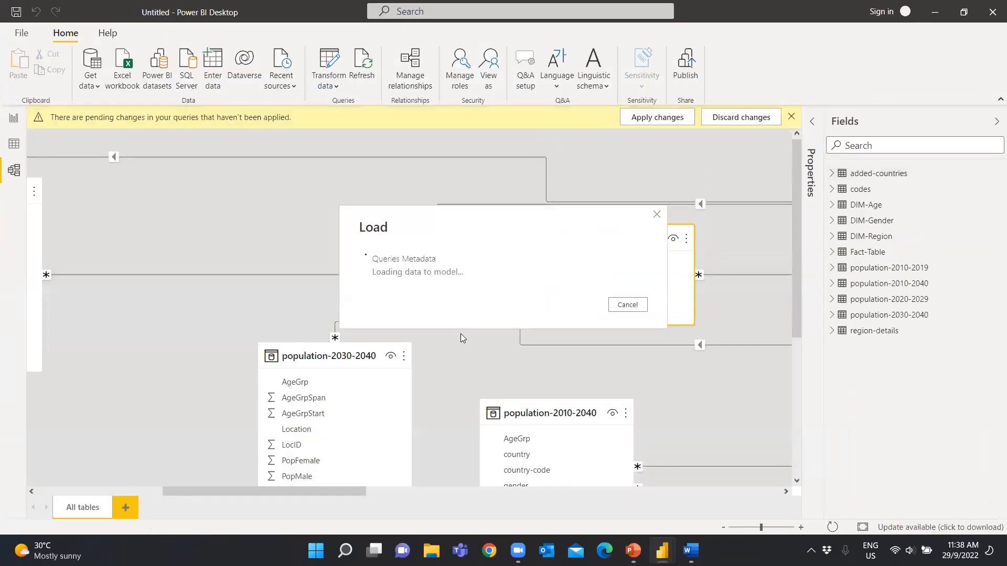
Move the DIM-Gender table beneath DIM-Age and the DIM-Region table beneath Fact-Table in the model diagram
left_click_drag(352, 491, 658, 492)
left_click_drag(541, 383, 551, 178)
scroll(667, 356, "down", 4)
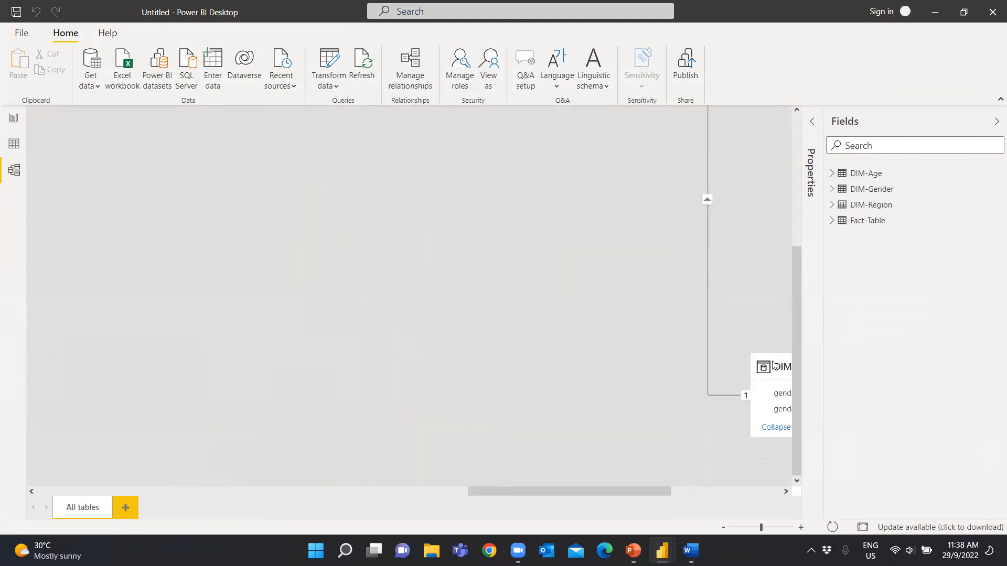
left_click_drag(768, 370, 342, 319)
left_click_drag(526, 491, 641, 489)
left_click_drag(640, 397, 701, 335)
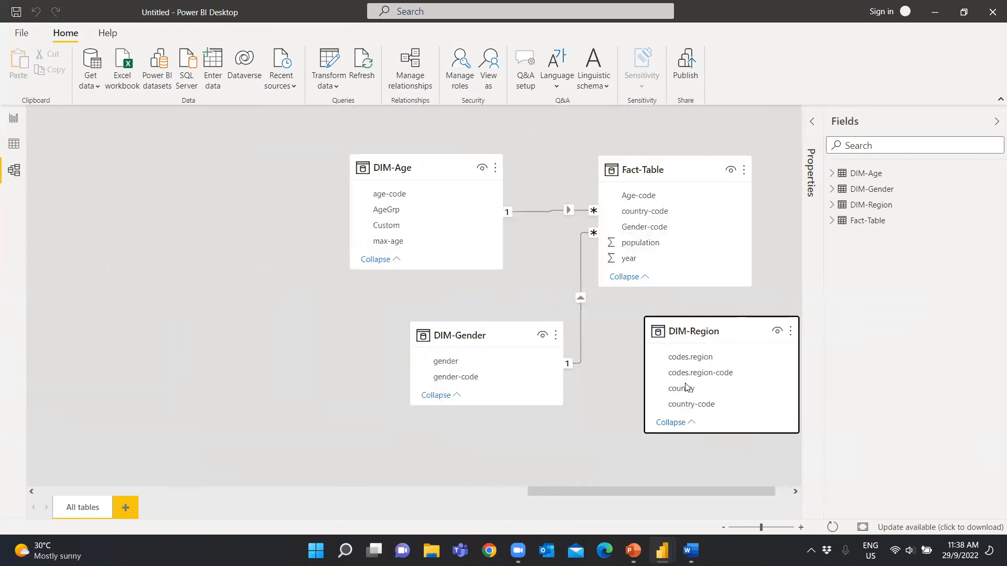
Move DIM-Region beside DIM-Gender and relate its country-code to Fact-Table's country-code as an active many-to-many relationship with cross filter direction Both
left_click_drag(673, 495, 725, 497)
left_click_drag(666, 330, 265, 276)
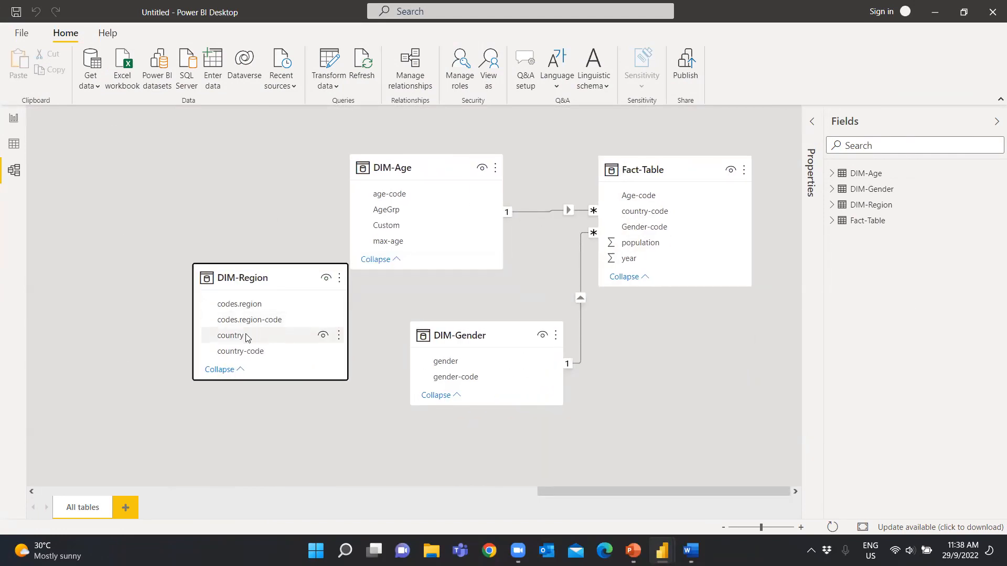
left_click_drag(244, 351, 673, 215)
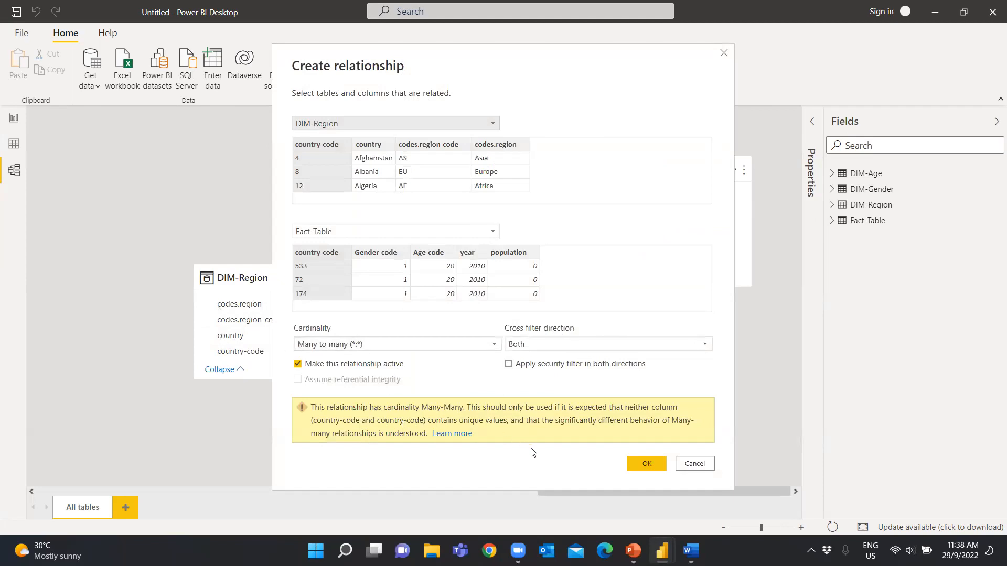
left_click(645, 463)
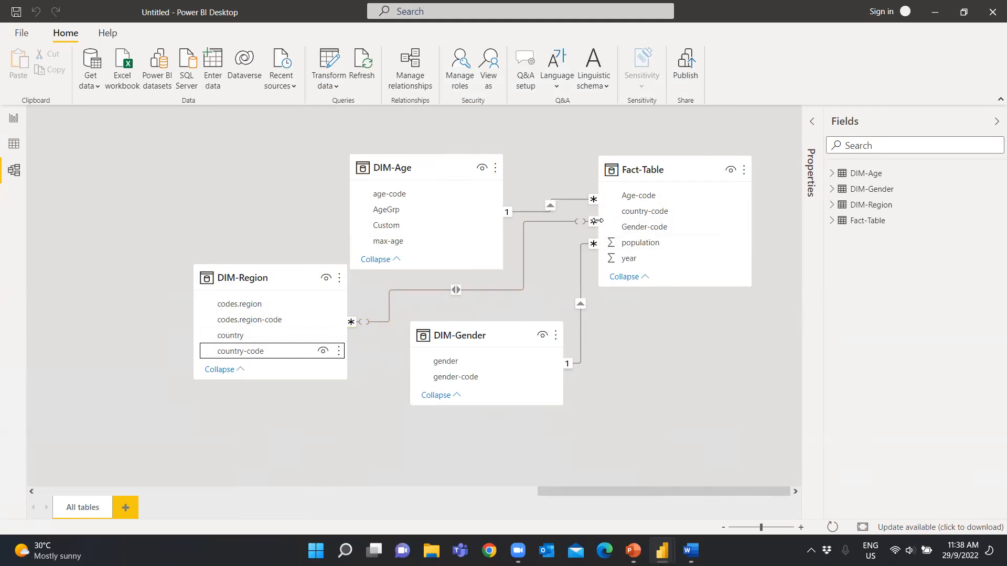
Spread DIM-Age, DIM-Region and DIM-Gender apart around Fact-Table so their relationship lines are easy to follow
left_click_drag(396, 165, 185, 165)
left_click_drag(252, 281, 216, 333)
left_click_drag(444, 339, 463, 378)
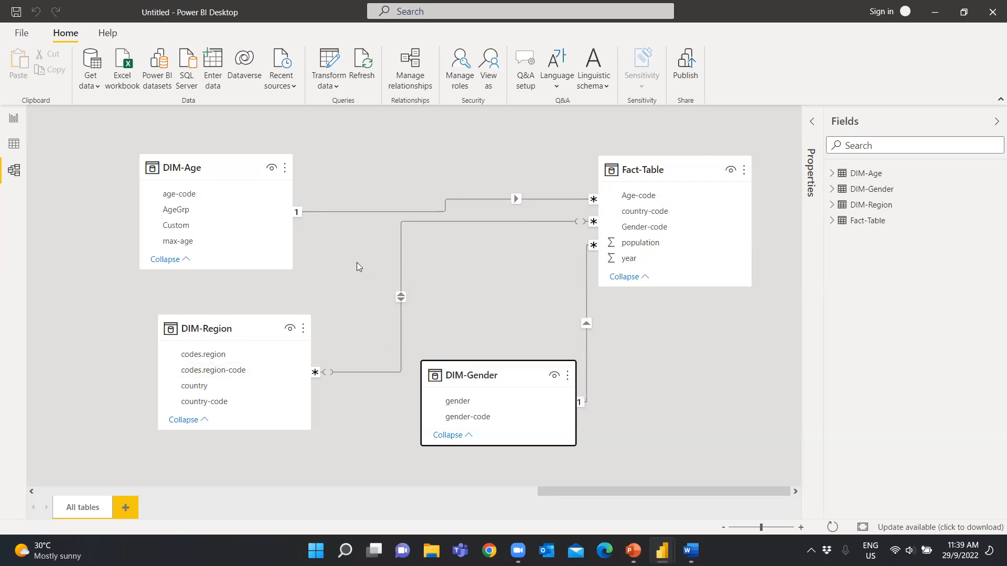
Review the model diagram and inspect the loaded rows of DIM-Age, Fact-Table, DIM-Gender and DIM-Region
left_click(14, 117)
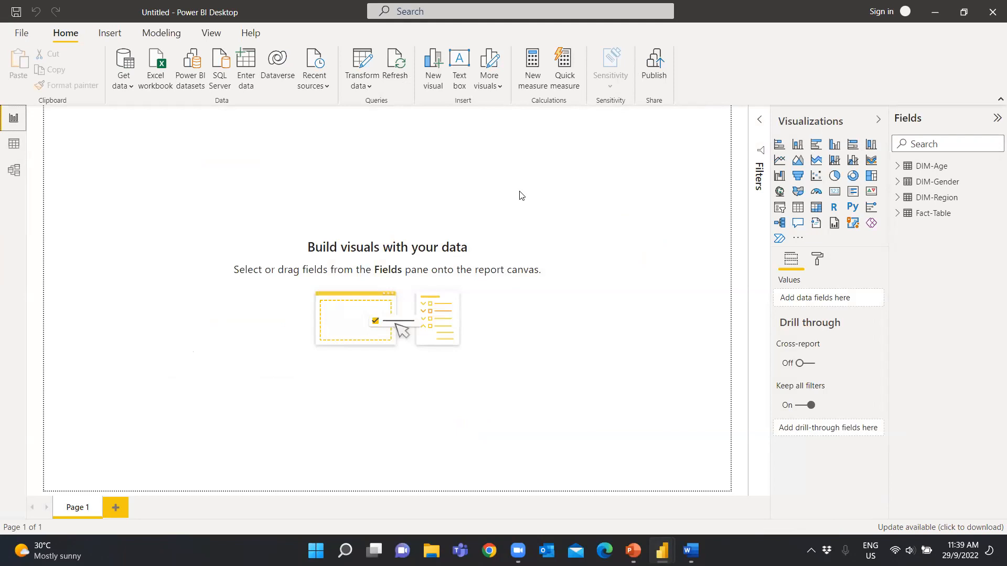
left_click(13, 170)
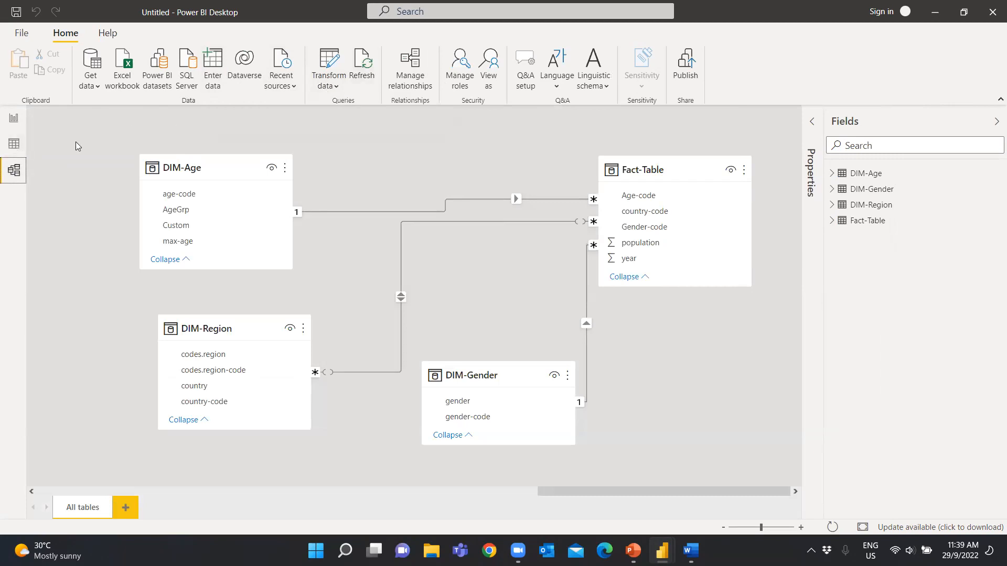
left_click(14, 146)
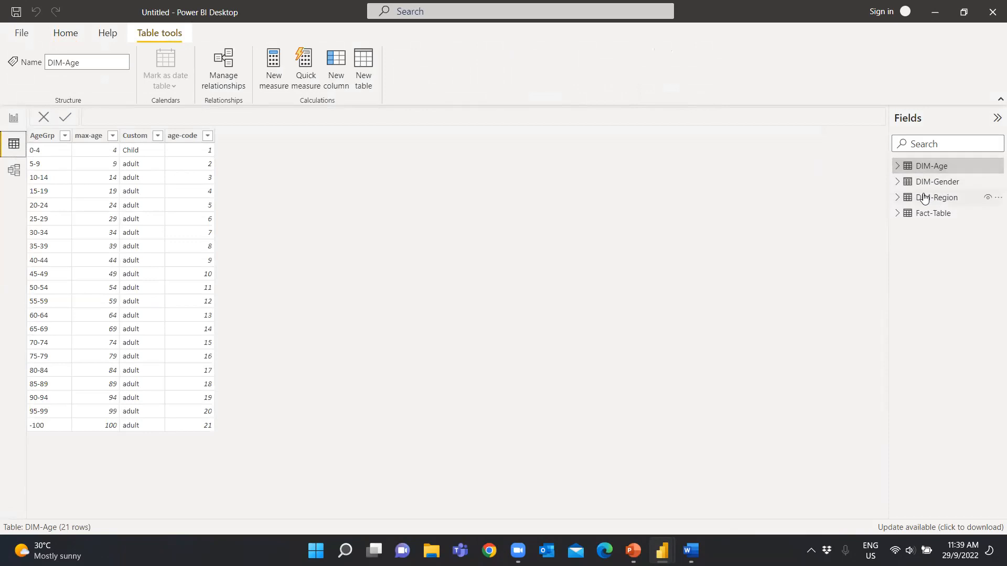
left_click(930, 216)
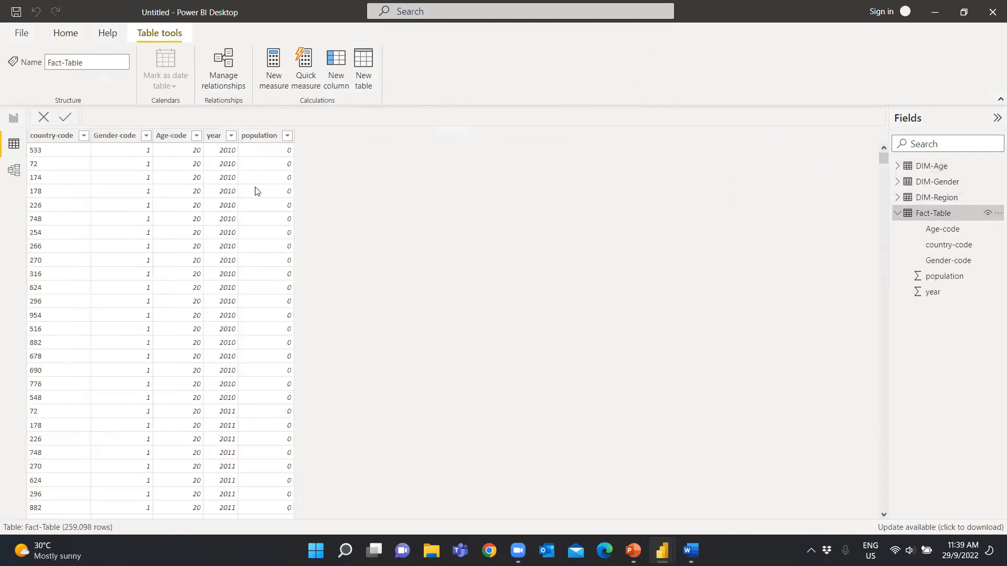
scroll(282, 196, "down", 8)
mouse_move(883, 159)
left_mouse_down()
mouse_move(879, 166)
mouse_move(881, 149)
left_mouse_up()
left_click(923, 185)
left_click(928, 202)
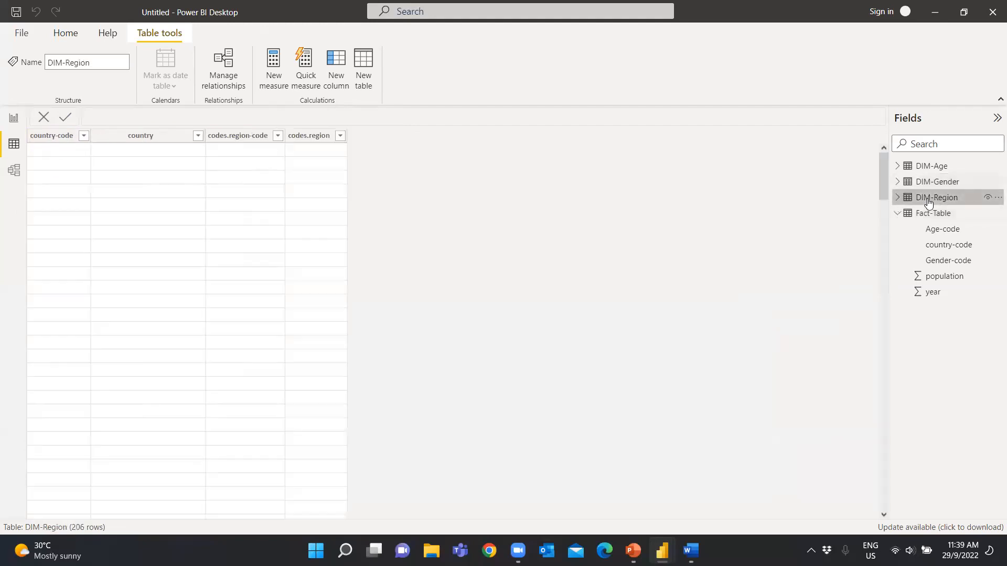
left_click(926, 167)
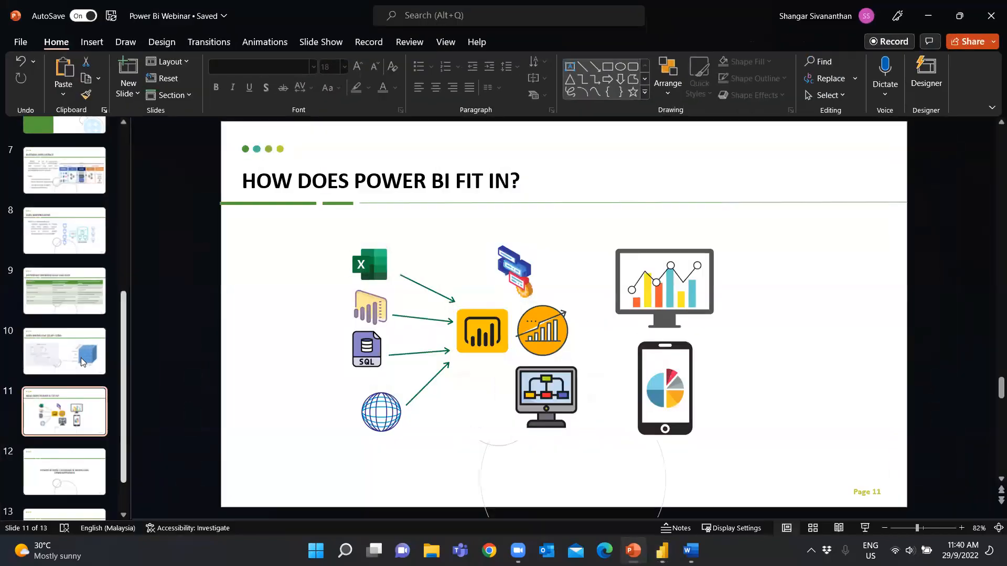
Switch to the Power Bi Webinar presentation in PowerPoint and start the slide show from the Data Modelling (OLAP Cube) slide
left_click(81, 358)
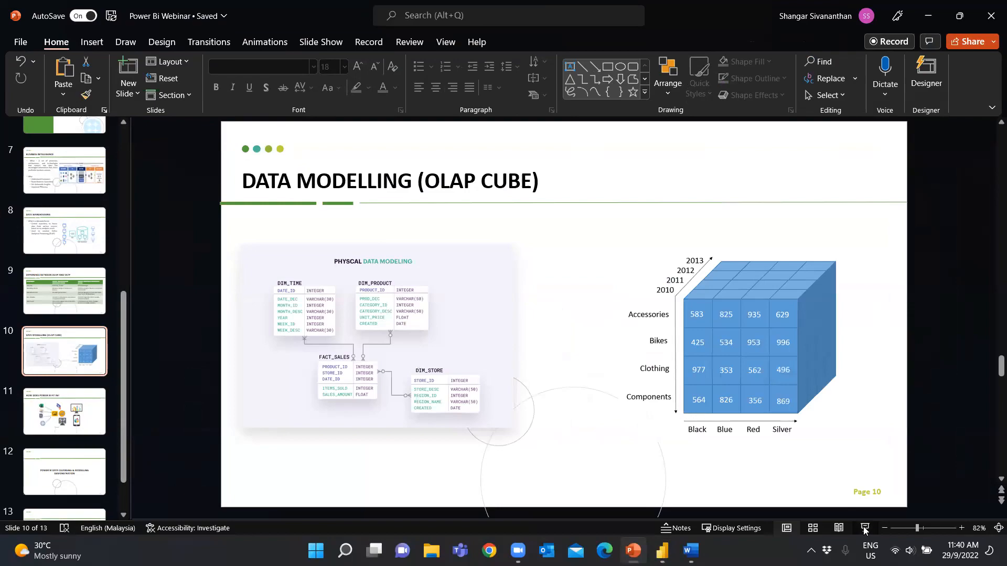
key("shift+F5")
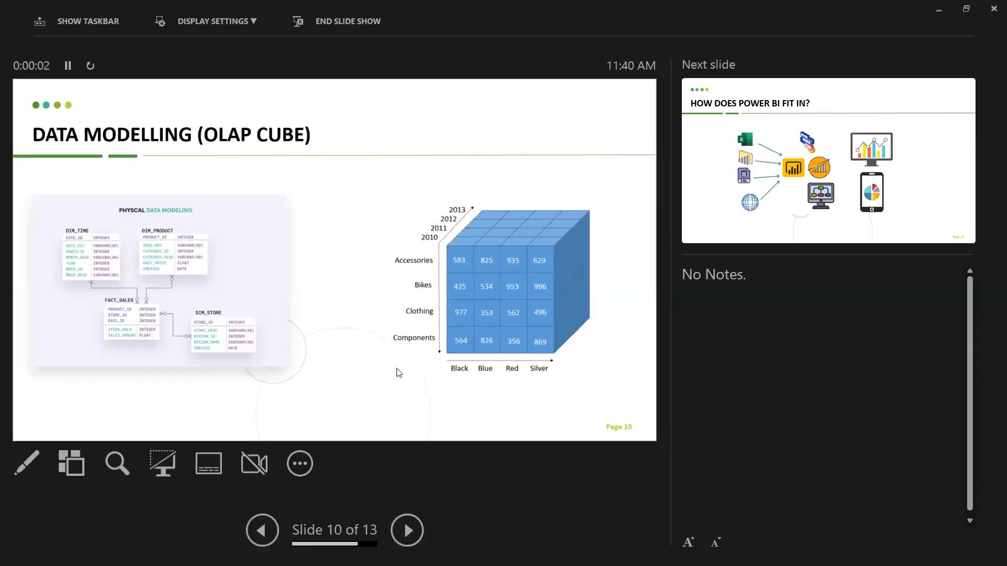